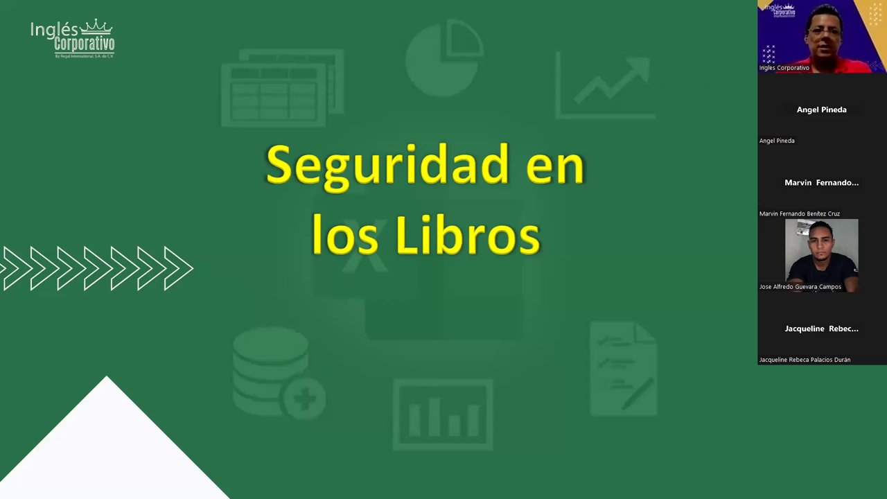
- Advance the slideshow to the Objetivo slide and switch over to the Excel workbook
{"action": "left_click", "coordinate": [569, 199]}
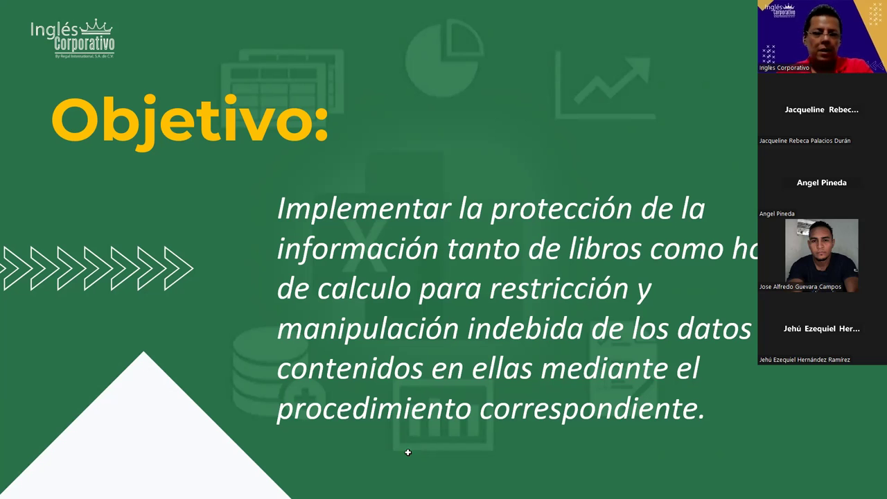
{"action": "key", "text": "alt+Tab"}
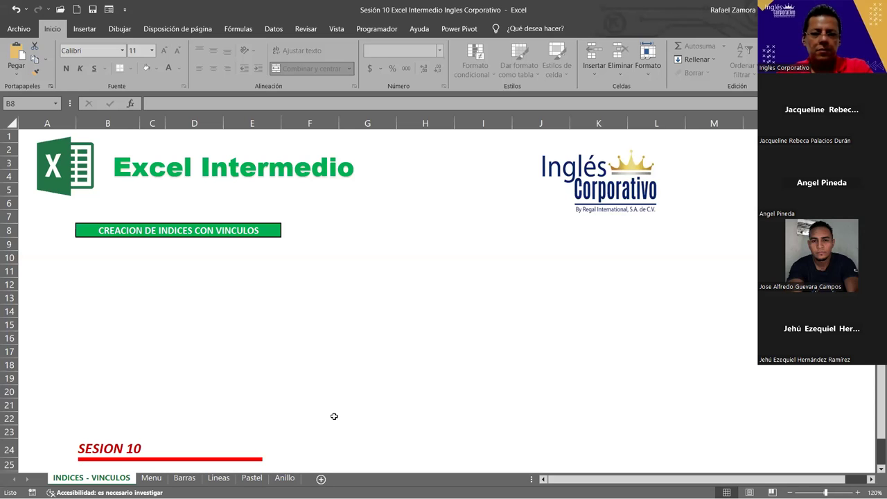
- Look over the Menu sheet's MENU DE GRAFICOS panel, then move on to the Barras sheet
{"action": "left_click", "coordinate": [149, 484]}
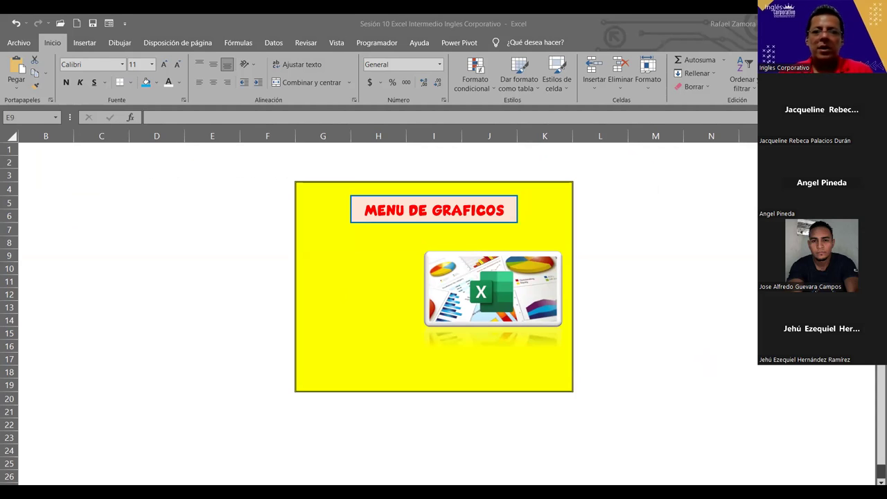
{"action": "left_click", "coordinate": [363, 323]}
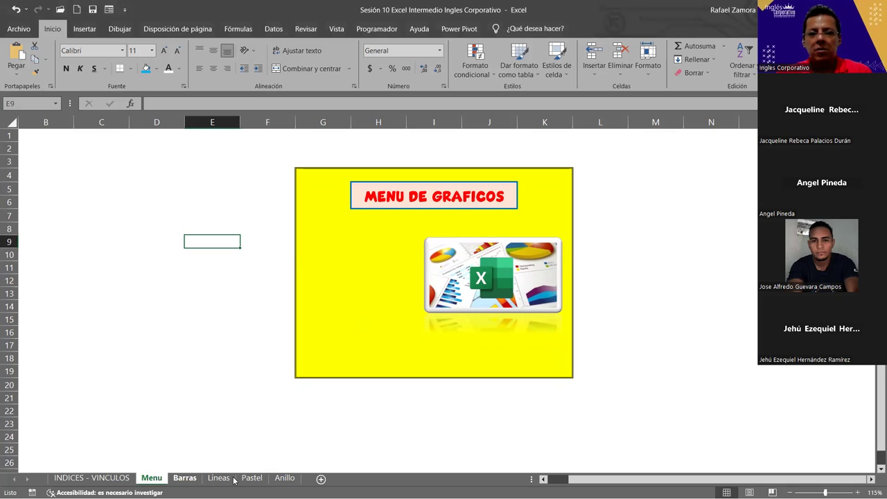
{"action": "left_click", "coordinate": [486, 198]}
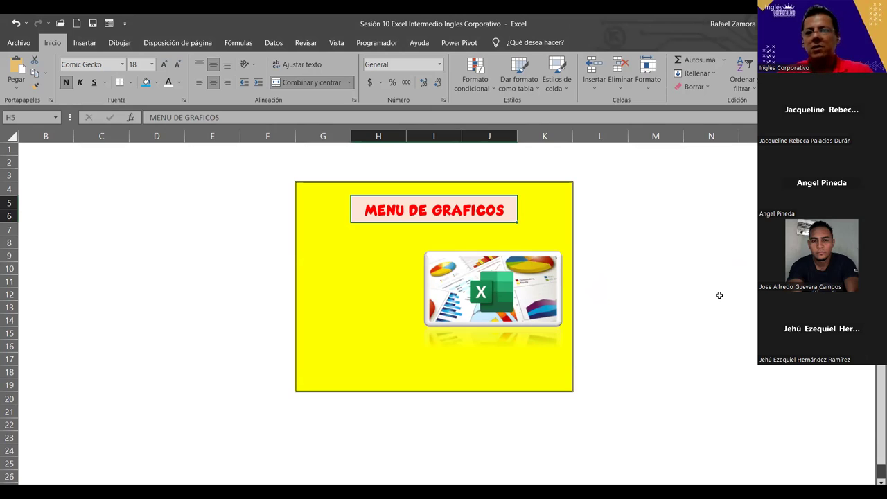
{"action": "left_click", "coordinate": [700, 258]}
{"action": "left_click", "coordinate": [92, 227]}
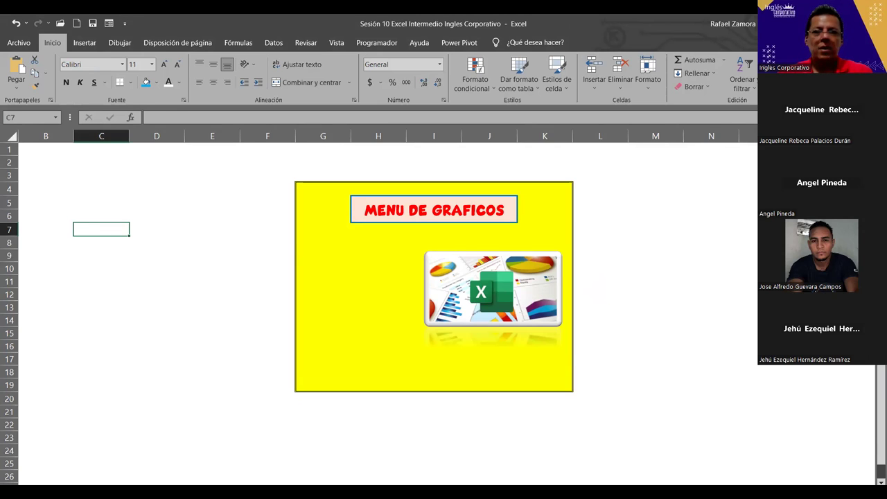
{"action": "left_click", "coordinate": [184, 478]}
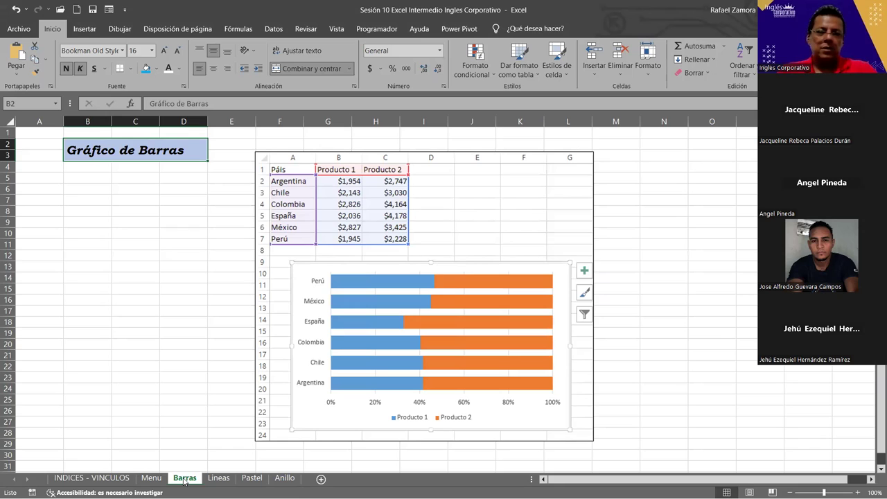
- Shrink the sample table-and-chart picture and move it up toward column H
{"action": "mouse_move", "coordinate": [389, 256]}
{"action": "left_mouse_down"}
{"action": "mouse_move", "coordinate": [460, 278]}
{"action": "mouse_move", "coordinate": [464, 258]}
{"action": "mouse_move", "coordinate": [439, 258]}
{"action": "left_mouse_up"}
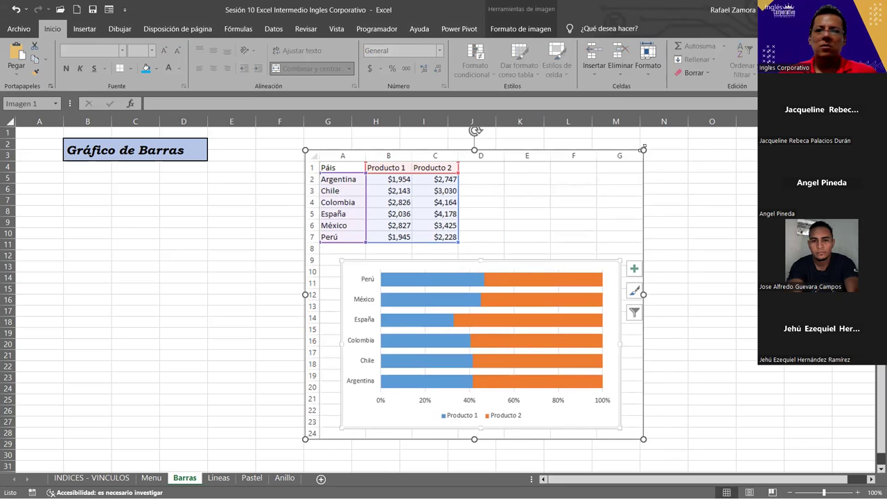
{"action": "left_click_drag", "start_coordinate": [643, 150], "coordinate": [553, 227]}
{"action": "left_click_drag", "start_coordinate": [473, 230], "coordinate": [535, 148]}
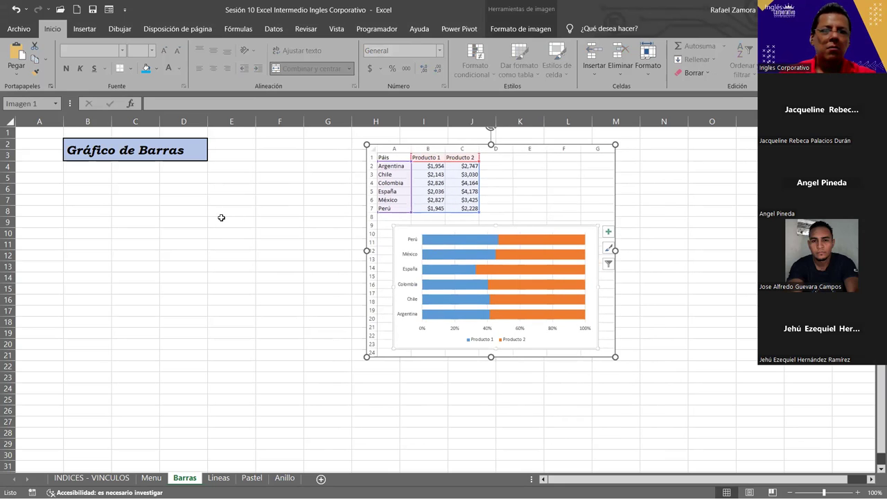
- Enter the headers País, Producto 1 and Producto 2 in B6:D6
{"action": "left_click", "coordinate": [104, 189]}
{"action": "type", "text": "País"}
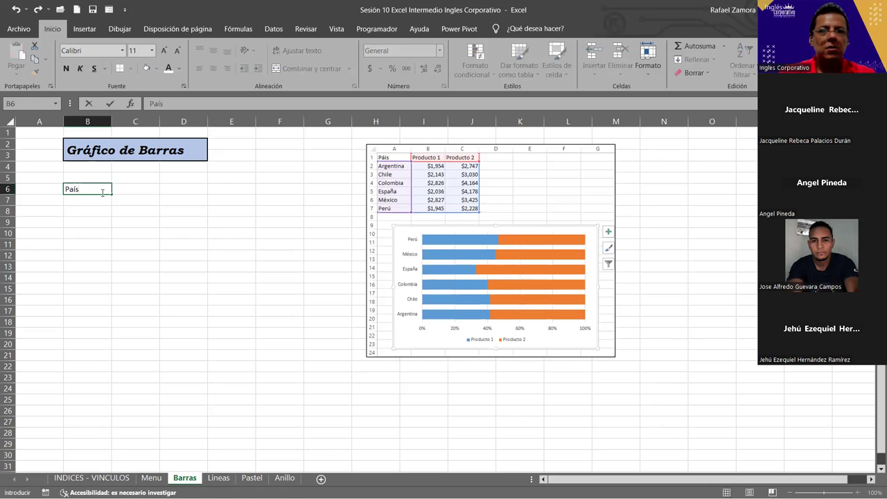
{"action": "key", "text": "Tab"}
{"action": "type", "text": "Producto"}
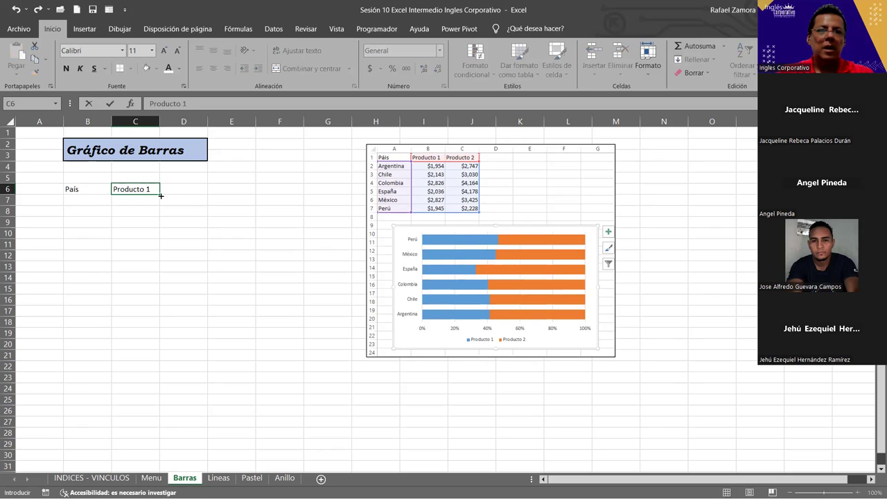
{"action": "key", "text": "ctrl+Return"}
{"action": "left_click_drag", "start_coordinate": [187, 196], "coordinate": [186, 195]}
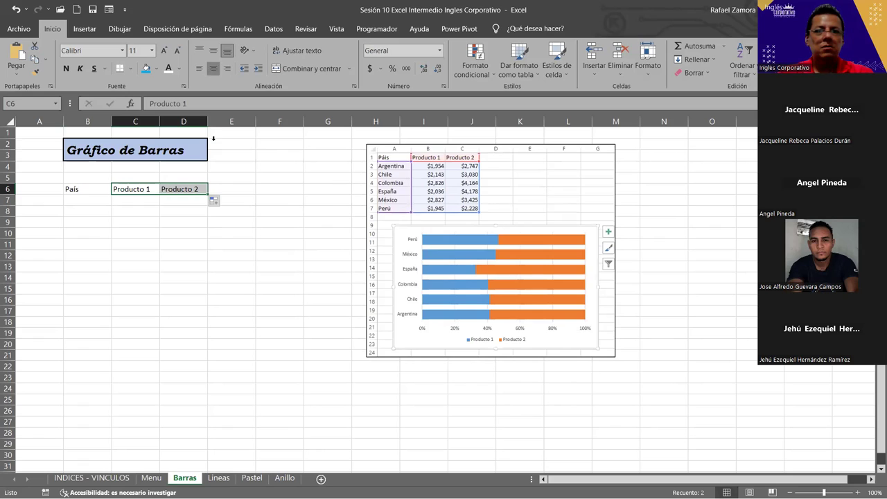
- List Argentina, Chile, Colombia, España, México and Perú down B7:B12
{"action": "left_click", "coordinate": [69, 203]}
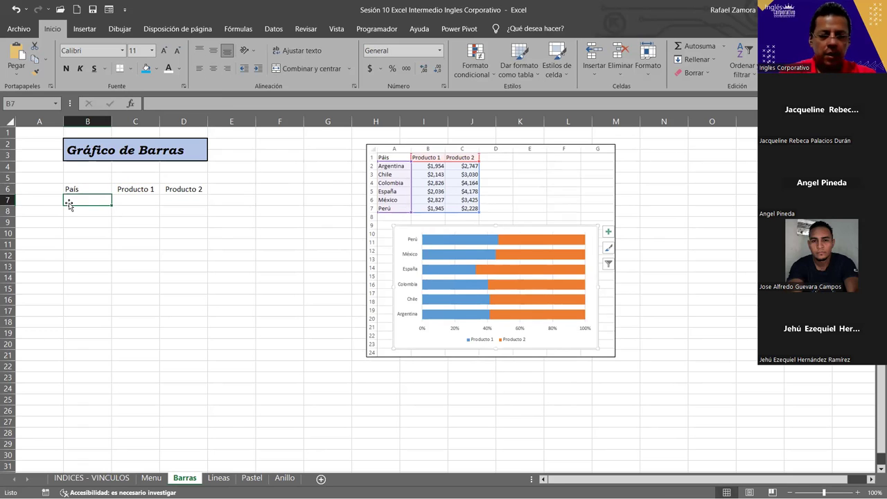
{"action": "type", "text": "Argentinna"}
{"action": "key", "text": "BackSpace"}
{"action": "key", "text": "BackSpace"}
{"action": "key", "text": "Return"}
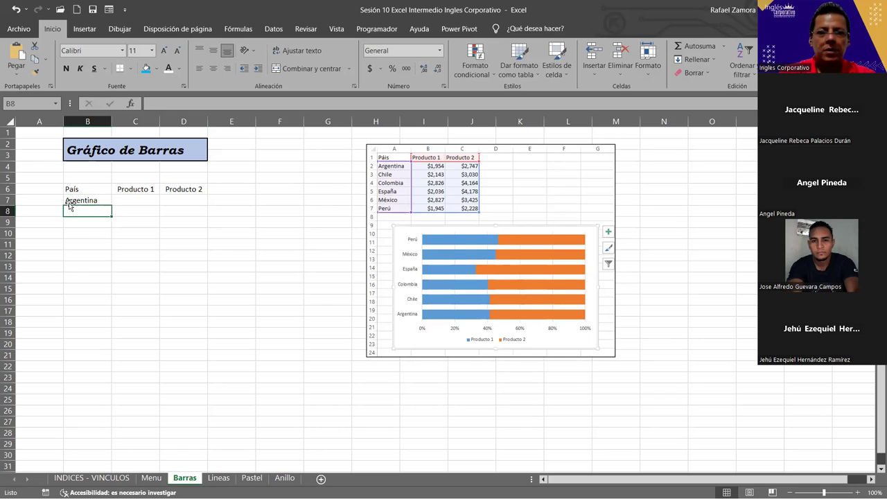
{"action": "type", "text": "Chile"}
{"action": "key", "text": "Return"}
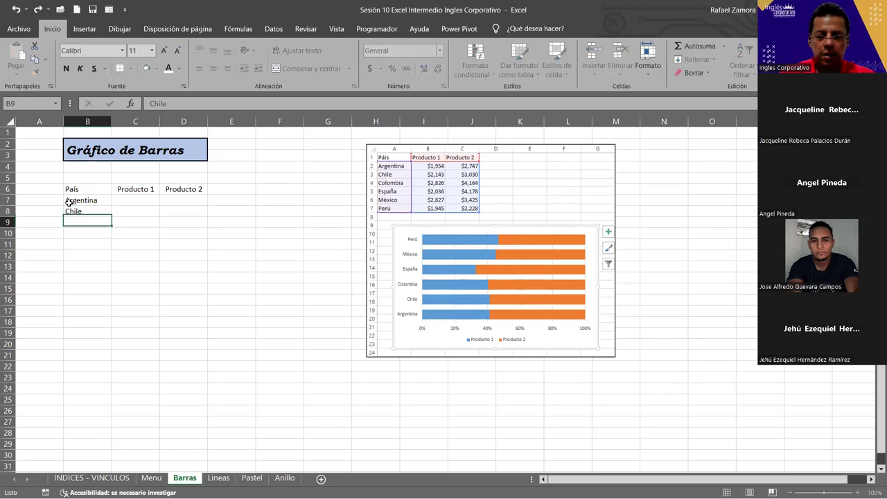
{"action": "type", "text": "Colombia"}
{"action": "key", "text": "Return"}
{"action": "type", "text": "España"}
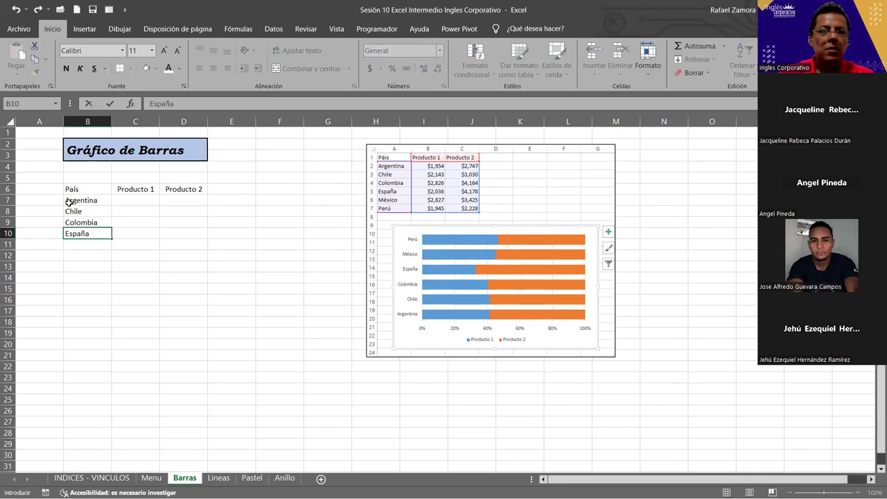
{"action": "key", "text": "Return"}
{"action": "type", "text": "Mé"}
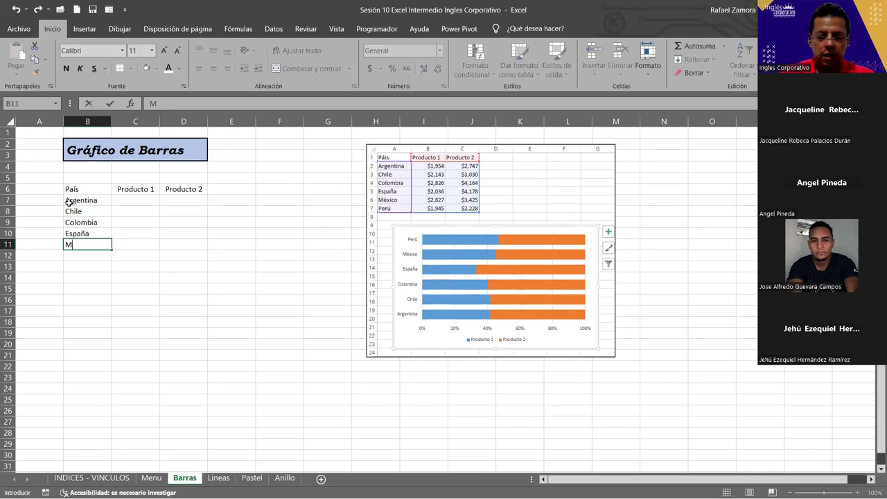
{"action": "type", "text": "xico"}
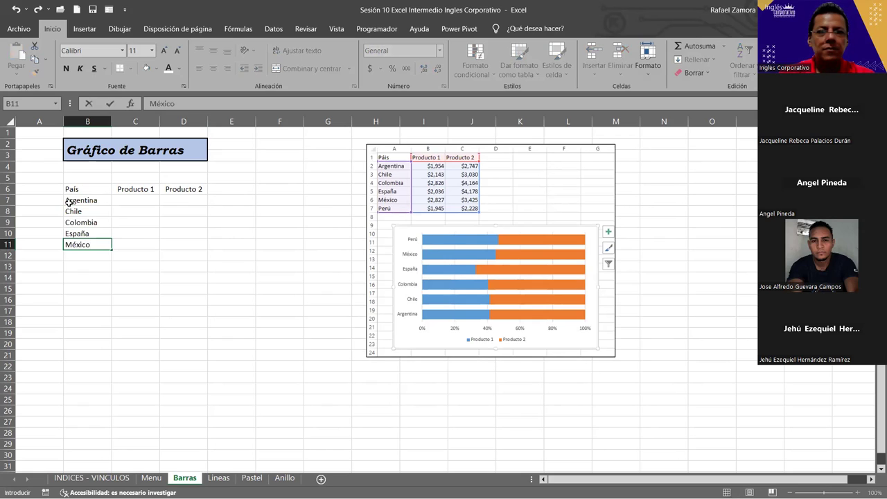
{"action": "key", "text": "Return"}
{"action": "type", "text": "Per"}
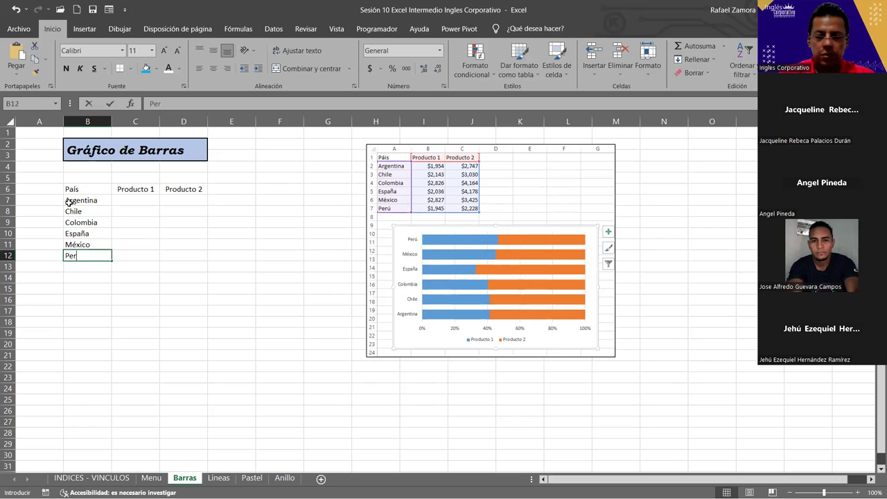
{"action": "type", "text": "ú"}
{"action": "key", "text": "Return"}
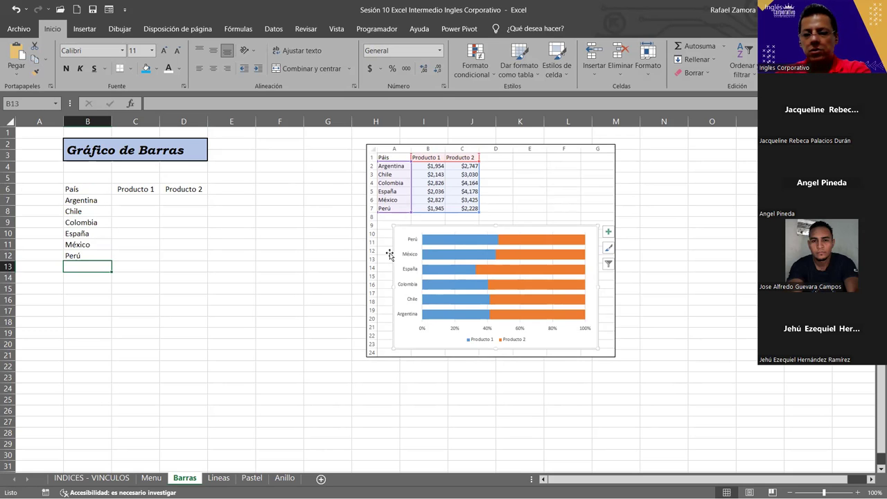
{"action": "scroll", "coordinate": [297, 318], "scroll_direction": "up", "scroll_amount": 1, "text": "ctrl"}
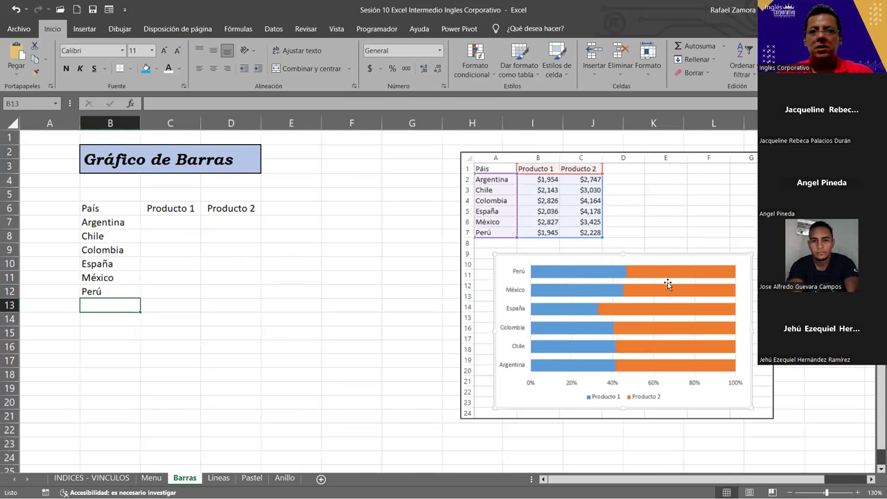
- Delete the sample table-and-chart picture from the Barras sheet
{"action": "scroll", "coordinate": [668, 282], "scroll_direction": "up", "scroll_amount": 1, "text": "ctrl"}
{"action": "left_click_drag", "start_coordinate": [534, 172], "coordinate": [398, 200]}
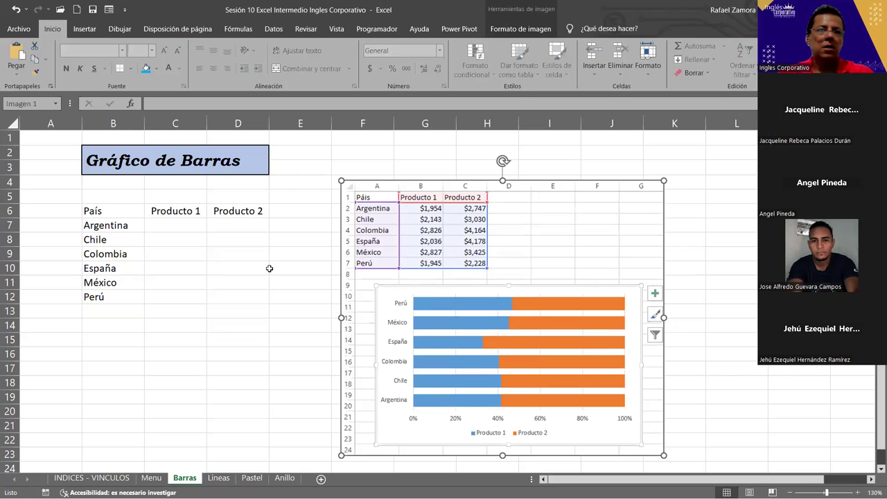
{"action": "key", "text": "Delete"}
- Fill C7:D12 with accounting-formatted =ALEATORIO.ENTRE(1000,3000) random sales
{"action": "left_click", "coordinate": [192, 223]}
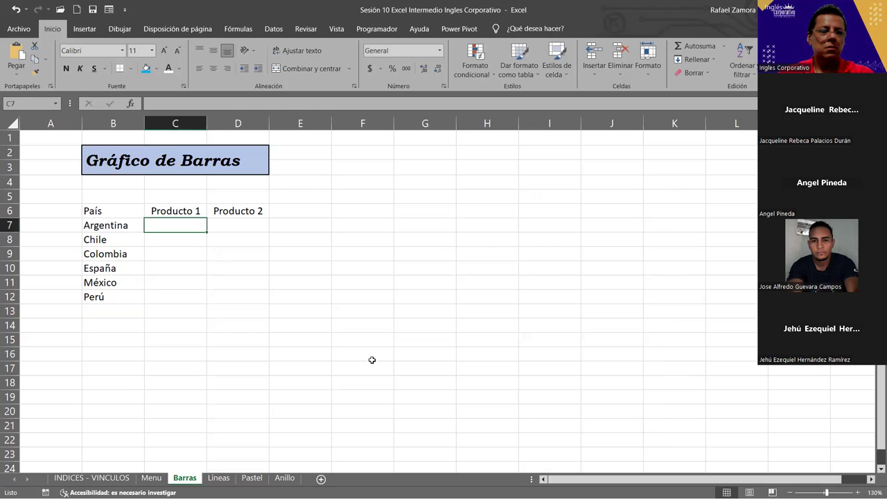
{"action": "key", "text": "alt+Tab"}
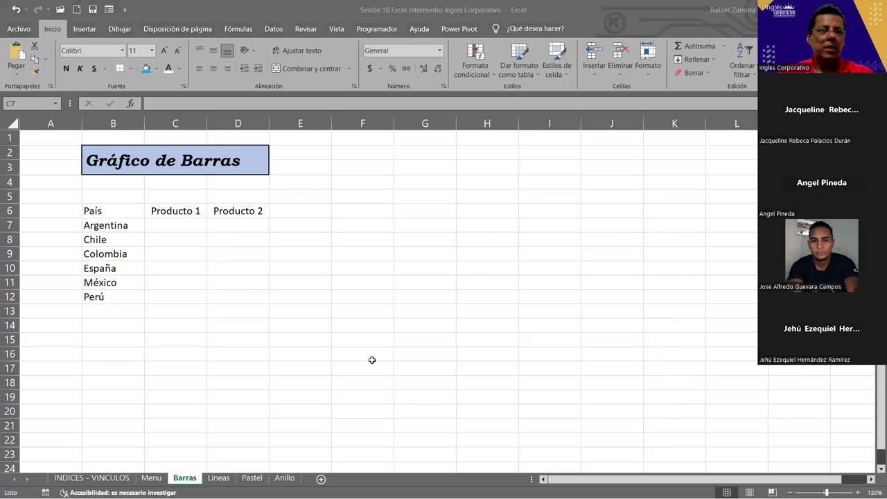
{"action": "left_click", "coordinate": [176, 223]}
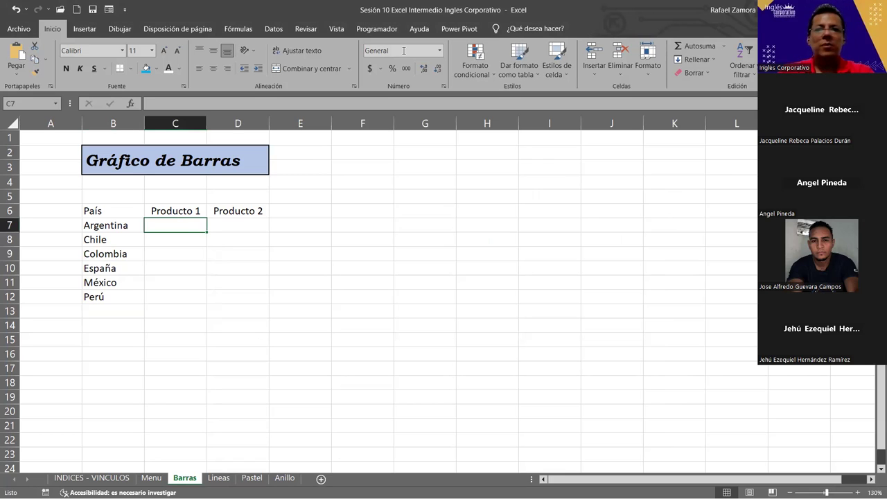
{"action": "left_click", "coordinate": [370, 68]}
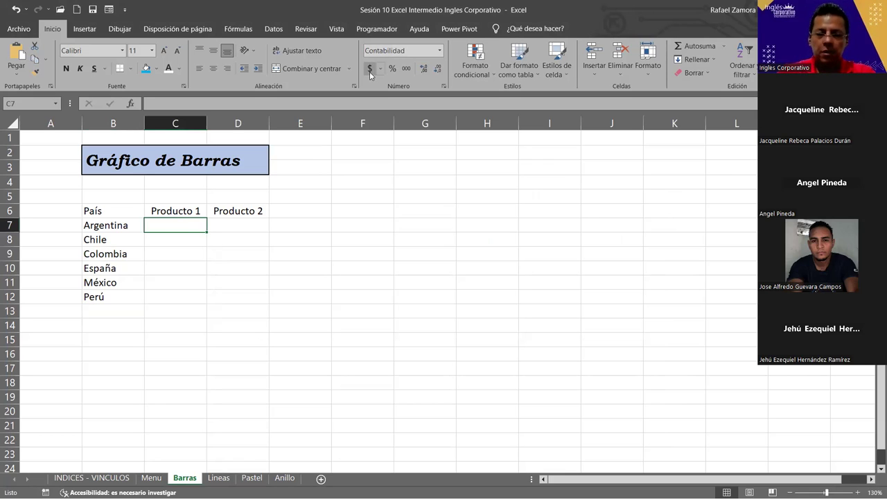
{"action": "type", "text": "="}
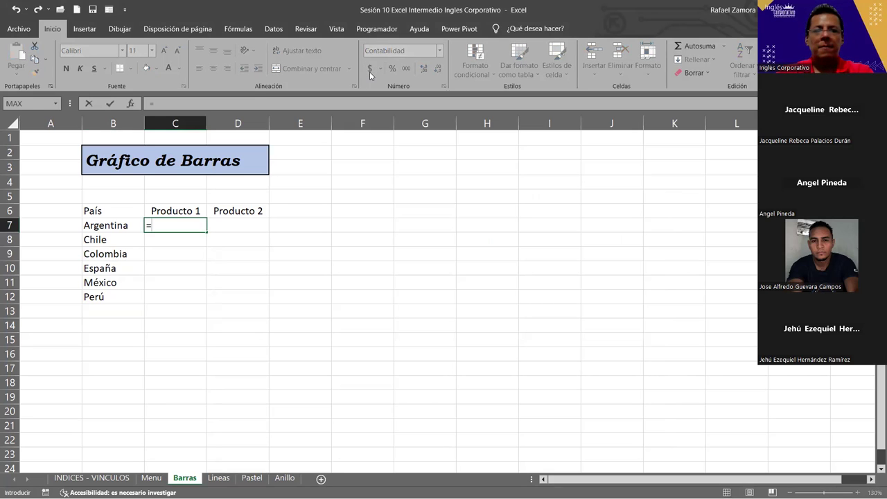
{"action": "type", "text": "ALEATORIO.ENTRE(1000,3000)"}
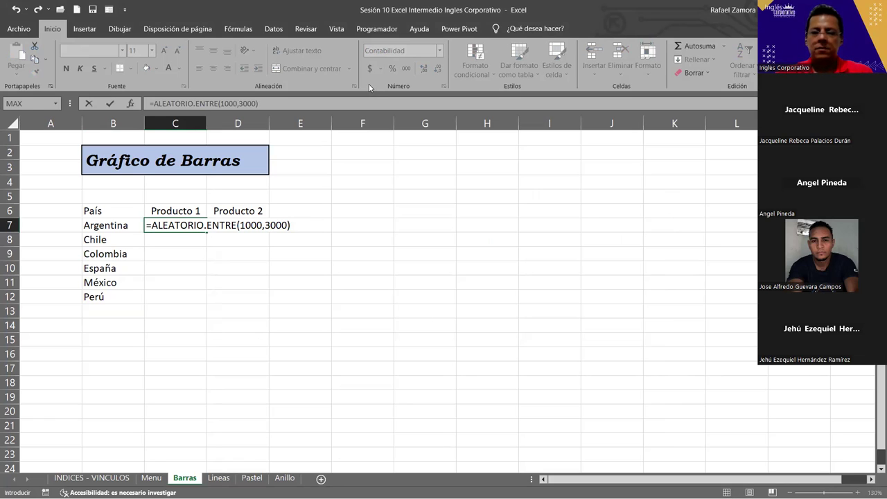
{"action": "key", "text": "Return"}
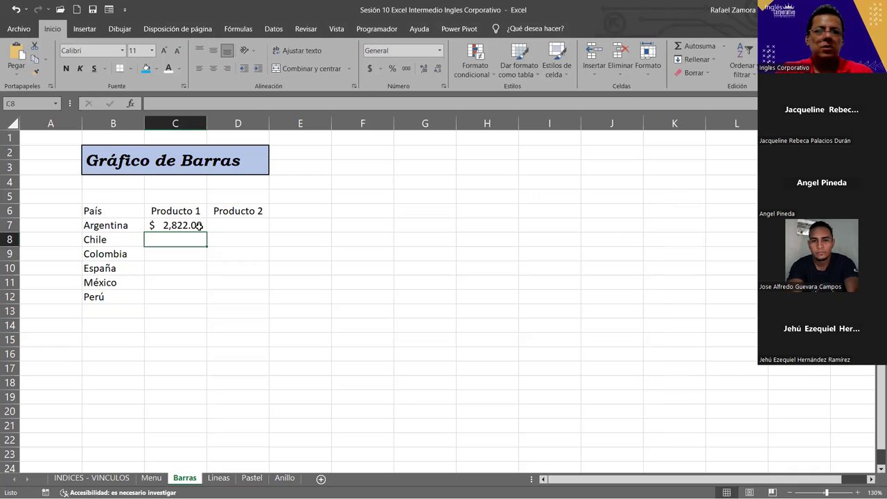
{"action": "left_click", "coordinate": [198, 226]}
{"action": "mouse_move", "coordinate": [207, 231]}
{"action": "left_mouse_down"}
{"action": "mouse_move", "coordinate": [260, 227]}
{"action": "mouse_move", "coordinate": [271, 303]}
{"action": "left_mouse_up"}
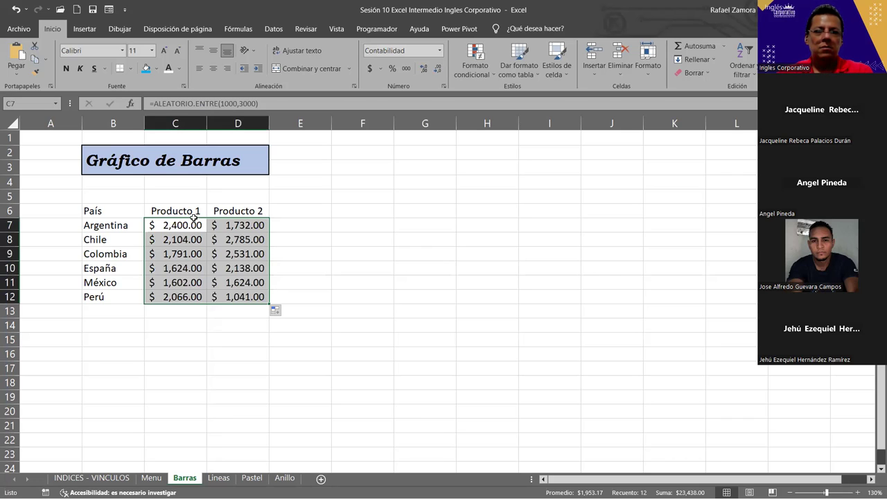
- Bold the Producto headers and make the País column bold italic
{"action": "left_click_drag", "start_coordinate": [239, 211], "coordinate": [181, 212]}
{"action": "key", "text": "ctrl+n"}
{"action": "left_click", "coordinate": [413, 313]}
{"action": "left_click", "coordinate": [108, 208]}
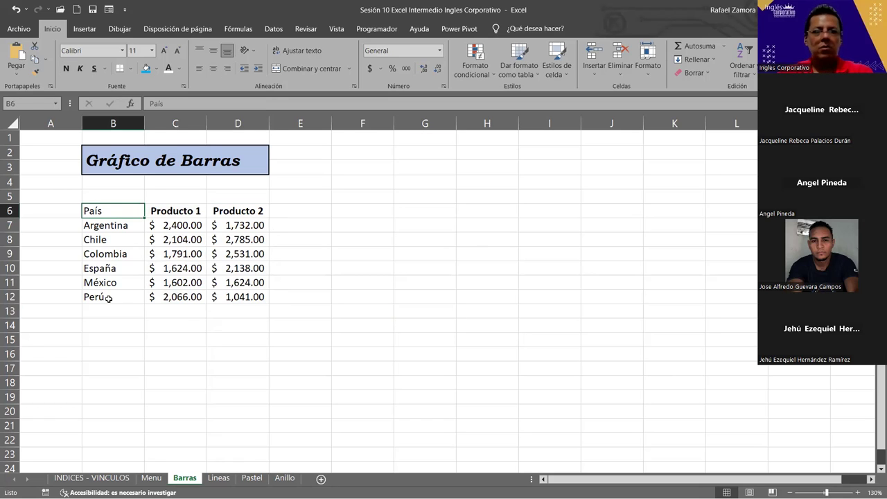
{"action": "left_click", "coordinate": [109, 298], "text": "shift"}
{"action": "key", "text": "ctrl+n"}
{"action": "key", "text": "ctrl+k"}
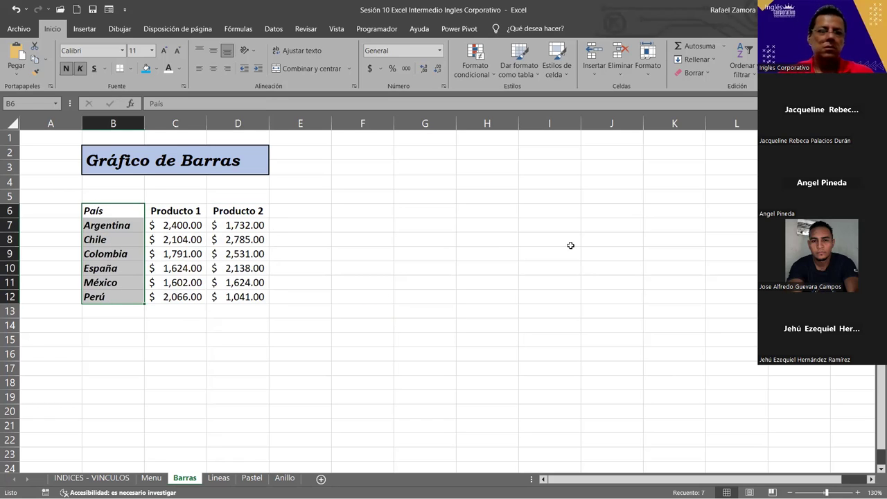
{"action": "left_click", "coordinate": [570, 244]}
- Insert a stacked 2D bar chart from the B6:D12 sales table
{"action": "scroll", "coordinate": [520, 317], "scroll_direction": "down", "scroll_amount": 1}
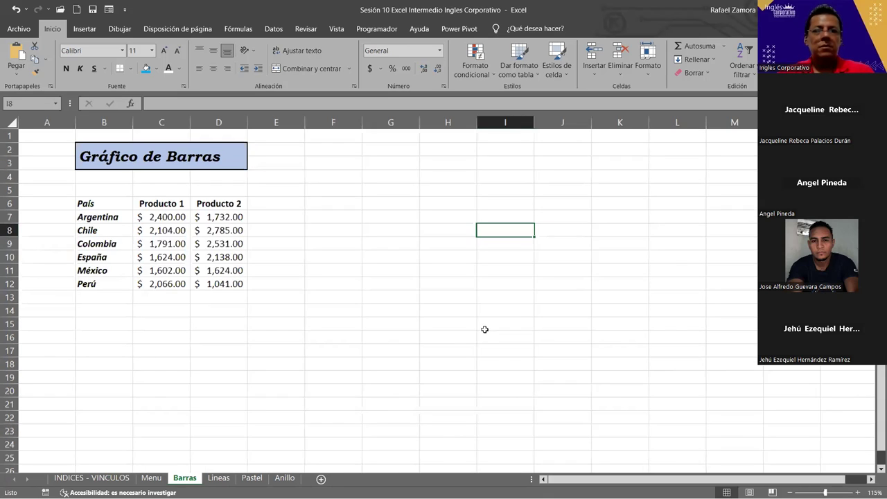
{"action": "scroll", "coordinate": [464, 327], "scroll_direction": "down", "scroll_amount": 1}
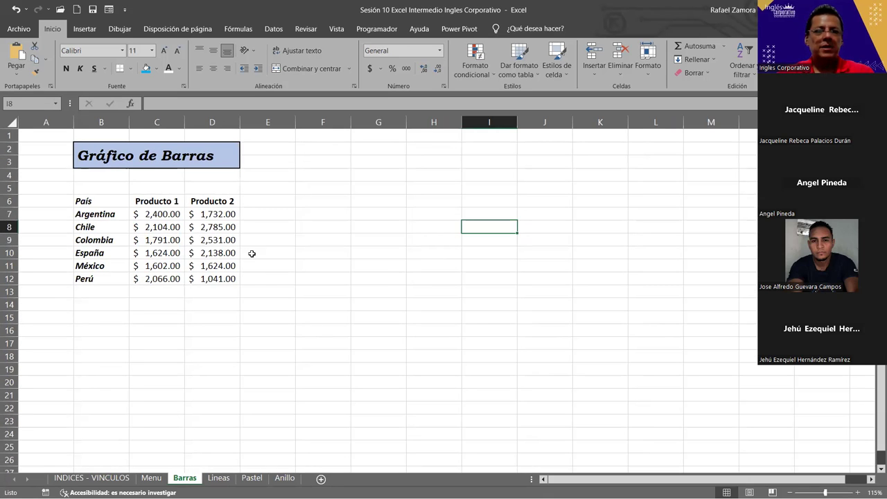
{"action": "left_click_drag", "start_coordinate": [95, 205], "coordinate": [204, 279]}
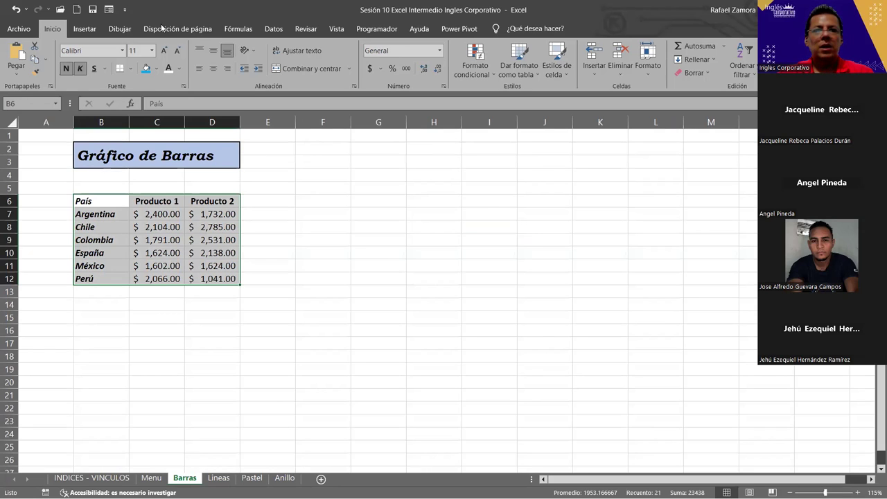
{"action": "scroll", "coordinate": [341, 45], "scroll_direction": "down", "scroll_amount": 1}
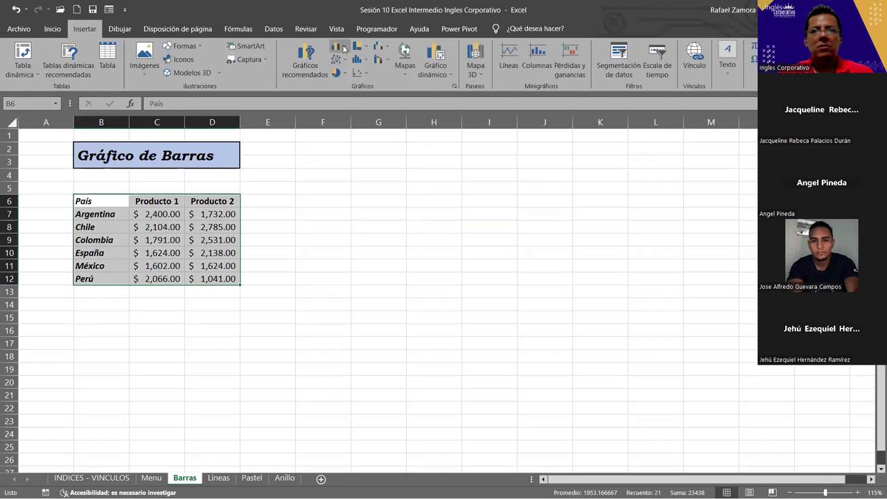
{"action": "left_click", "coordinate": [340, 48]}
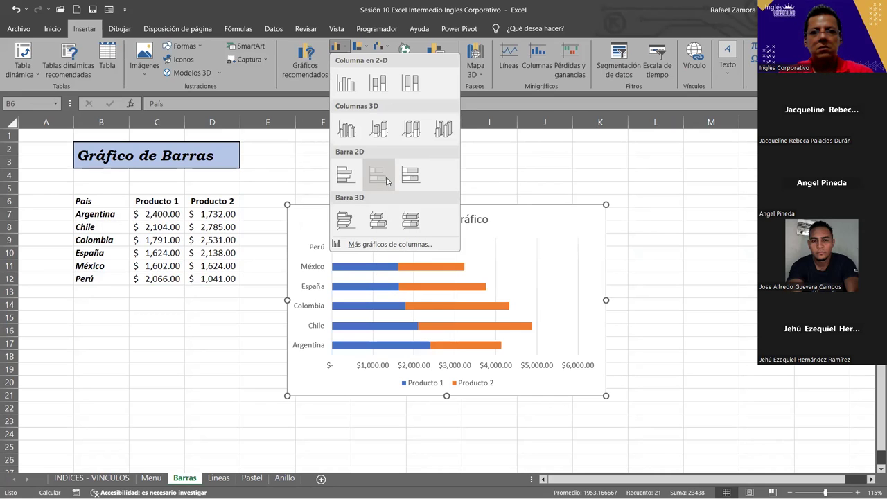
{"action": "left_click", "coordinate": [477, 206]}
- Nudge the bar chart into place and apply the dark chart style
{"action": "left_click_drag", "start_coordinate": [482, 199], "coordinate": [490, 188]}
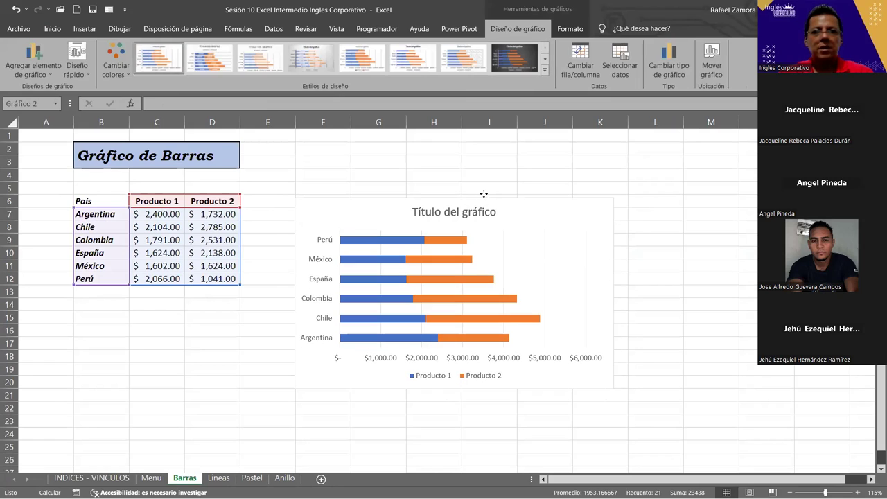
{"action": "left_click", "coordinate": [526, 70]}
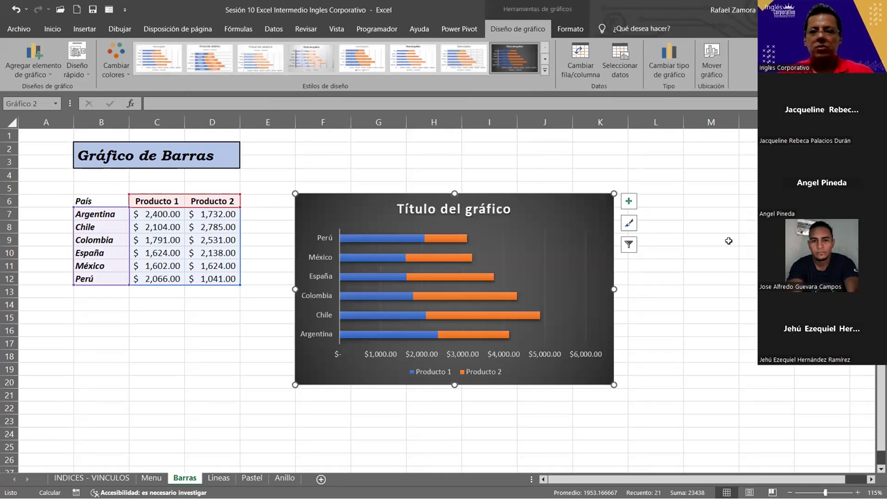
{"action": "left_click", "coordinate": [661, 285]}
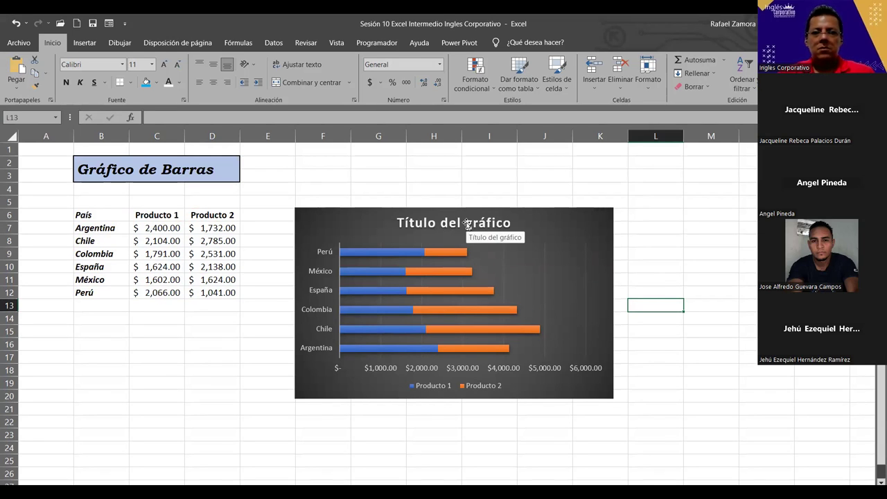
- Replace the chart title placeholder with VENTAS
{"action": "double_click", "coordinate": [467, 224]}
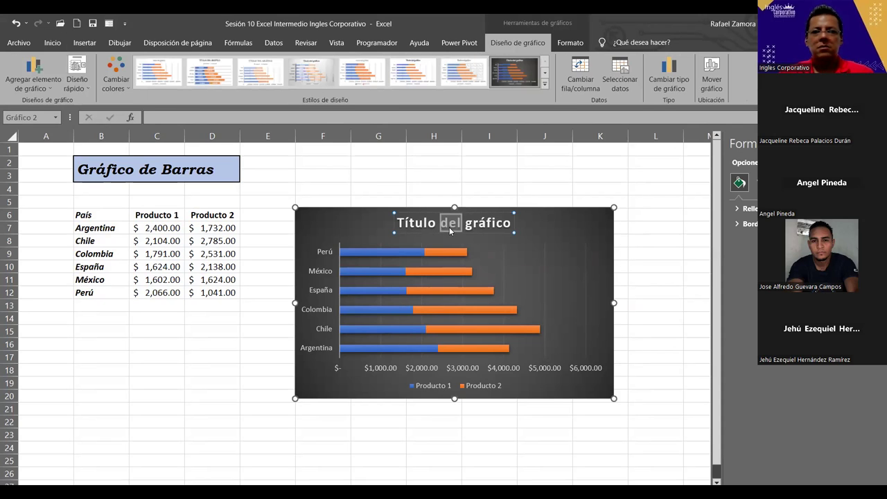
{"action": "triple_click", "coordinate": [450, 229]}
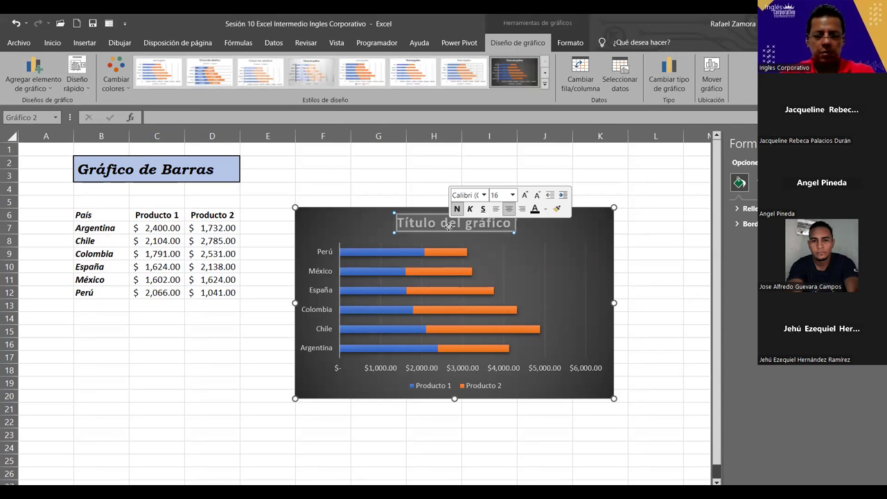
{"action": "type", "text": "VENTAS"}
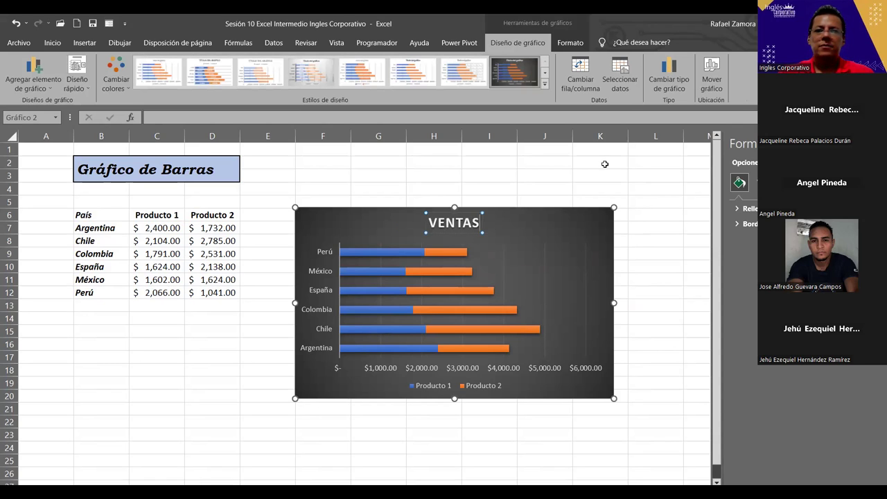
{"action": "key", "text": "Escape"}
{"action": "key", "text": "Escape"}
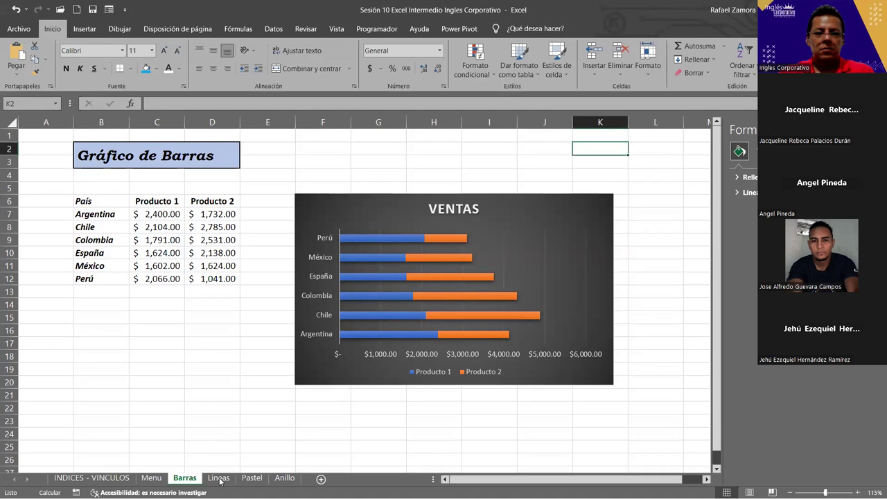
- On the Líneas sheet, enter the headers Mes, Ingresos and Egresos in B5:D5
{"action": "left_click", "coordinate": [219, 478]}
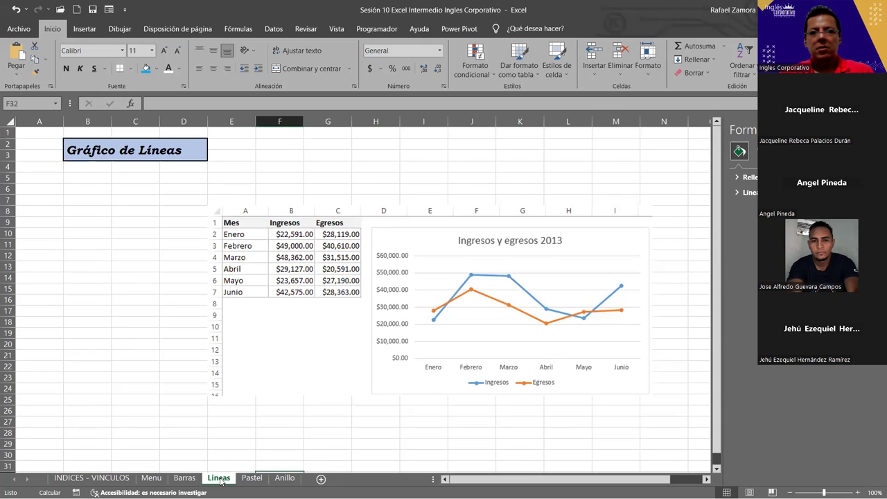
{"action": "left_click_drag", "start_coordinate": [584, 301], "coordinate": [649, 263]}
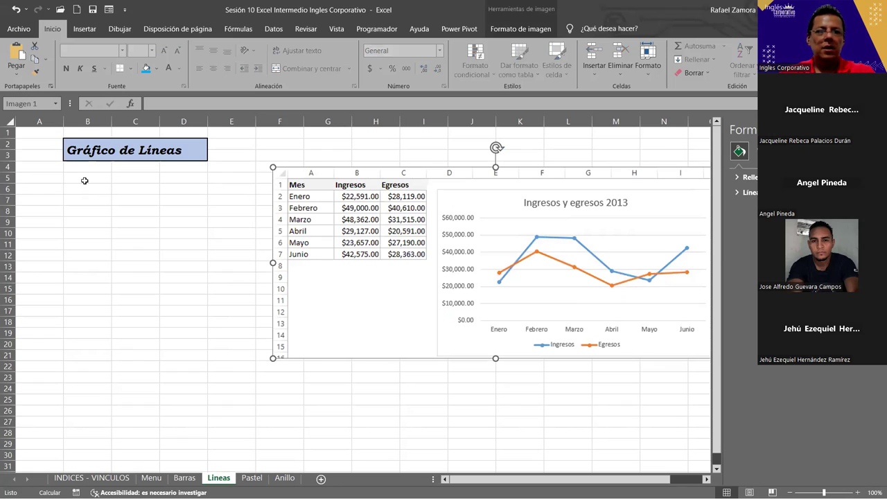
{"action": "left_click", "coordinate": [85, 179]}
{"action": "type", "text": "Mes"}
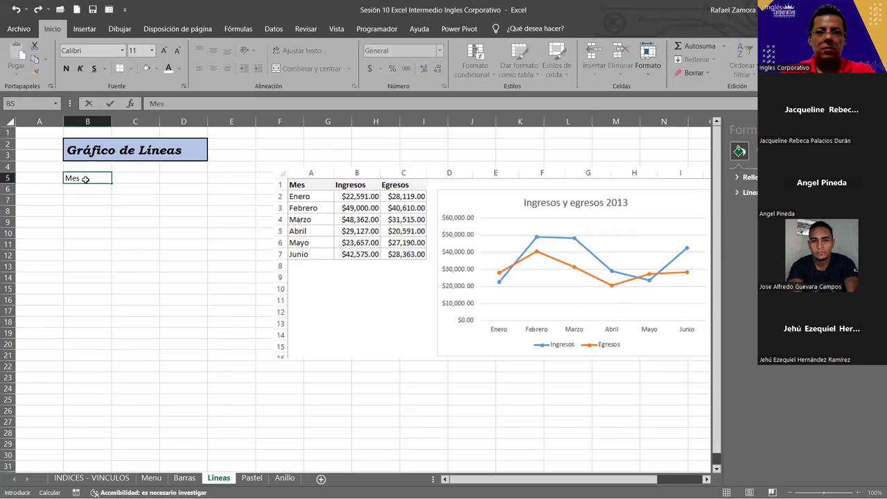
{"action": "key", "text": "Tab"}
{"action": "type", "text": "Ingresos"}
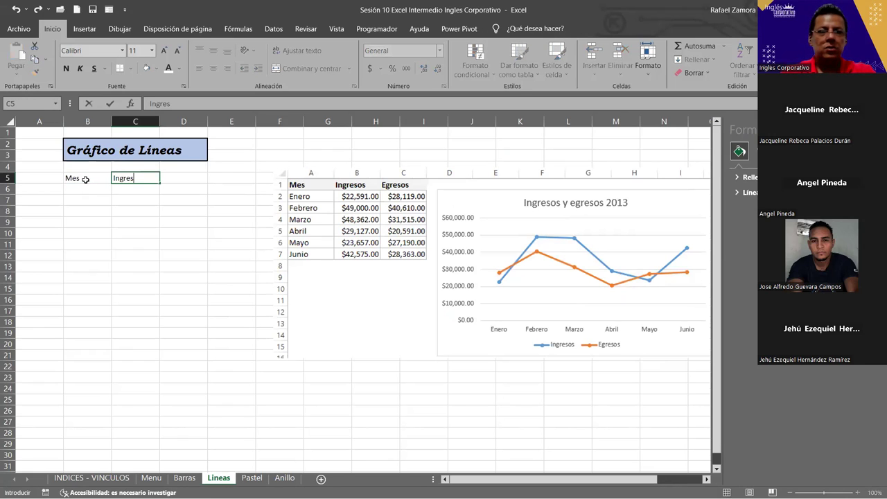
{"action": "key", "text": "ctrl+Return"}
{"action": "key", "text": "Tab"}
{"action": "type", "text": "Eg"}
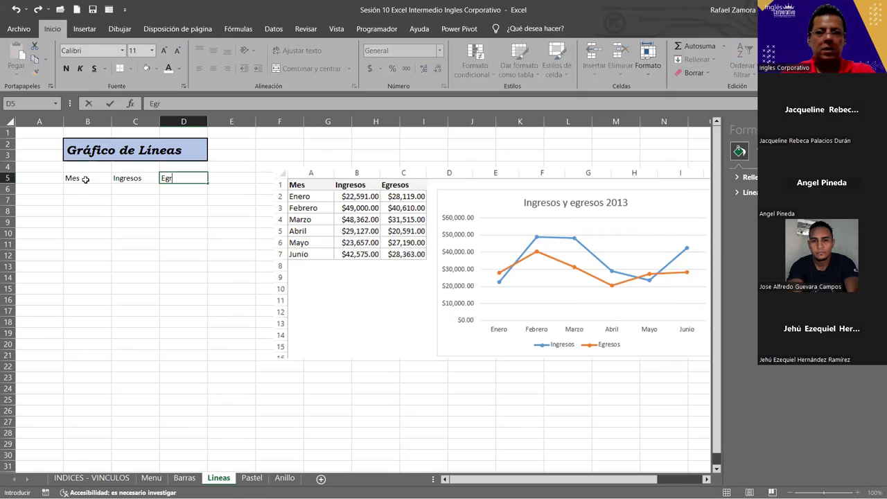
{"action": "type", "text": "resos"}
{"action": "key", "text": "Return"}
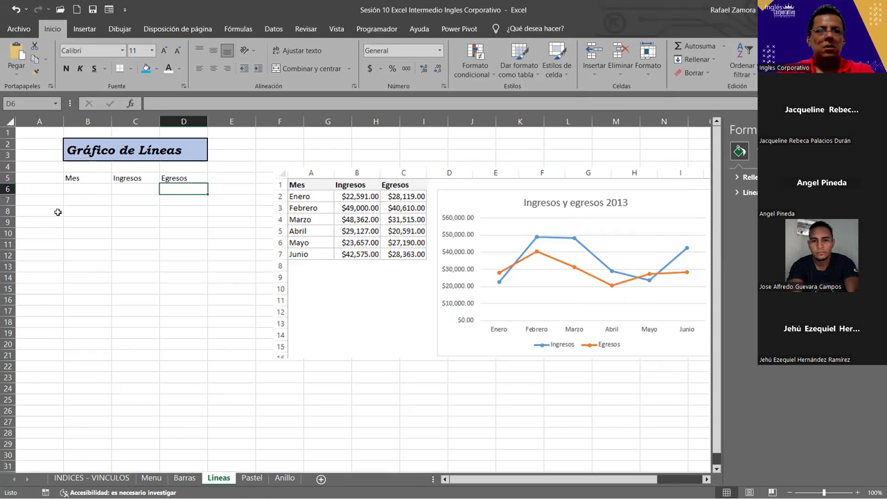
- Fill the months Enero through Junio down B6:B11
{"action": "left_click", "coordinate": [83, 190]}
{"action": "type", "text": "Enero"}
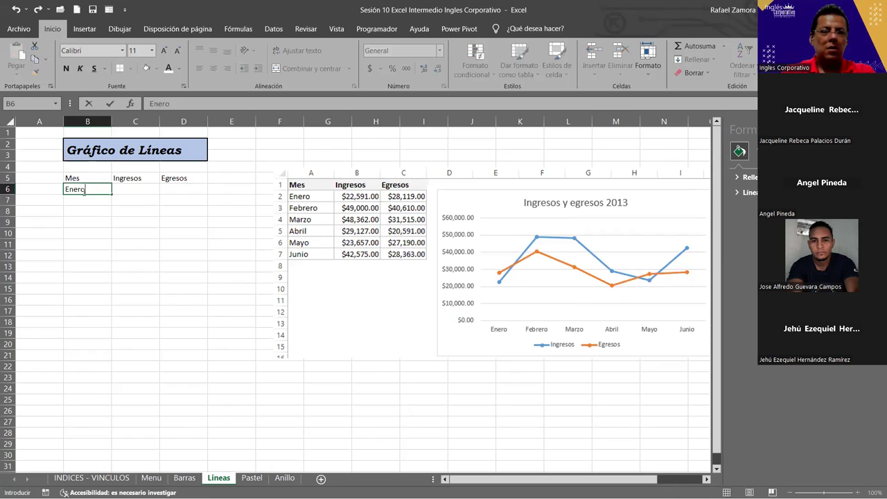
{"action": "key", "text": "ctrl+Return"}
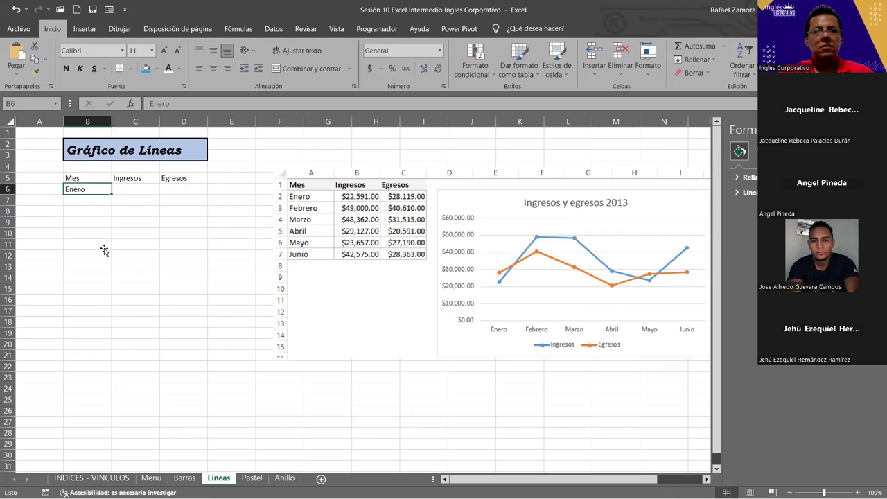
{"action": "left_click_drag", "start_coordinate": [112, 194], "coordinate": [108, 244]}
- Delete the pasted example table-and-chart picture
{"action": "left_click", "coordinate": [395, 262]}
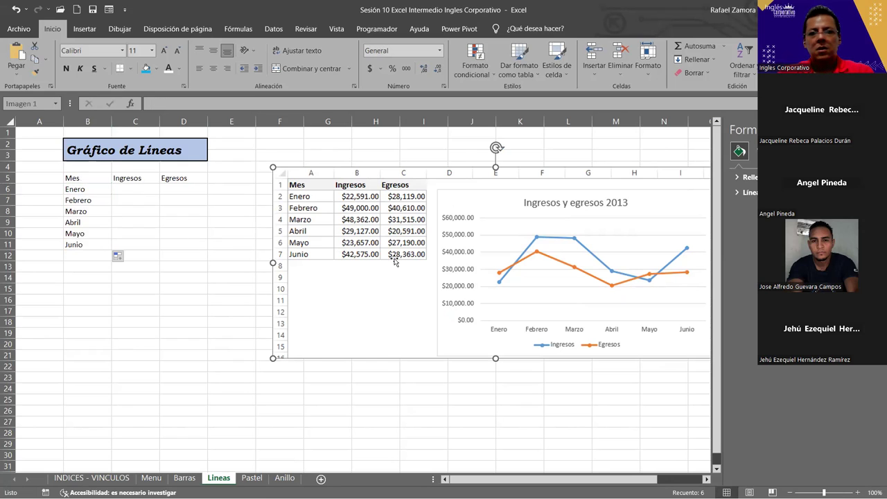
{"action": "key", "text": "Delete"}
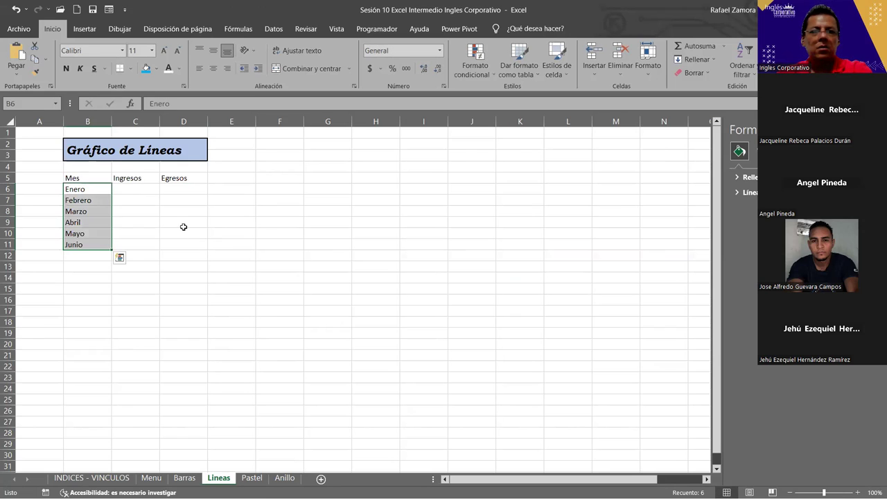
{"action": "left_click", "coordinate": [147, 188]}
- Fill C6:D11 with accounting-formatted =ALEATORIO.ENTRE(20000,50000) random amounts
{"action": "type", "text": "="}
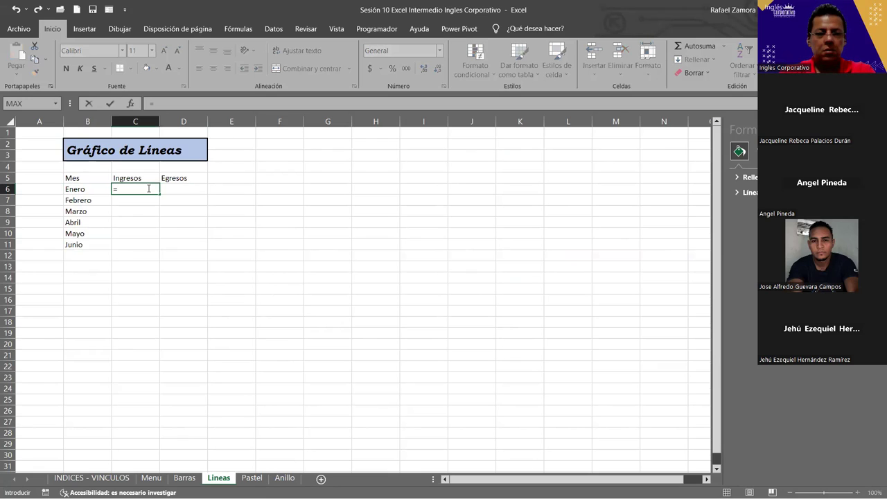
{"action": "type", "text": "ALEATORIO.ENTRE(20000"}
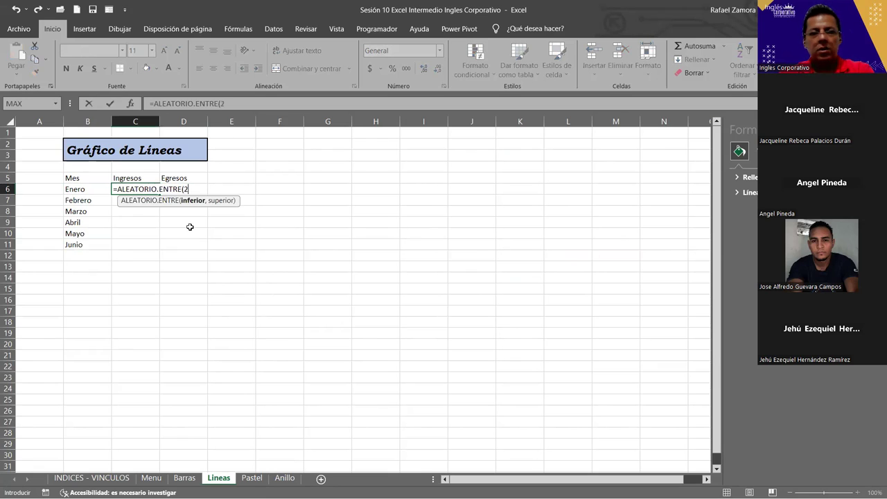
{"action": "type", "text": ",50000)"}
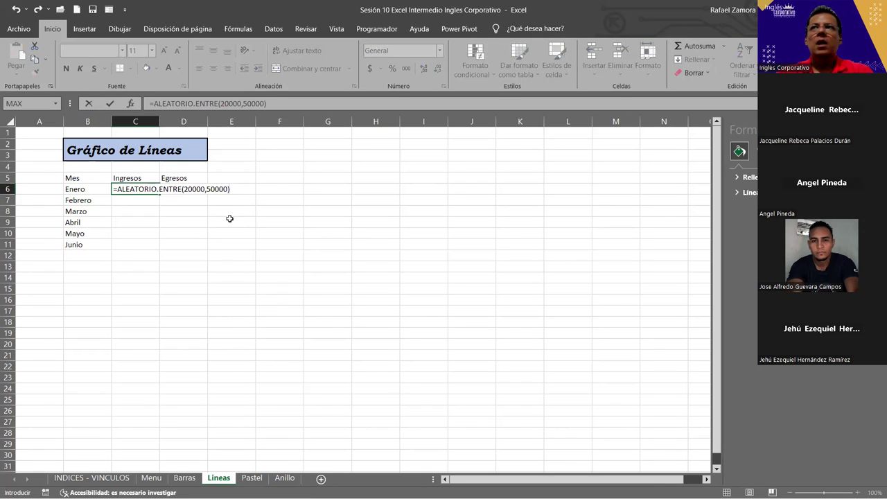
{"action": "key", "text": "Return"}
{"action": "left_click", "coordinate": [185, 478]}
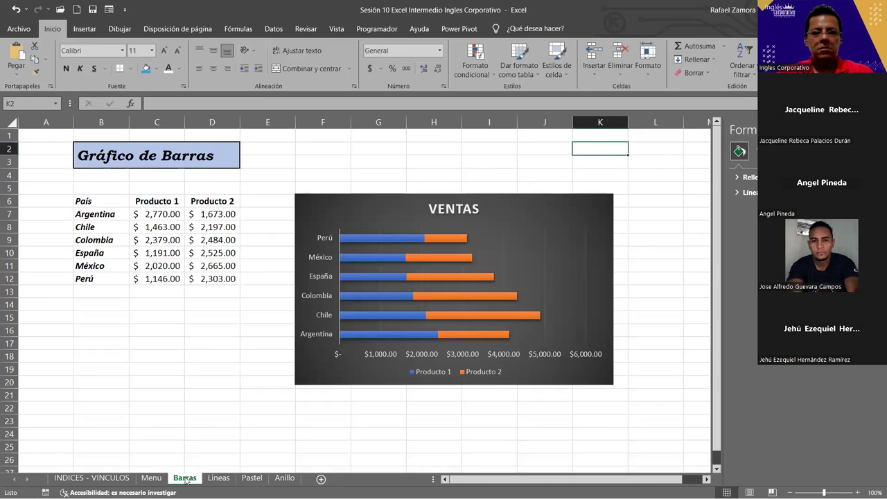
{"action": "left_click", "coordinate": [202, 236]}
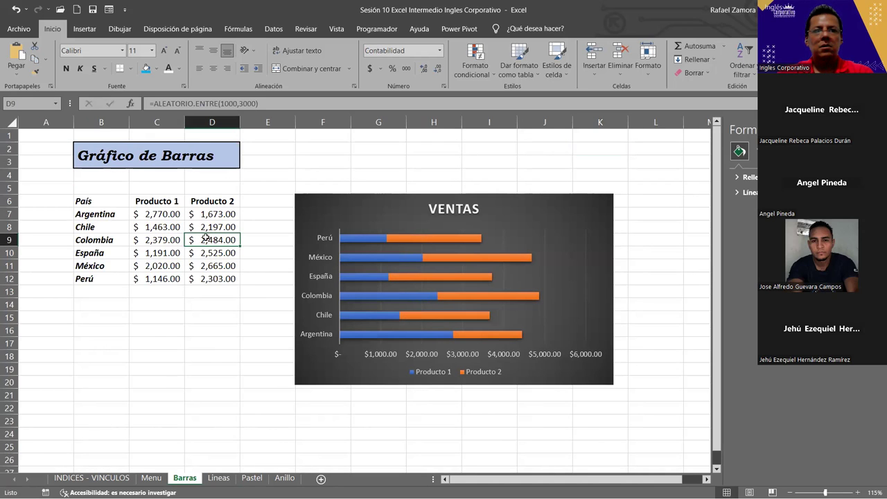
{"action": "left_click", "coordinate": [219, 478]}
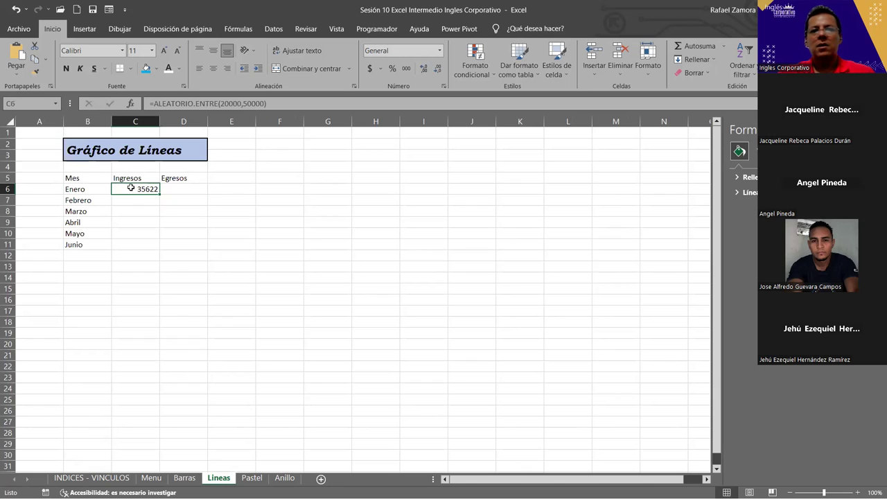
{"action": "left_click", "coordinate": [372, 70]}
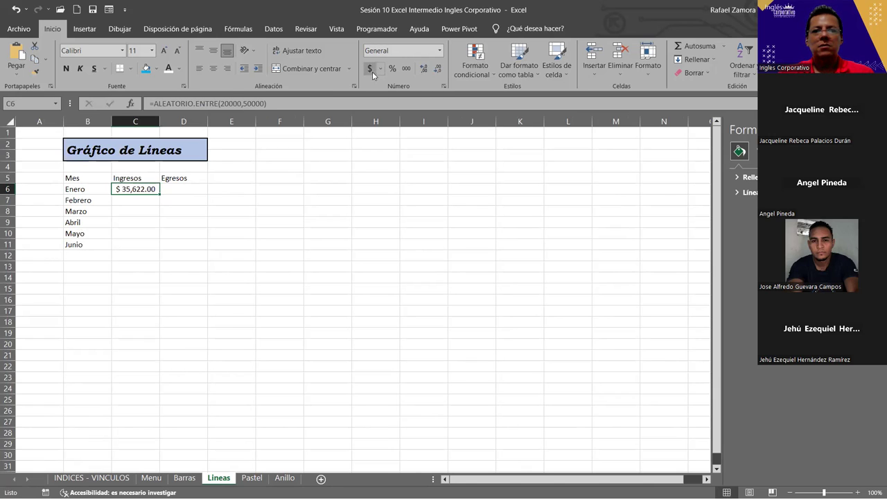
{"action": "mouse_move", "coordinate": [162, 194]}
{"action": "left_mouse_down"}
{"action": "mouse_move", "coordinate": [160, 251]}
{"action": "mouse_move", "coordinate": [204, 251]}
{"action": "left_mouse_up"}
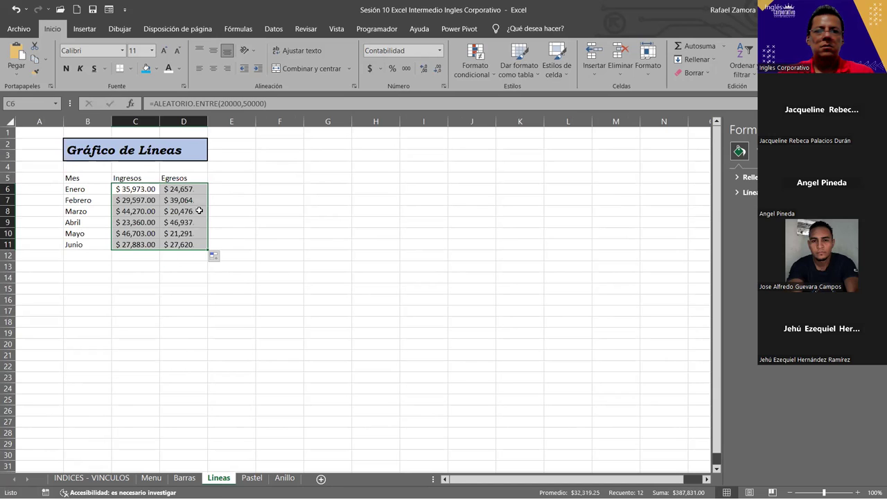
{"action": "left_click", "coordinate": [123, 178]}
- Bold and center the Ingresos and Egresos headers, and make the months bold italic
{"action": "left_click_drag", "start_coordinate": [217, 182], "coordinate": [184, 179]}
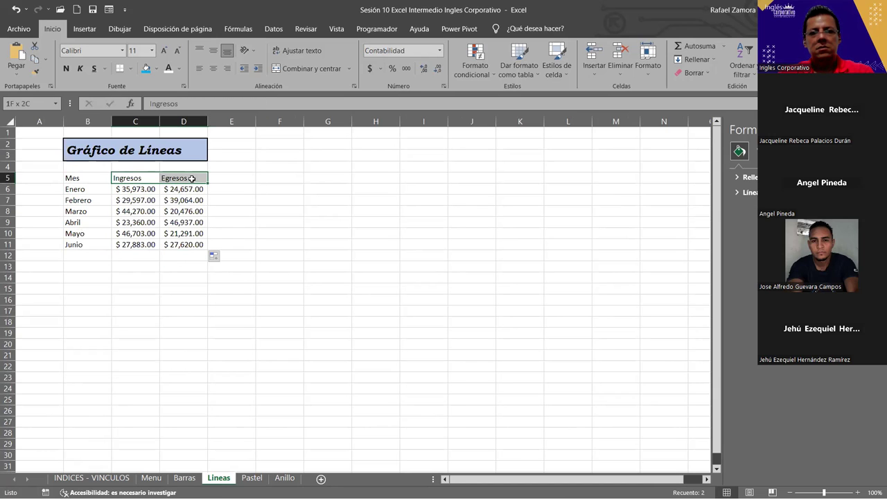
{"action": "key", "text": "ctrl+n"}
{"action": "left_click", "coordinate": [213, 68]}
{"action": "left_click", "coordinate": [314, 301]}
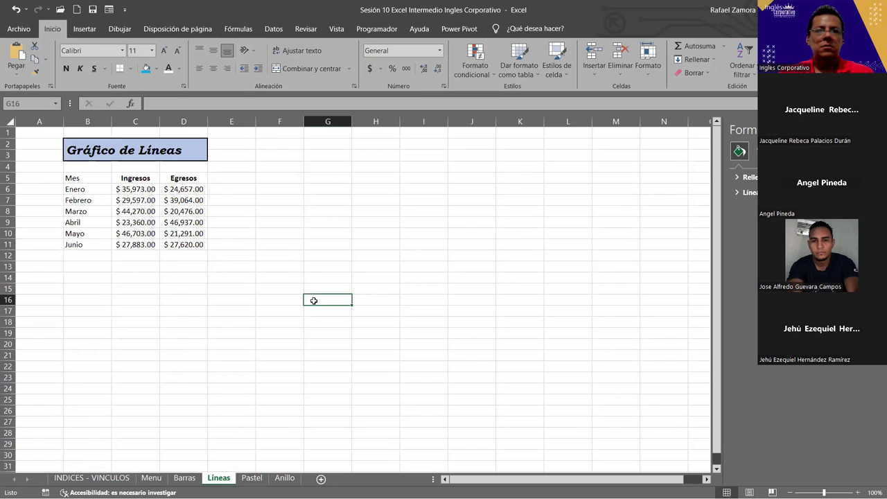
{"action": "left_click_drag", "start_coordinate": [99, 193], "coordinate": [91, 244]}
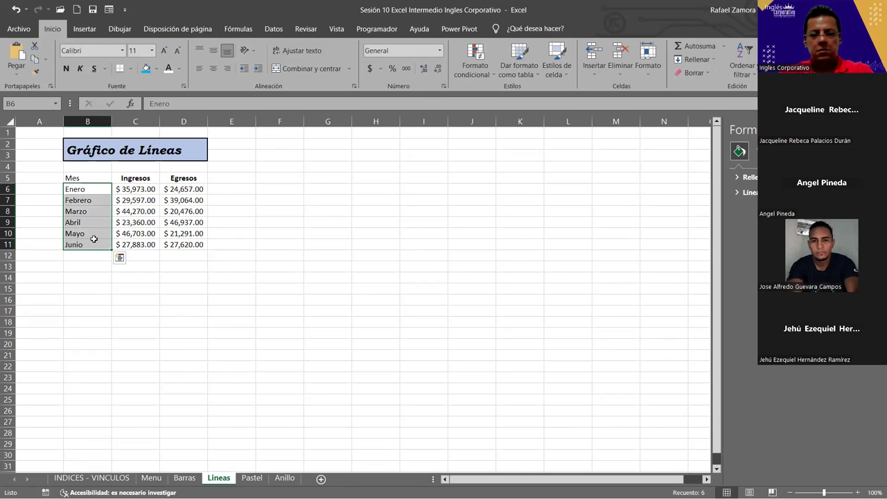
{"action": "key", "text": "ctrl+n"}
{"action": "key", "text": "ctrl+k"}
{"action": "left_click_drag", "start_coordinate": [343, 300], "coordinate": [346, 309]}
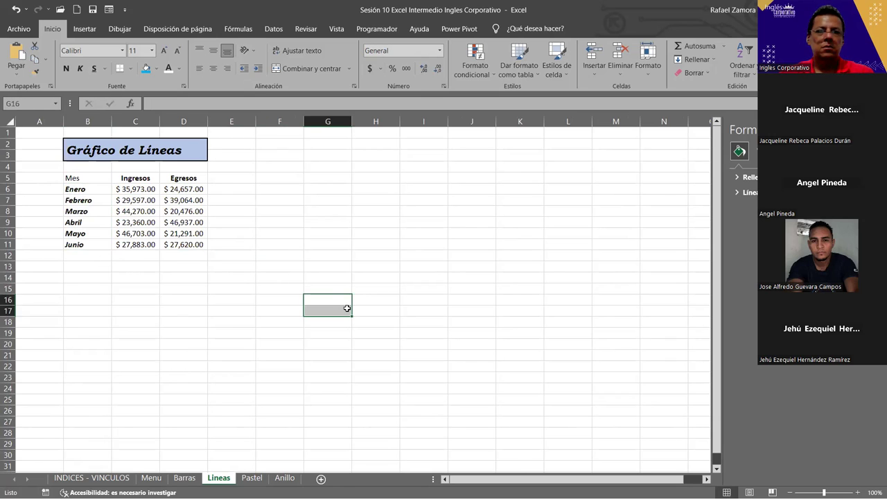
- Insert a line chart of the Mes, Ingresos, Egresos table on the Líneas sheet and select it
{"action": "scroll", "coordinate": [410, 303], "scroll_direction": "up", "scroll_amount": 1, "text": "ctrl"}
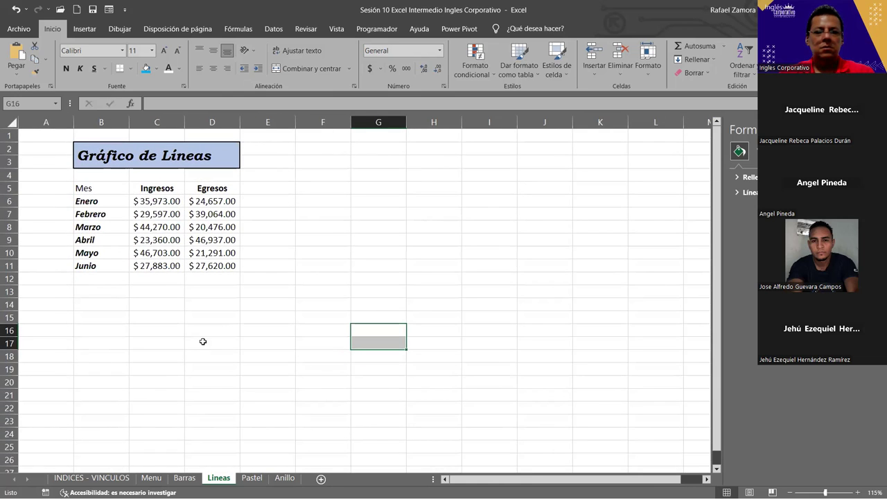
{"action": "left_click", "coordinate": [185, 478]}
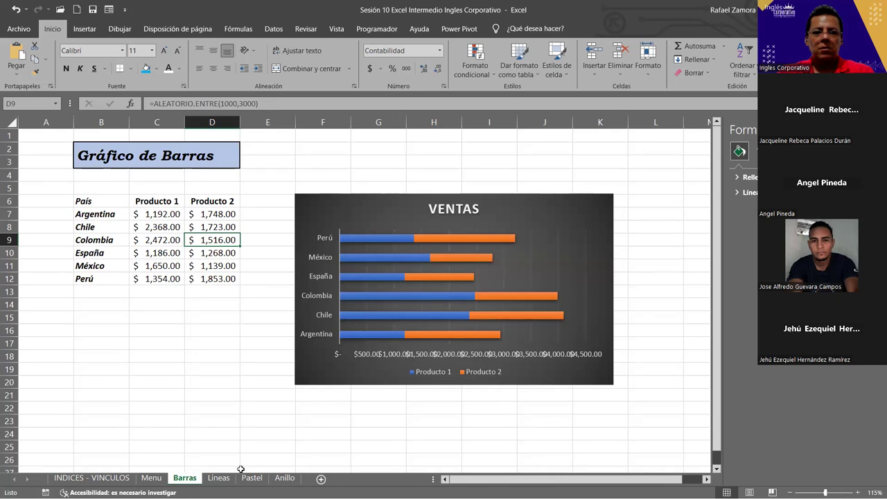
{"action": "left_click", "coordinate": [219, 478]}
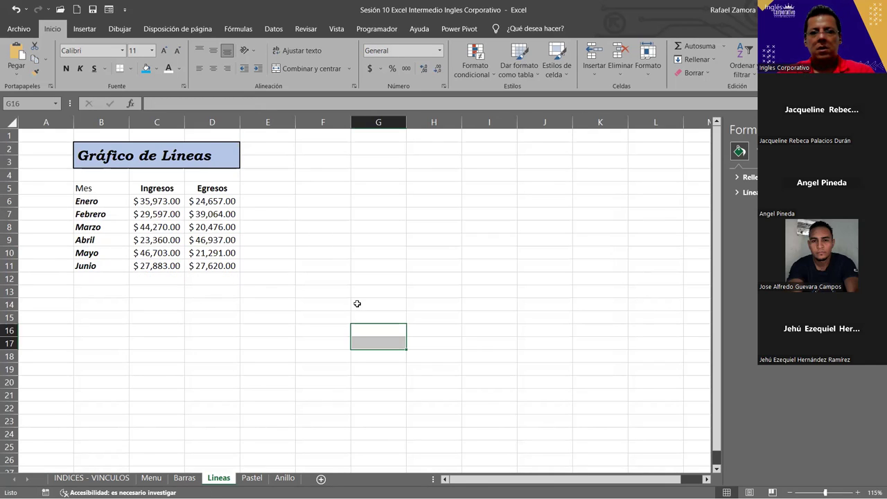
{"action": "left_click", "coordinate": [339, 251]}
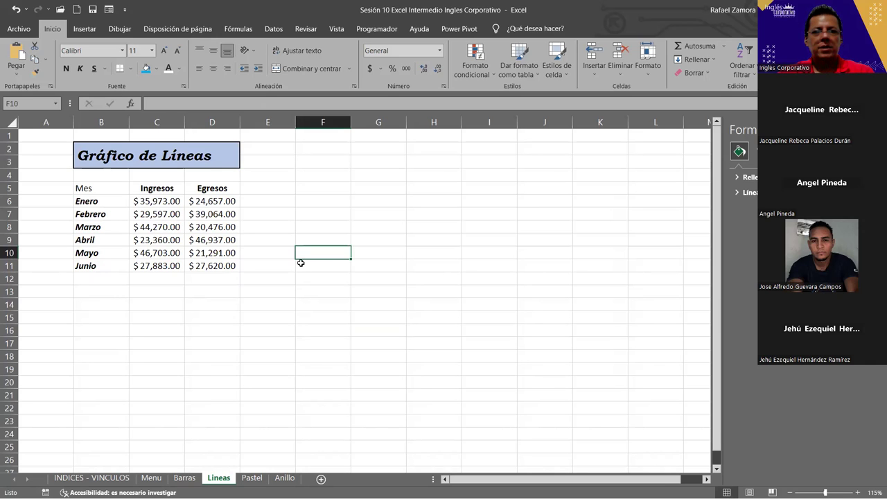
{"action": "scroll", "coordinate": [300, 263], "scroll_direction": "down", "scroll_amount": 1}
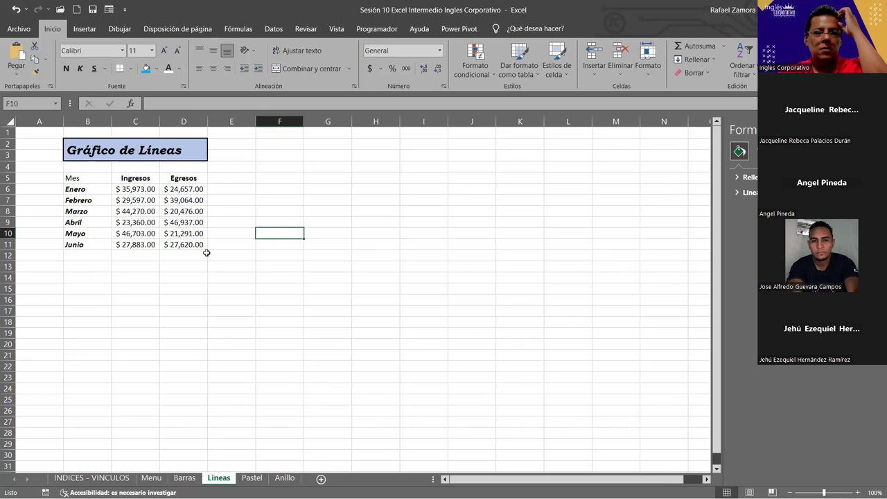
{"action": "left_click_drag", "start_coordinate": [69, 178], "coordinate": [203, 245]}
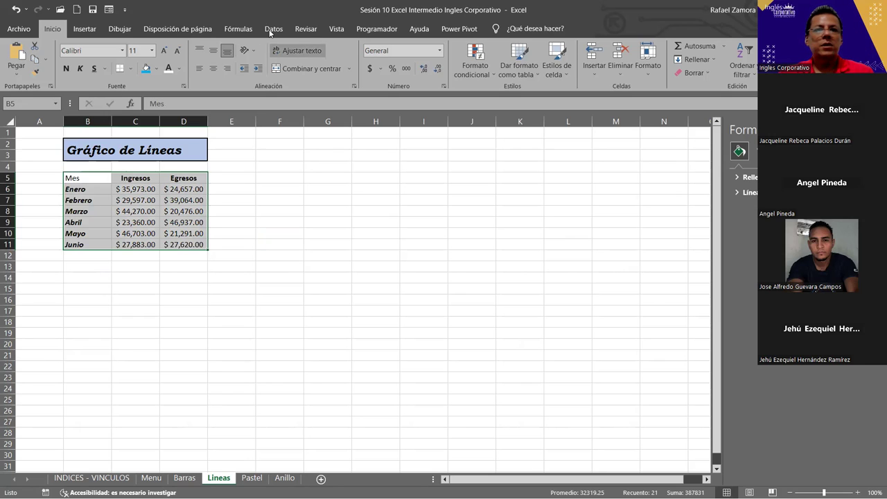
{"action": "left_click", "coordinate": [85, 30]}
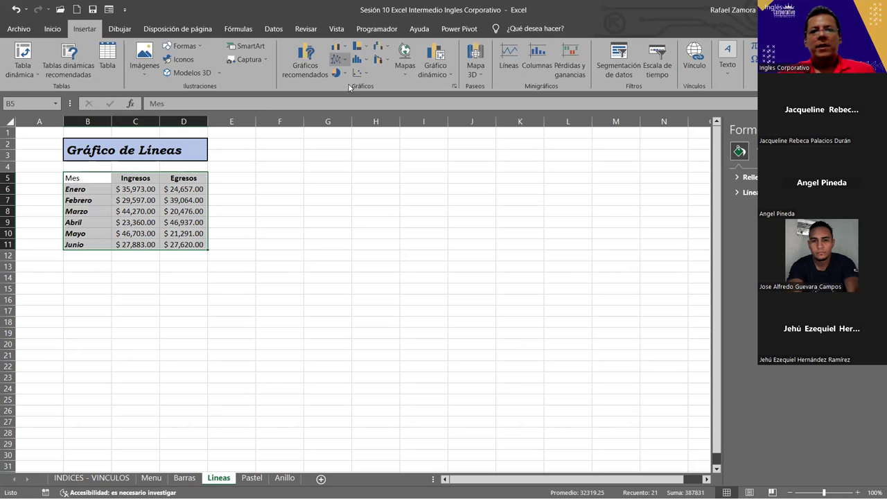
{"action": "left_click", "coordinate": [337, 59]}
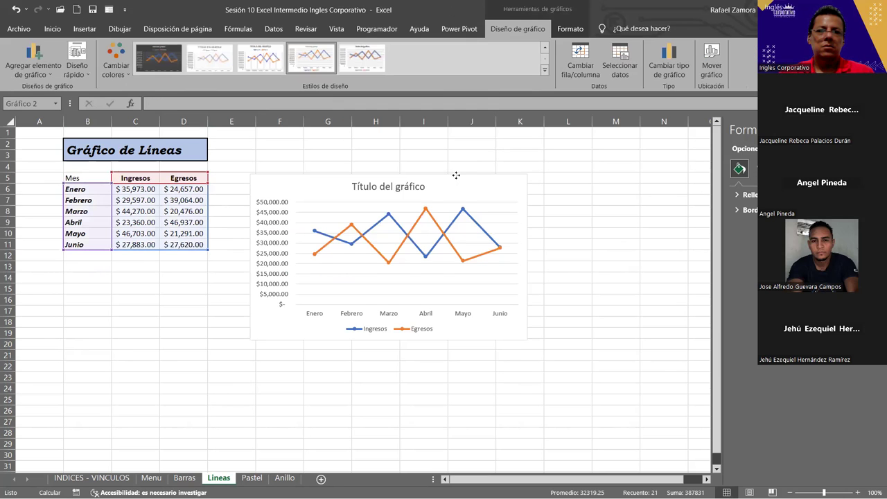
{"action": "left_click_drag", "start_coordinate": [456, 176], "coordinate": [457, 176]}
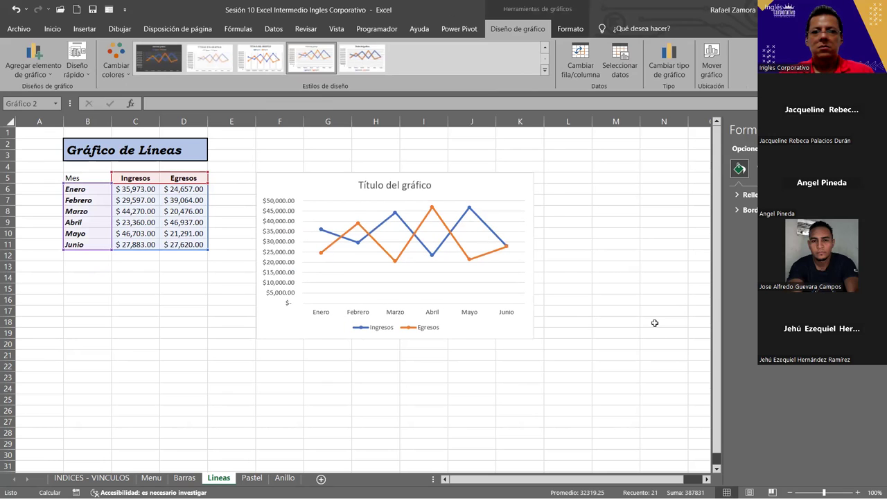
{"action": "left_click", "coordinate": [391, 203]}
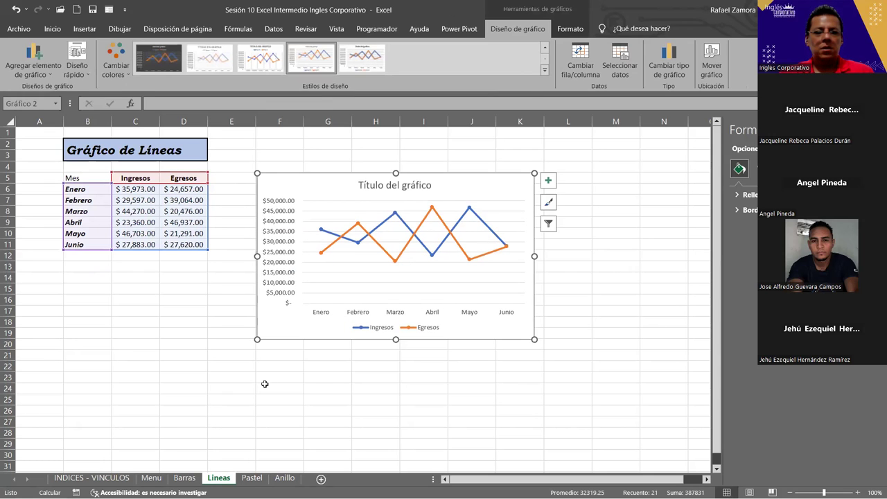
{"action": "left_click", "coordinate": [199, 478]}
- Give the line chart's background the light blue Azul, Énfasis 1, Claro 60% fill
{"action": "left_click", "coordinate": [207, 478]}
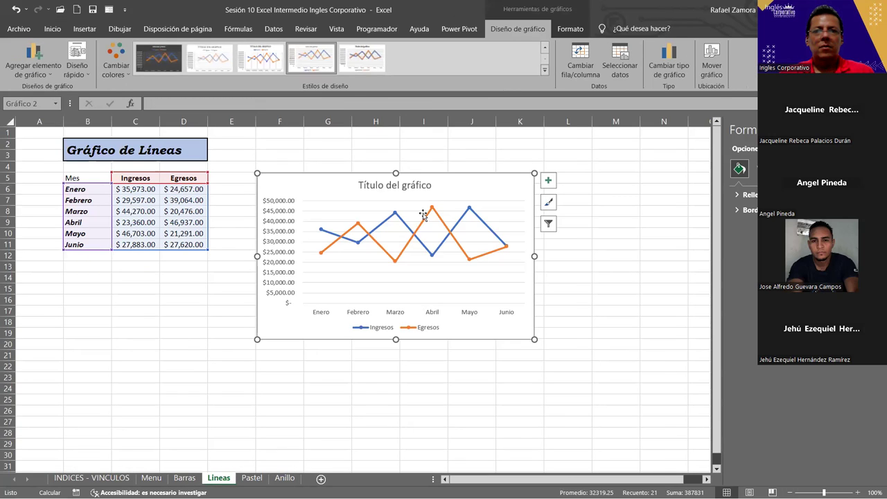
{"action": "left_click", "coordinate": [567, 30]}
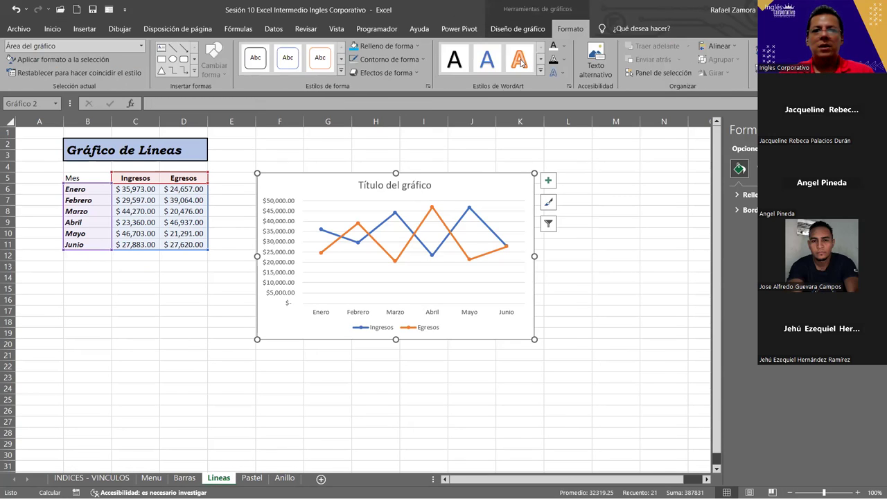
{"action": "left_click", "coordinate": [419, 62]}
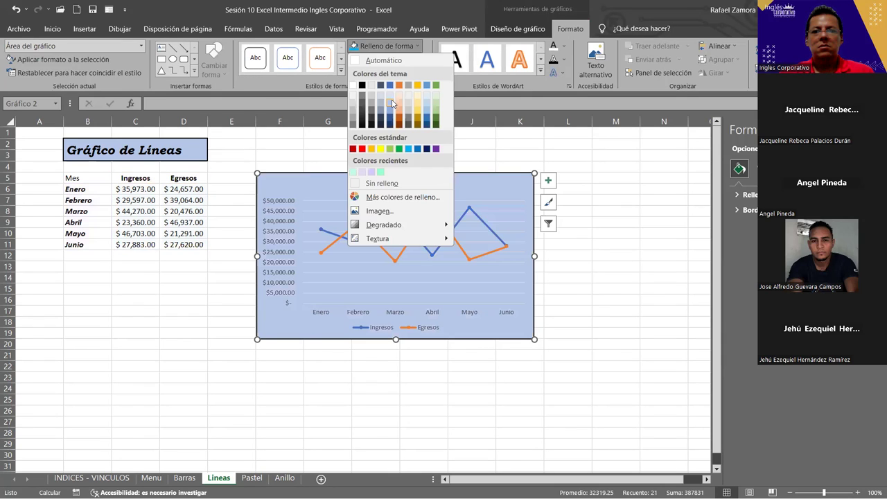
{"action": "left_click", "coordinate": [609, 221]}
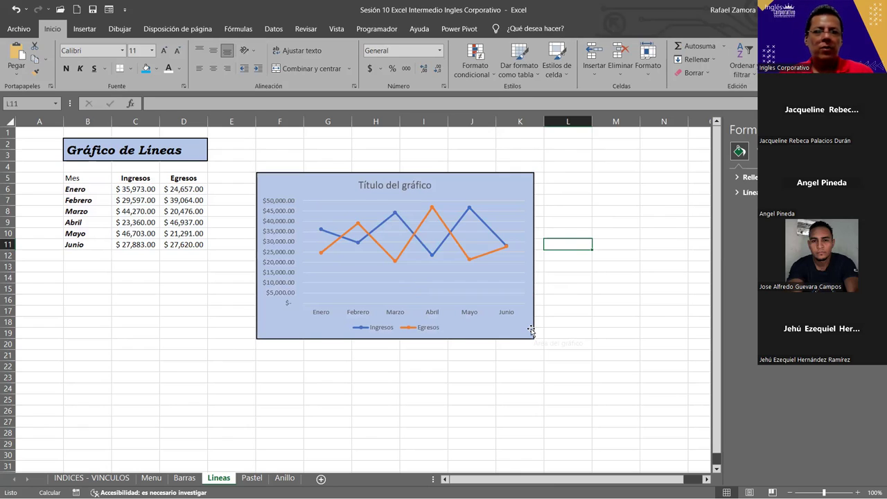
- Enter the headings SUMA in C13 and PROMEDIO in D13
{"action": "left_click", "coordinate": [136, 269]}
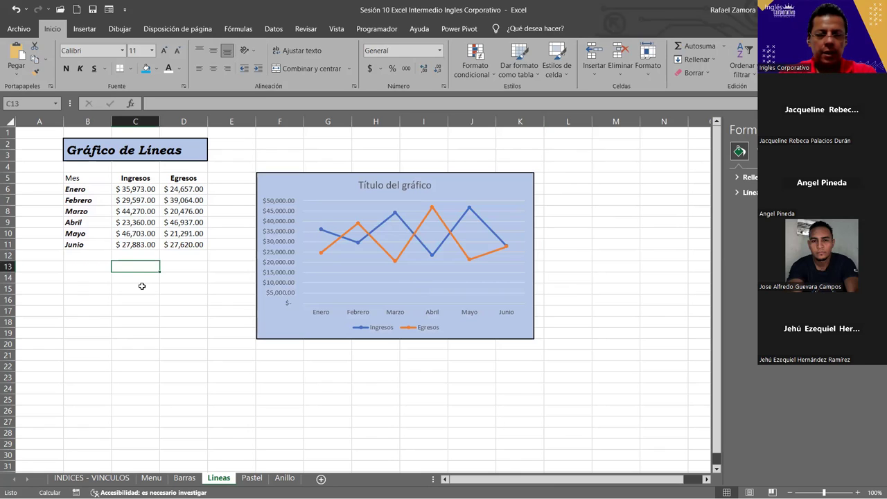
{"action": "type", "text": "AU"}
{"action": "key", "text": "BackSpace"}
{"action": "type", "text": "SUMA"}
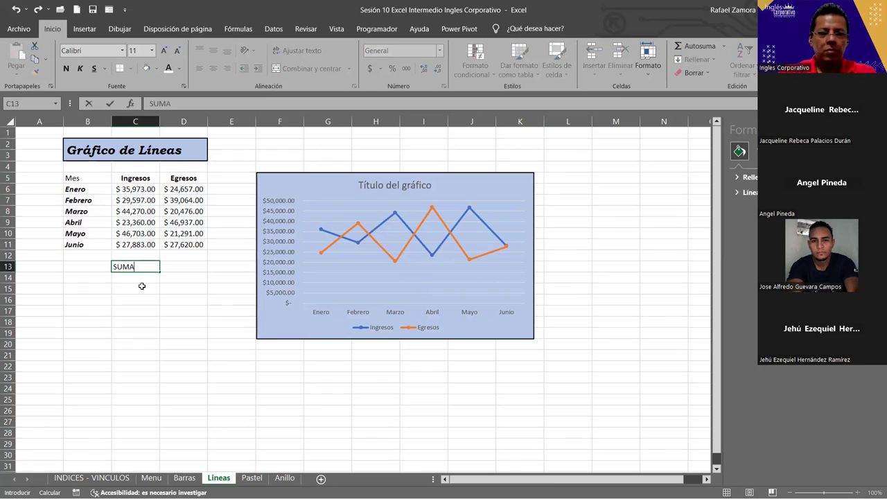
{"action": "key", "text": "Tab"}
{"action": "type", "text": "PROMEDIO"}
- Center and add All Borders to C13:D14, then make the headings bold with a light-orange fill
{"action": "left_click_drag", "start_coordinate": [129, 268], "coordinate": [179, 277]}
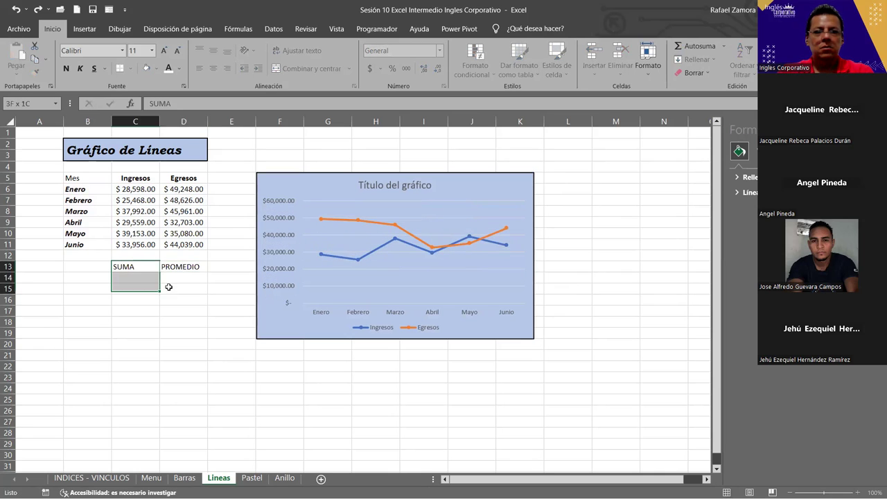
{"action": "left_click", "coordinate": [212, 68]}
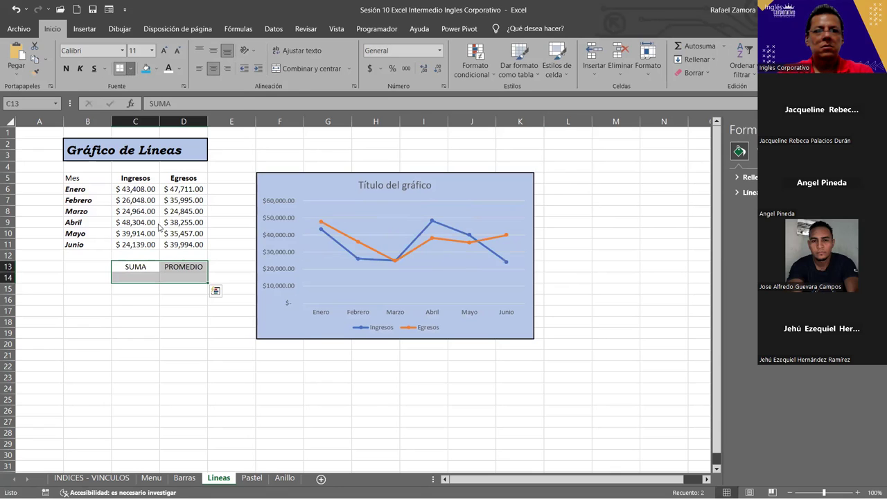
{"action": "left_click", "coordinate": [130, 68]}
{"action": "left_click", "coordinate": [152, 168]}
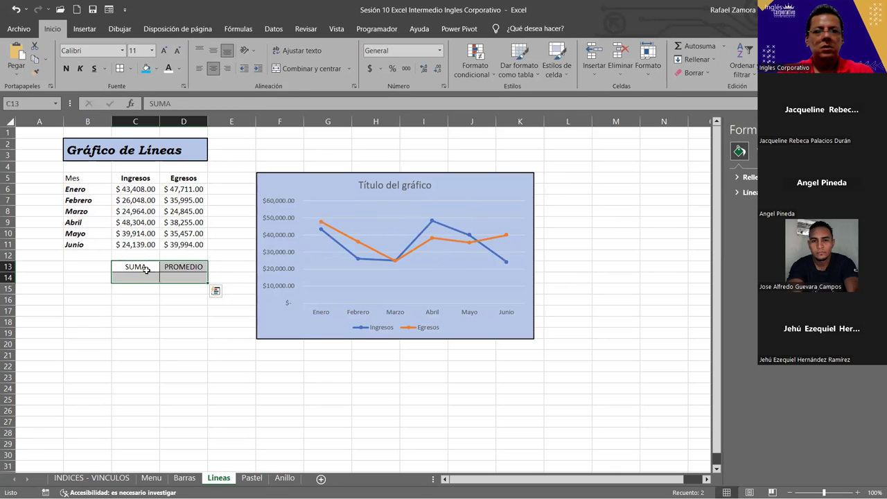
{"action": "left_click_drag", "start_coordinate": [146, 270], "coordinate": [187, 269]}
{"action": "key", "text": "ctrl+n"}
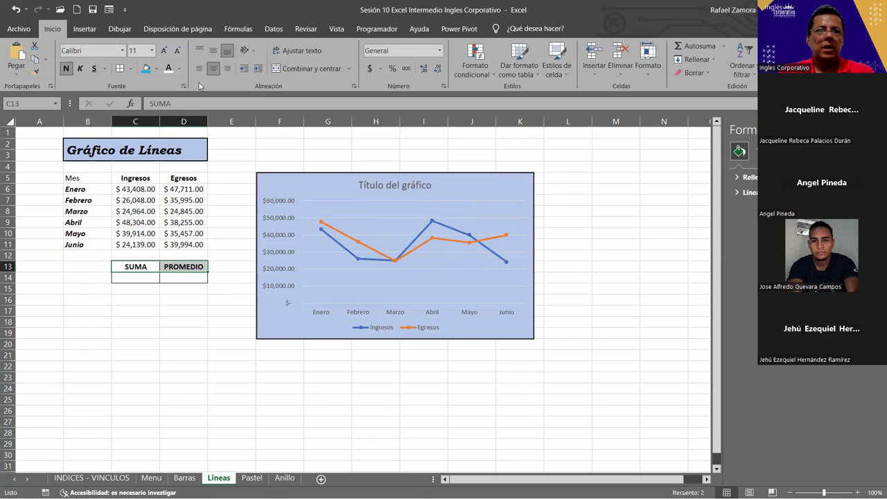
{"action": "left_click", "coordinate": [155, 69]}
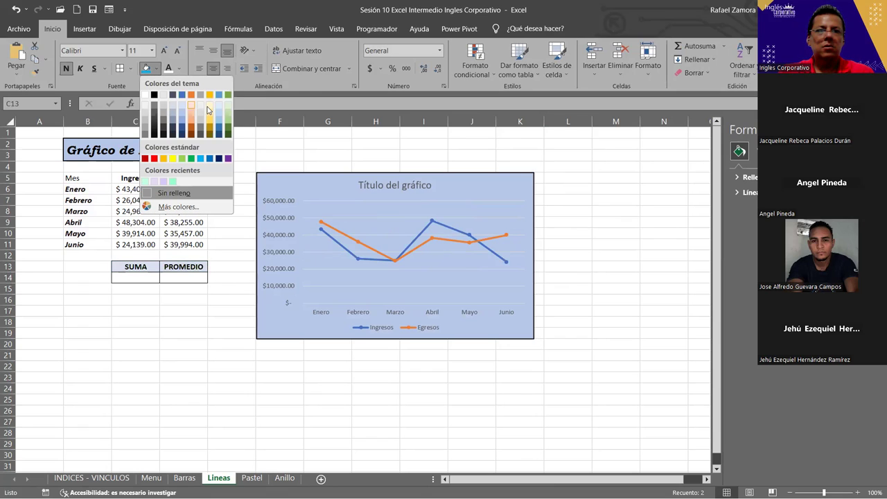
{"action": "left_click", "coordinate": [153, 277]}
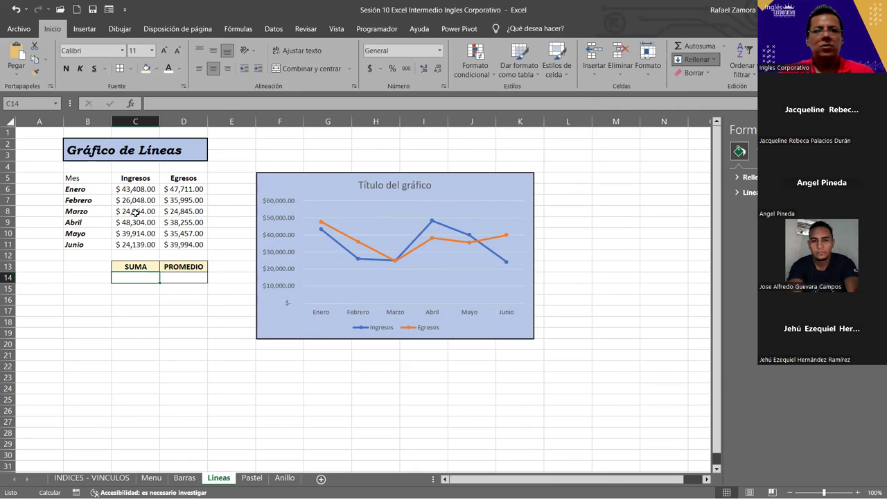
- Enter =SUMA(C6:C11) in C14 and a PROMEDIO average of the Egresos values in D14
{"action": "type", "text": "=SUMA("}
{"action": "left_click", "coordinate": [144, 189]}
{"action": "left_click_drag", "start_coordinate": [148, 237], "coordinate": [149, 244]}
{"action": "left_click", "coordinate": [188, 276]}
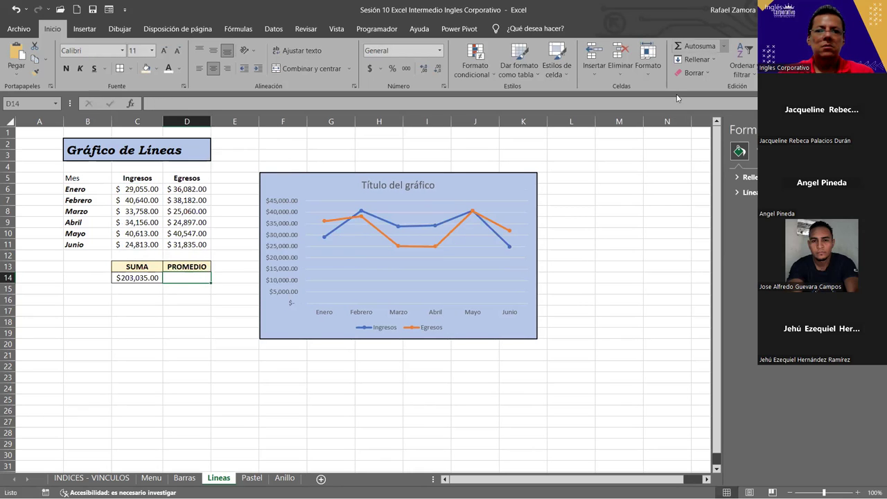
{"action": "type", "text": "=PROMEDIO("}
{"action": "key", "text": "Left"}
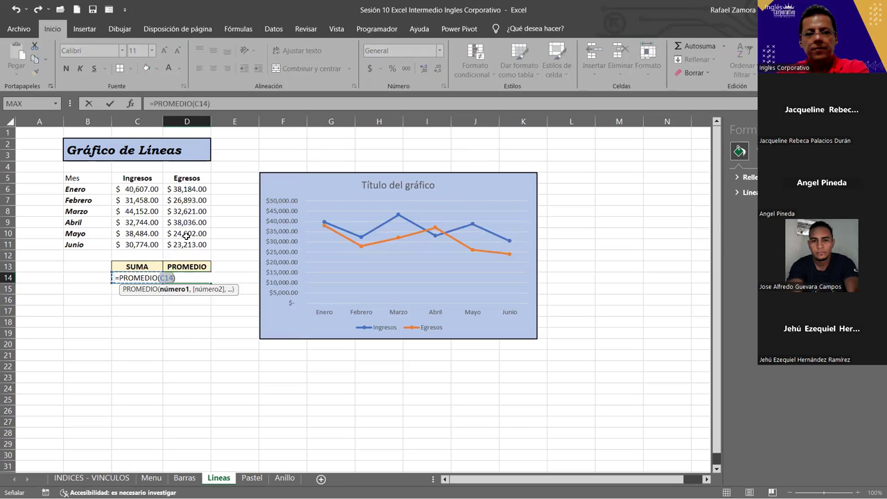
{"action": "left_click_drag", "start_coordinate": [186, 188], "coordinate": [187, 244]}
{"action": "key", "text": "Return"}
{"action": "left_click", "coordinate": [186, 333]}
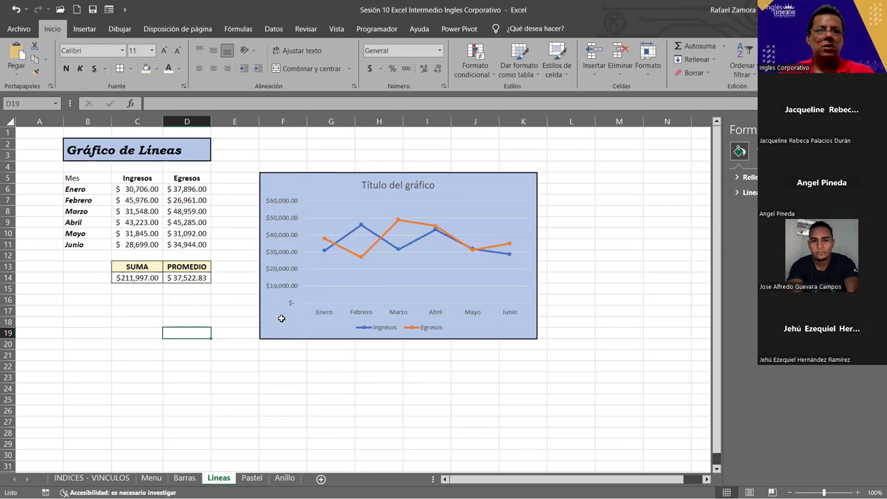
{"action": "scroll", "coordinate": [281, 318], "scroll_direction": "up", "scroll_amount": 1}
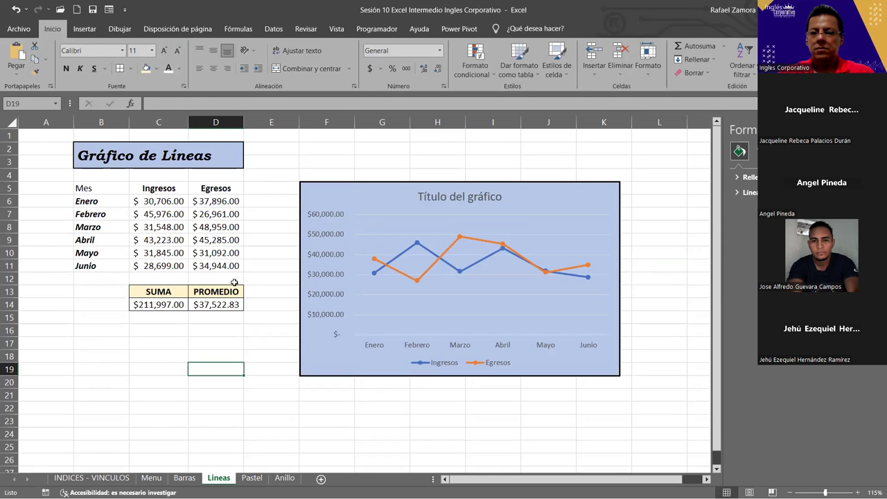
{"action": "left_click", "coordinate": [184, 478]}
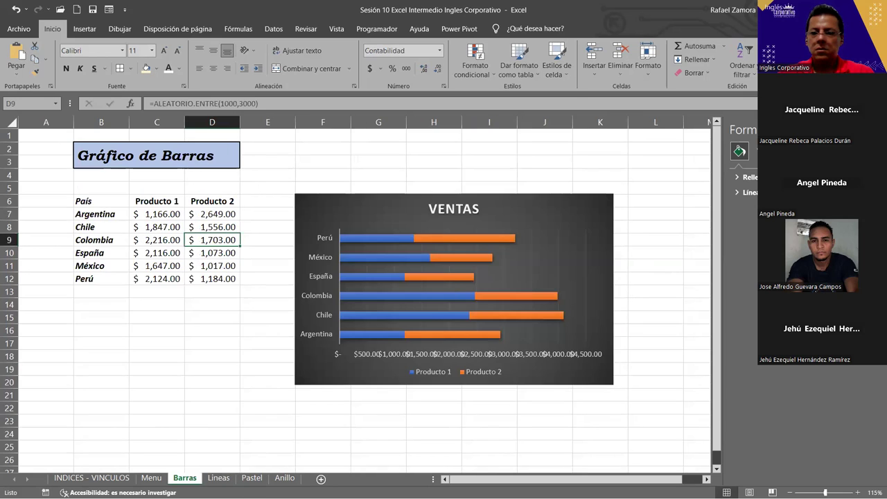
{"action": "left_click", "coordinate": [219, 478]}
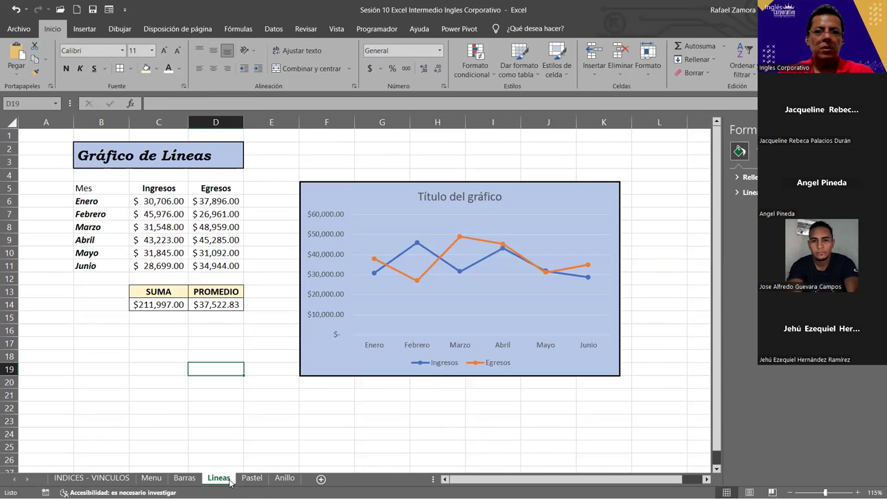
{"action": "left_click", "coordinate": [184, 478]}
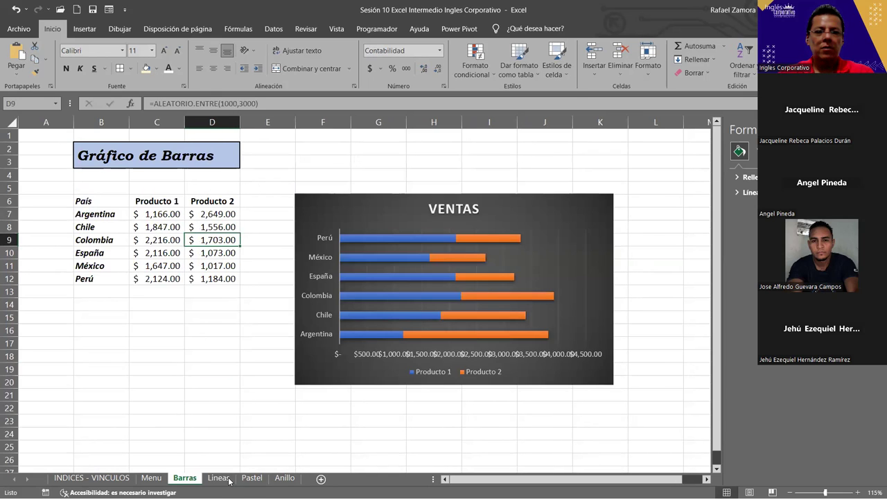
{"action": "left_click", "coordinate": [219, 479]}
{"action": "left_click", "coordinate": [604, 194]}
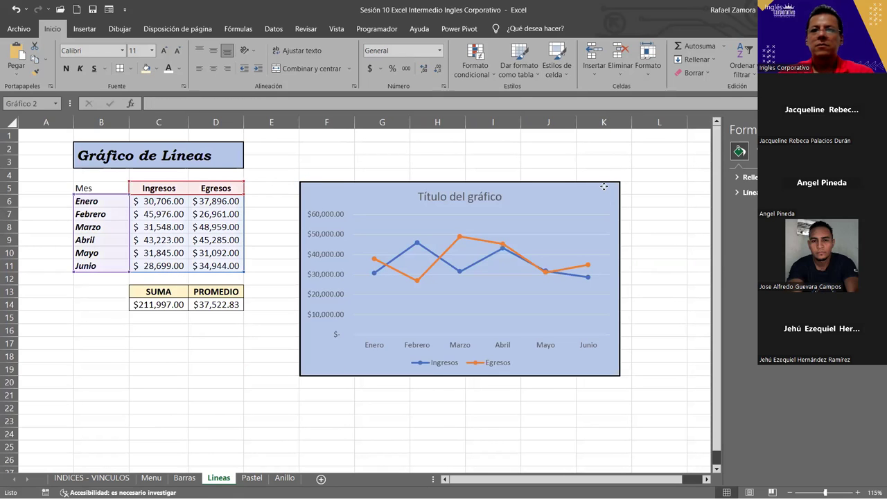
{"action": "left_click", "coordinate": [565, 35]}
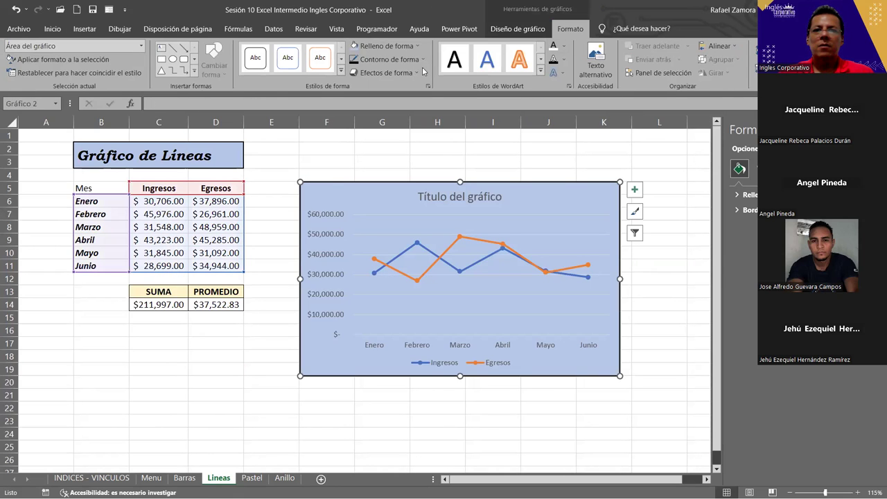
{"action": "left_click", "coordinate": [418, 46]}
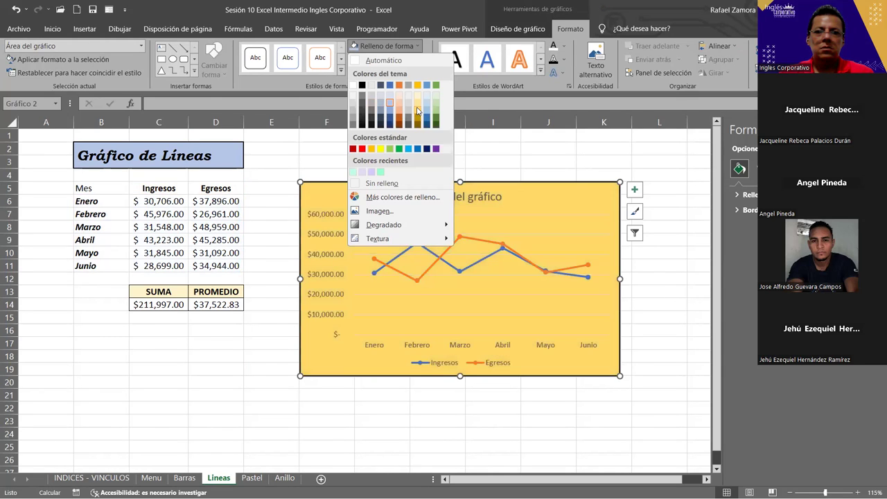
{"action": "left_click", "coordinate": [662, 279]}
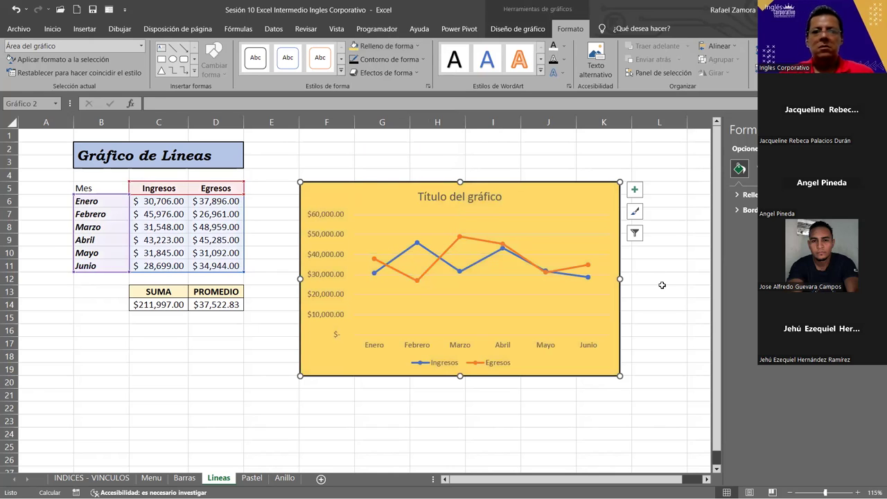
{"action": "left_click", "coordinate": [662, 284]}
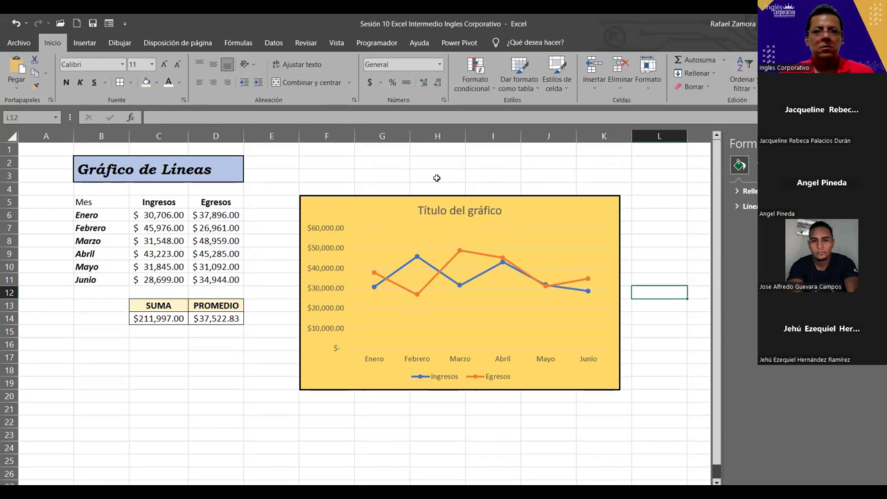
- Replace the default chart title with 'Ingresos - Egresos'
{"action": "double_click", "coordinate": [461, 213]}
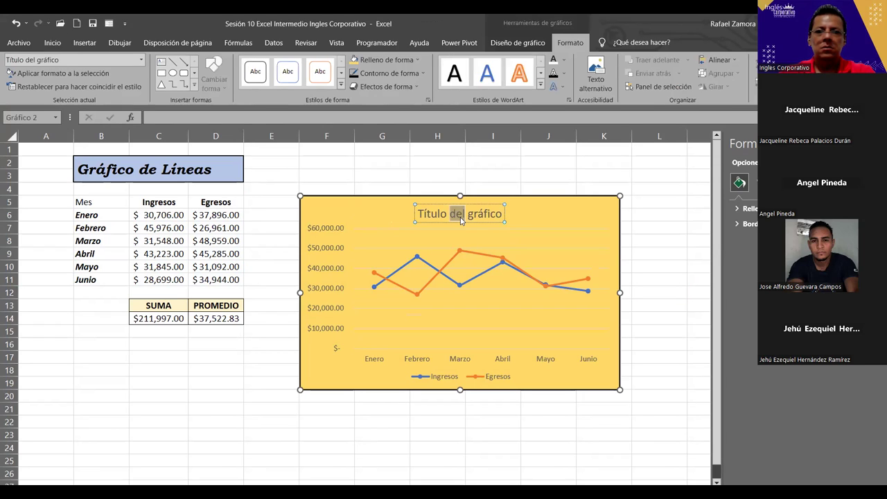
{"action": "left_click_drag", "start_coordinate": [417, 215], "coordinate": [503, 215]}
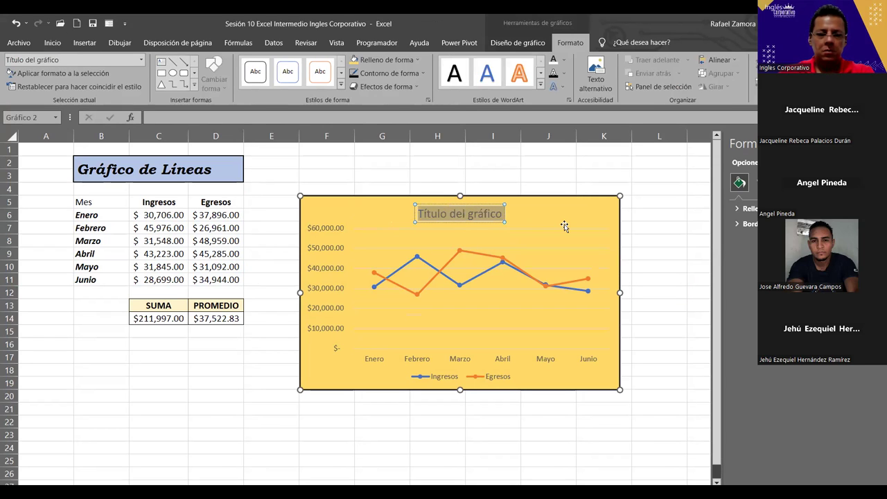
{"action": "key", "text": "Delete"}
{"action": "type", "text": "Ingresos - Egresos"}
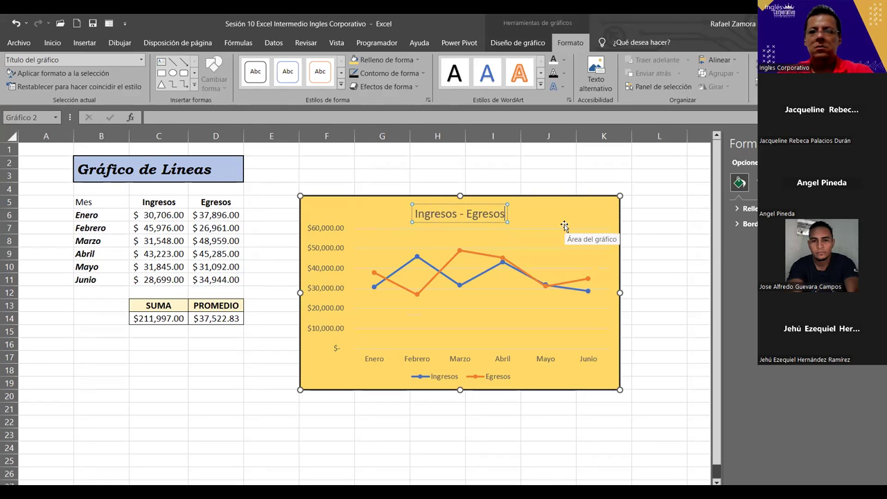
{"action": "left_click", "coordinate": [659, 189]}
- Make both words of the title, Ingresos and Egresos, bold
{"action": "left_click", "coordinate": [457, 216]}
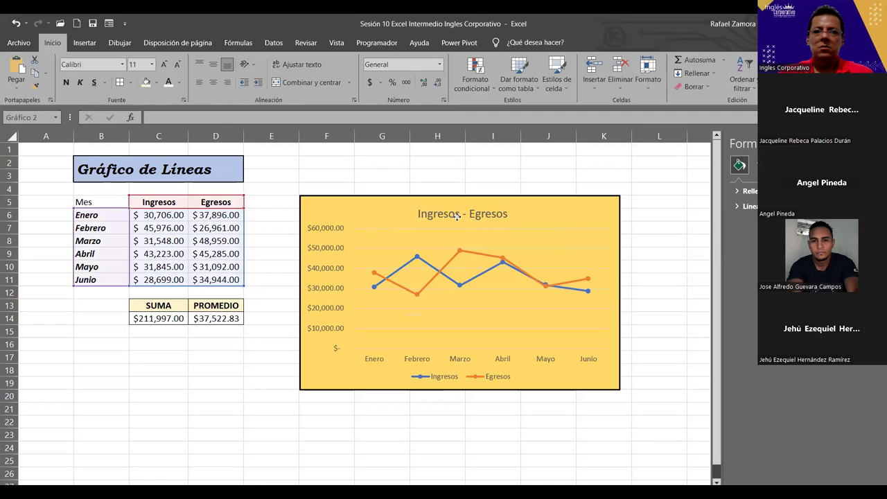
{"action": "left_click", "coordinate": [458, 208]}
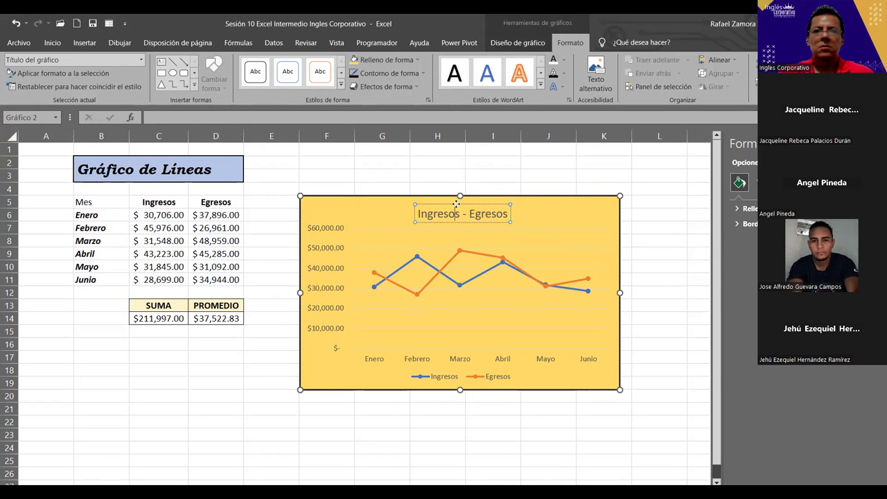
{"action": "left_click", "coordinate": [52, 42]}
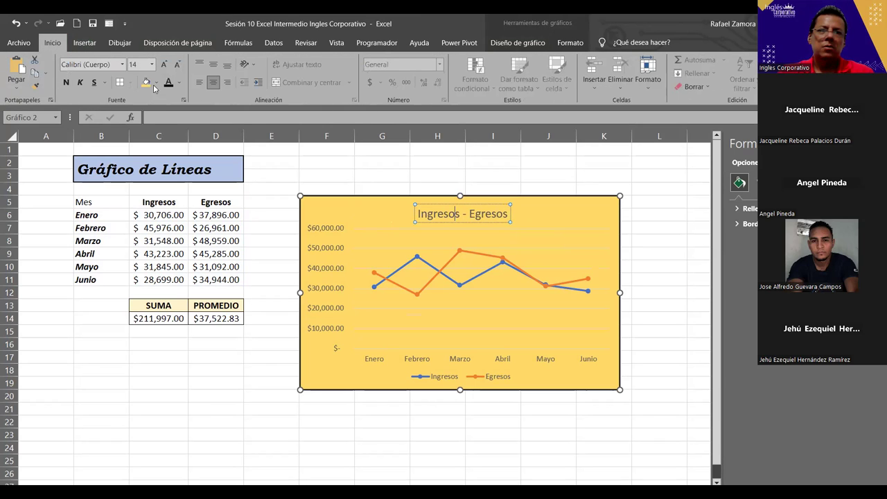
{"action": "left_click", "coordinate": [66, 81]}
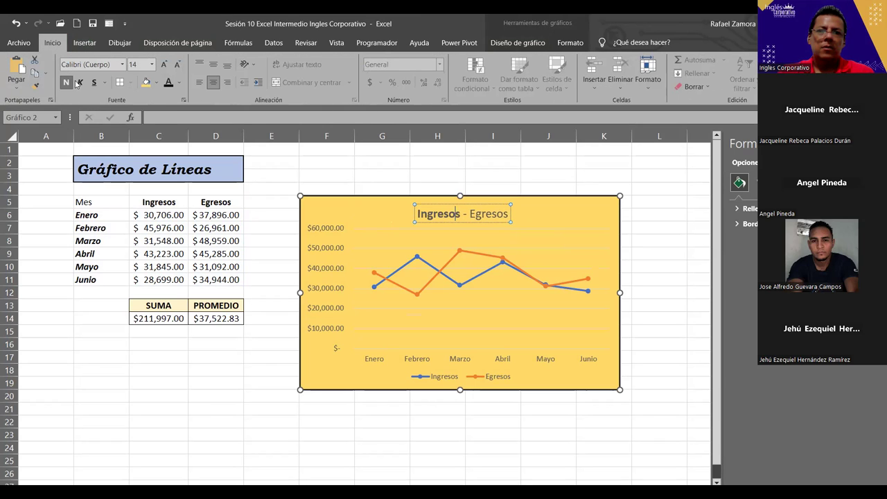
{"action": "double_click", "coordinate": [489, 214]}
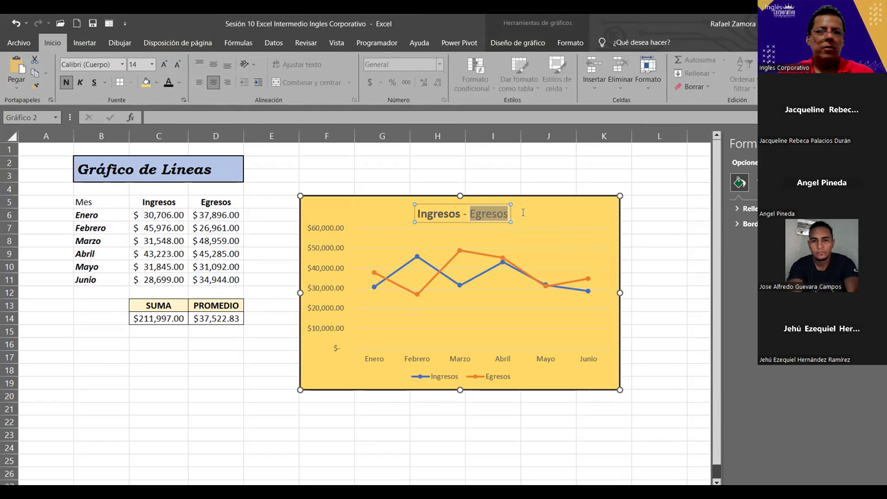
{"action": "left_click", "coordinate": [66, 81]}
{"action": "left_click", "coordinate": [677, 258]}
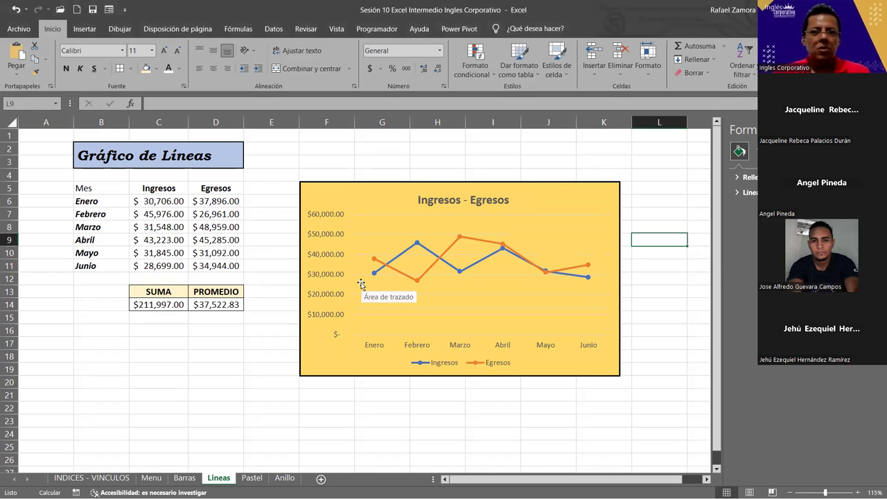
- Inspect the random-number formula behind the Ingresos values and select the table
{"action": "left_click", "coordinate": [173, 213]}
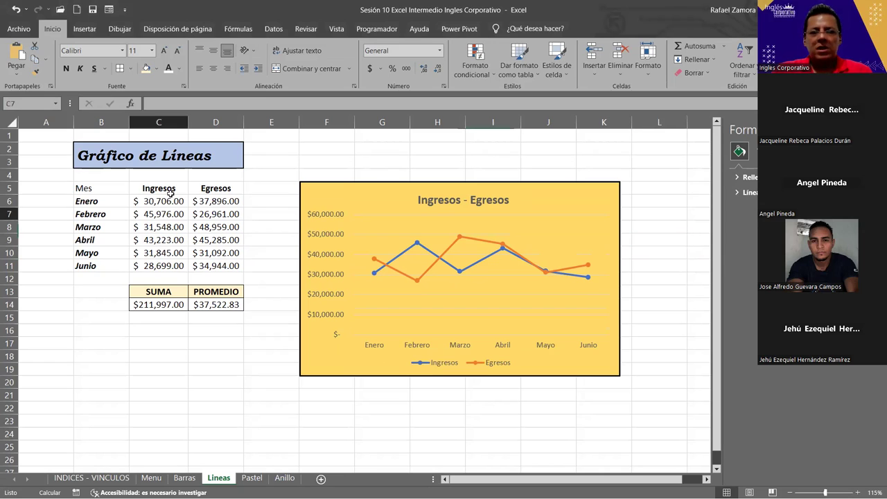
{"action": "left_click", "coordinate": [177, 252]}
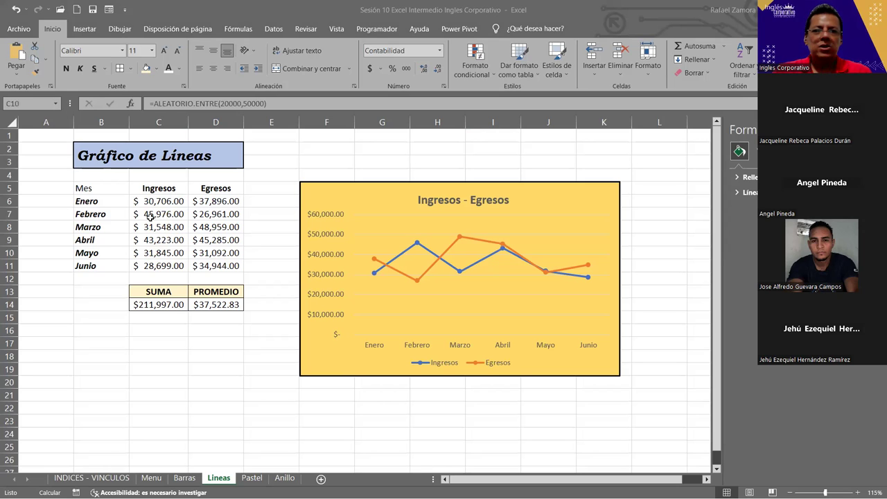
{"action": "left_click_drag", "start_coordinate": [80, 187], "coordinate": [201, 265]}
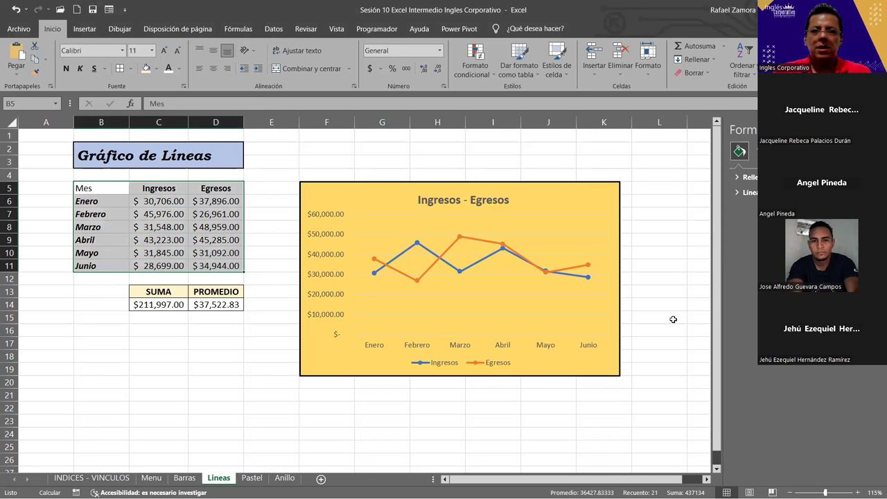
- Autofit column C so the SUMA total displays instead of hash marks
{"action": "scroll", "coordinate": [669, 317], "scroll_direction": "down", "scroll_amount": 1}
{"action": "scroll", "coordinate": [632, 306], "scroll_direction": "down", "scroll_amount": 1}
{"action": "left_click", "coordinate": [83, 307]}
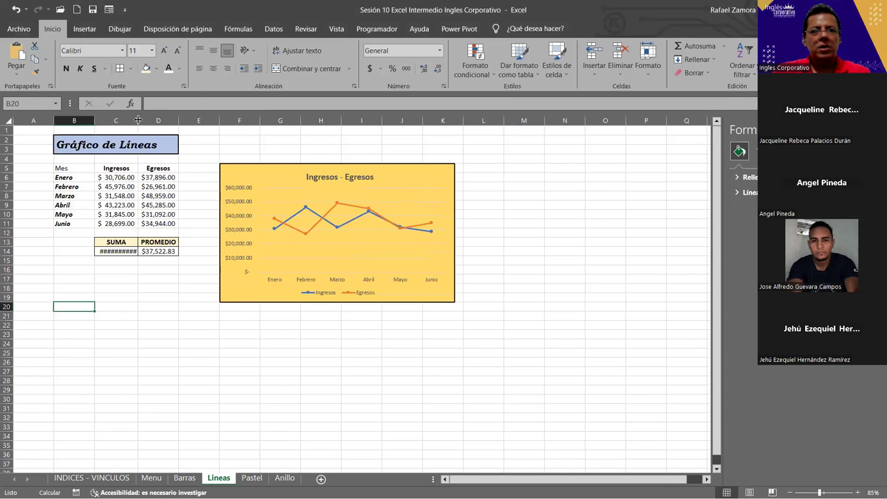
{"action": "double_click", "coordinate": [138, 120]}
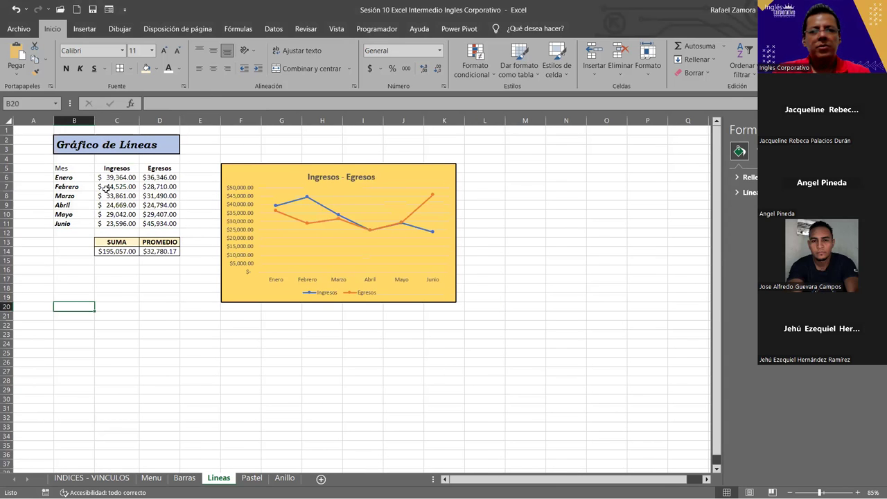
{"action": "left_click_drag", "start_coordinate": [69, 169], "coordinate": [111, 223]}
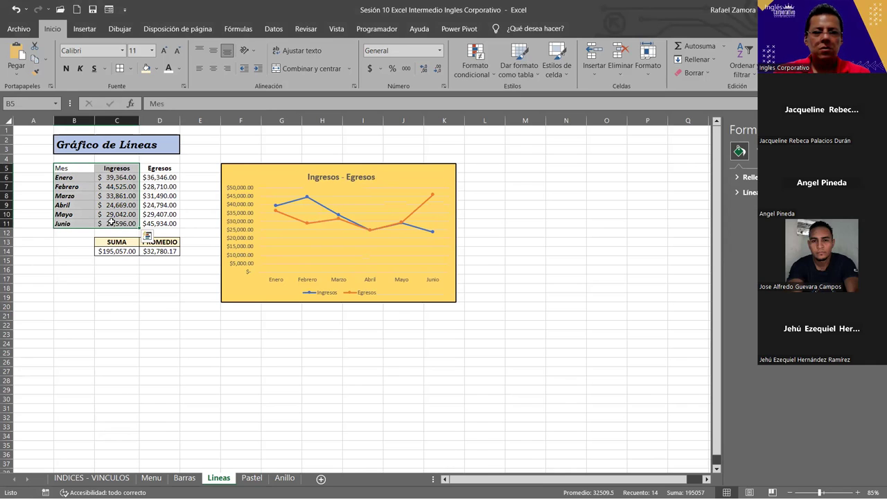
- Insert a 3D column chart of the Ingresos values beside the line chart
{"action": "left_click", "coordinate": [96, 33]}
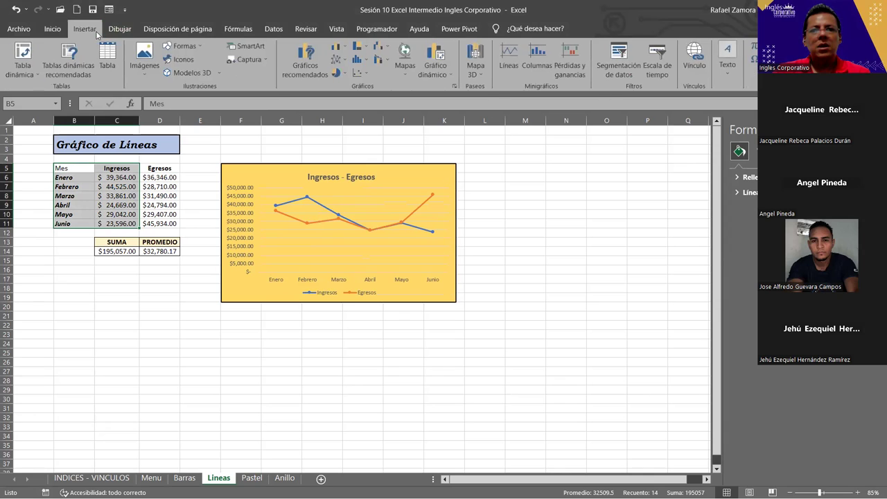
{"action": "left_click", "coordinate": [336, 46]}
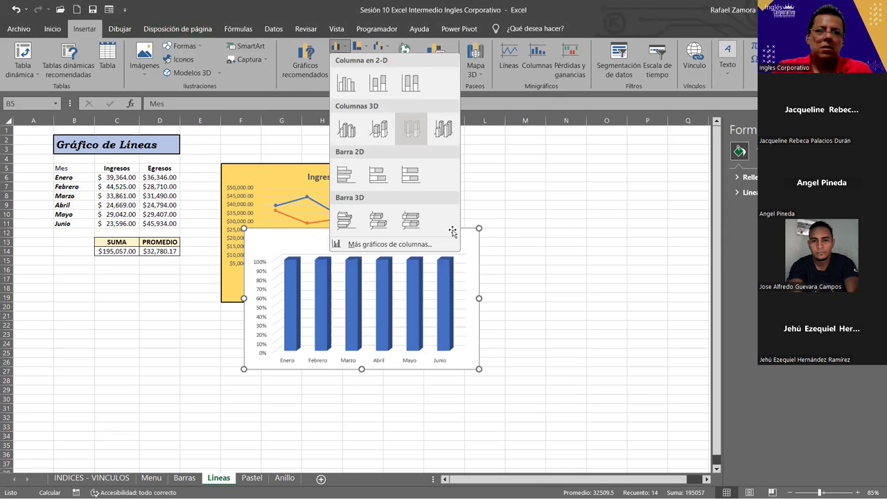
{"action": "left_click_drag", "start_coordinate": [452, 231], "coordinate": [667, 164]}
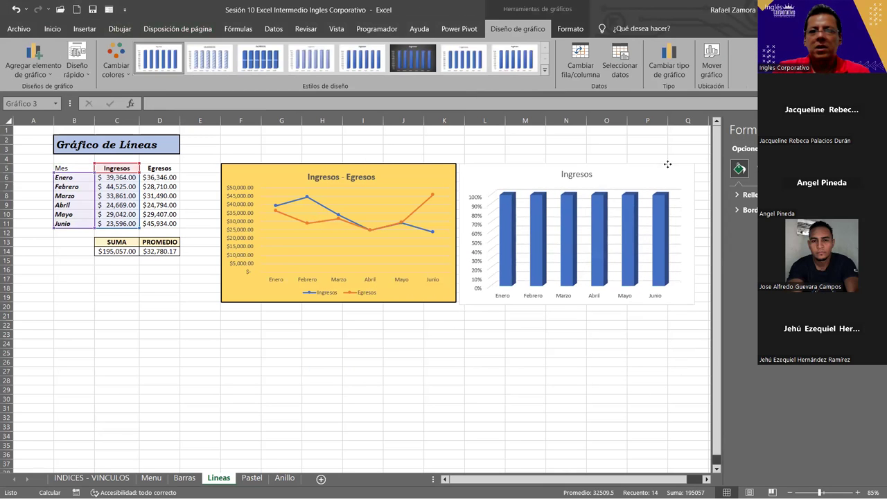
{"action": "left_click", "coordinate": [187, 184]}
- Insert a second 3D column chart from the month names and Egresos values
{"action": "left_click_drag", "start_coordinate": [61, 168], "coordinate": [62, 223]}
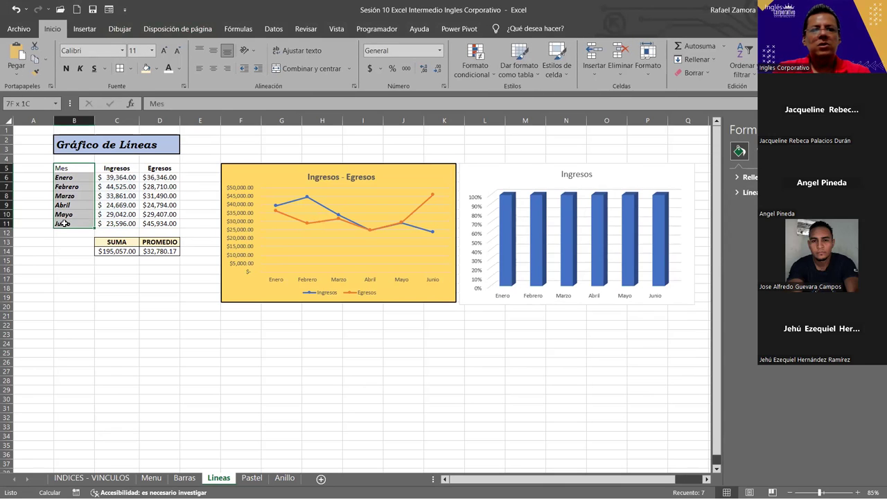
{"action": "left_click_drag", "start_coordinate": [160, 168], "coordinate": [167, 224], "text": "ctrl"}
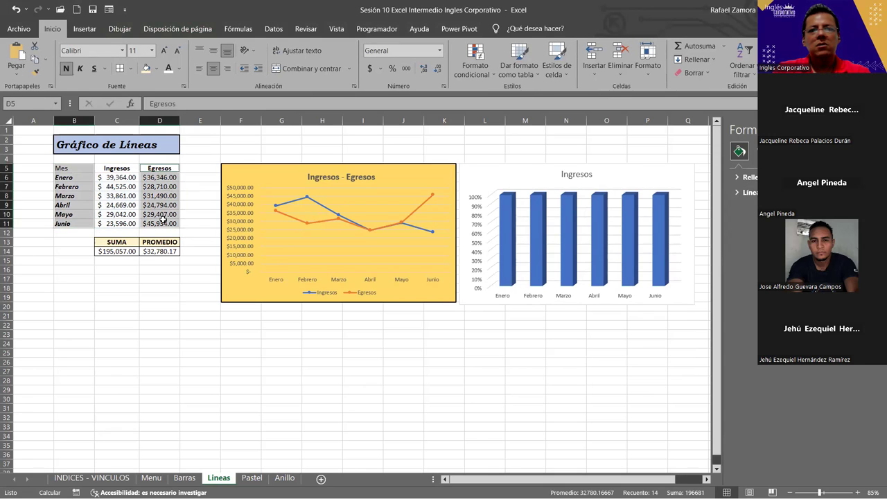
{"action": "left_click", "coordinate": [84, 30]}
{"action": "left_click", "coordinate": [337, 47]}
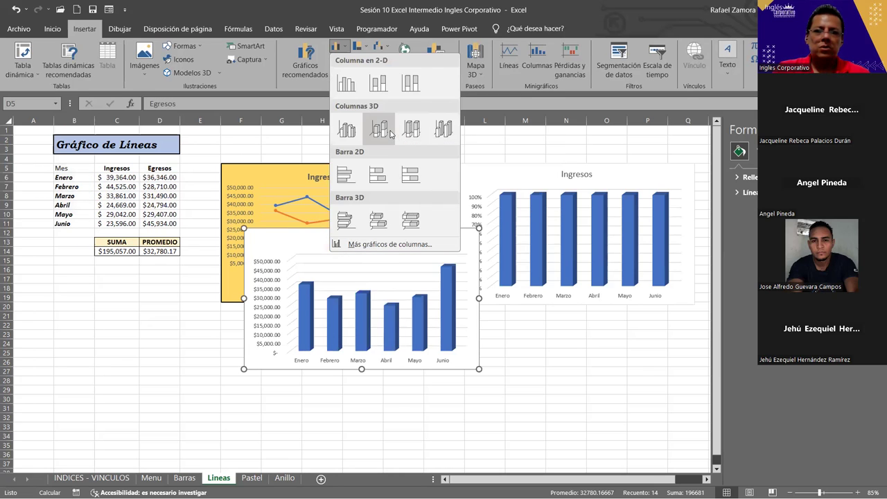
{"action": "left_click_drag", "start_coordinate": [176, 288], "coordinate": [208, 283]}
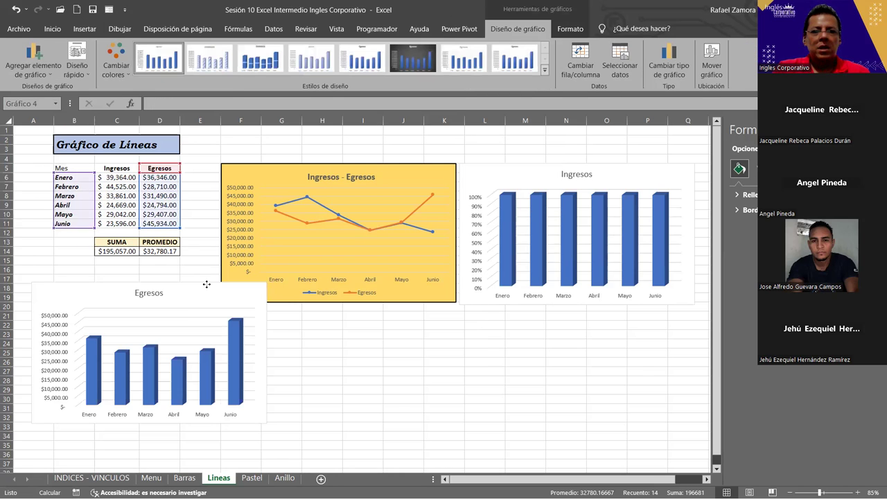
- Delete the Egresos column chart
{"action": "left_click", "coordinate": [228, 194]}
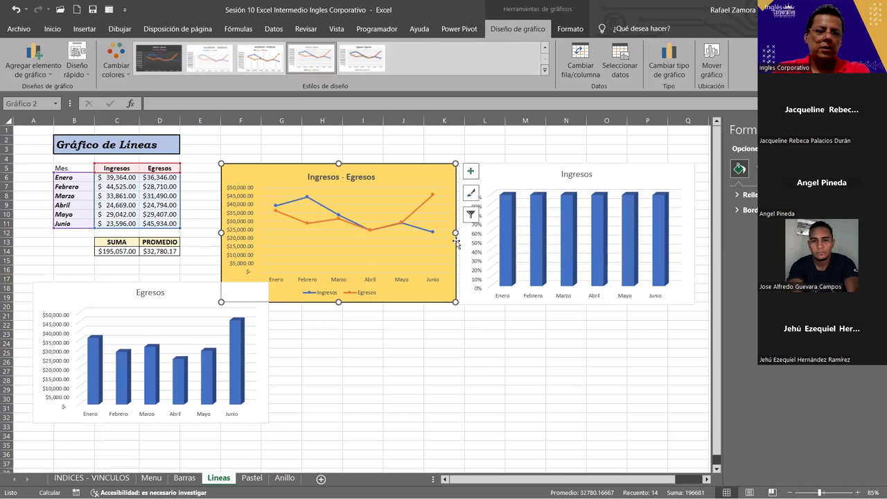
{"action": "key", "text": "Escape"}
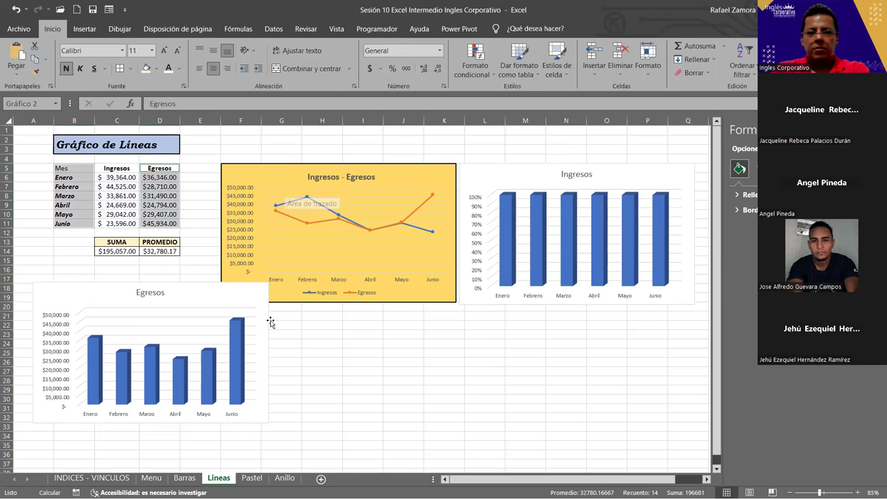
{"action": "left_click", "coordinate": [270, 323]}
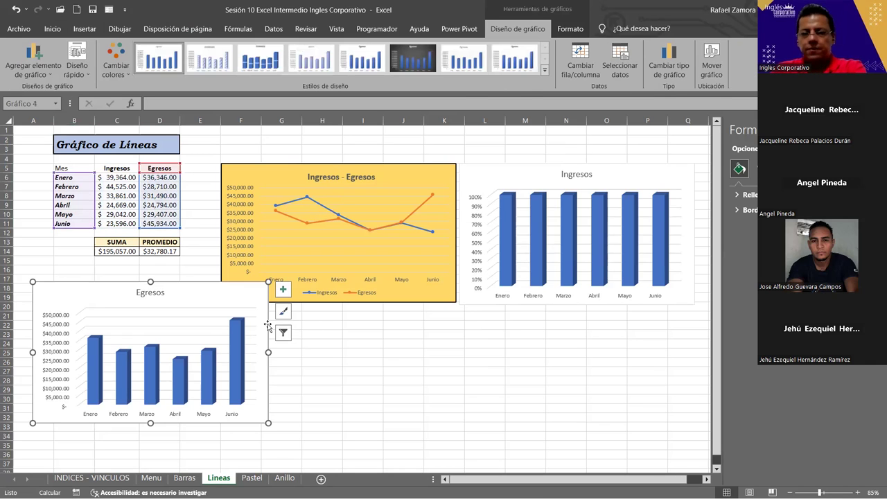
{"action": "key", "text": "Delete"}
{"action": "left_click", "coordinate": [267, 323]}
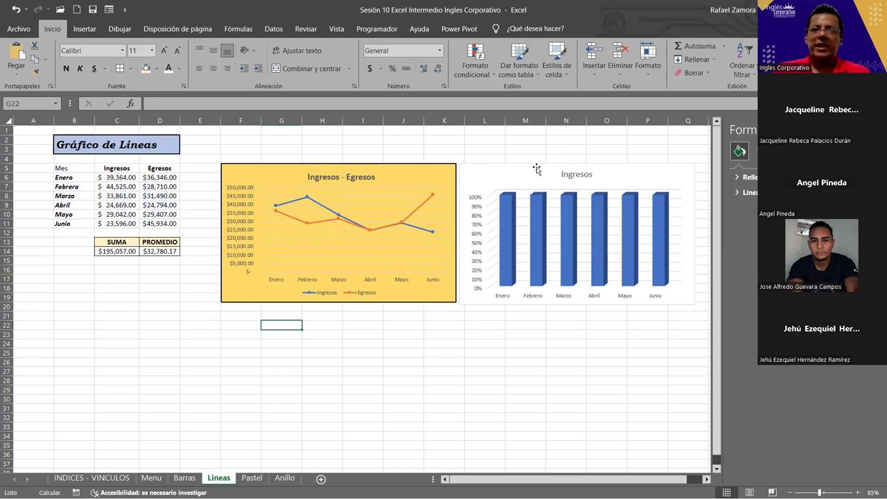
- Fill the Ingresos column chart with light orange
{"action": "left_click", "coordinate": [542, 166]}
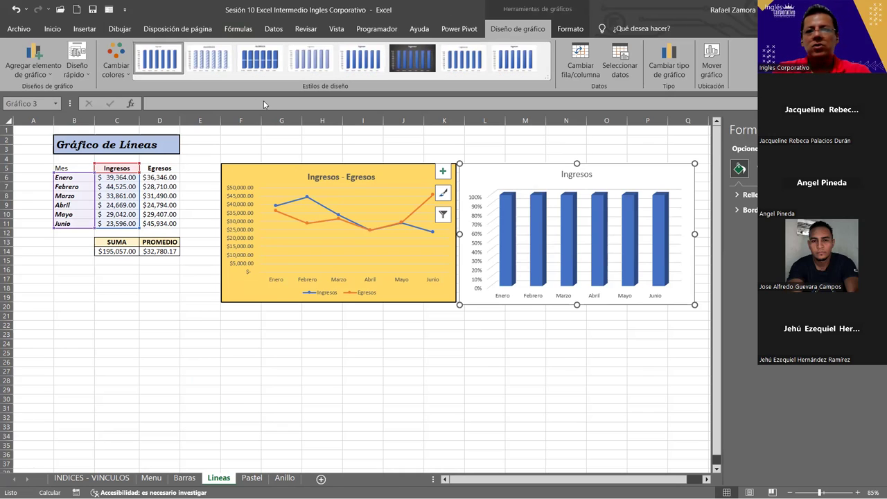
{"action": "left_click", "coordinate": [575, 32]}
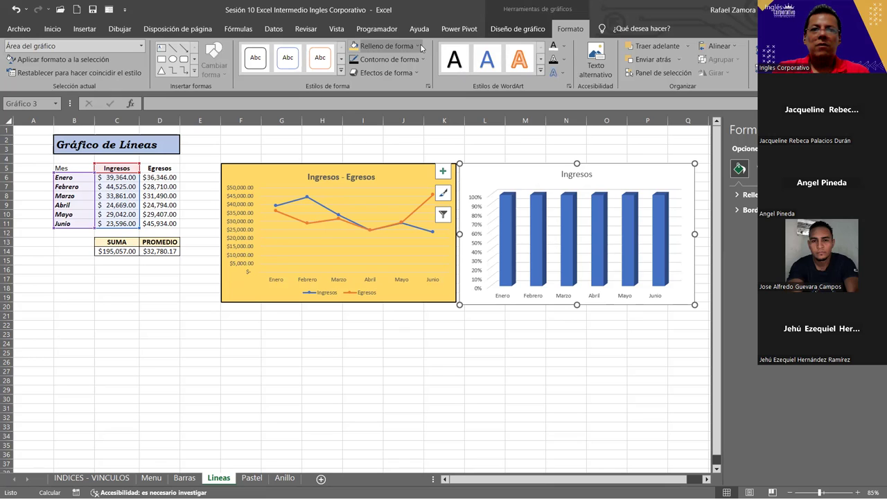
{"action": "left_click", "coordinate": [399, 112]}
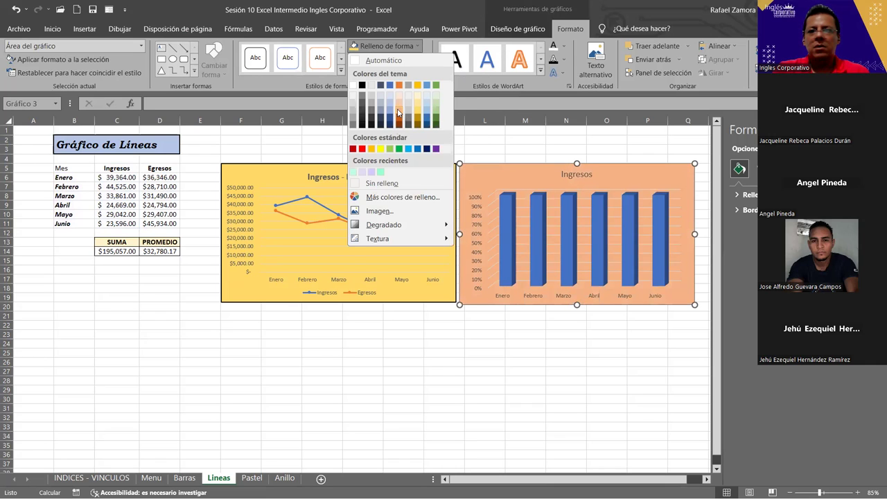
{"action": "left_click", "coordinate": [398, 113]}
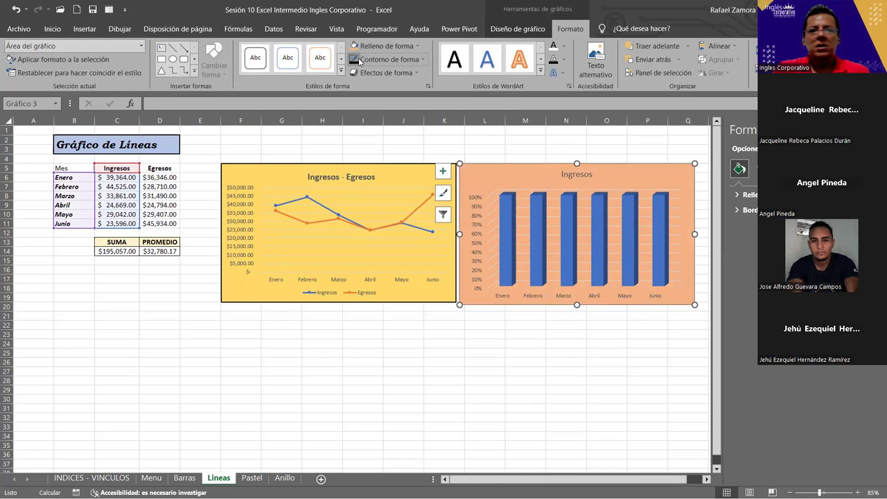
- Give the Ingresos chart a red outline
{"action": "left_click", "coordinate": [424, 63]}
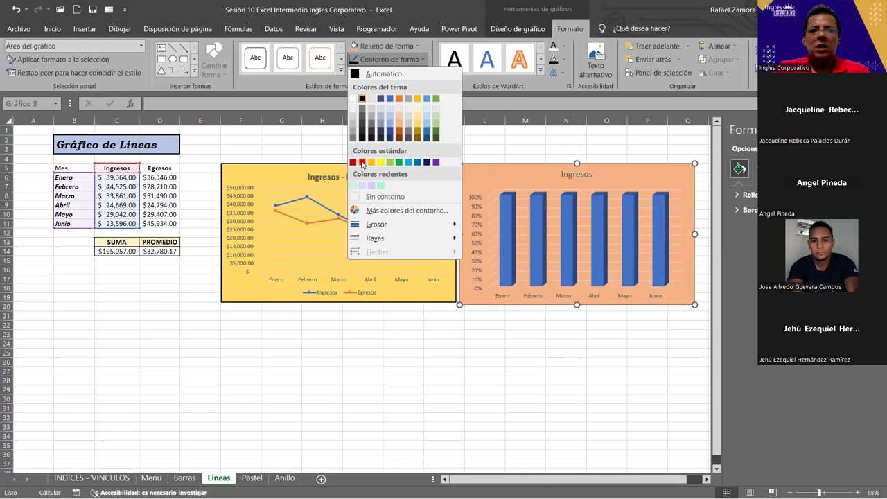
{"action": "left_click", "coordinate": [361, 164]}
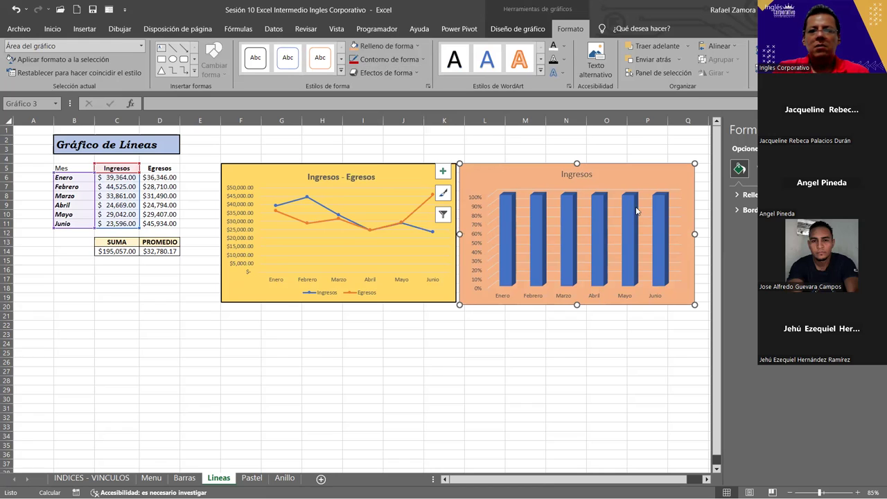
{"action": "left_click", "coordinate": [404, 61]}
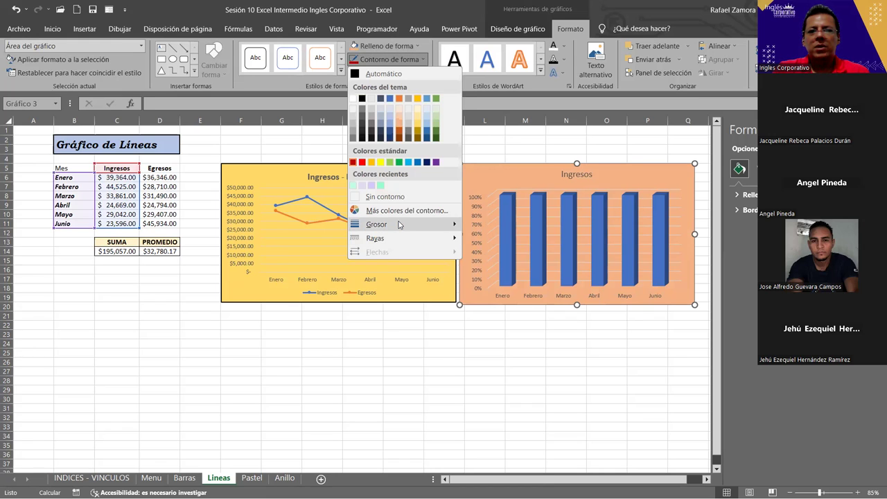
{"action": "mouse_move", "coordinate": [399, 225]}
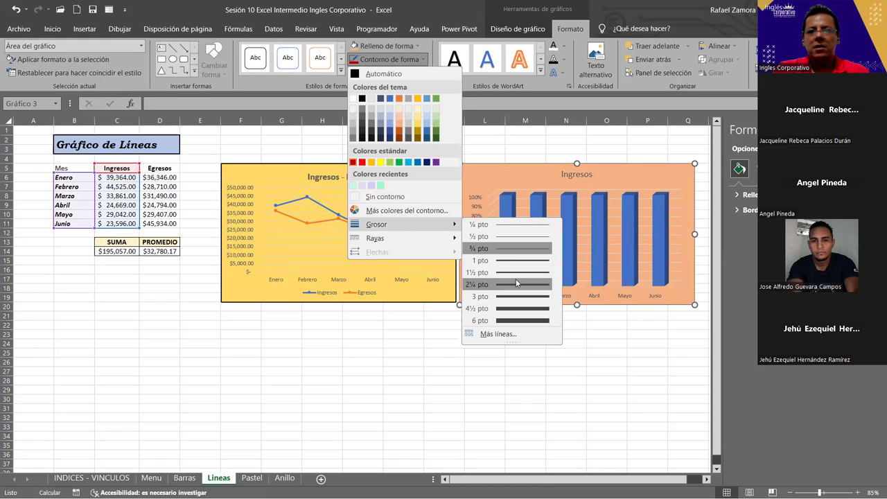
{"action": "left_click", "coordinate": [549, 370]}
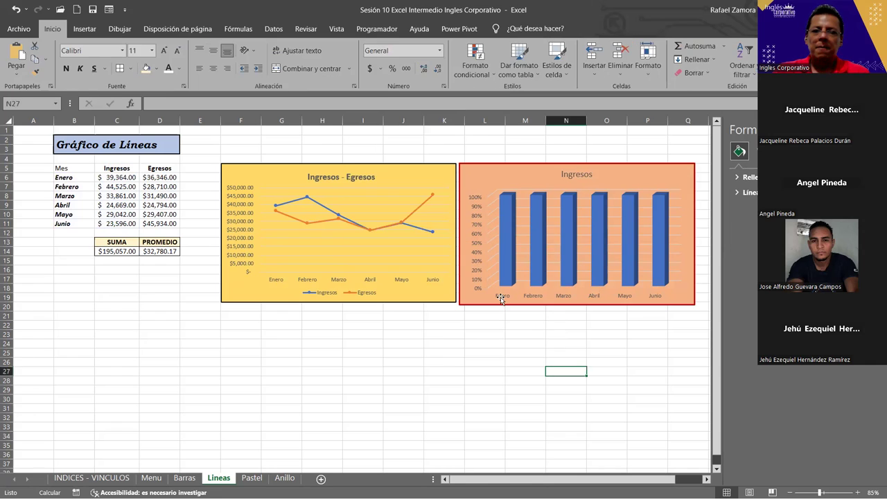
{"action": "left_click", "coordinate": [532, 164]}
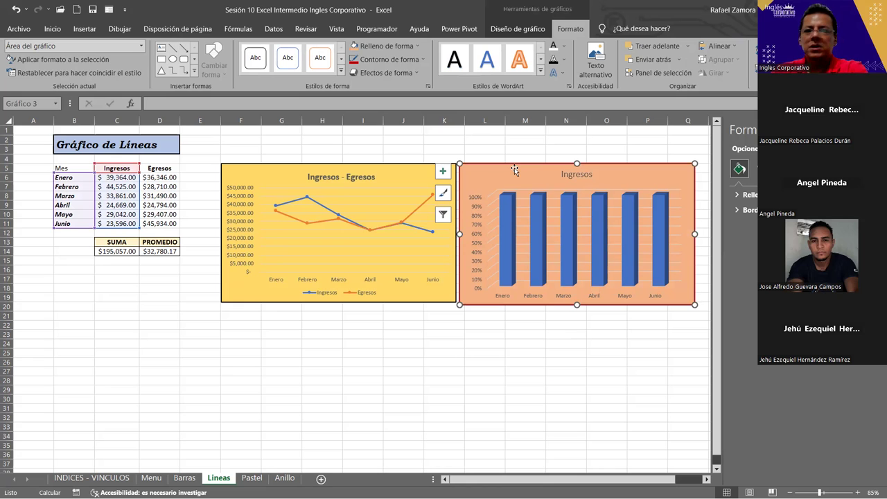
{"action": "left_click", "coordinate": [350, 372]}
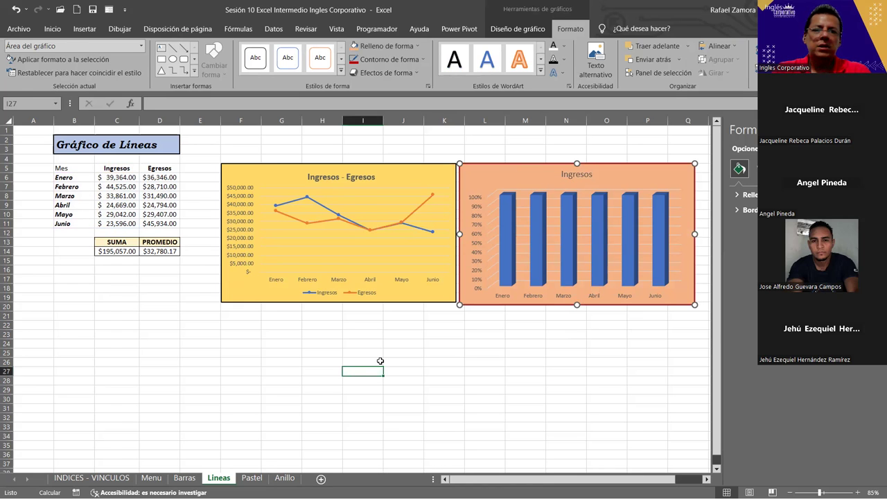
{"action": "scroll", "coordinate": [381, 361], "scroll_direction": "up", "scroll_amount": 1}
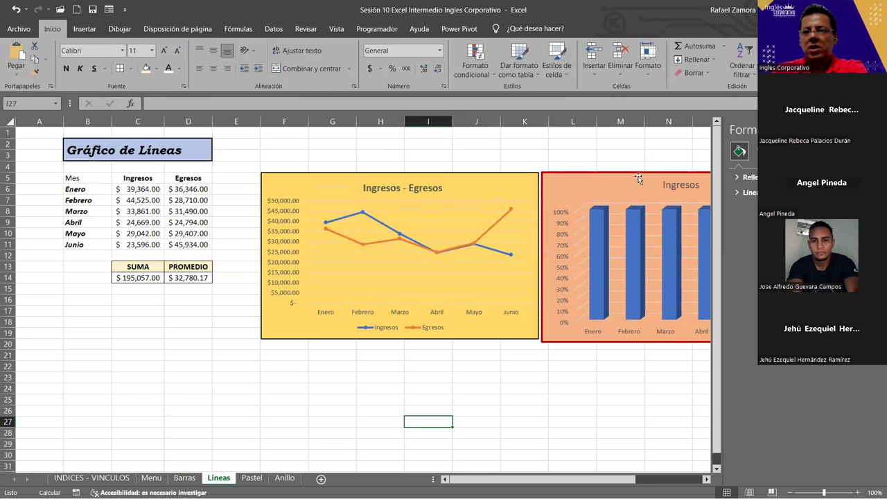
- Delete the Ingresos column chart, leaving only the 'Ingresos - Egresos' line chart
{"action": "key", "text": "Delete"}
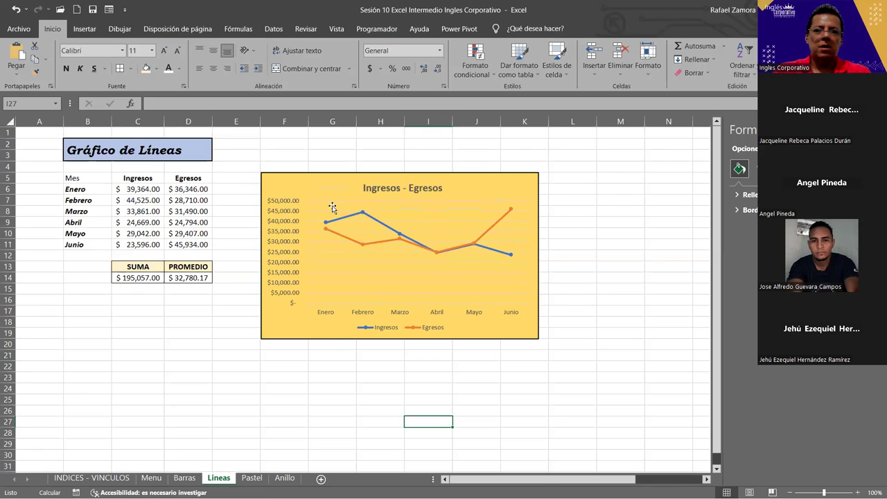
{"action": "left_click", "coordinate": [214, 357]}
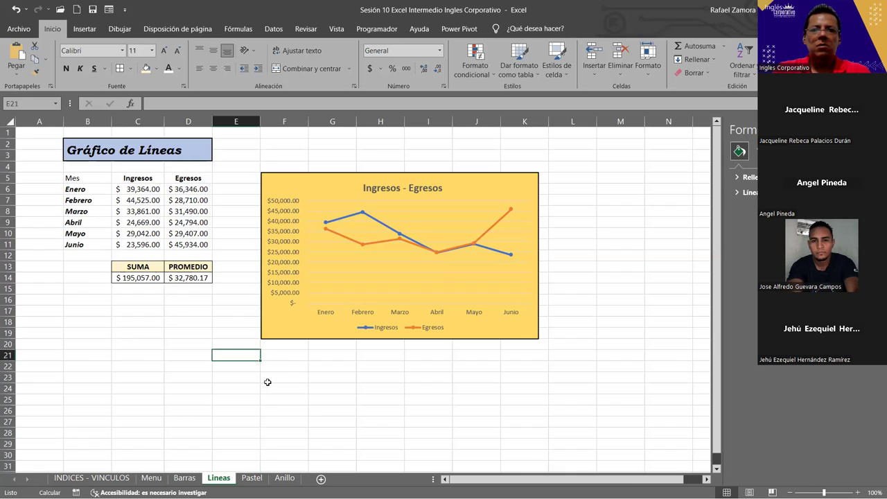
{"action": "scroll", "coordinate": [267, 382], "scroll_direction": "up", "scroll_amount": 2, "text": "ctrl"}
{"action": "scroll", "coordinate": [268, 382], "scroll_direction": "down", "scroll_amount": 3, "text": "ctrl"}
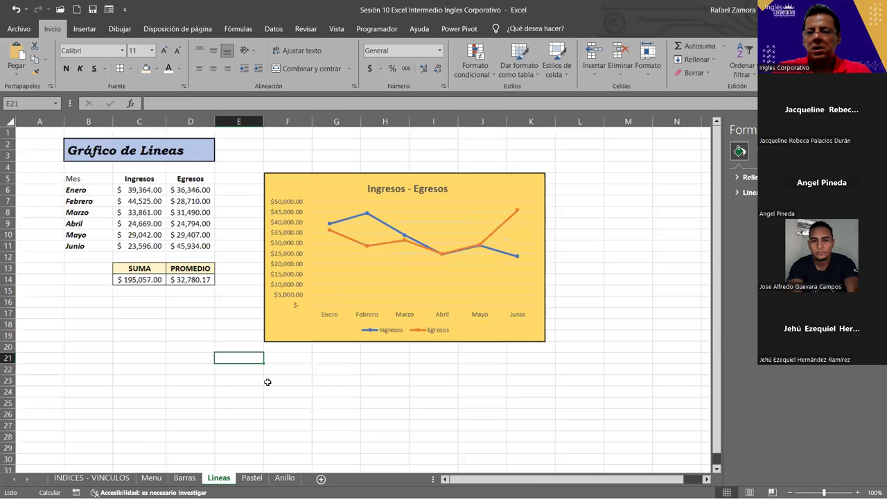
{"action": "scroll", "coordinate": [268, 382], "scroll_direction": "up", "scroll_amount": 1, "text": "ctrl"}
{"action": "left_click", "coordinate": [222, 327]}
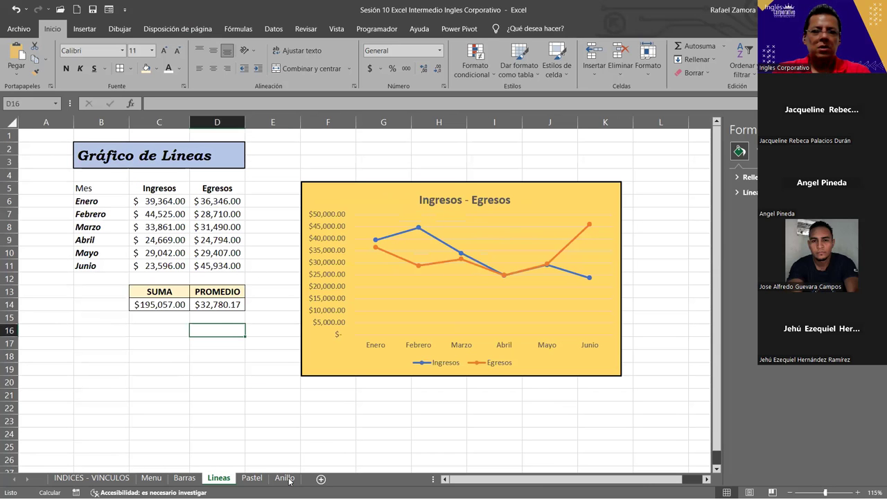
{"action": "left_click", "coordinate": [186, 151]}
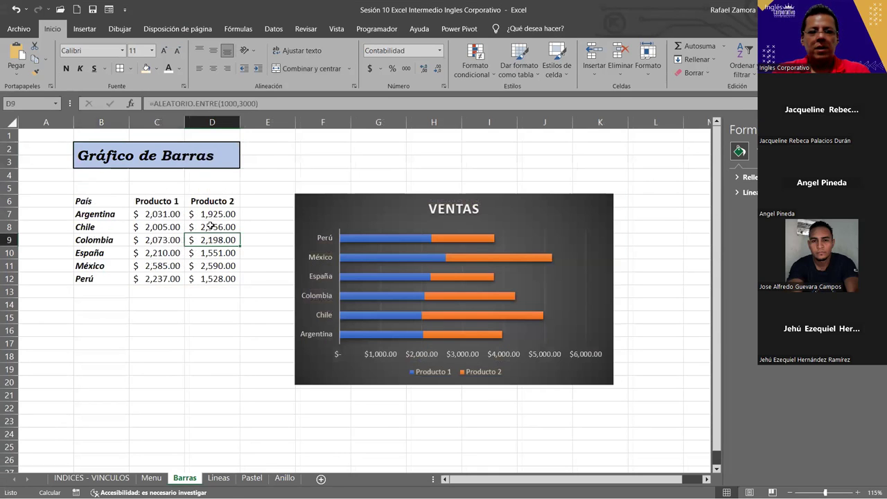
- Switch to the Líneas sheet
{"action": "left_click", "coordinate": [220, 479]}
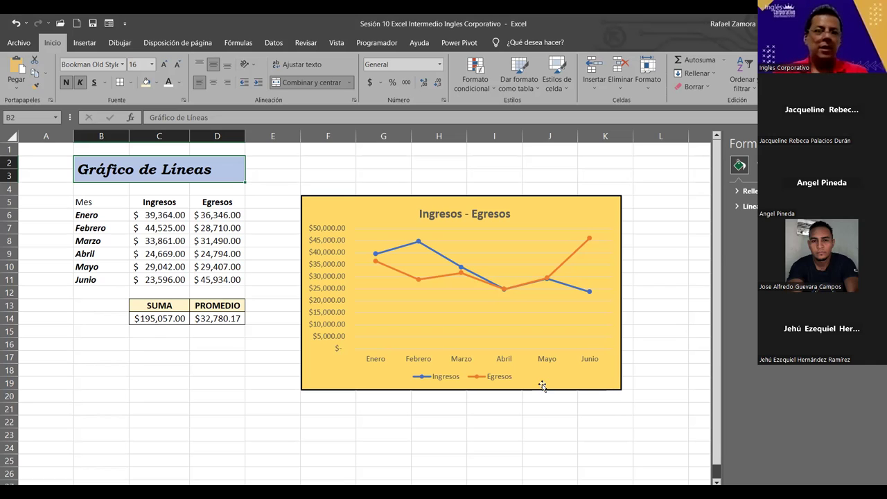
- Review the SUMA formula in C14 and the PROMEDIO formula in D14
{"action": "left_click", "coordinate": [160, 319]}
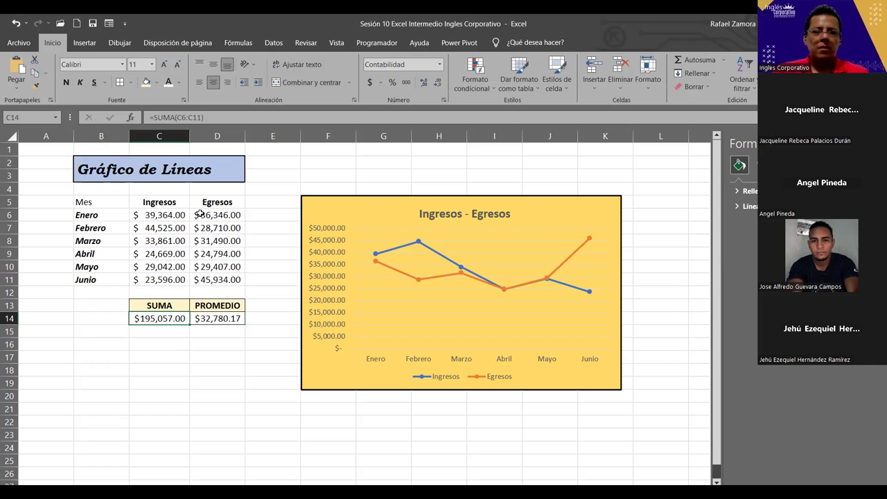
{"action": "left_click", "coordinate": [192, 169]}
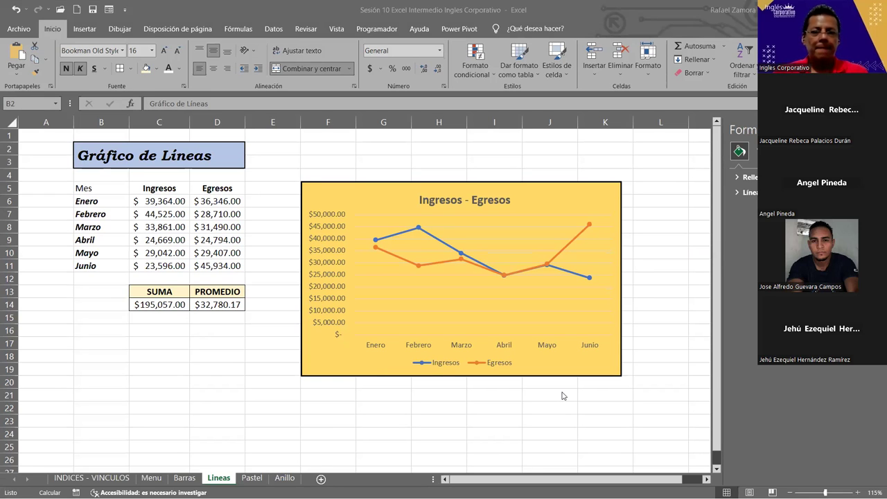
{"action": "left_click", "coordinate": [209, 304]}
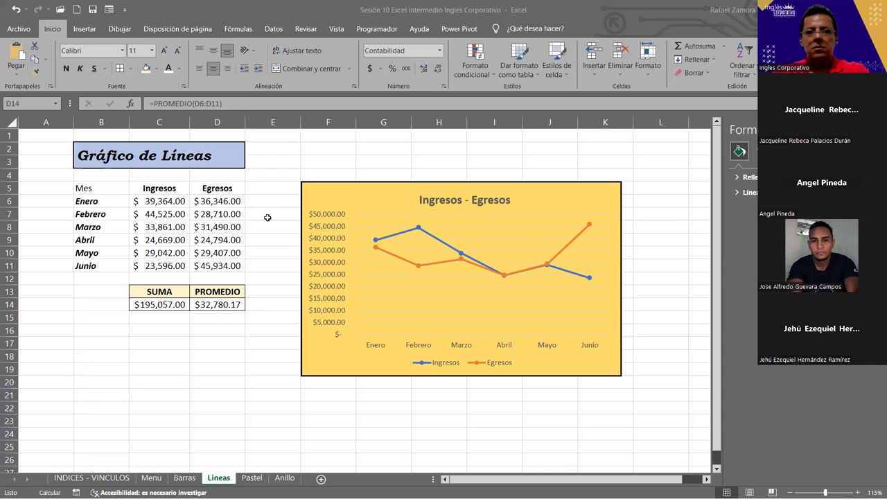
- Re-confirm cell C6's random-number formula to recalculate, then go to the Pastel sheet
{"action": "key", "text": "Up"}
{"action": "key", "text": "Up"}
{"action": "key", "text": "Up"}
{"action": "key", "text": "Left"}
{"action": "key", "text": "F2"}
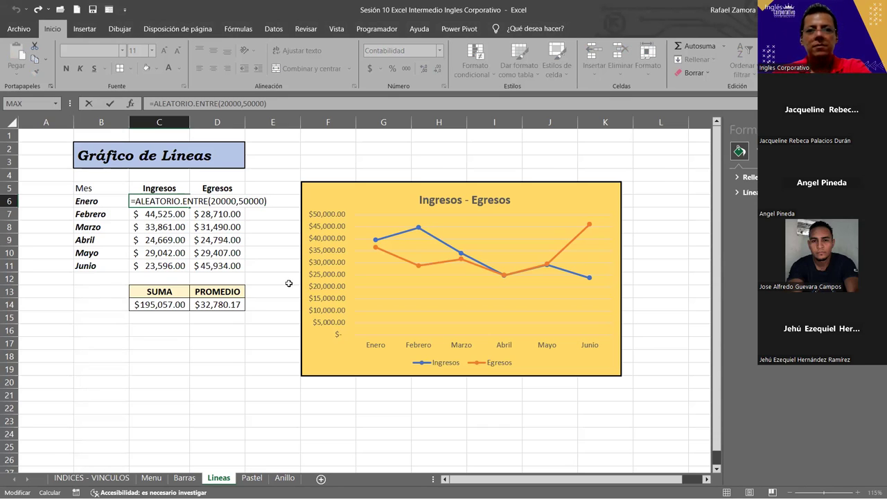
{"action": "key", "text": "ctrl+Return"}
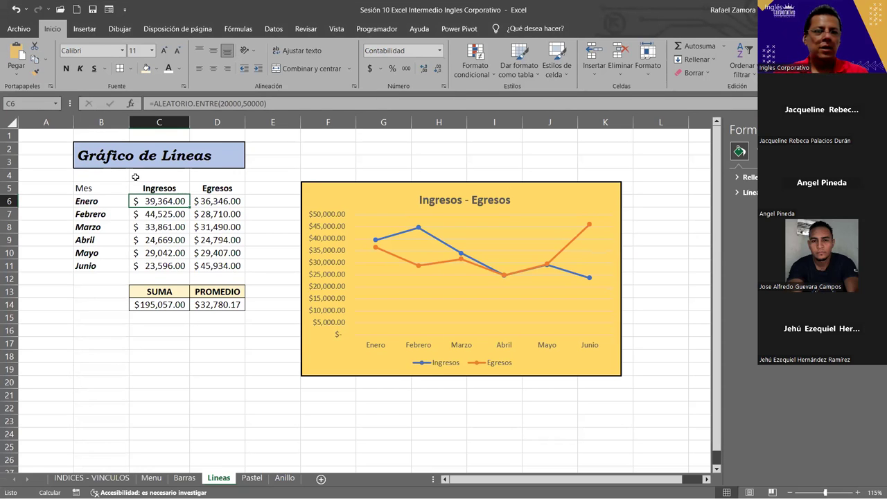
{"action": "left_click", "coordinate": [249, 478]}
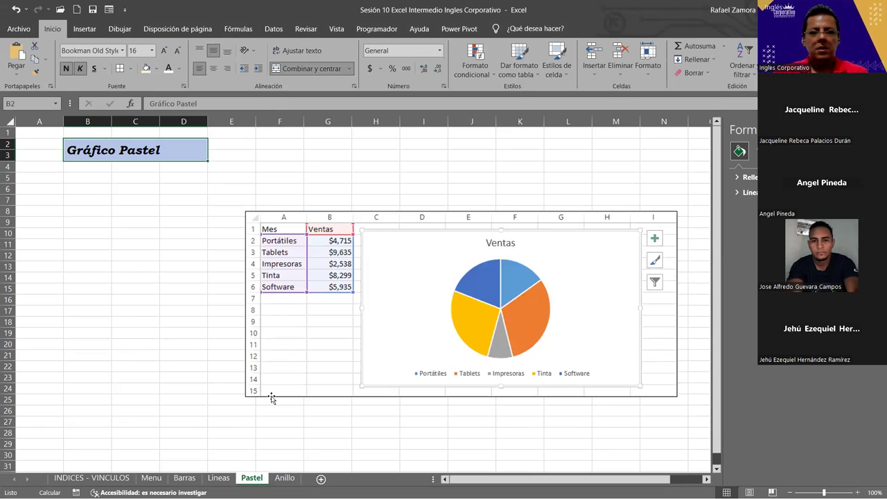
- Return to the Lineas sheet and select an empty cell such as L11
{"action": "left_click", "coordinate": [218, 478]}
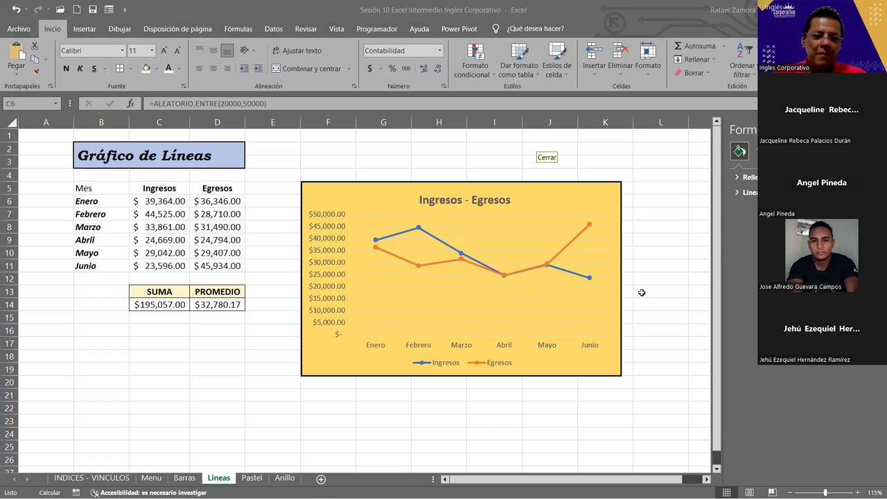
{"action": "left_click", "coordinate": [676, 265]}
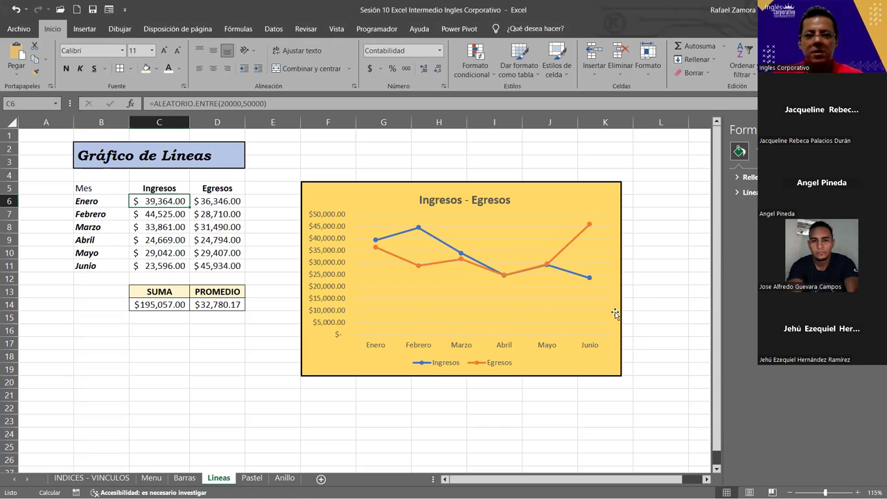
- Move the table-and-pie-chart picture on the Pastel sheet up and to the right
{"action": "left_click", "coordinate": [252, 478]}
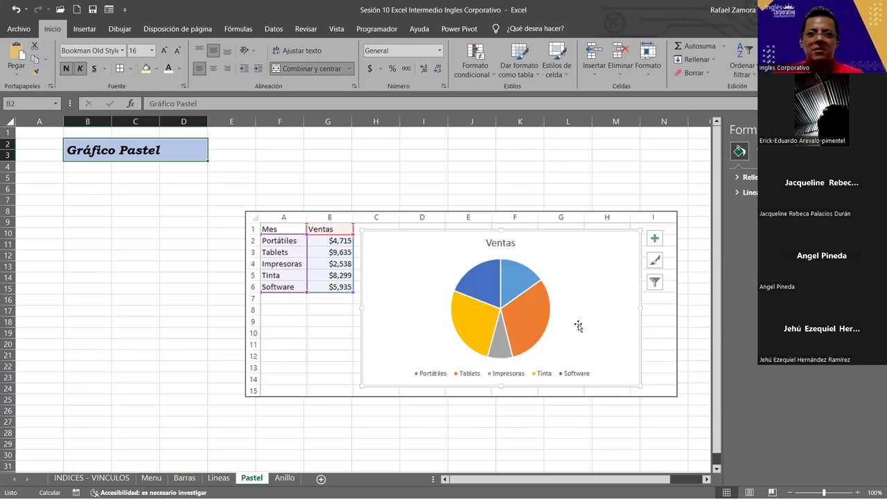
{"action": "left_click_drag", "start_coordinate": [539, 221], "coordinate": [554, 158]}
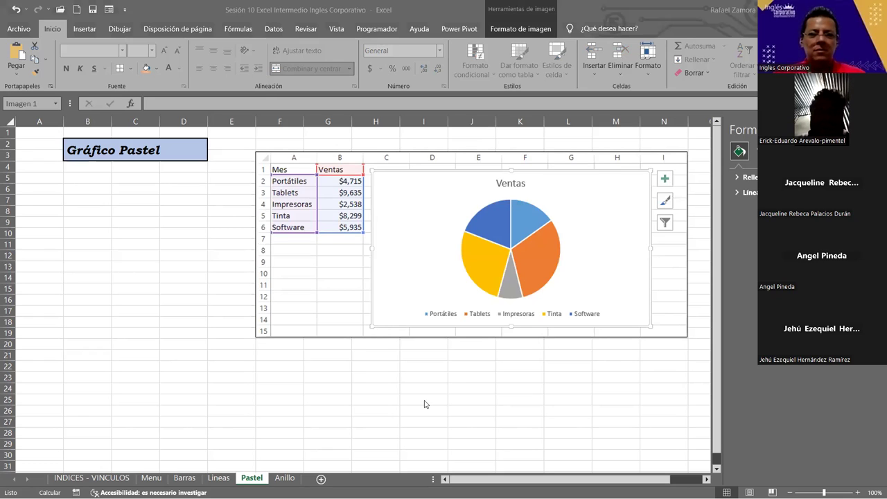
{"action": "left_click", "coordinate": [228, 466]}
- Back on the Lineas sheet, select the Ingresos and Egresos values C6:D11
{"action": "key", "text": "ctrl+Page_Up"}
{"action": "left_click_drag", "start_coordinate": [169, 201], "coordinate": [214, 268]}
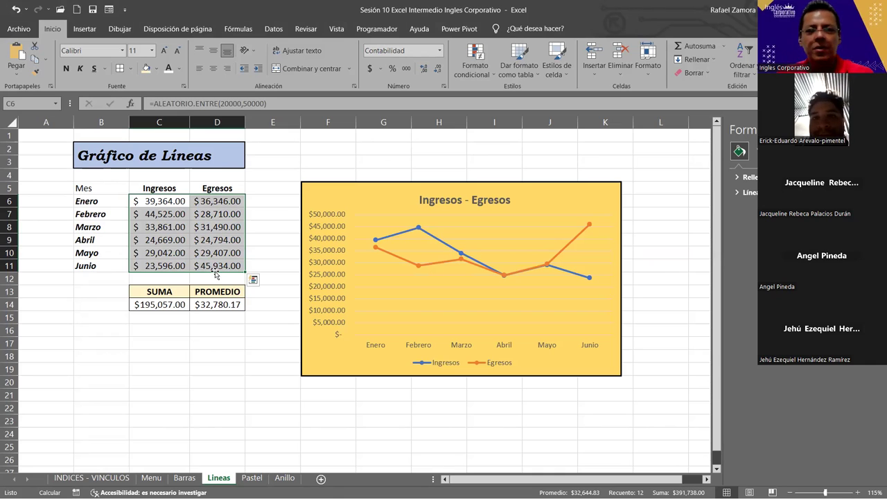
{"action": "left_click", "coordinate": [210, 240]}
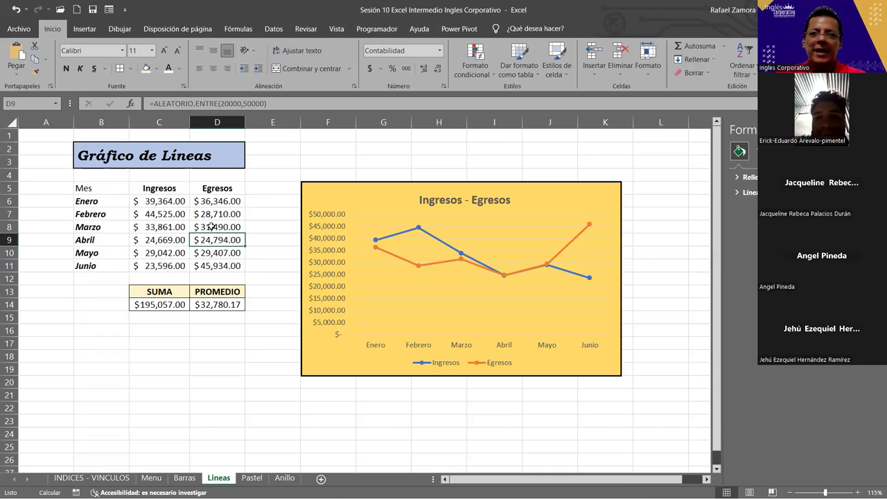
- On the Lineas sheet, select cell C6, the first Ingresos value
{"action": "left_click", "coordinate": [173, 205]}
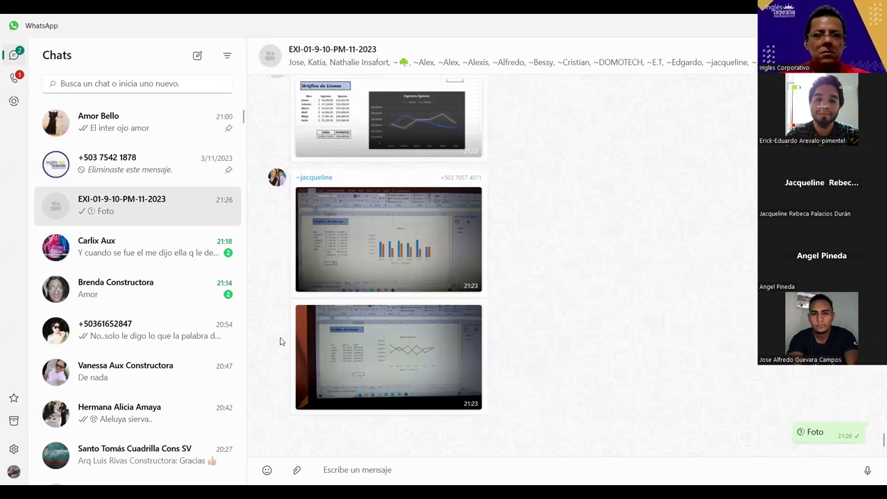
- Open the course contact's WhatsApp chat, then go to the Excel Intermedio certificate in Edge
{"action": "left_click", "coordinate": [179, 168]}
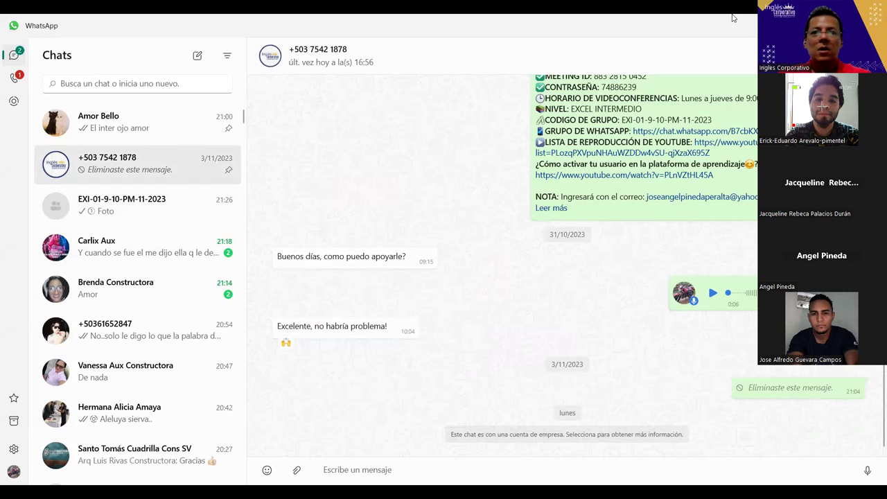
{"action": "key", "text": "alt+Tab"}
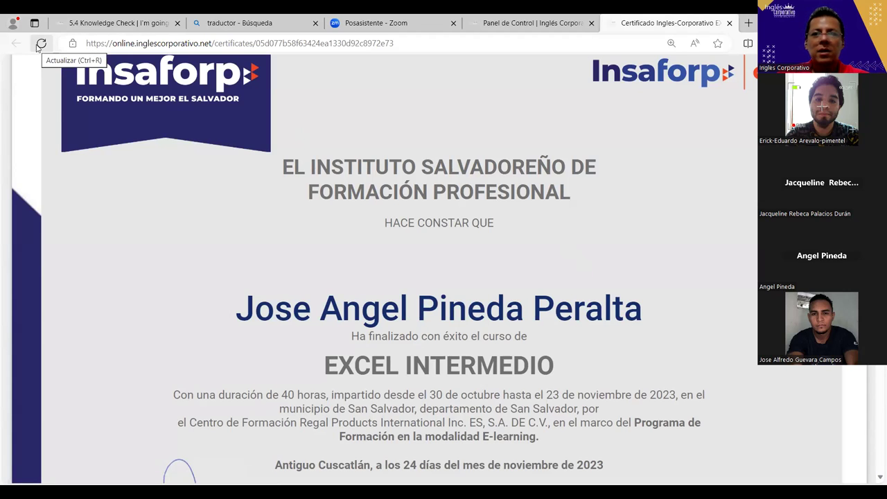
- Reload the Excel Intermedio certificate page in the browser
{"action": "left_click", "coordinate": [40, 45]}
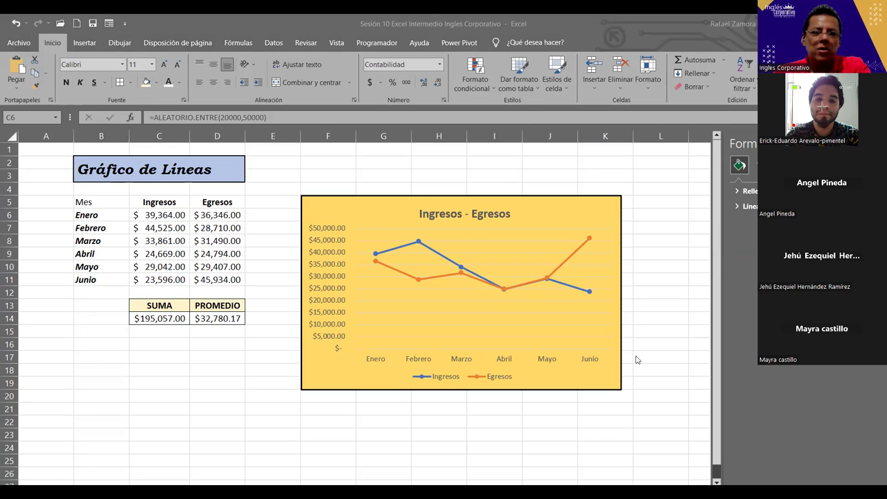
- On the Pastel sheet, enter the headers Mes and Ventas in B5:C5
{"action": "left_click", "coordinate": [252, 478]}
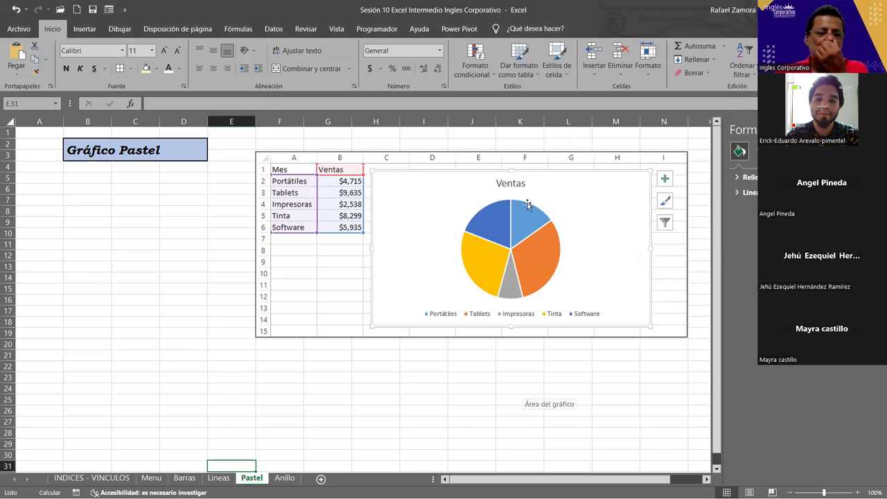
{"action": "scroll", "coordinate": [260, 240], "scroll_direction": "up", "scroll_amount": 1, "text": "ctrl"}
{"action": "scroll", "coordinate": [257, 244], "scroll_direction": "up", "scroll_amount": 2}
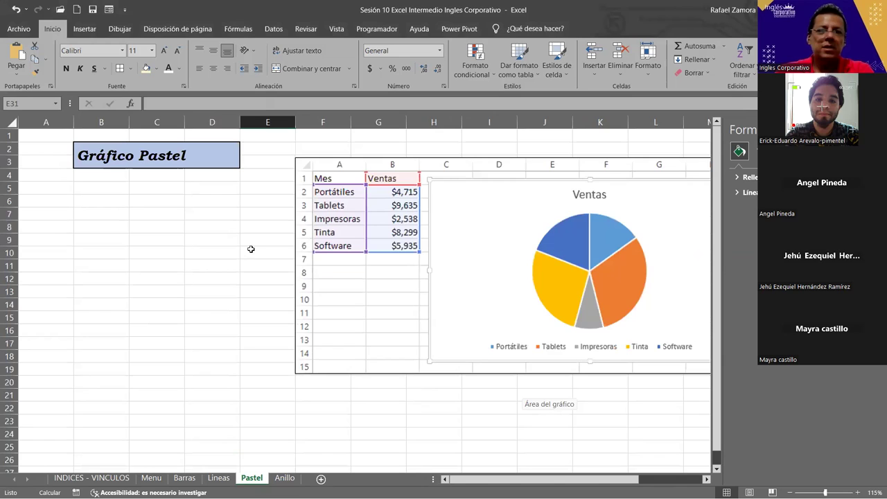
{"action": "left_click", "coordinate": [97, 189]}
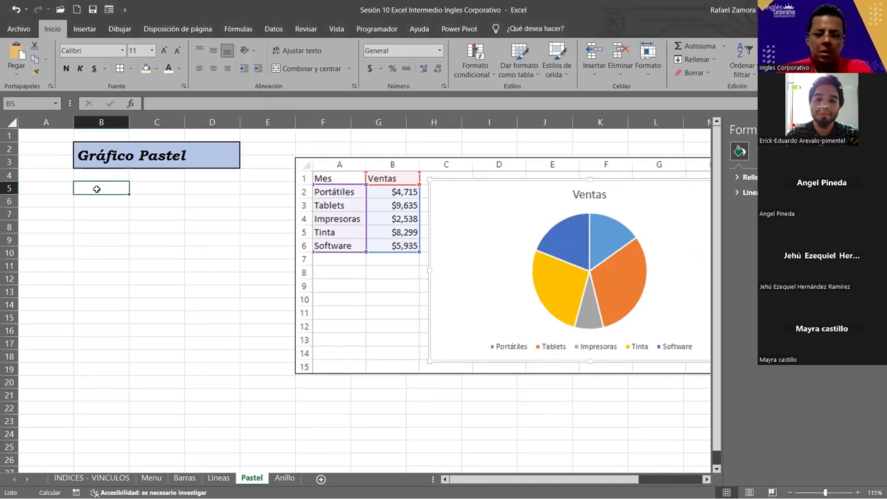
{"action": "type", "text": "MEs"}
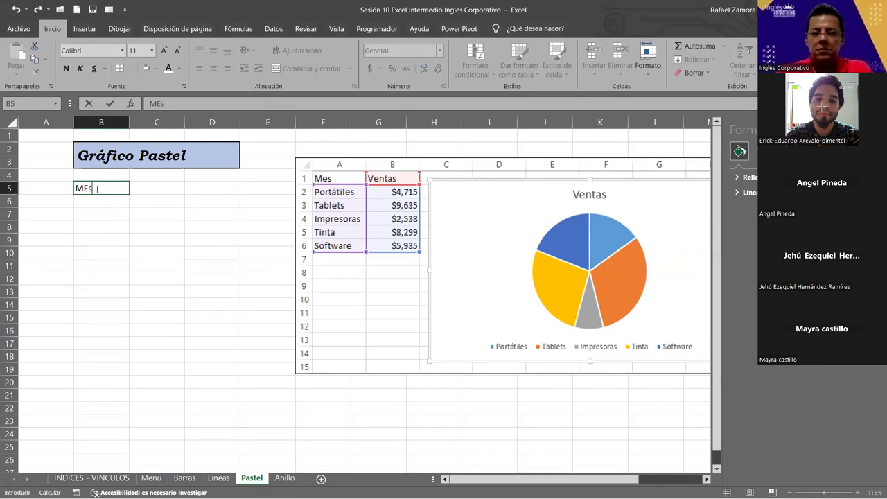
{"action": "key", "text": "Tab"}
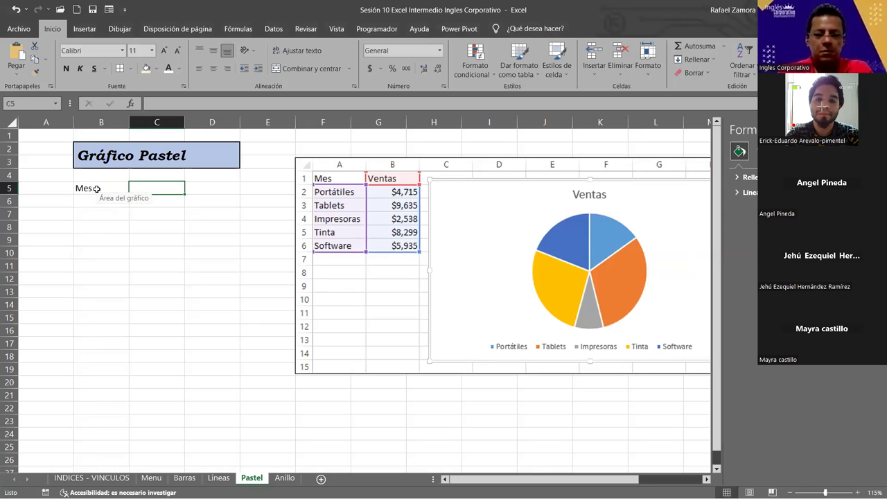
{"action": "type", "text": "Ventas"}
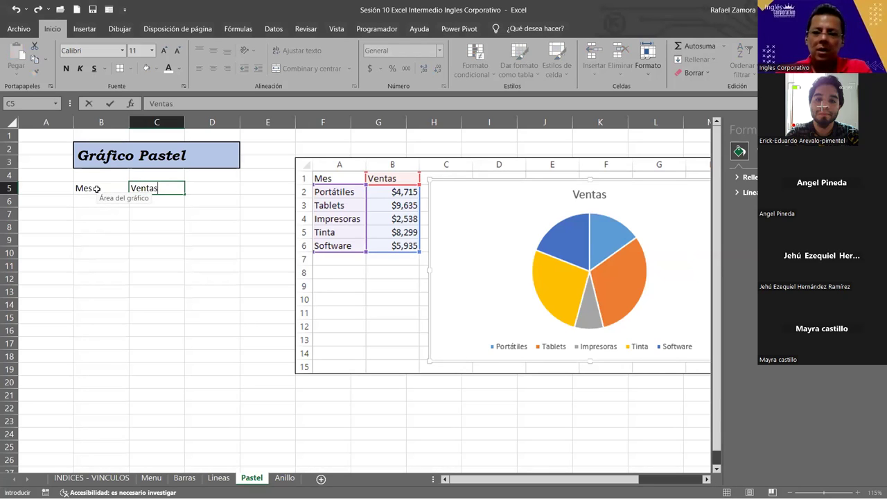
{"action": "key", "text": "Return"}
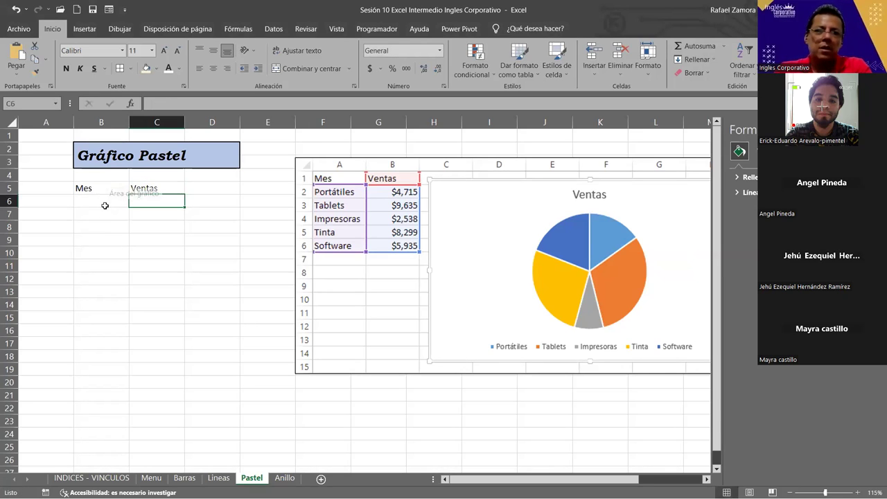
- List the products Portátiles, Tablets, Tinta and Software down B6:B9
{"action": "left_click", "coordinate": [104, 204]}
{"action": "type", "text": "Portáti"}
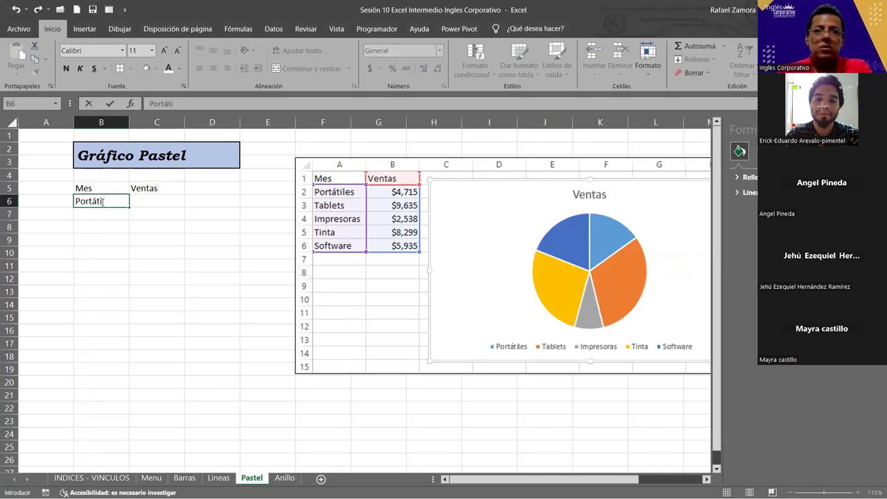
{"action": "type", "text": "les"}
{"action": "key", "text": "Return"}
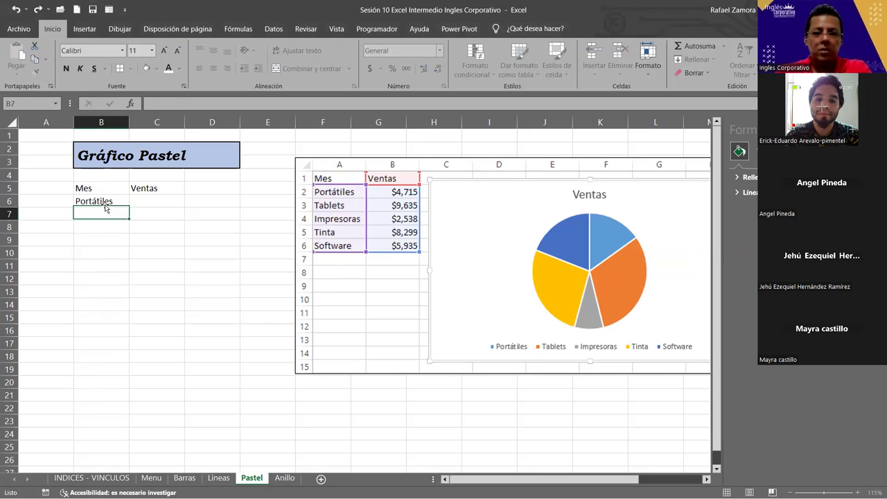
{"action": "type", "text": "TAble"}
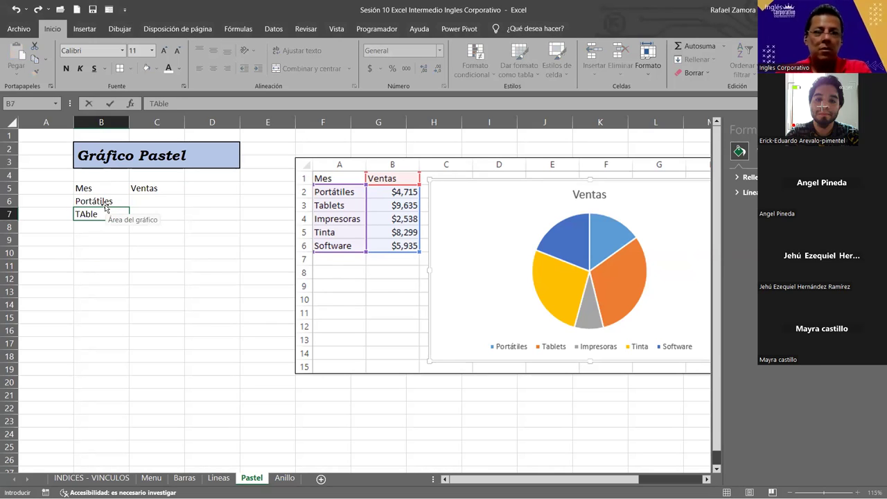
{"action": "type", "text": "ts"}
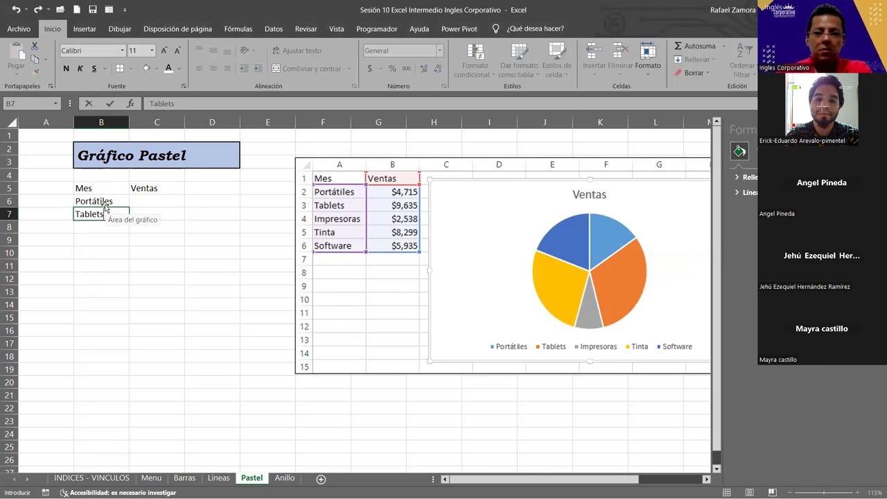
{"action": "key", "text": "Return"}
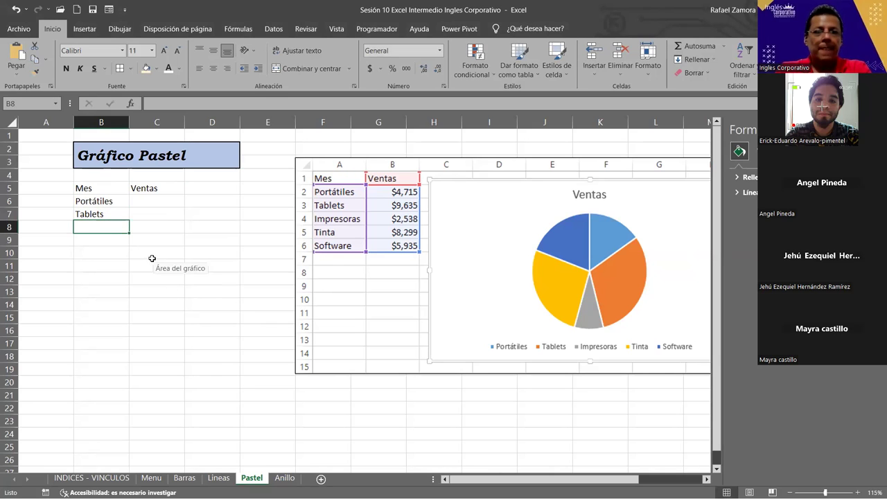
{"action": "type", "text": "Tinta"}
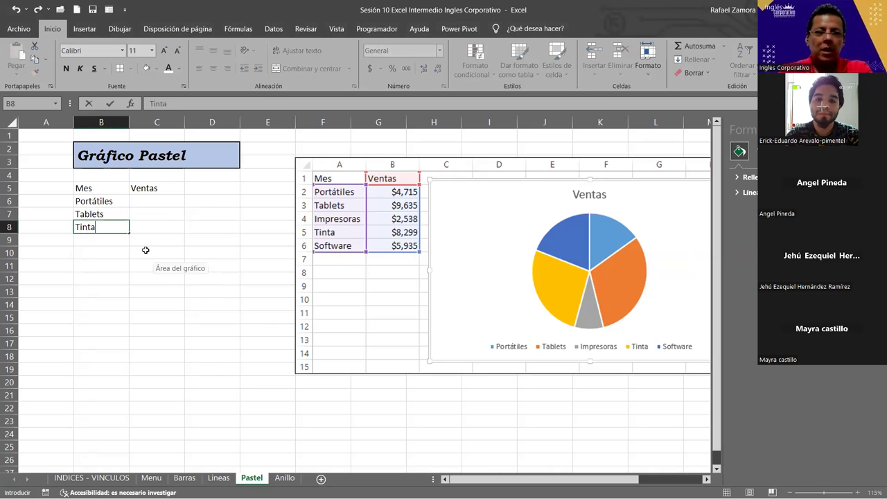
{"action": "key", "text": "Return"}
{"action": "type", "text": "Software"}
{"action": "key", "text": "Return"}
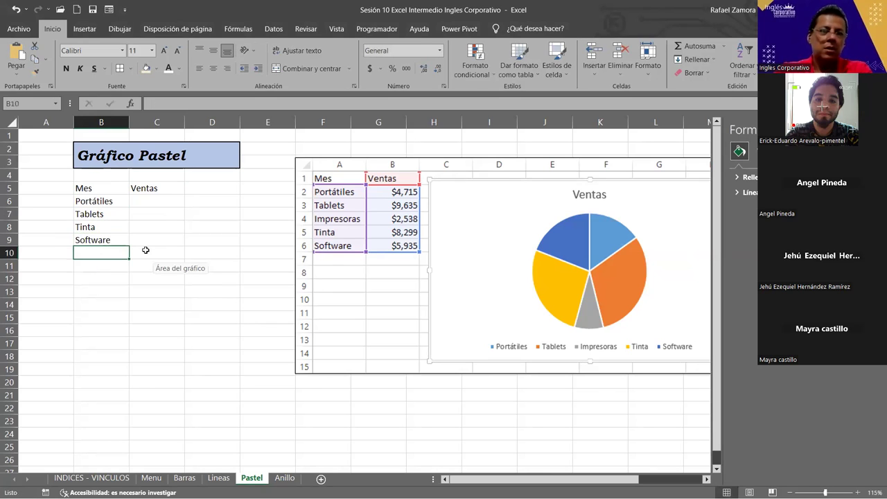
- Make the Mes and Ventas headers bold and centered
{"action": "left_click_drag", "start_coordinate": [119, 188], "coordinate": [157, 189]}
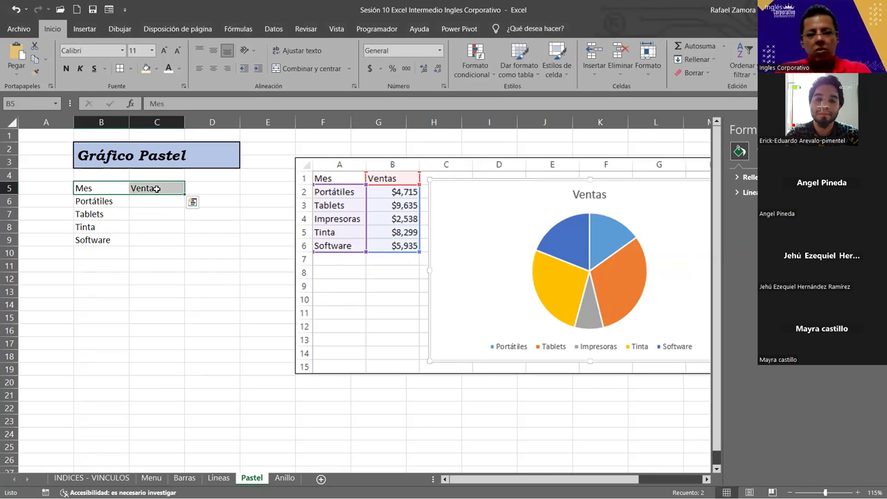
{"action": "key", "text": "ctrl+n"}
{"action": "left_click", "coordinate": [213, 69]}
- Insert Impresoras between Tablets and Tinta, then select the Ventas cells C6:C10
{"action": "left_click", "coordinate": [152, 201]}
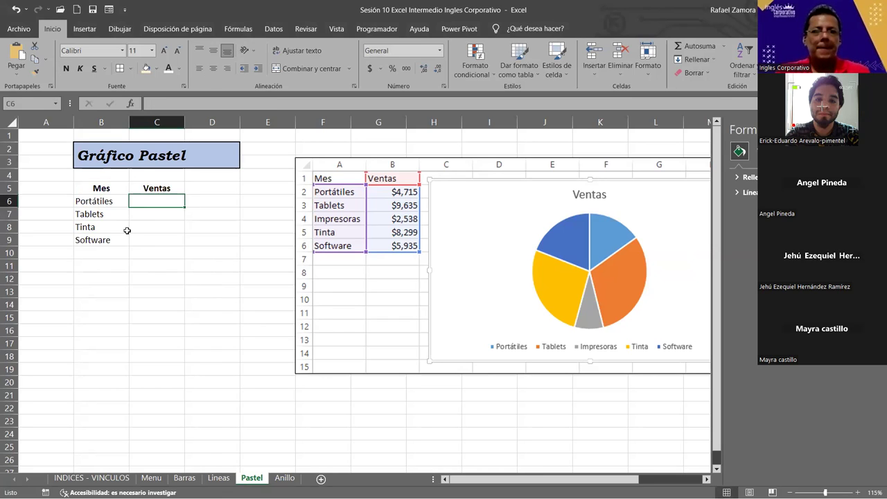
{"action": "left_click", "coordinate": [101, 219]}
{"action": "left_click_drag", "start_coordinate": [105, 228], "coordinate": [102, 239]}
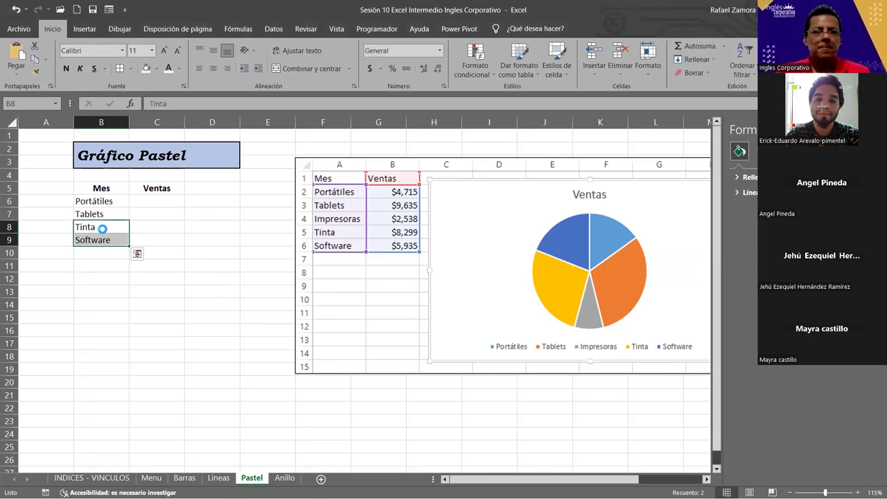
{"action": "key", "text": "ctrl+plus"}
{"action": "type", "text": "Impre"}
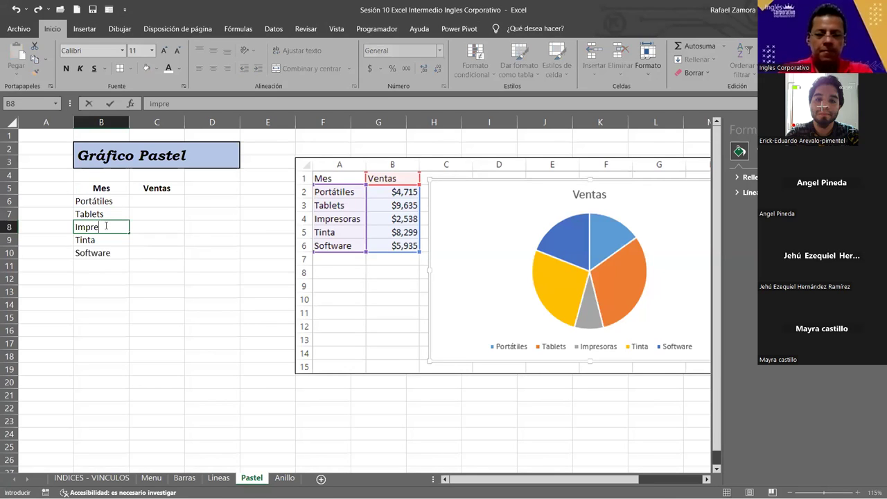
{"action": "type", "text": "soras"}
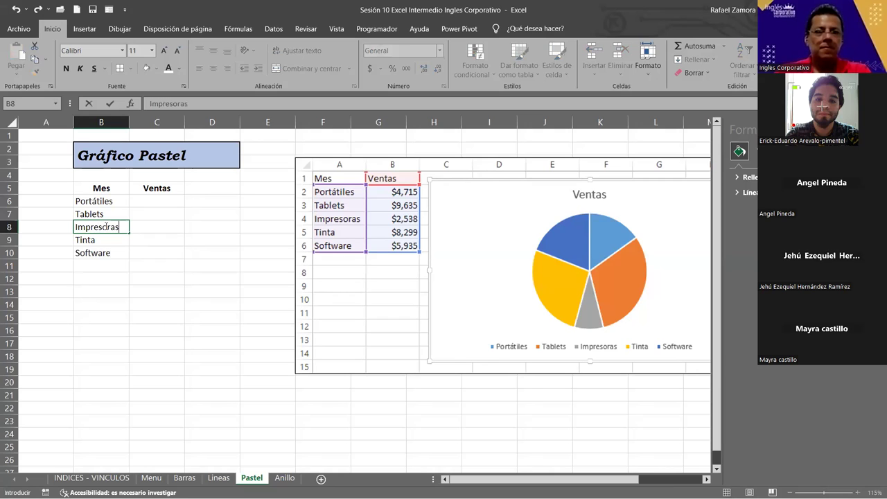
{"action": "left_click", "coordinate": [163, 211]}
{"action": "left_click_drag", "start_coordinate": [158, 205], "coordinate": [158, 253]}
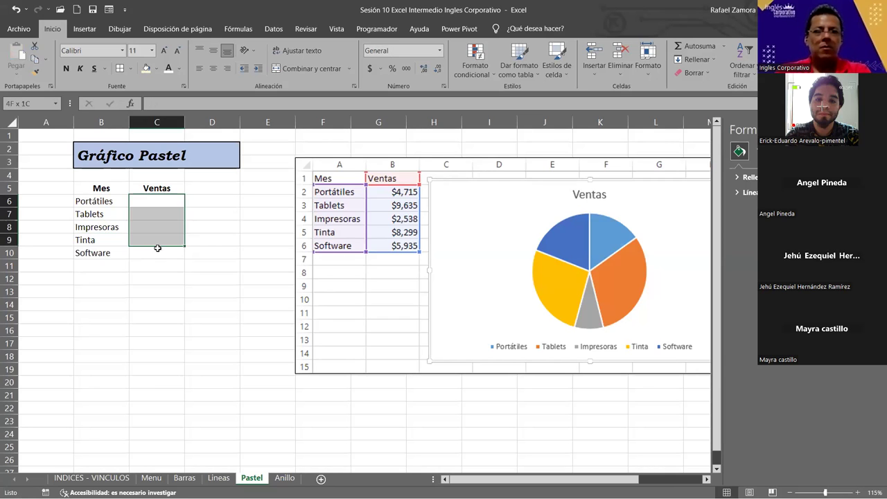
- Apply accounting format to the Ventas cells and enter 4,715 for Portátiles
{"action": "left_click", "coordinate": [174, 200]}
{"action": "type", "text": "47"}
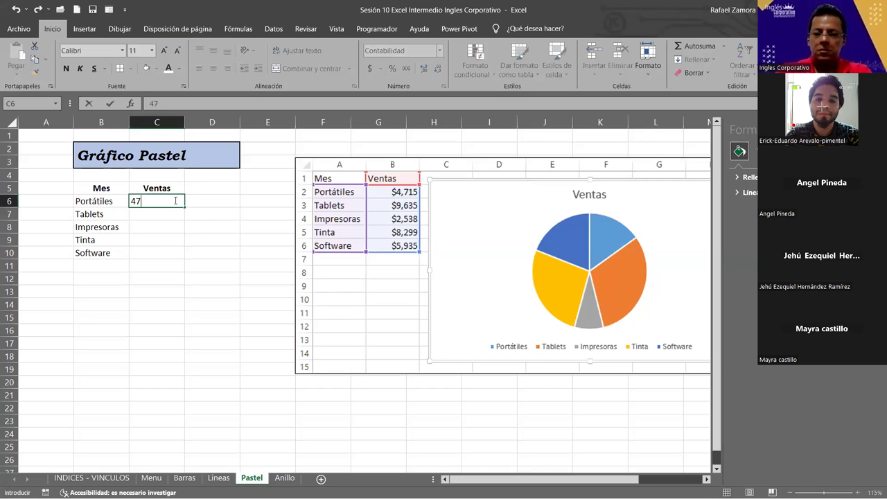
{"action": "key", "text": "BackSpace"}
{"action": "type", "text": "571"}
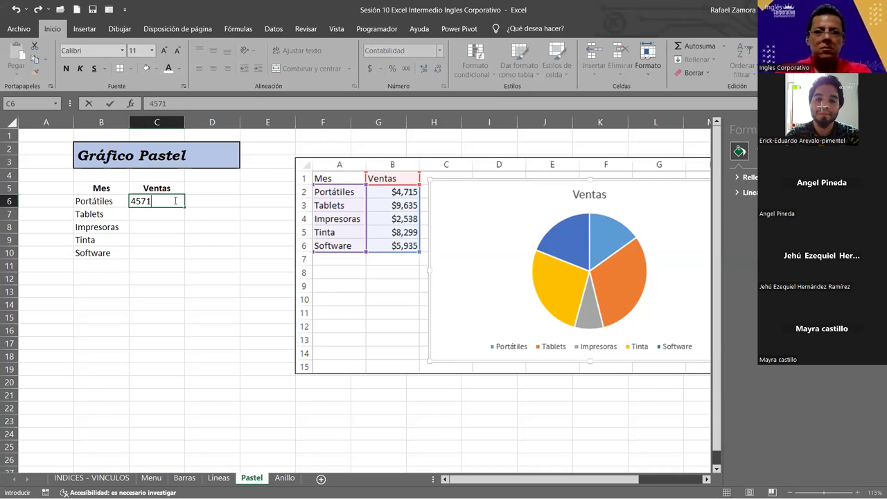
{"action": "key", "text": "BackSpace"}
{"action": "key", "text": "BackSpace"}
{"action": "key", "text": "BackSpace"}
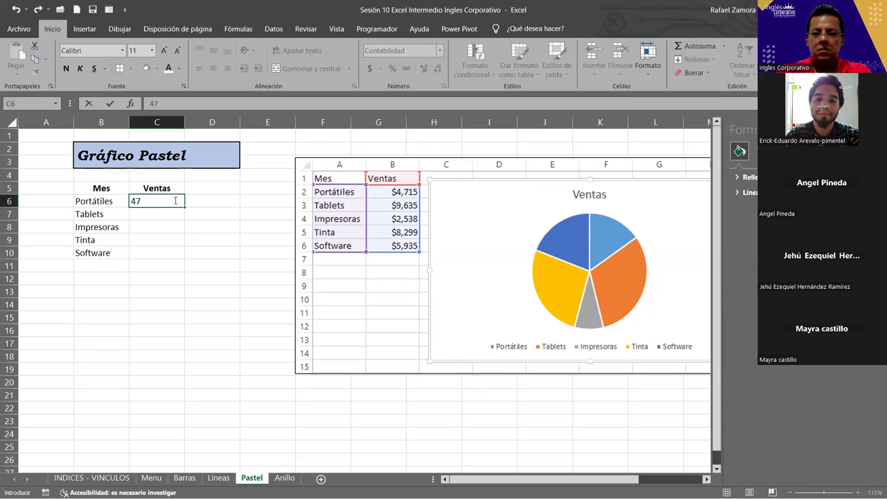
{"action": "type", "text": "15.6"}
{"action": "key", "text": "Return"}
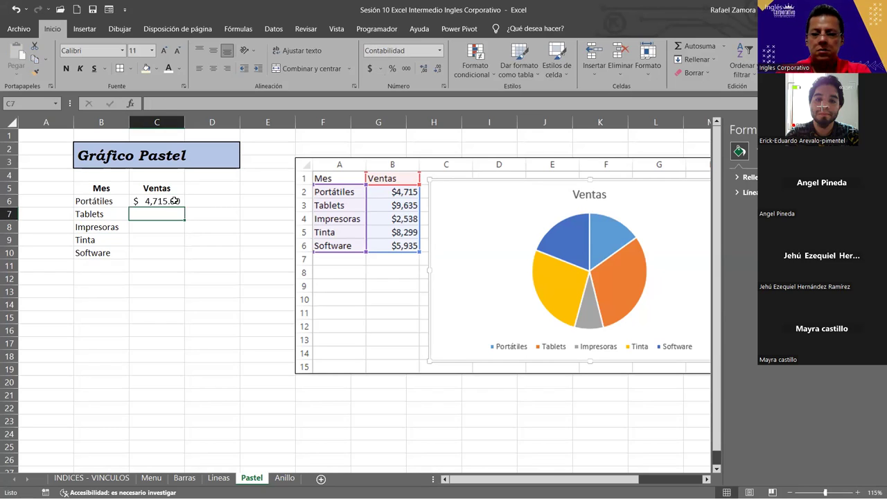
- Enter the remaining sales: 9,635, 2,538, 8,299 and 5,935
{"action": "type", "text": "9,635"}
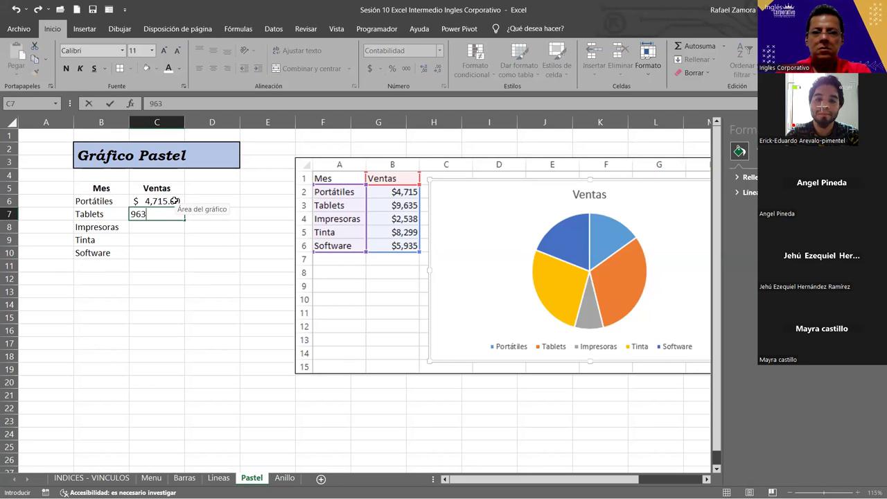
{"action": "key", "text": "Return"}
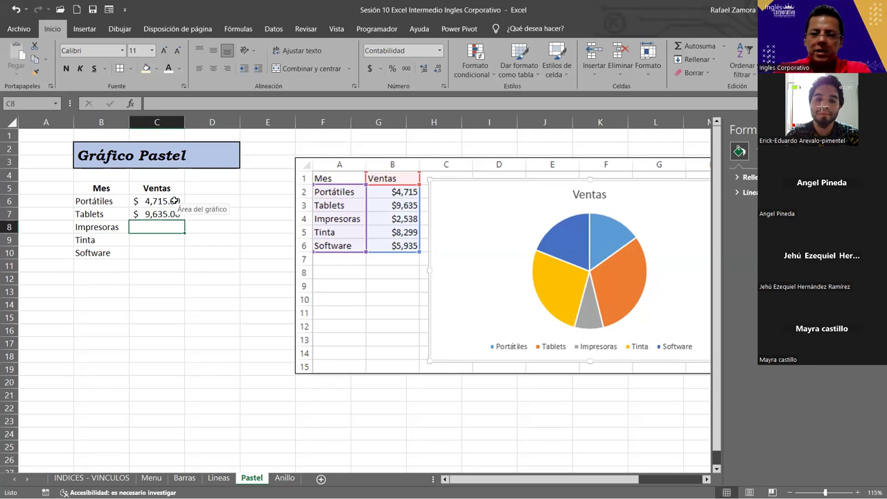
{"action": "type", "text": "2,5"}
{"action": "type", "text": "38"}
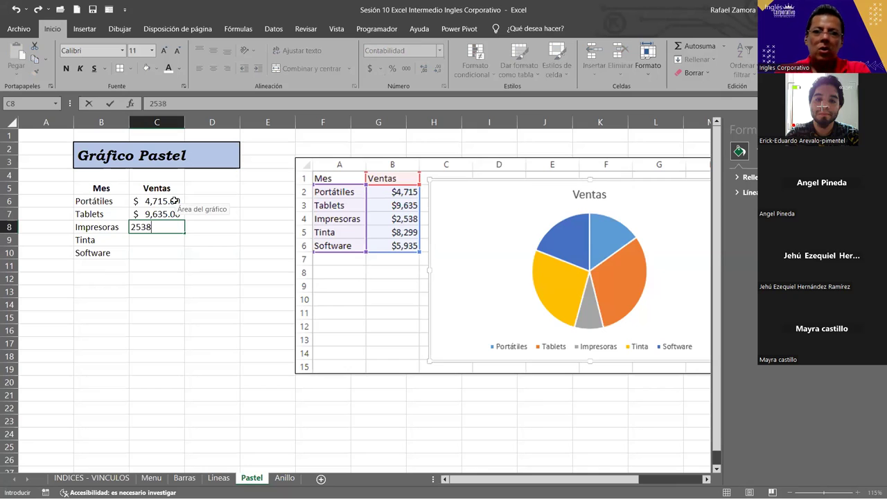
{"action": "key", "text": "Return"}
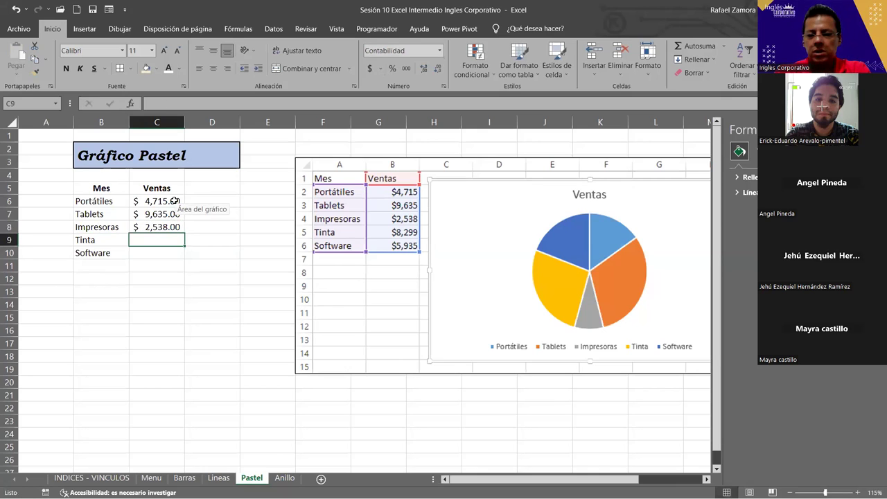
{"action": "type", "text": "82"}
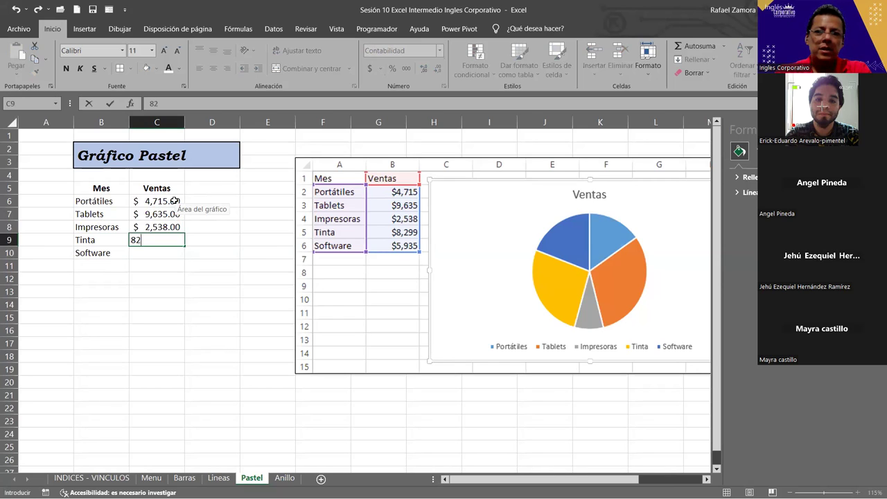
{"action": "type", "text": "99"}
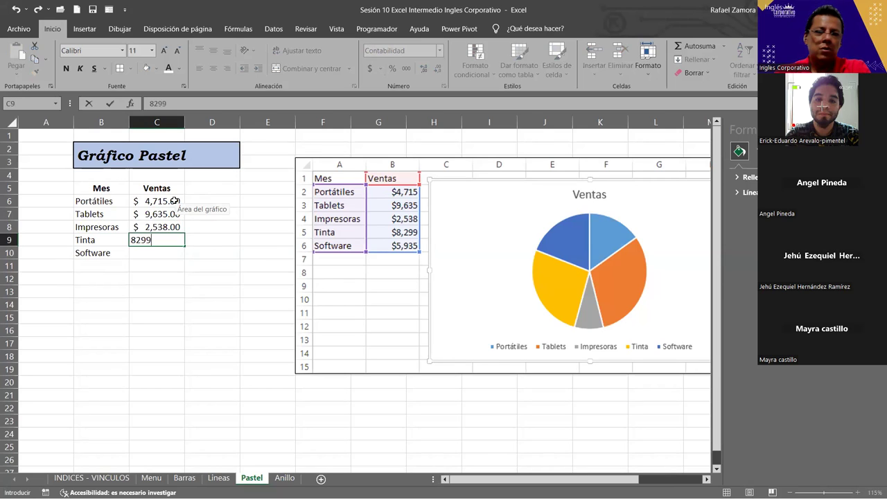
{"action": "key", "text": "Return"}
{"action": "type", "text": "59"}
{"action": "key", "text": "BackSpace"}
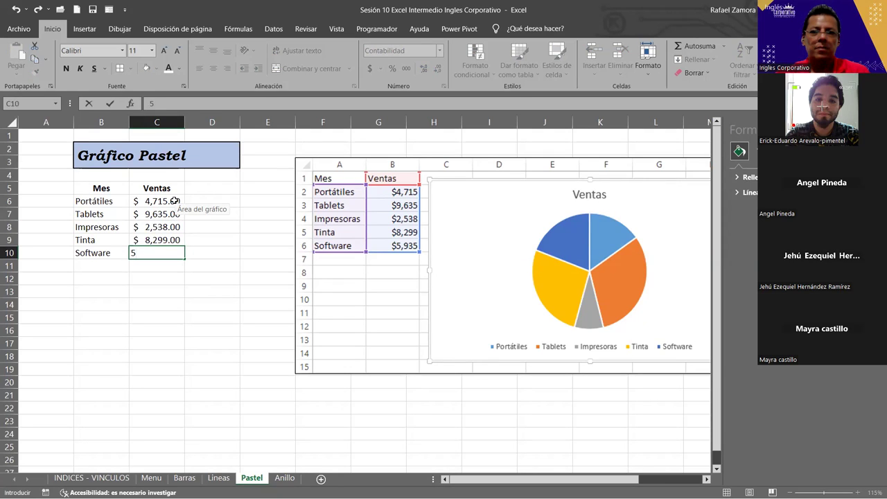
{"action": "type", "text": "935"}
{"action": "key", "text": "Return"}
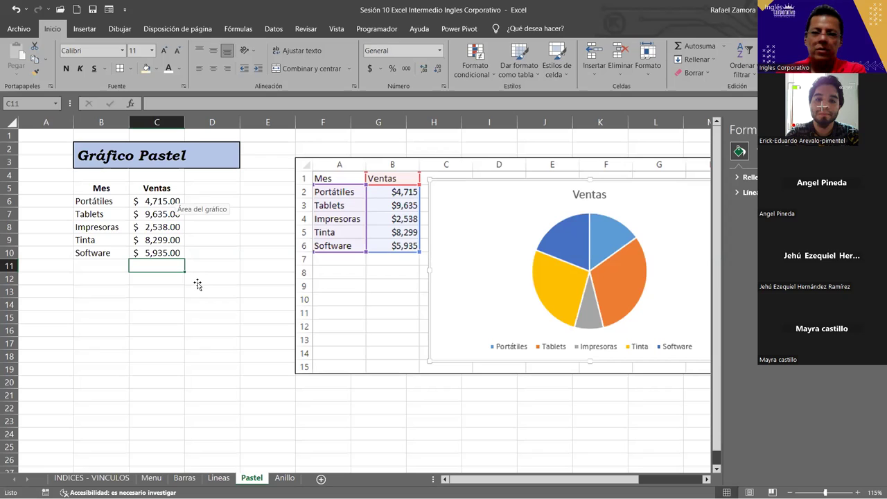
- Remove the reference picture of the sample table and pie chart
{"action": "key", "text": "ctrl+z"}
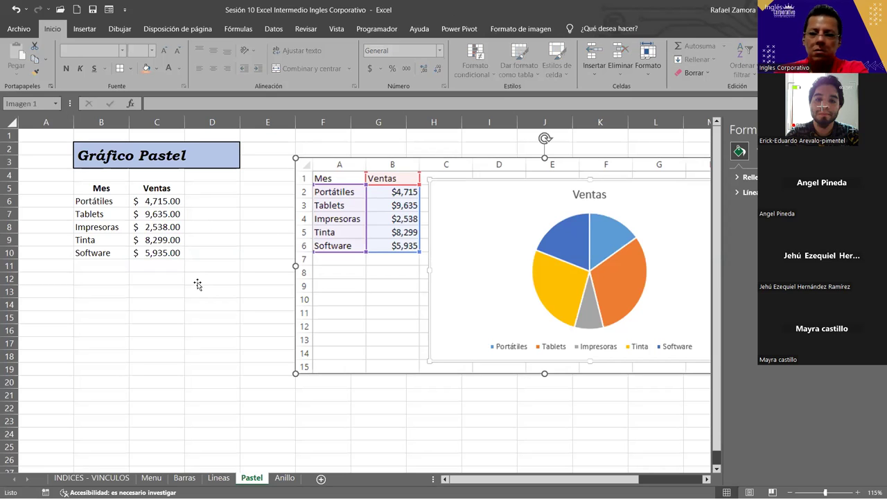
{"action": "key", "text": "ctrl+z"}
{"action": "left_click", "coordinate": [197, 284]}
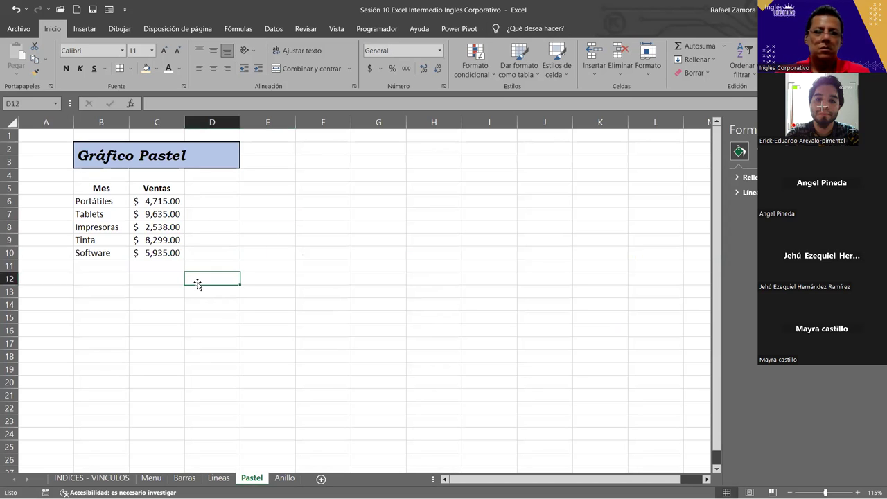
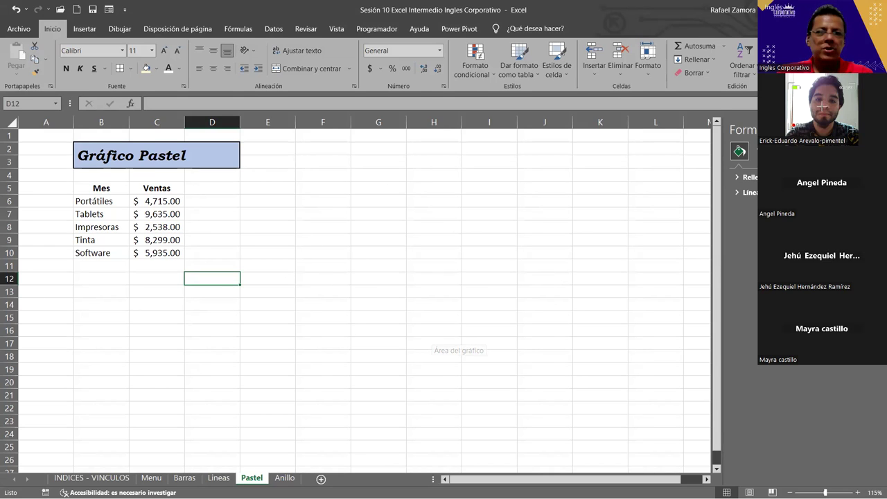
- On the Pastel sheet, insert a 3D pie chart of the Mes/Ventas table B5:C10
{"action": "key", "text": "Right"}
{"action": "key", "text": "Right"}
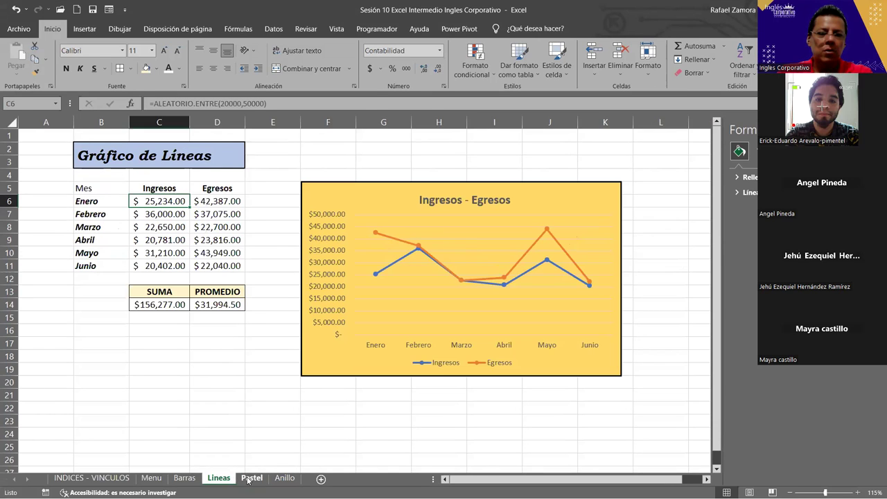
{"action": "left_click", "coordinate": [250, 478]}
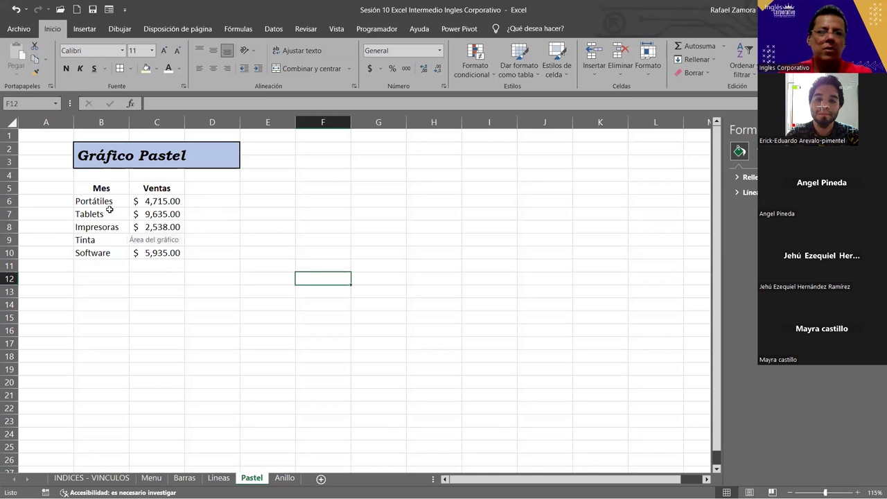
{"action": "left_click_drag", "start_coordinate": [97, 188], "coordinate": [144, 254]}
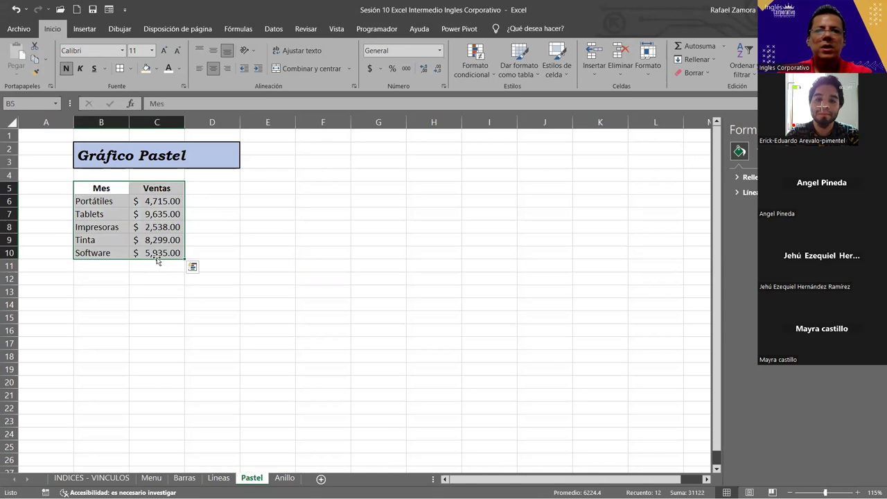
{"action": "left_click", "coordinate": [87, 32]}
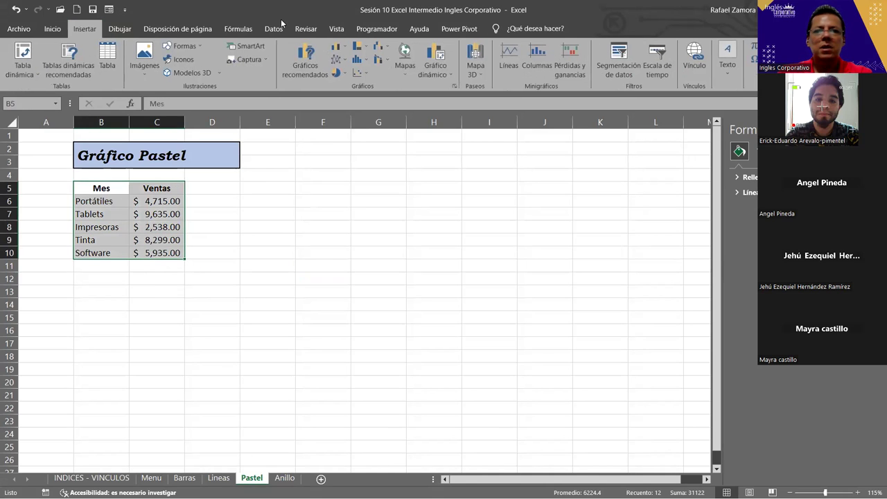
{"action": "left_click", "coordinate": [339, 73]}
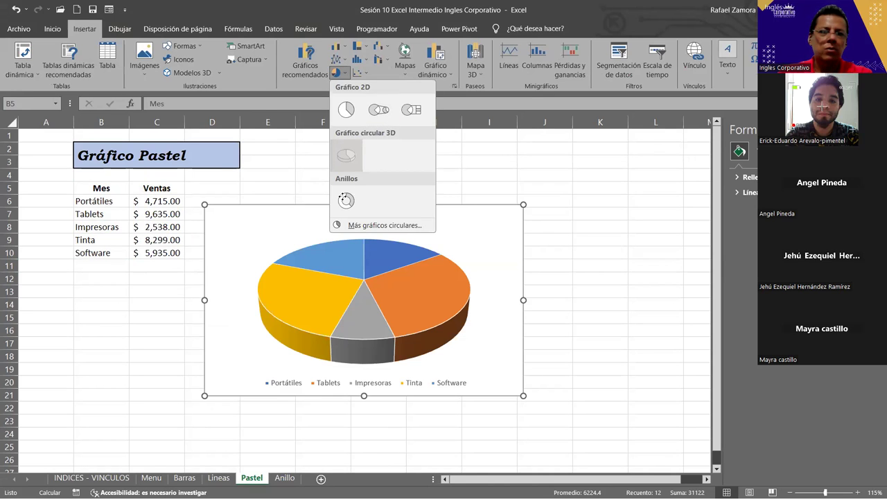
{"action": "left_click", "coordinate": [346, 155]}
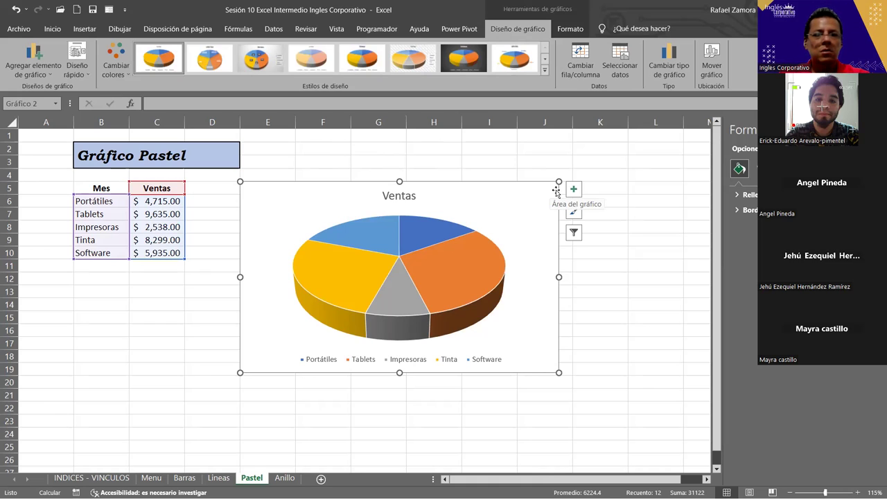
- Add callout data labels (Llamada de datos) to the pie and apply the dark chart style
{"action": "left_click", "coordinate": [571, 192]}
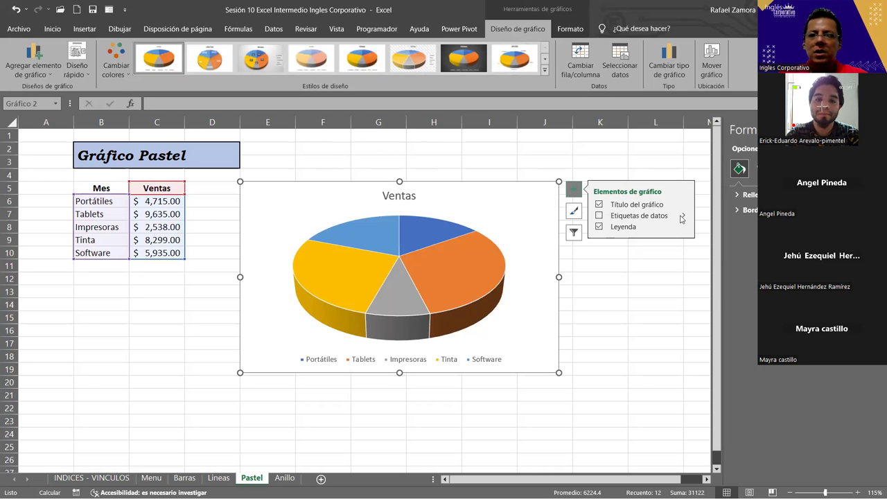
{"action": "mouse_move", "coordinate": [682, 218]}
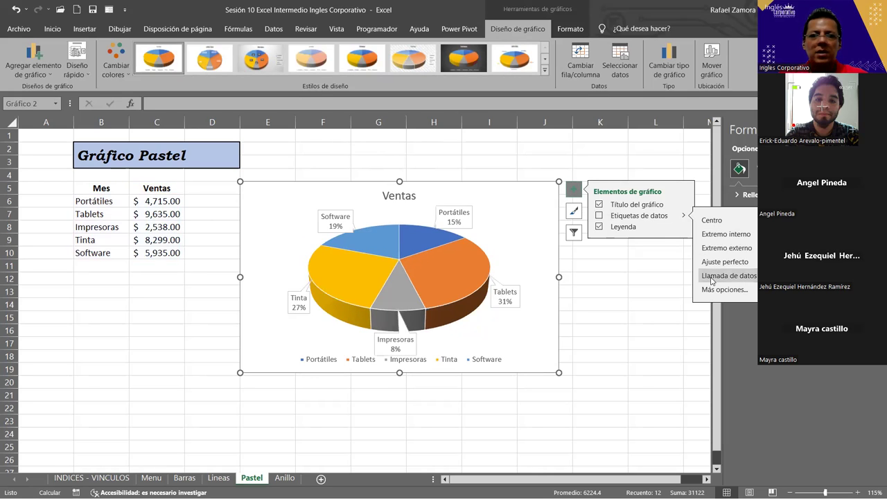
{"action": "left_click", "coordinate": [600, 291]}
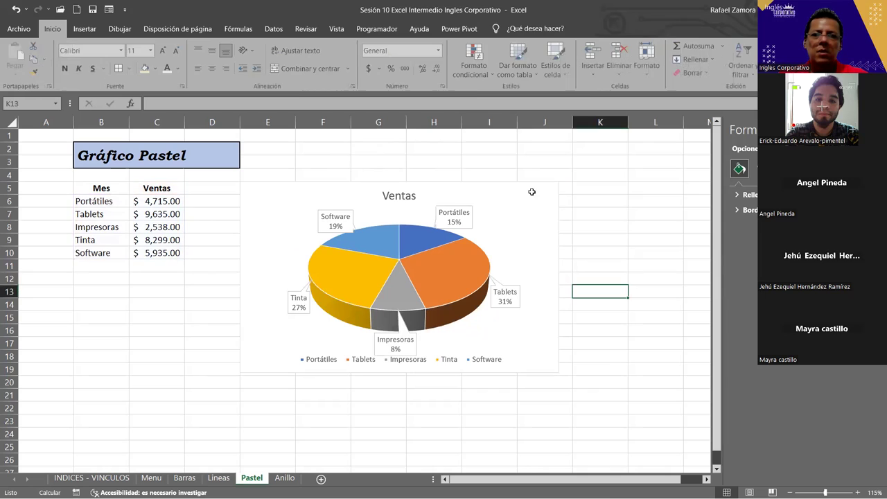
{"action": "left_click", "coordinate": [532, 192]}
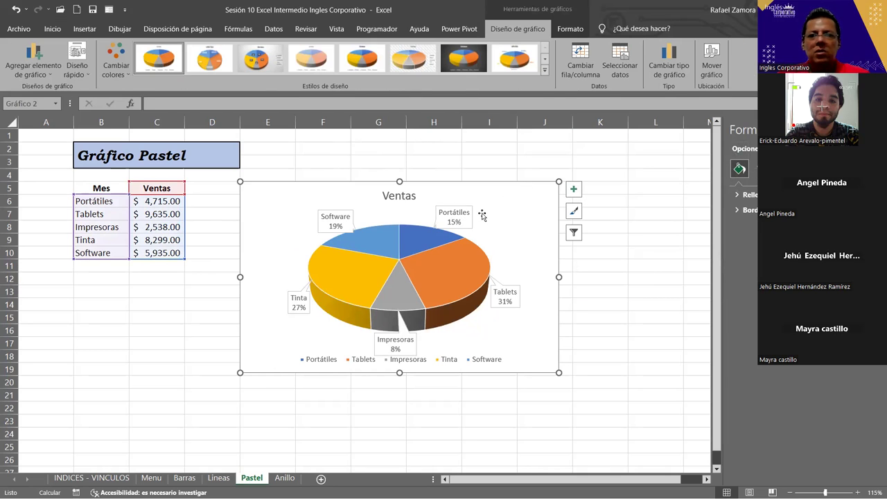
{"action": "left_click", "coordinate": [475, 64]}
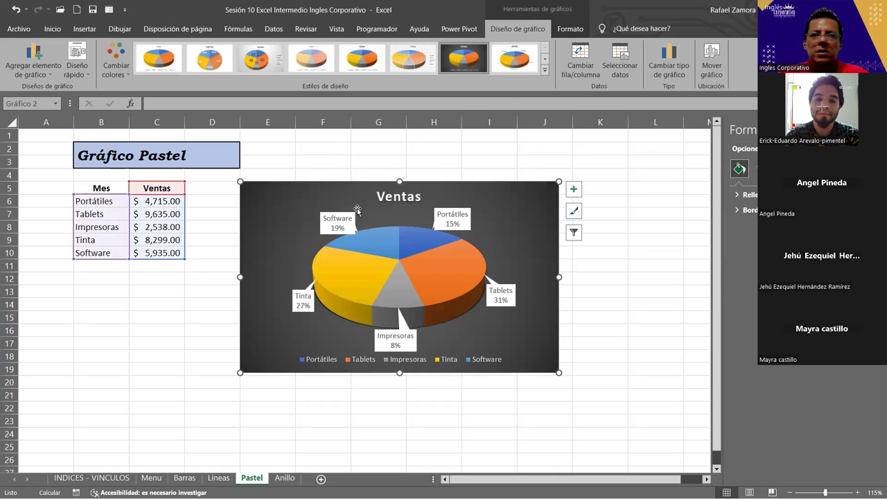
- Move the Software data label further left, then deselect the chart
{"action": "mouse_move", "coordinate": [340, 214]}
{"action": "left_mouse_down"}
{"action": "mouse_move", "coordinate": [330, 211]}
{"action": "mouse_move", "coordinate": [348, 218]}
{"action": "left_mouse_up"}
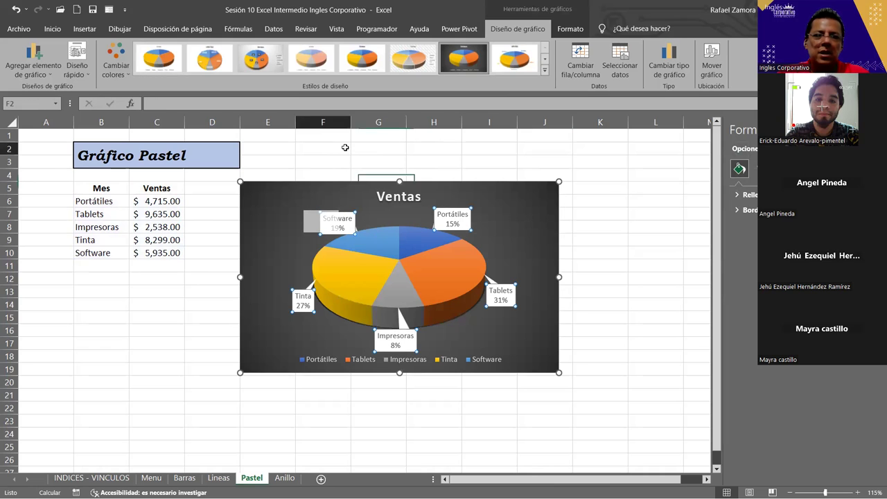
{"action": "left_click", "coordinate": [345, 147]}
{"action": "left_click", "coordinate": [343, 211]}
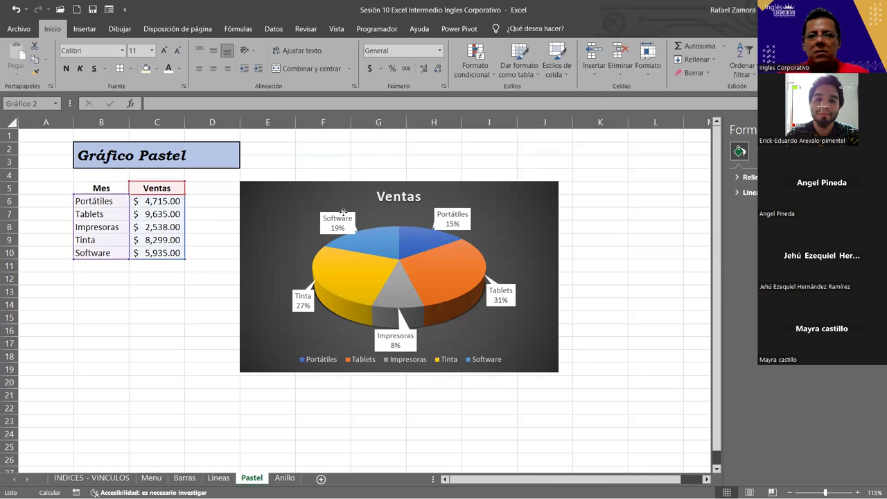
{"action": "left_click", "coordinate": [334, 211]}
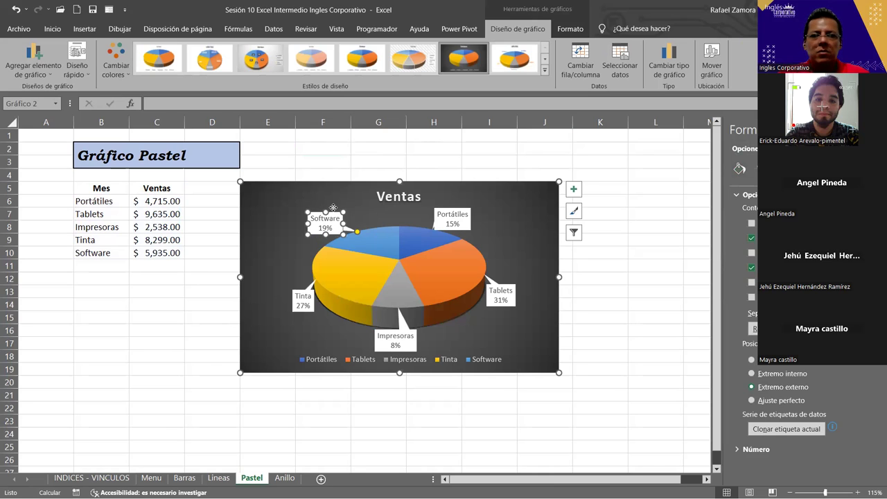
{"action": "left_click", "coordinate": [649, 318]}
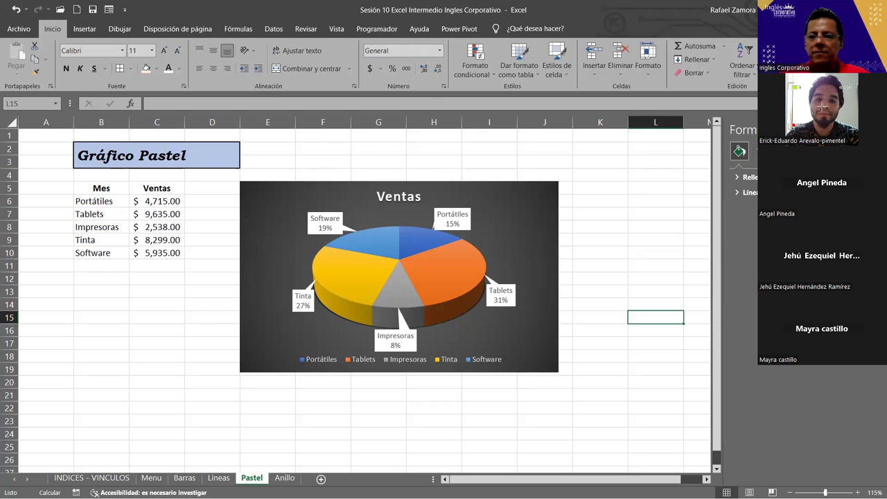
{"action": "left_click", "coordinate": [662, 258]}
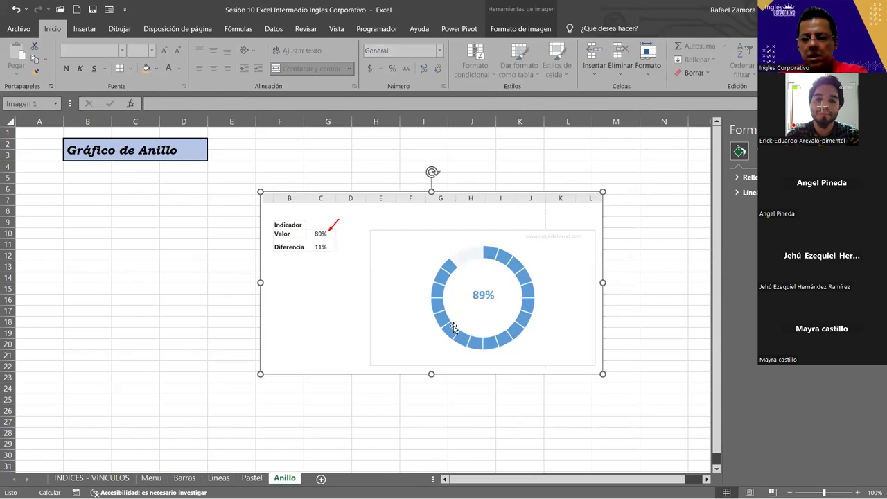
- On the Anillo sheet, enter ENERO in B6 and make it bold, centred and green-filled
{"action": "key", "text": "Delete"}
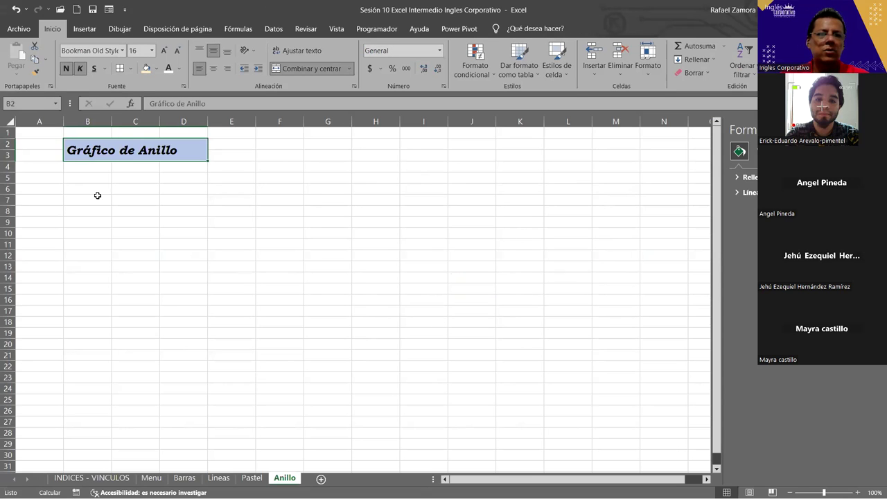
{"action": "scroll", "coordinate": [245, 259], "scroll_direction": "up", "scroll_amount": 1}
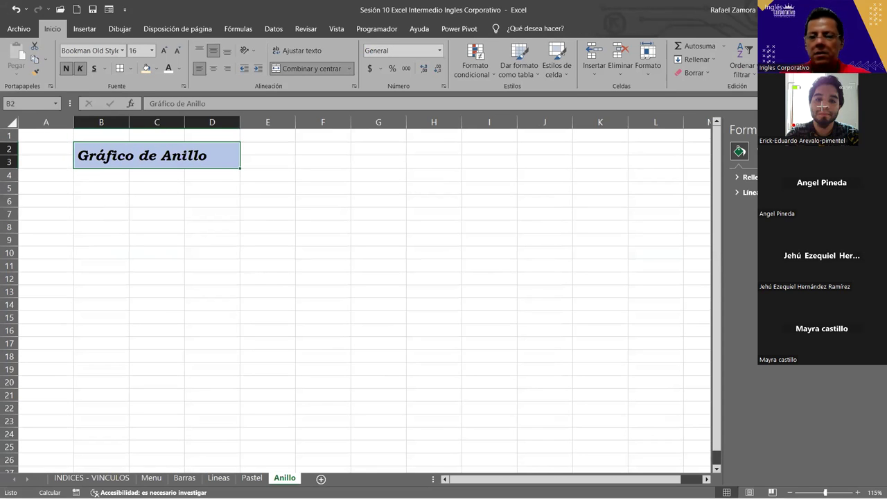
{"action": "left_click", "coordinate": [116, 200]}
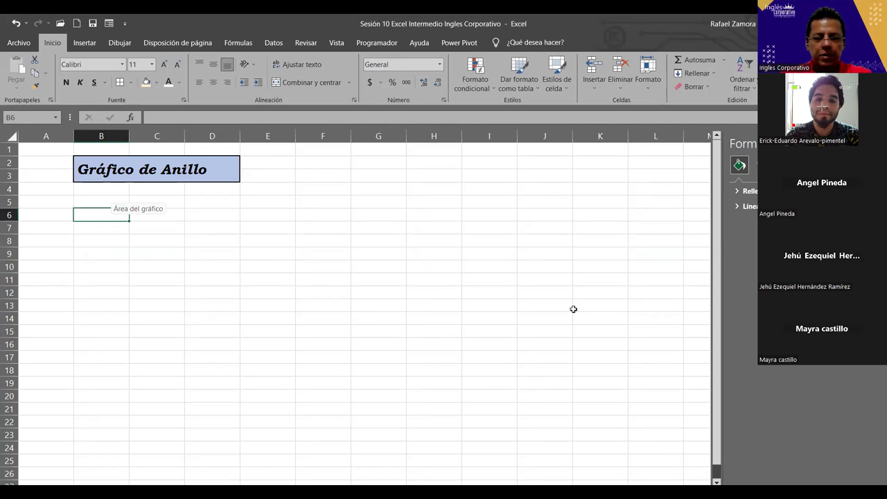
{"action": "type", "text": "ENERO"}
{"action": "key", "text": "Return"}
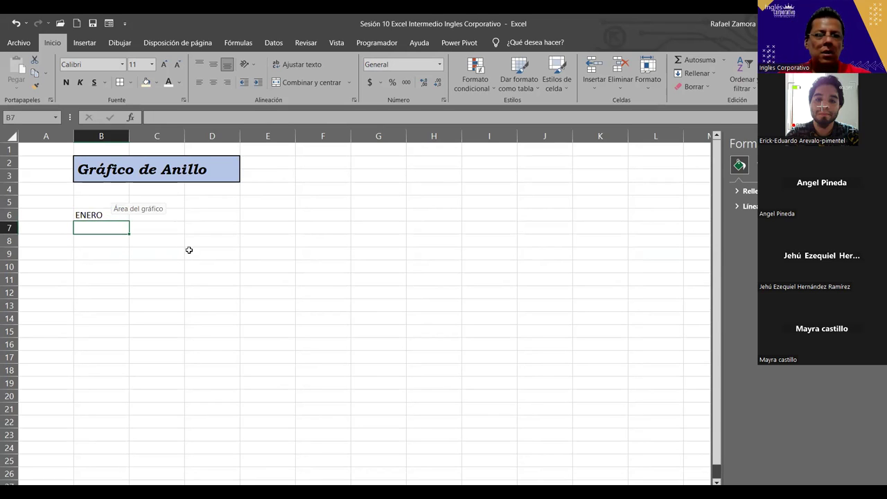
{"action": "left_click", "coordinate": [94, 218]}
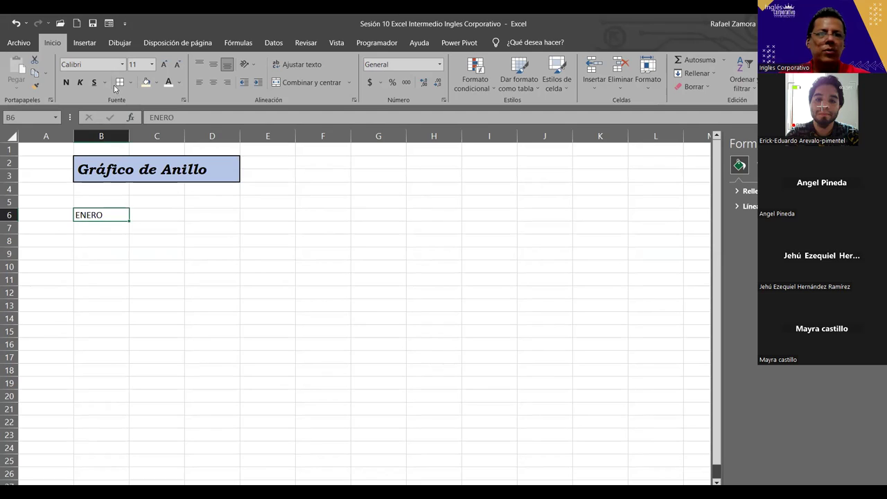
{"action": "left_click", "coordinate": [157, 82]}
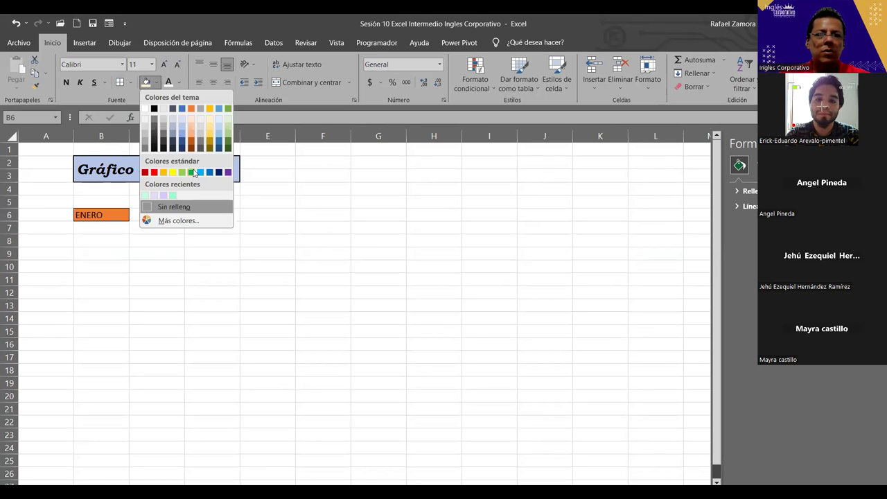
{"action": "left_click", "coordinate": [146, 83]}
{"action": "left_click", "coordinate": [66, 82]}
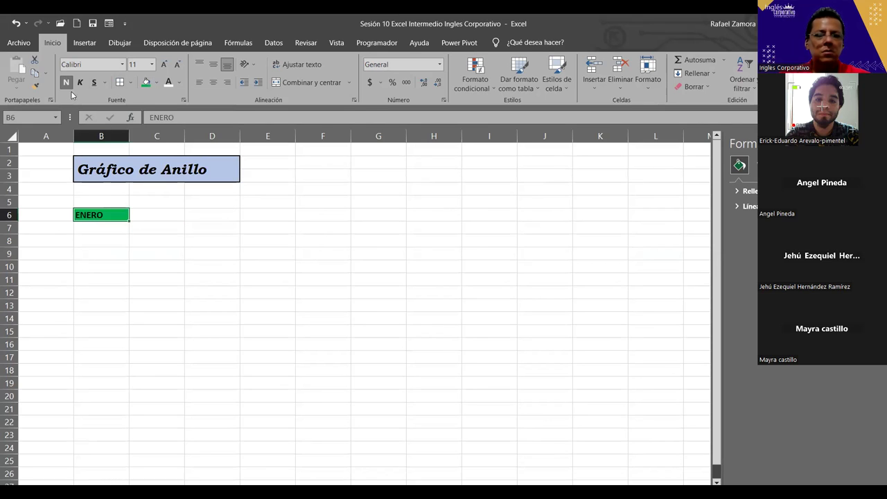
{"action": "left_click", "coordinate": [212, 82]}
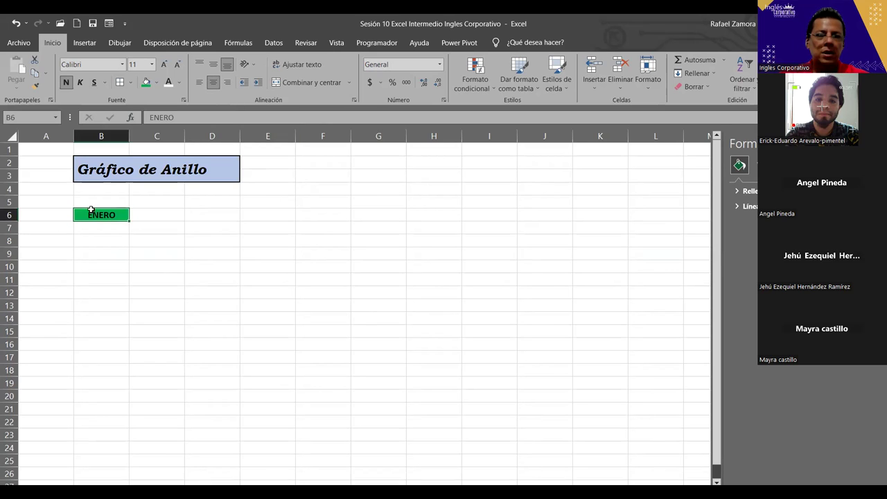
- Format cells B7:B8 as Porcentaje
{"action": "left_click", "coordinate": [118, 226]}
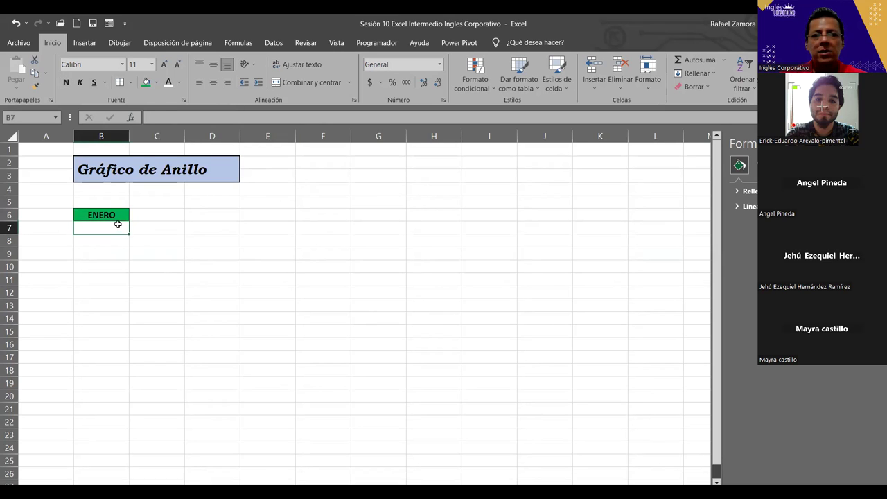
{"action": "left_click_drag", "start_coordinate": [118, 224], "coordinate": [115, 237]}
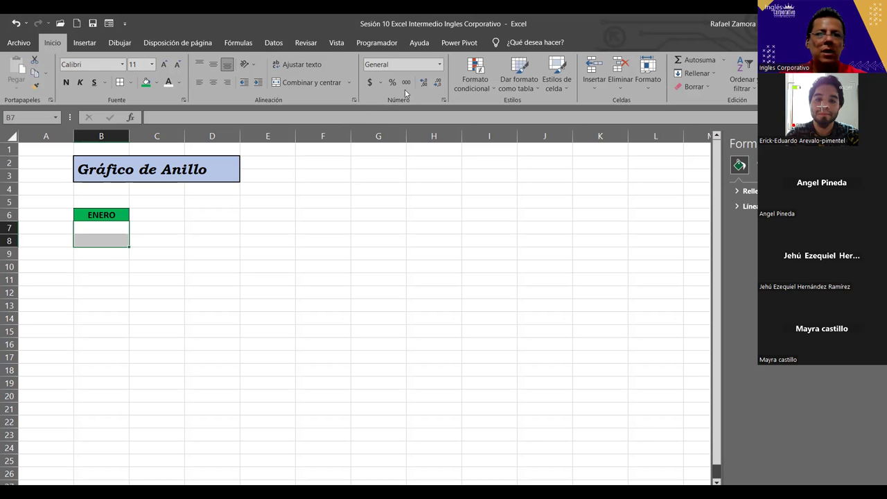
{"action": "left_click", "coordinate": [156, 280]}
{"action": "left_click_drag", "start_coordinate": [106, 227], "coordinate": [108, 244]}
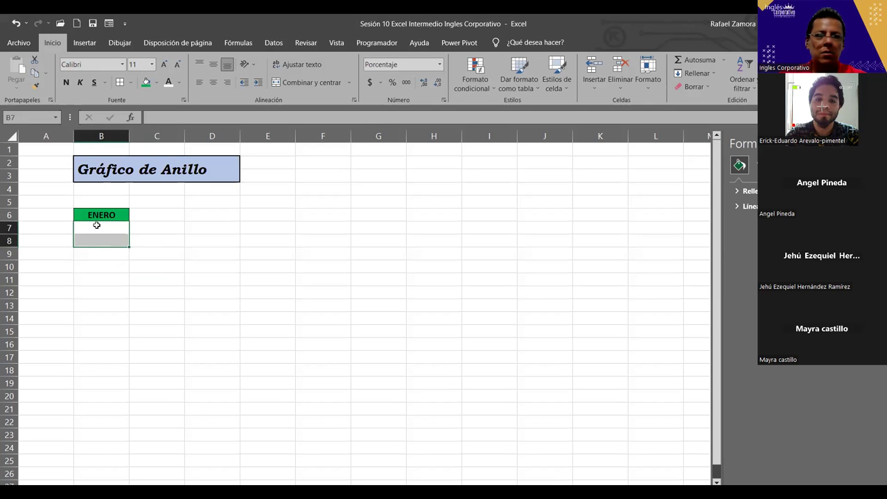
{"action": "left_click", "coordinate": [104, 229]}
{"action": "left_click_drag", "start_coordinate": [115, 229], "coordinate": [114, 234]}
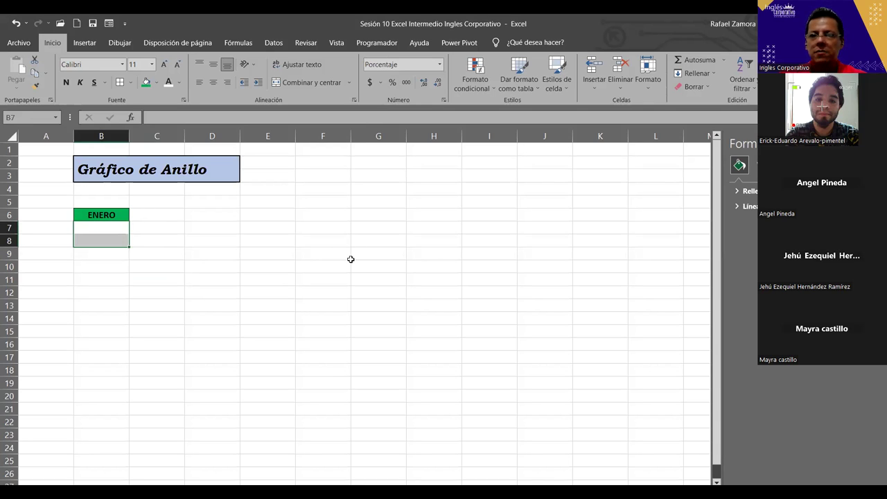
{"action": "left_click", "coordinate": [109, 225]}
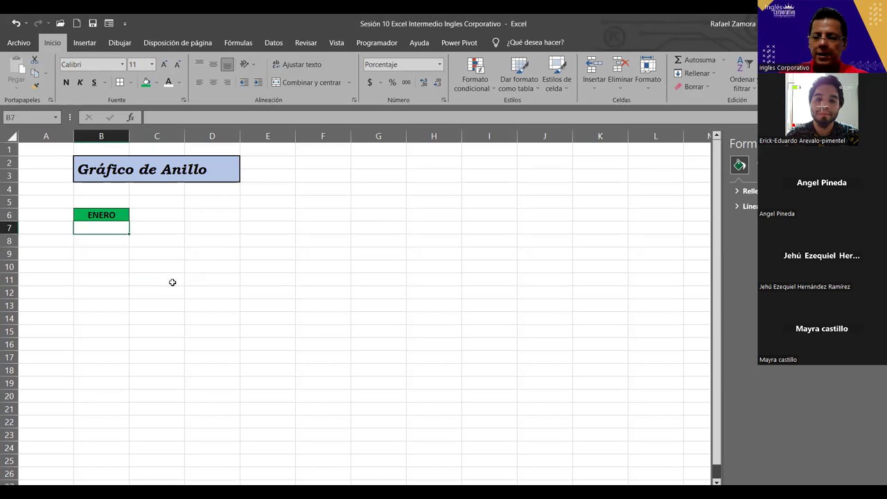
- Enter 30% in B7 and centre-align B7:B8
{"action": "type", "text": "30"}
{"action": "key", "text": "Return"}
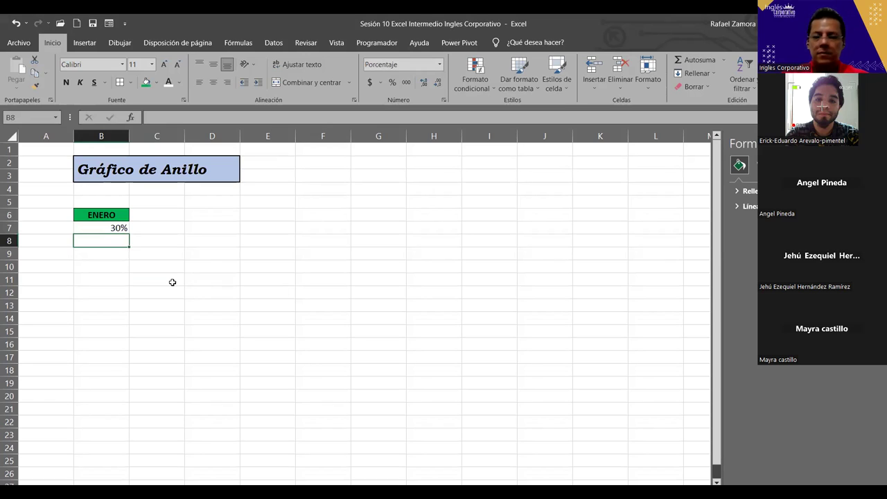
{"action": "left_click_drag", "start_coordinate": [100, 229], "coordinate": [100, 239]}
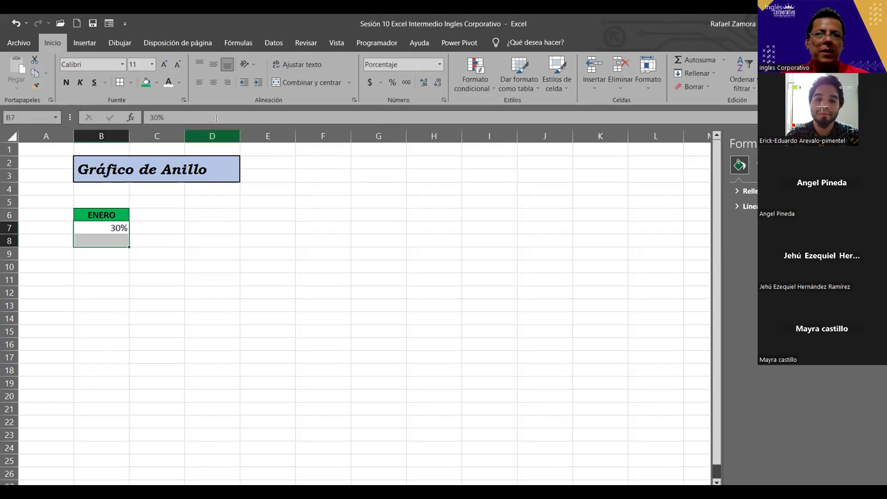
{"action": "left_click", "coordinate": [215, 83]}
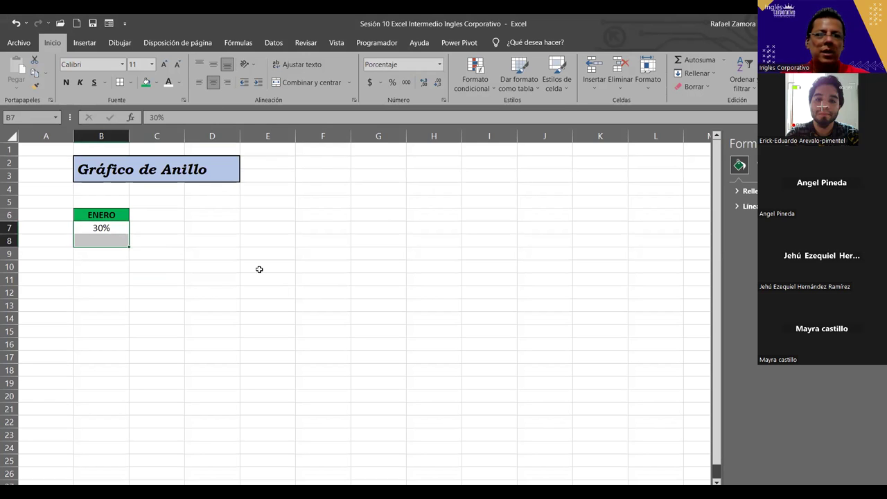
- Enter =100%-B7 in B8 to show 70%, then re-open the formula to check it
{"action": "left_click", "coordinate": [107, 240]}
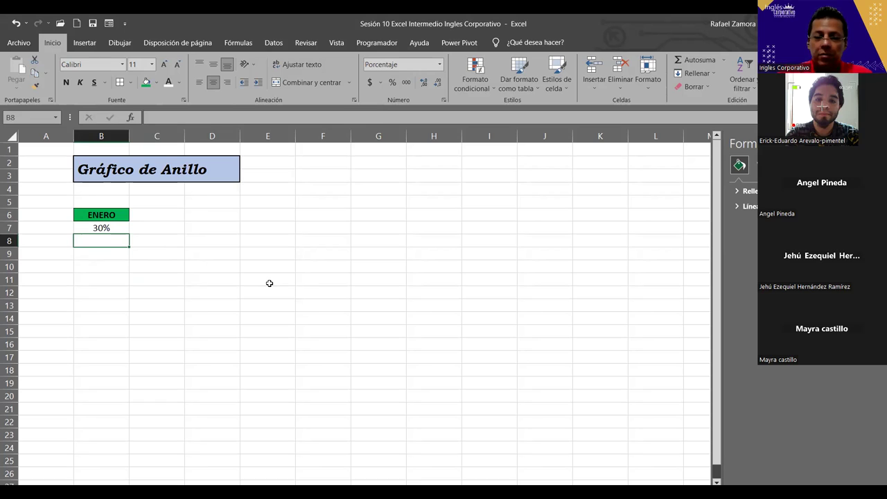
{"action": "type", "text": "=100"}
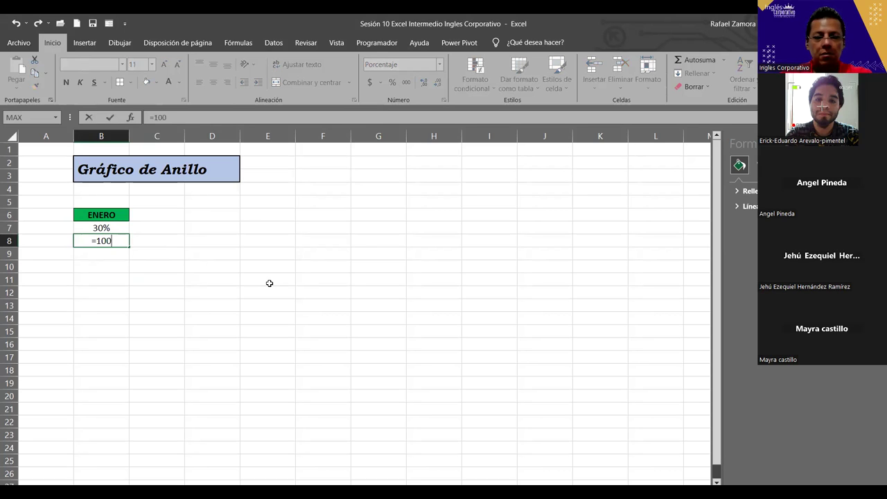
{"action": "type", "text": "%-"}
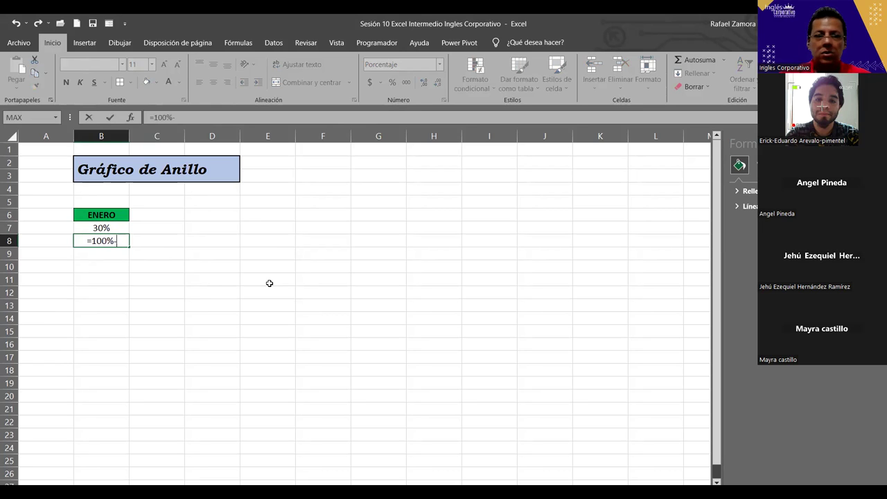
{"action": "left_click", "coordinate": [117, 217]}
{"action": "left_click", "coordinate": [115, 228]}
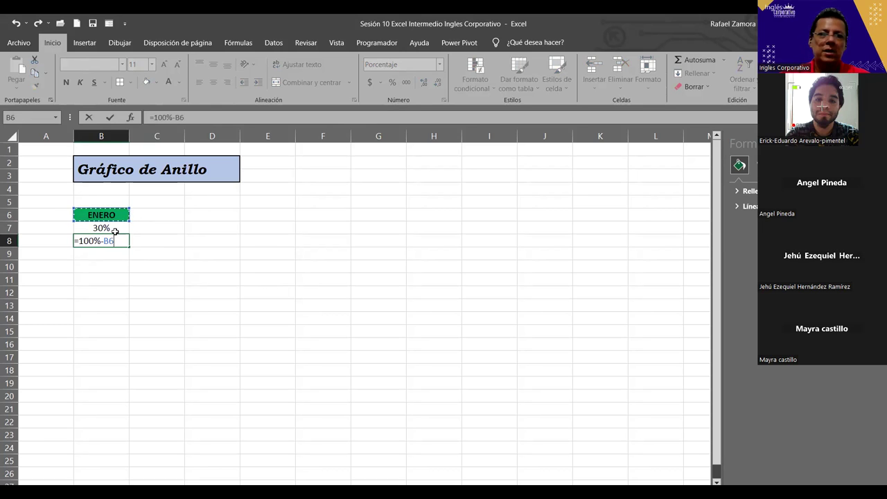
{"action": "key", "text": "Return"}
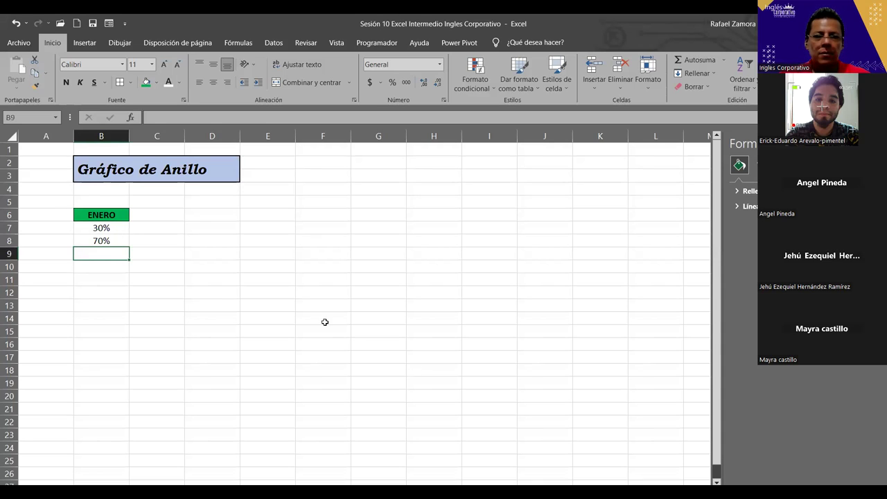
{"action": "left_click", "coordinate": [117, 240]}
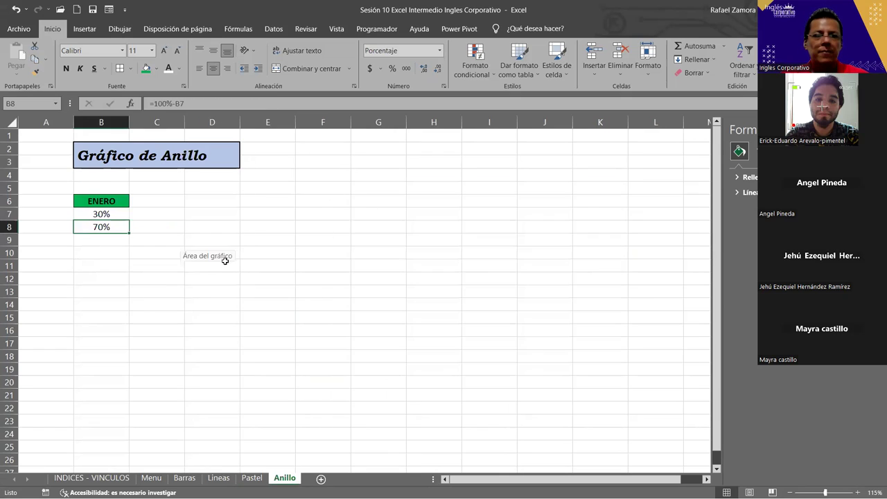
{"action": "left_click_drag", "start_coordinate": [148, 280], "coordinate": [148, 291]}
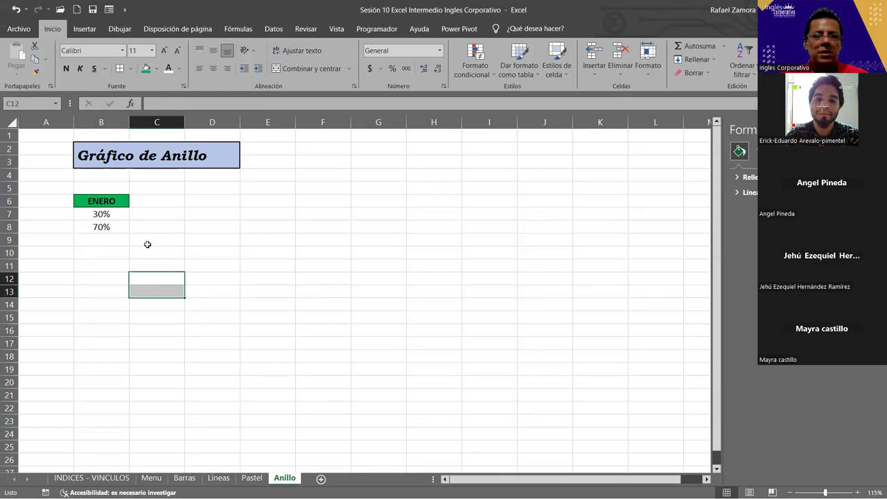
{"action": "left_click", "coordinate": [97, 226]}
{"action": "double_click", "coordinate": [98, 225]}
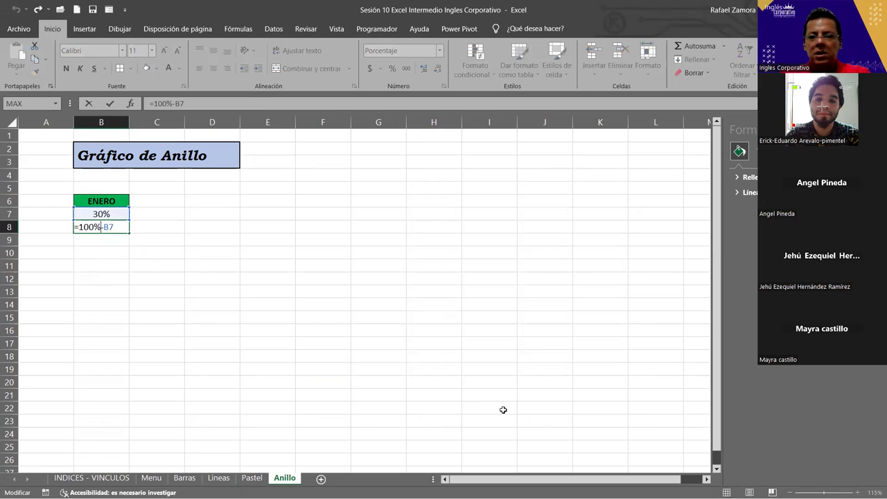
{"action": "key", "text": "ctrl+Return"}
- Select empty cell D6 beside the ENERO data
{"action": "left_click", "coordinate": [409, 304]}
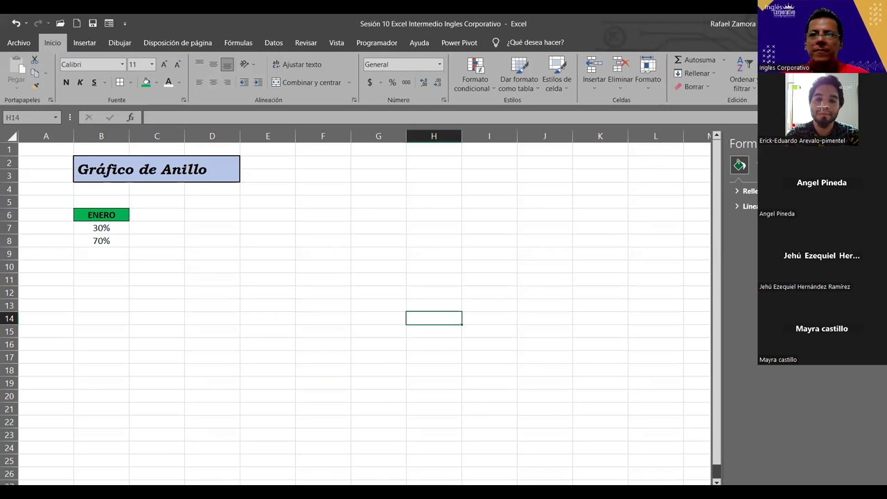
{"action": "left_click", "coordinate": [323, 241]}
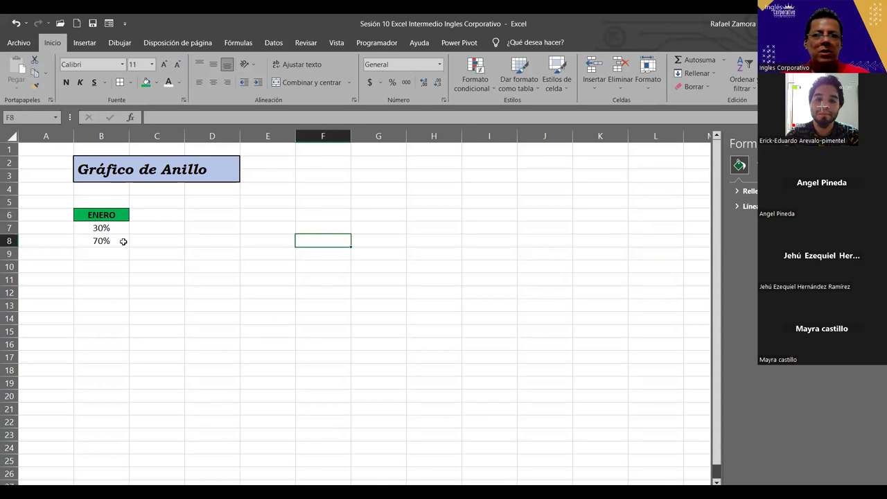
{"action": "left_click", "coordinate": [250, 199]}
{"action": "left_click", "coordinate": [219, 203]}
{"action": "left_click", "coordinate": [217, 221]}
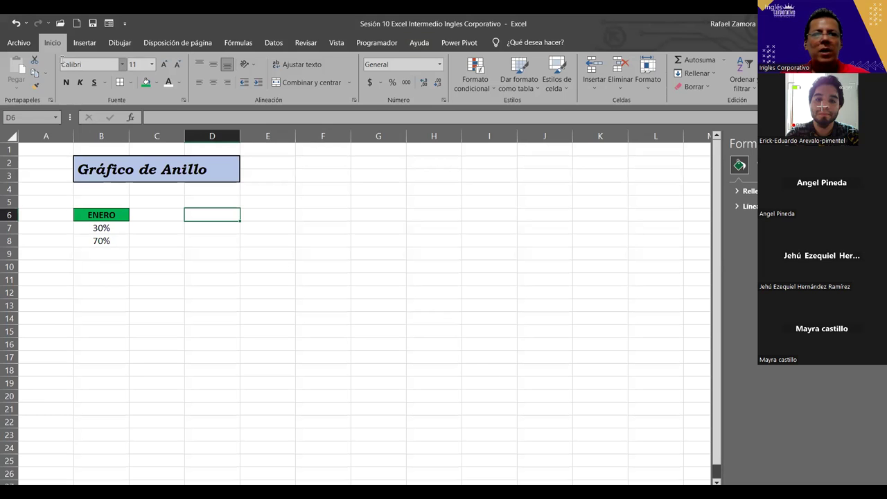
- Insert an Anillos doughnut chart and drag it to the right of the ENERO data
{"action": "left_click", "coordinate": [85, 43]}
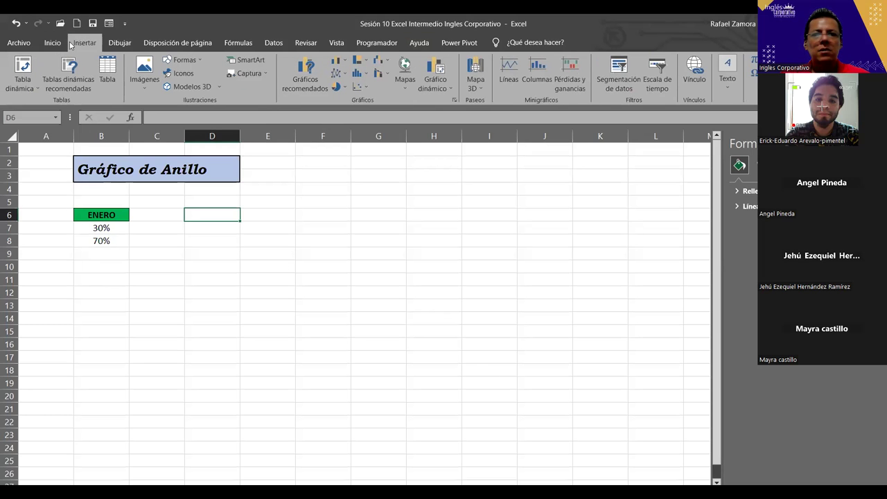
{"action": "left_click", "coordinate": [345, 88]}
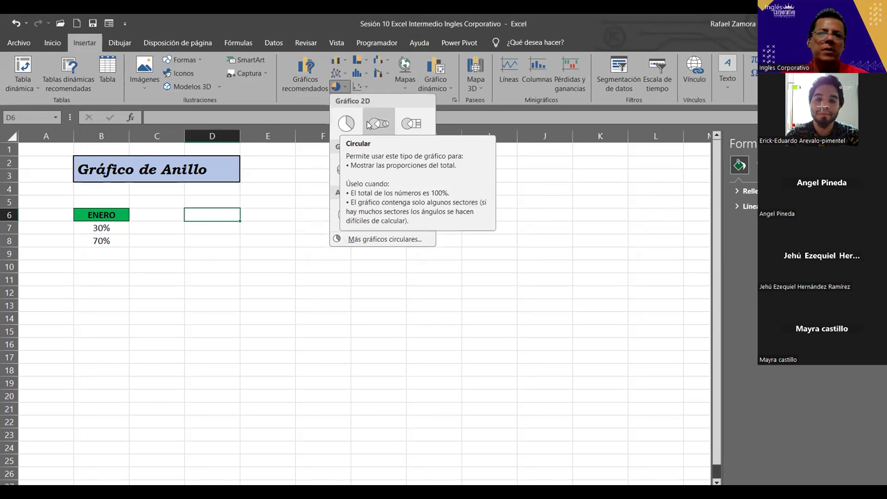
{"action": "left_click", "coordinate": [351, 218]}
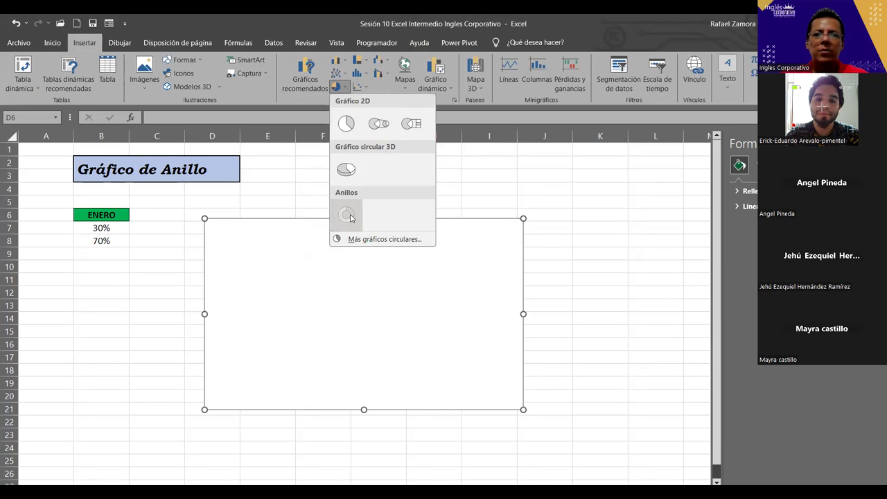
{"action": "left_click_drag", "start_coordinate": [345, 218], "coordinate": [265, 197]}
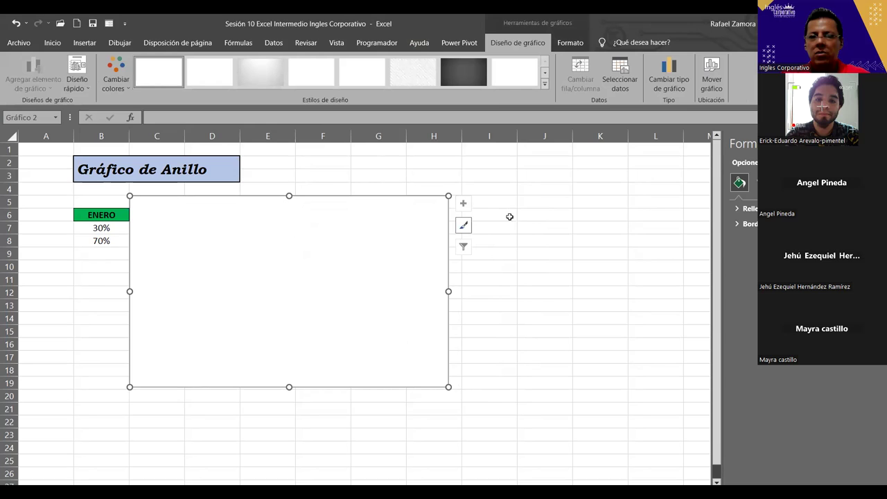
{"action": "left_click_drag", "start_coordinate": [384, 199], "coordinate": [439, 196]}
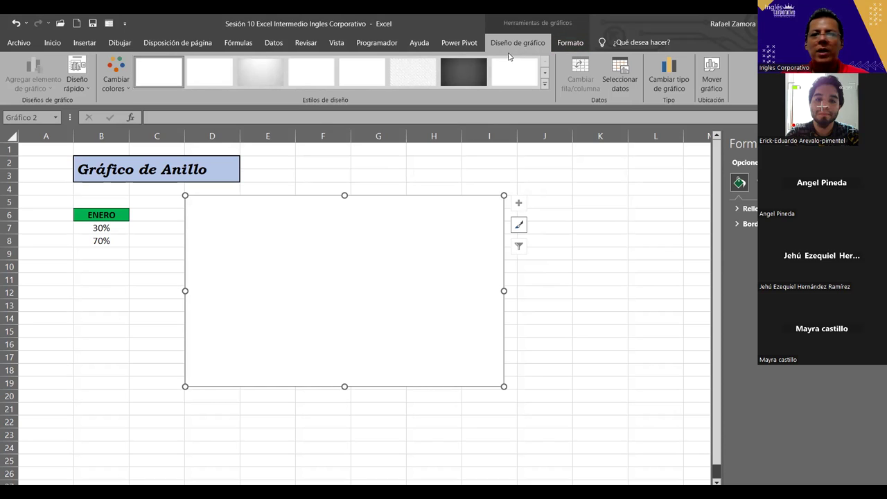
- In Seleccionar datos, add a new series named from cell B6 (ENERO)
{"action": "left_click", "coordinate": [618, 87]}
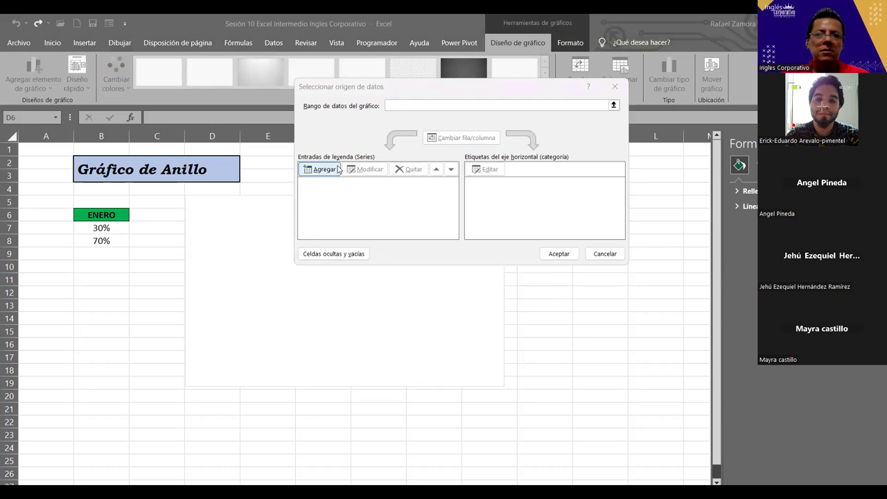
{"action": "left_click", "coordinate": [339, 169]}
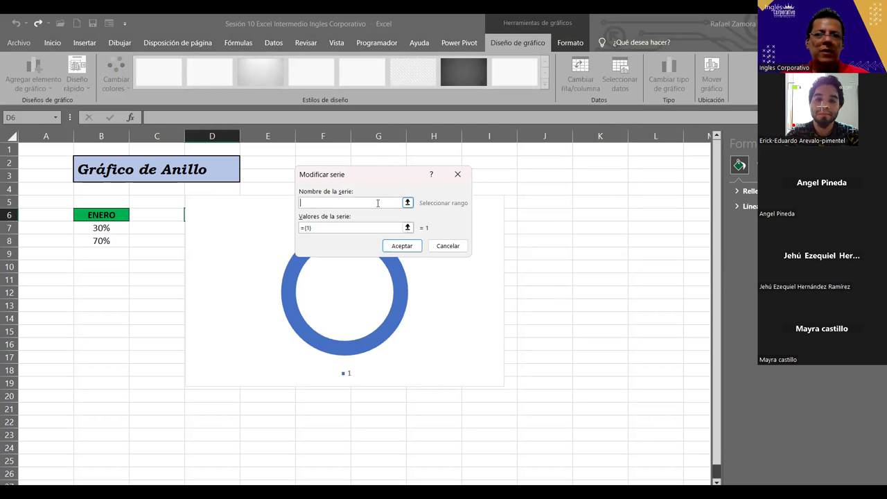
{"action": "left_click", "coordinate": [116, 217]}
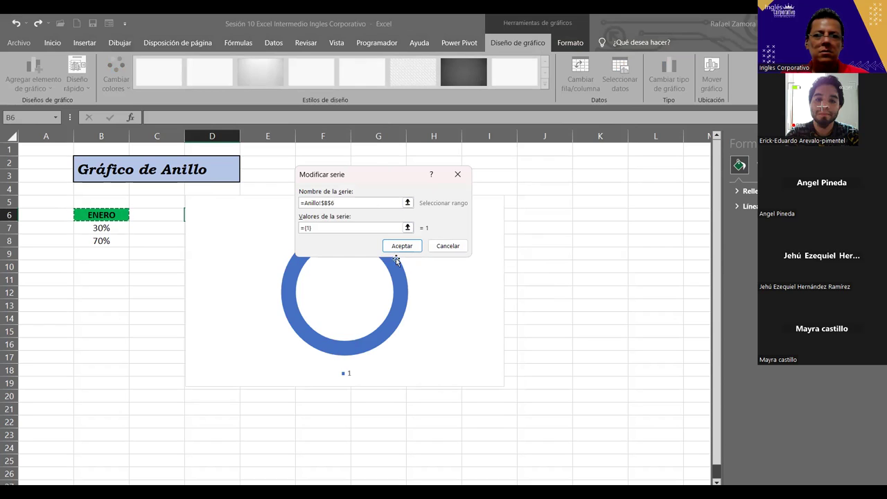
{"action": "left_click", "coordinate": [305, 229]}
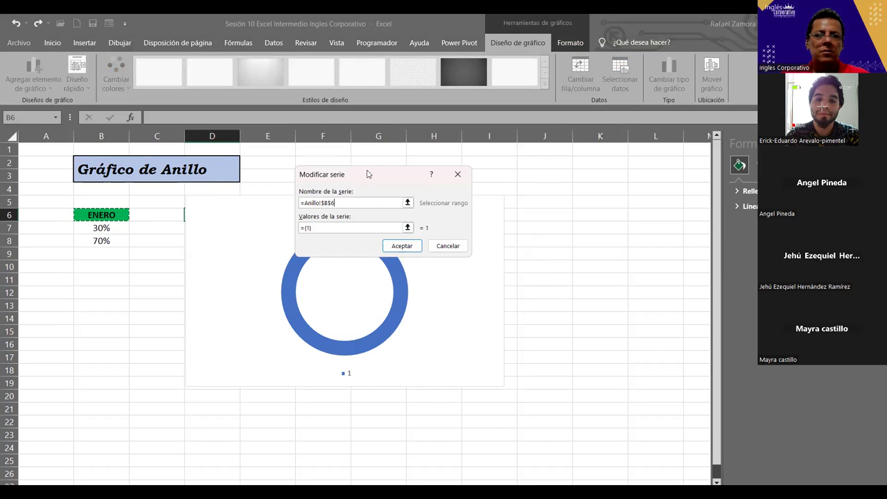
{"action": "left_click_drag", "start_coordinate": [368, 174], "coordinate": [369, 165]}
{"action": "left_click", "coordinate": [312, 219]}
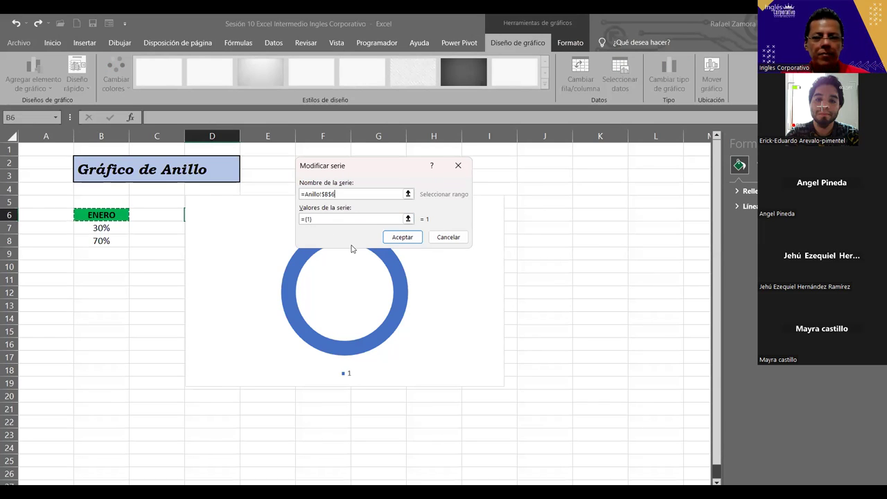
{"action": "left_click", "coordinate": [547, 25]}
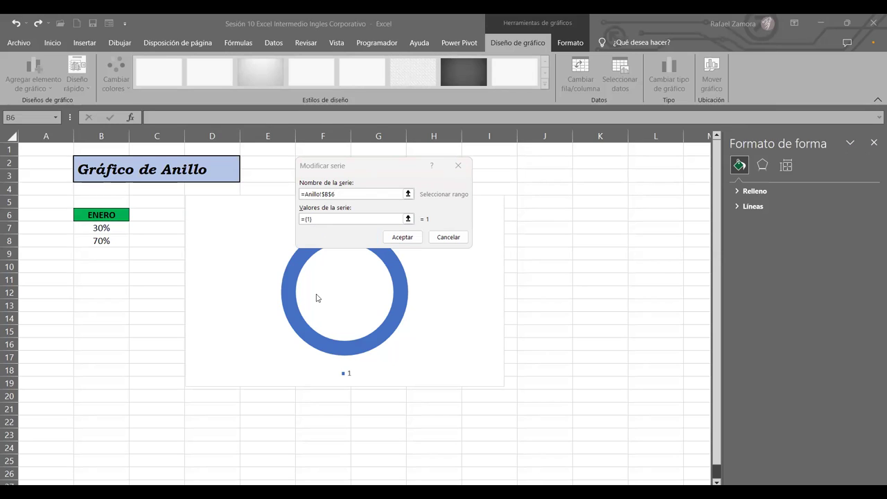
{"action": "left_click", "coordinate": [336, 193]}
- Enter twenty 1s as the ENERO series values and confirm with Aceptar
{"action": "left_click", "coordinate": [309, 219]}
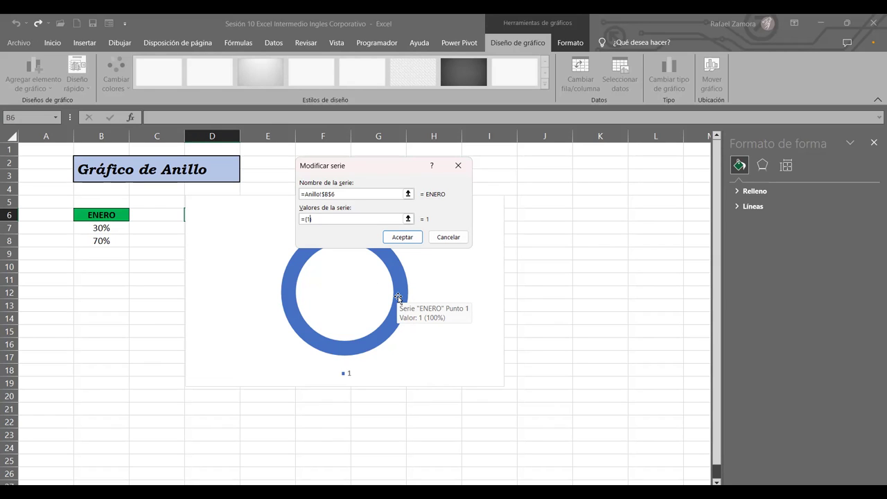
{"action": "type", "text": ",1,1,1,1,1,1,1,1,1,1,1,1,1,1,1,1,1,1,1"}
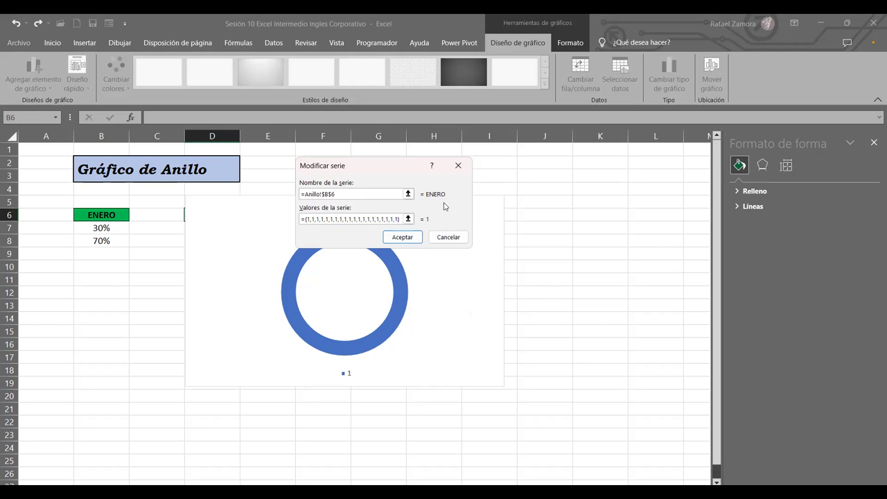
{"action": "type", "text": ",1"}
{"action": "left_click", "coordinate": [418, 237]}
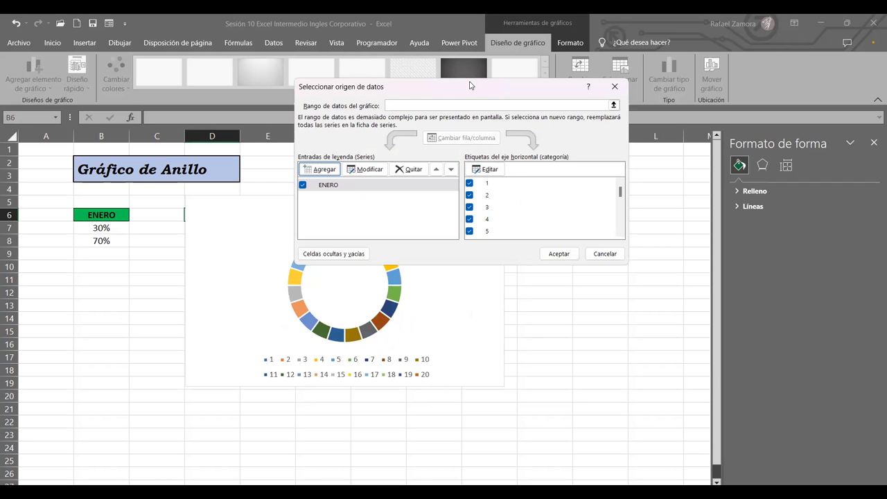
- Accept the ENERO data source, then reopen Seleccionar datos and add another series
{"action": "left_click_drag", "start_coordinate": [469, 85], "coordinate": [615, 204]}
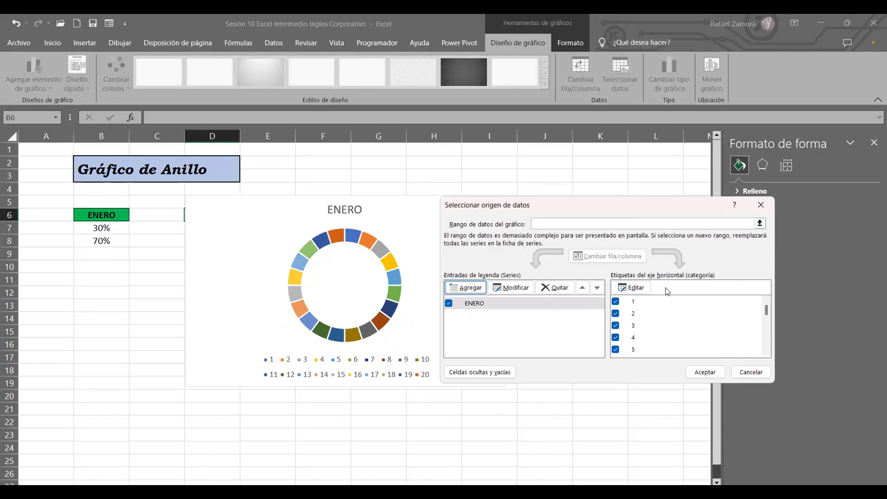
{"action": "left_click", "coordinate": [705, 372]}
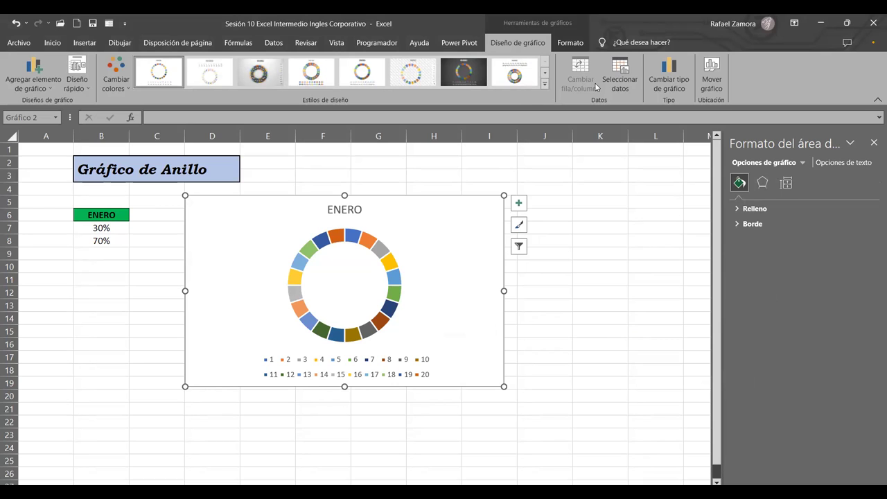
{"action": "left_click", "coordinate": [620, 69]}
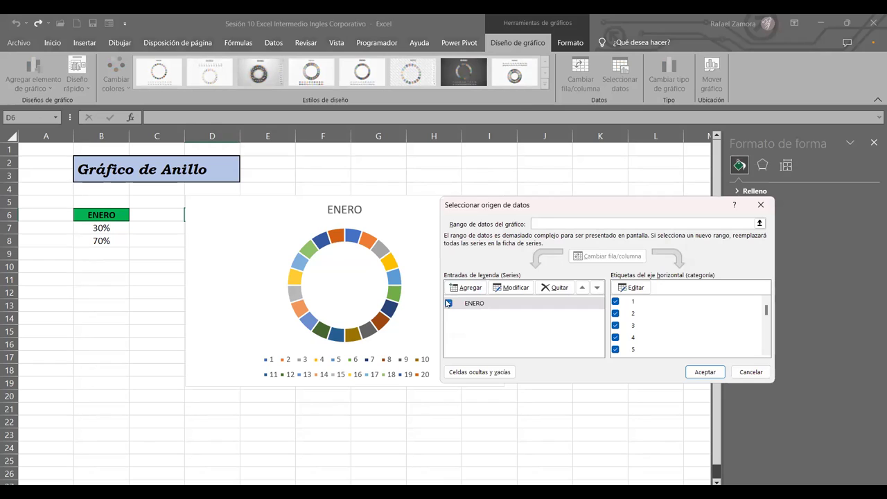
{"action": "left_click", "coordinate": [483, 288]}
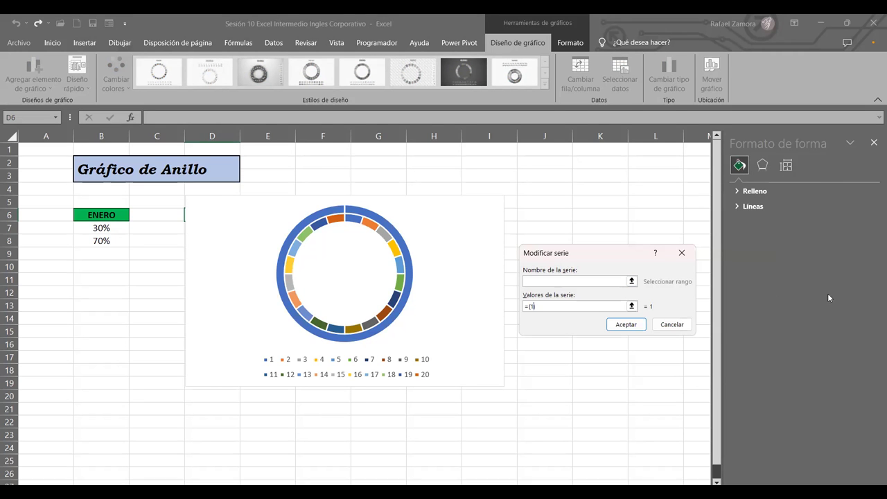
- Cancel the extra series so only ENERO remains in the data source
{"action": "left_click", "coordinate": [672, 325]}
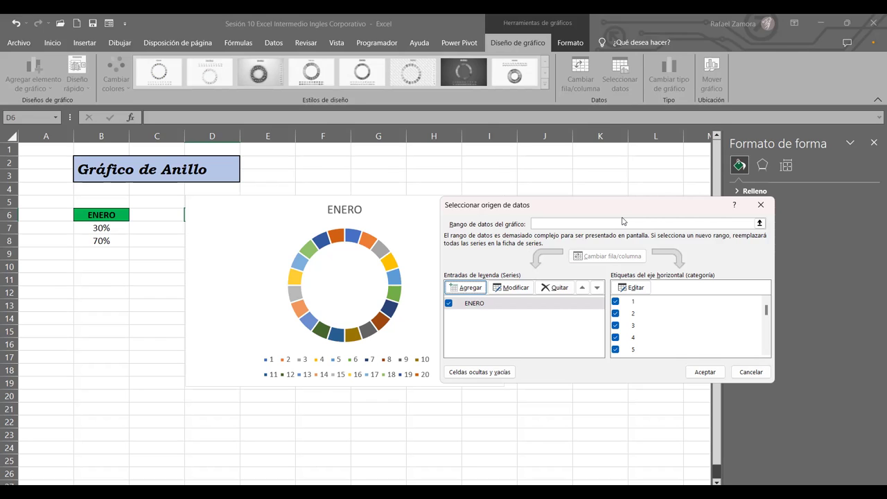
{"action": "left_click", "coordinate": [482, 404]}
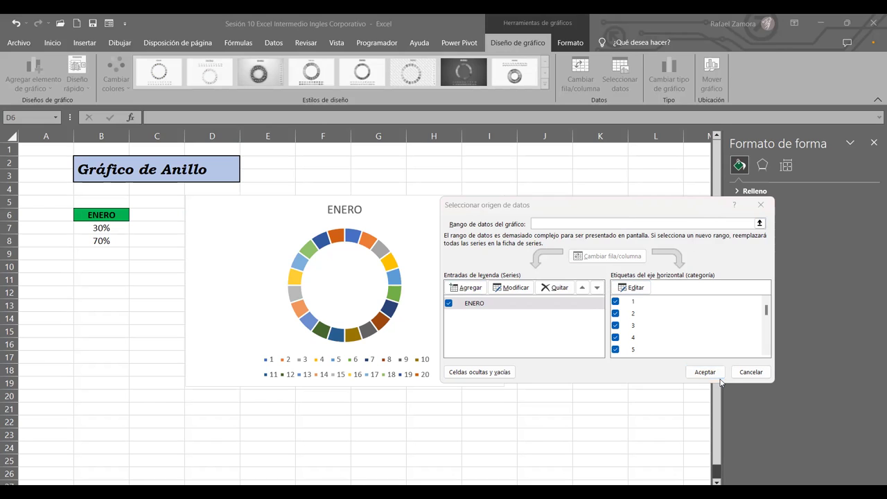
- Close the data source dialog and turn off the chart's Leyenda
{"action": "left_click", "coordinate": [694, 374]}
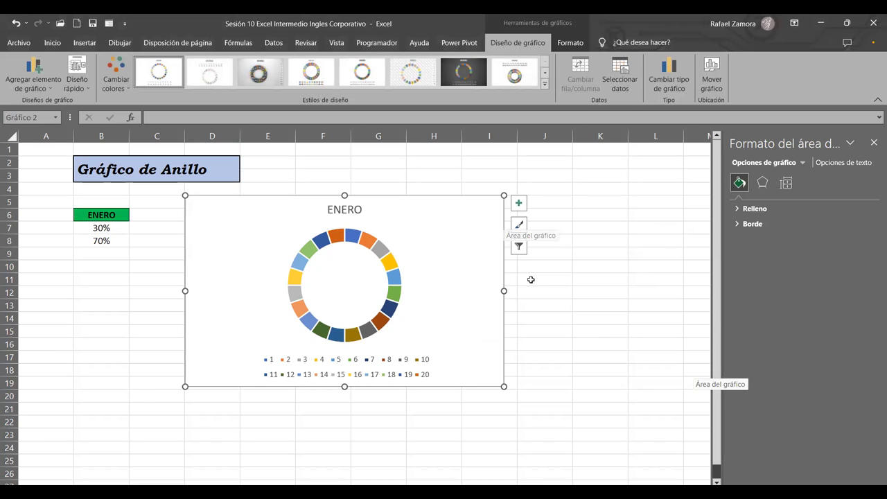
{"action": "left_click", "coordinate": [518, 205]}
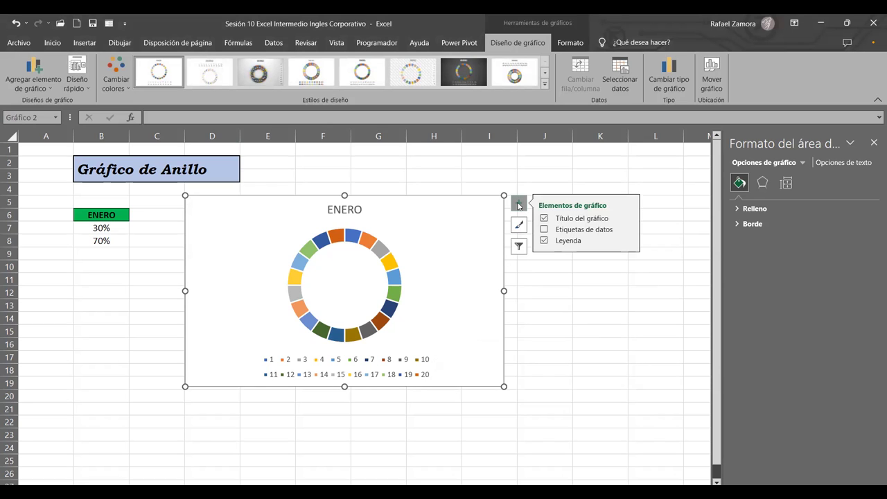
{"action": "left_click", "coordinate": [544, 240]}
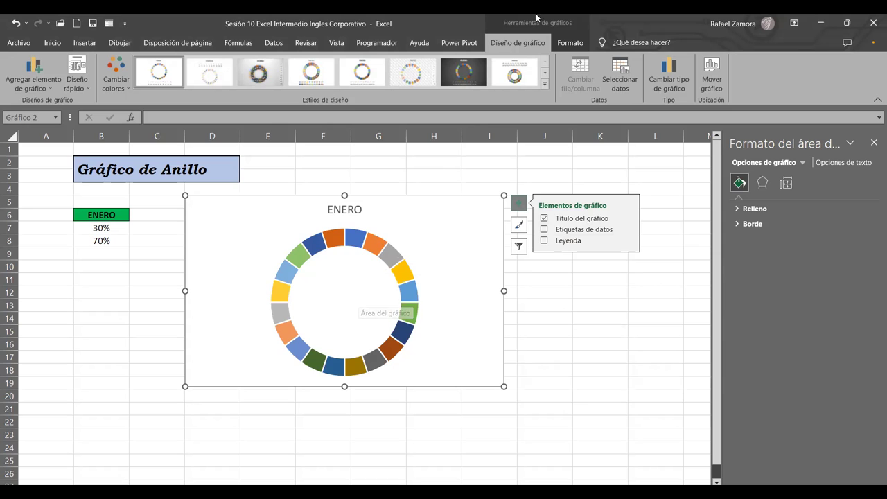
- Set the chart area's Relleno de forma to Sin relleno, leaving the outline unchanged
{"action": "left_click", "coordinate": [570, 44]}
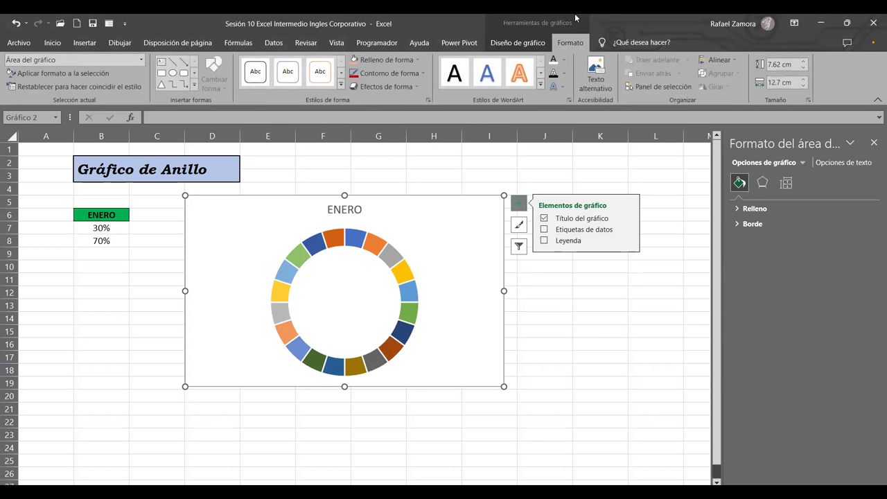
{"action": "left_click", "coordinate": [418, 60]}
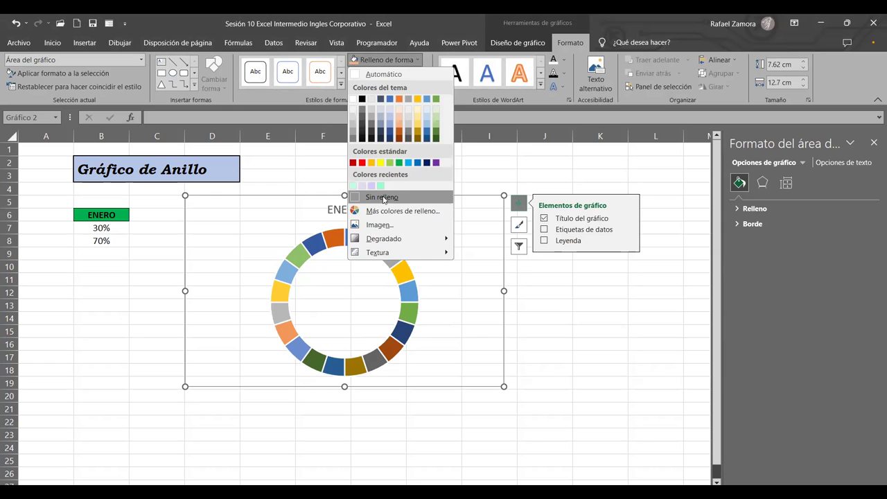
{"action": "left_click", "coordinate": [383, 197]}
{"action": "left_click", "coordinate": [422, 72]}
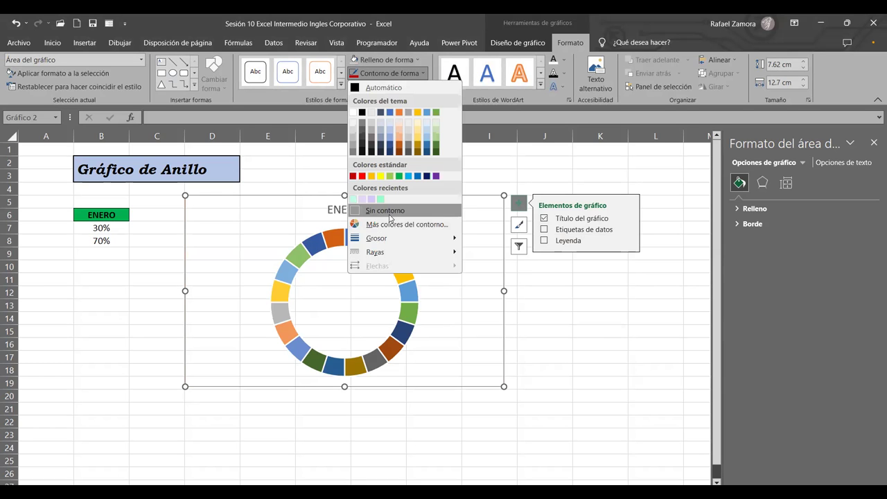
{"action": "key", "text": "Escape"}
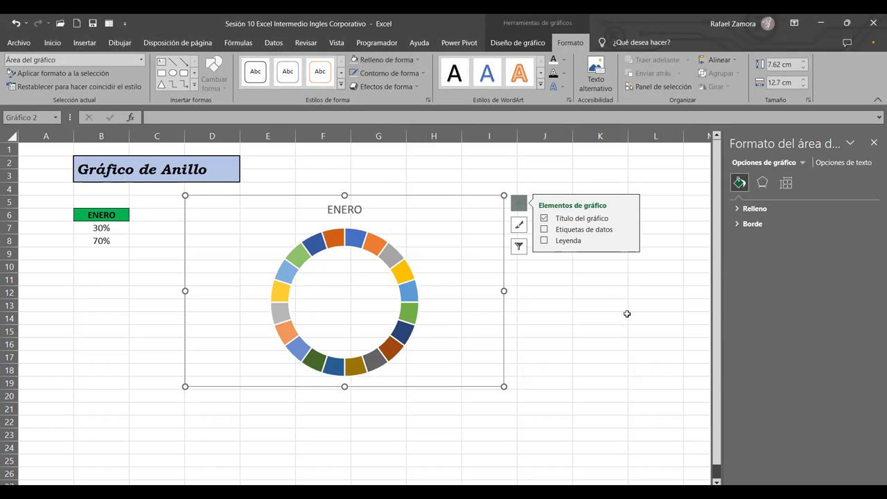
{"action": "left_click", "coordinate": [627, 314]}
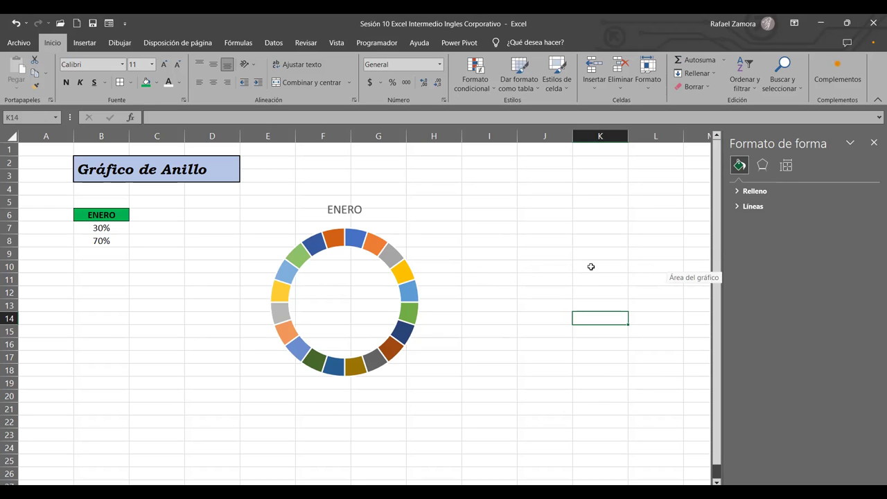
- Set the doughnut chart area to no fill and no outline, then close the Formato pane
{"action": "left_click", "coordinate": [449, 234]}
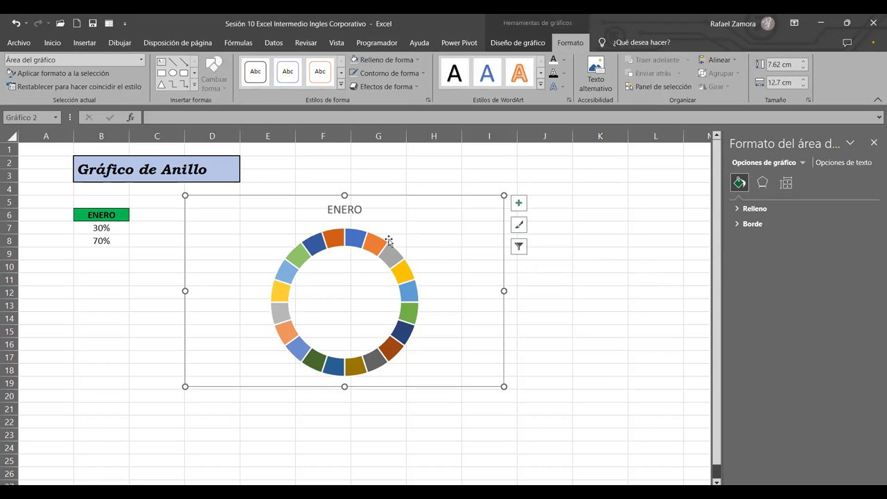
{"action": "mouse_move", "coordinate": [375, 240]}
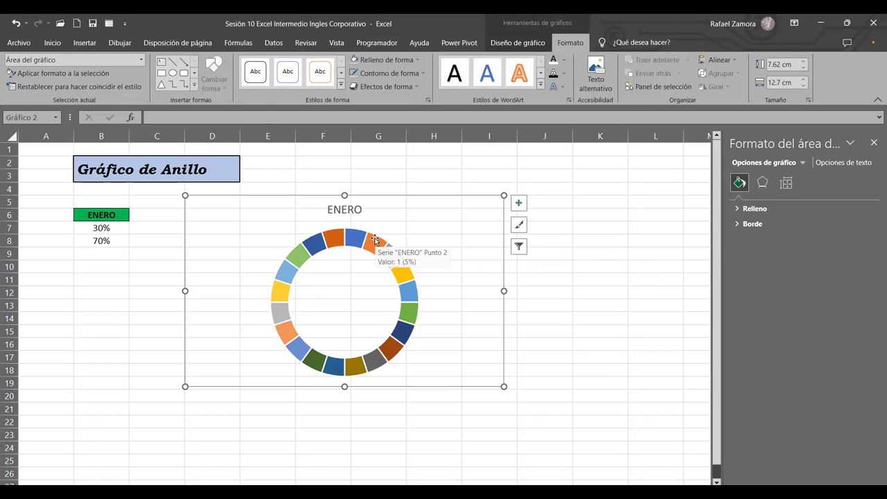
{"action": "left_click", "coordinate": [589, 291]}
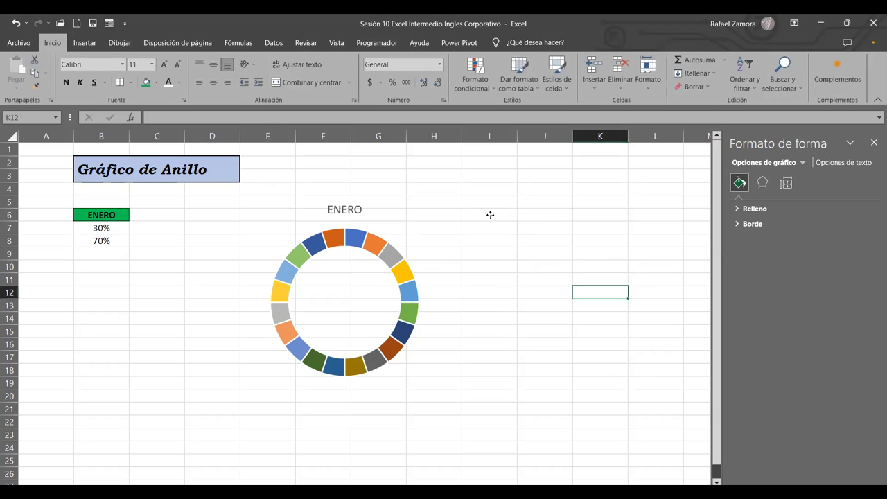
{"action": "left_click", "coordinate": [457, 222]}
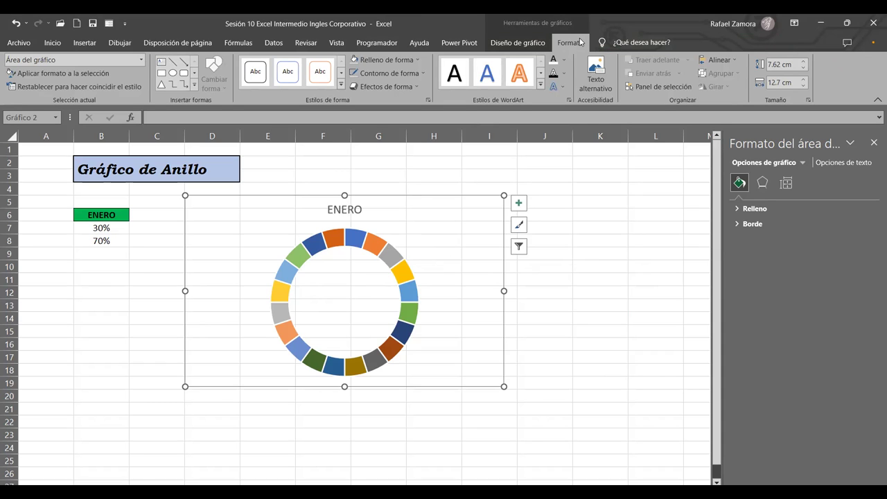
{"action": "left_click", "coordinate": [414, 62]}
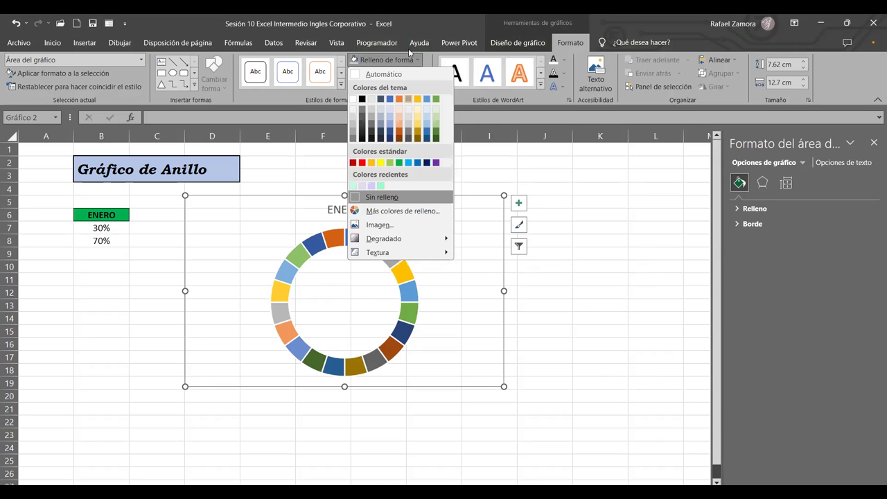
{"action": "left_click", "coordinate": [414, 74]}
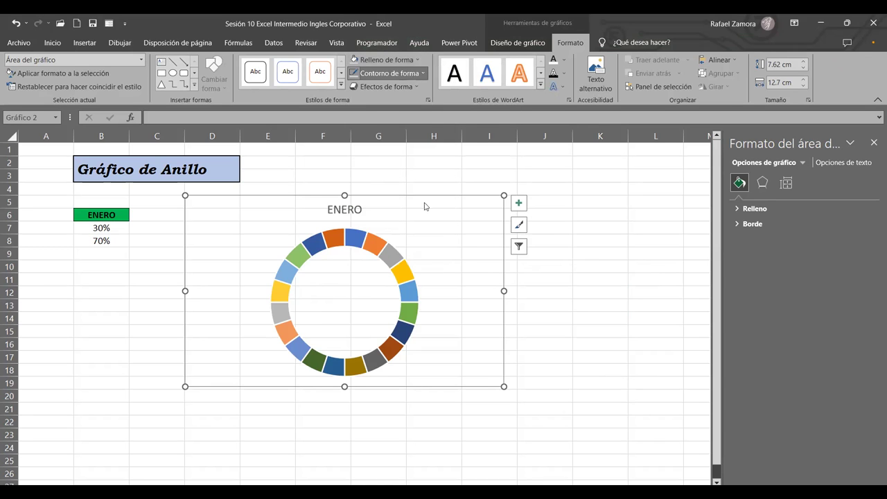
{"action": "left_click", "coordinate": [416, 73]}
{"action": "left_click", "coordinate": [606, 257]}
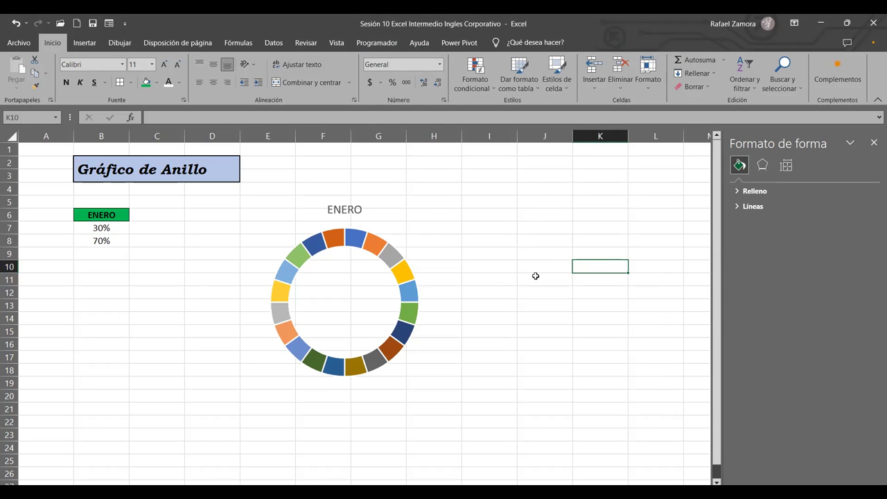
{"action": "left_click", "coordinate": [874, 142]}
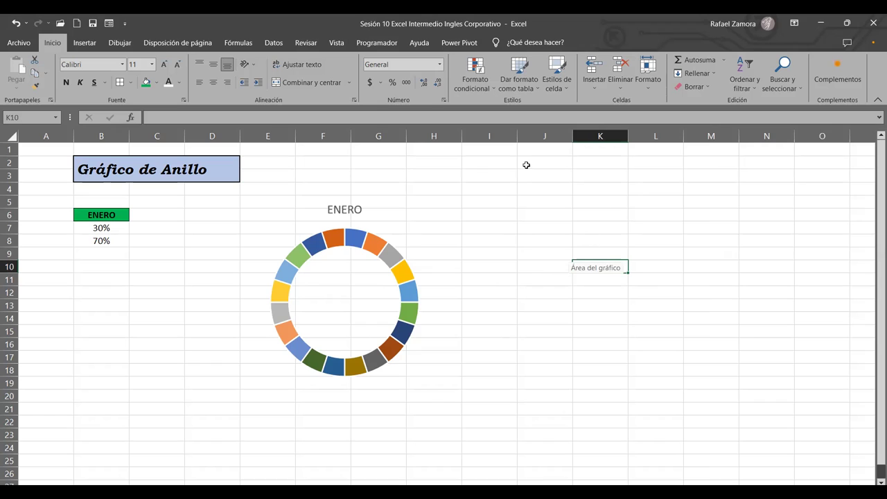
- Reopen the formatting pane on an orange doughnut ring segment
{"action": "left_click", "coordinate": [372, 249]}
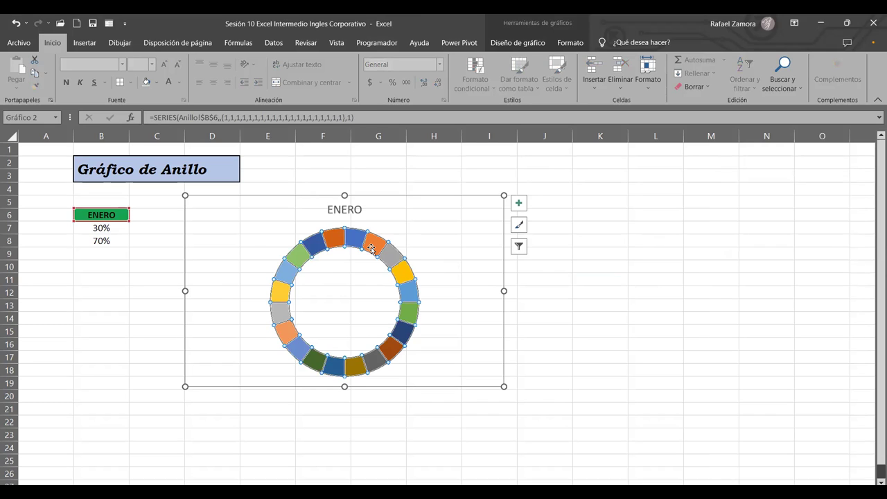
{"action": "double_click", "coordinate": [372, 249]}
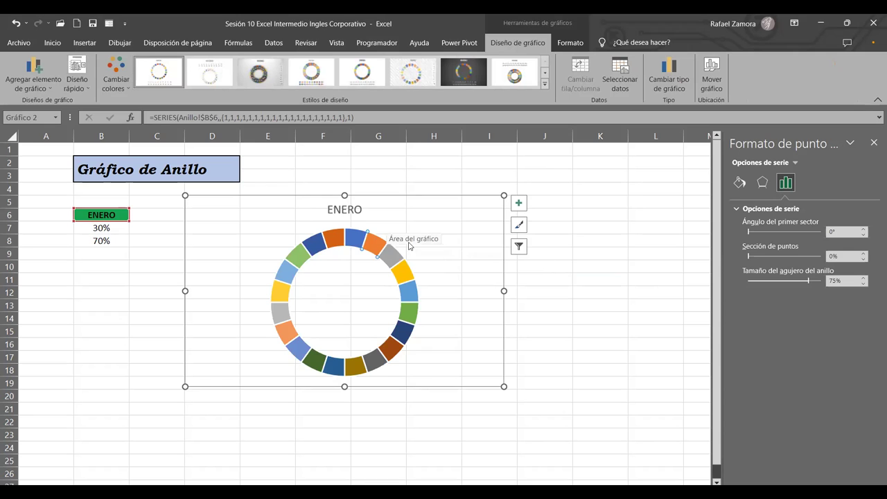
{"action": "left_click", "coordinate": [612, 253]}
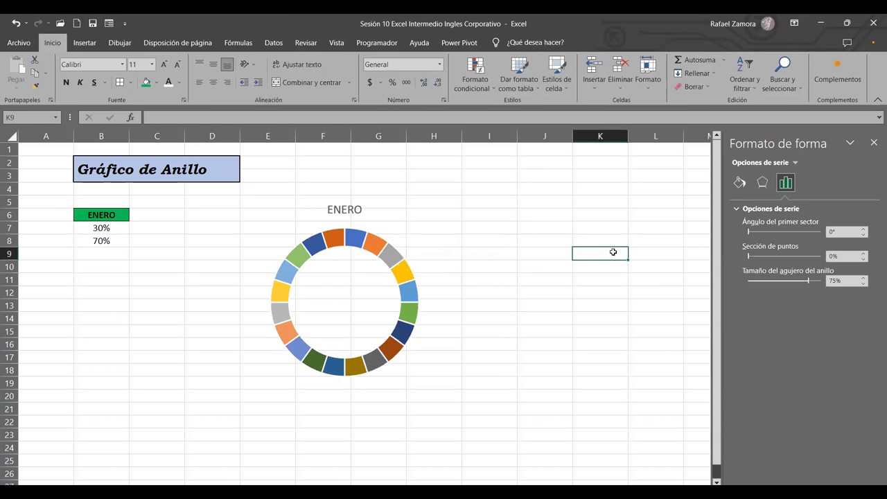
- Give the whole ENERO doughnut ring series a solid green fill
{"action": "left_click", "coordinate": [354, 238]}
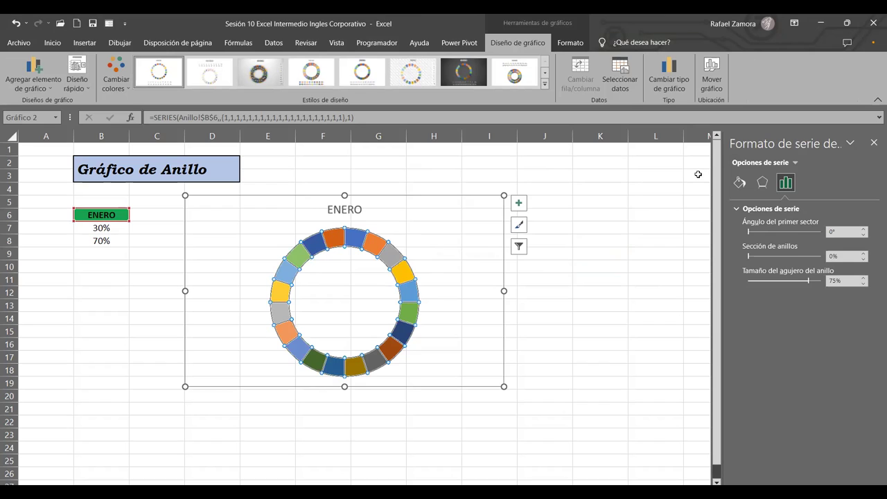
{"action": "left_click", "coordinate": [739, 183]}
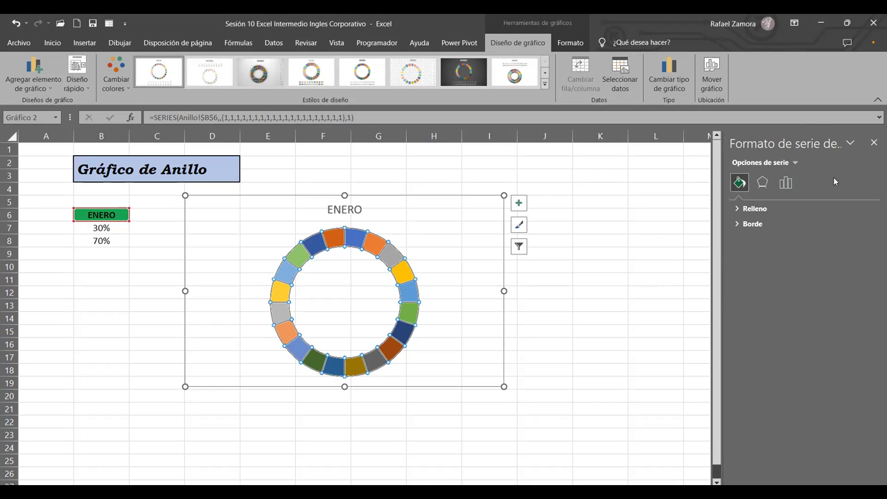
{"action": "left_click", "coordinate": [751, 209]}
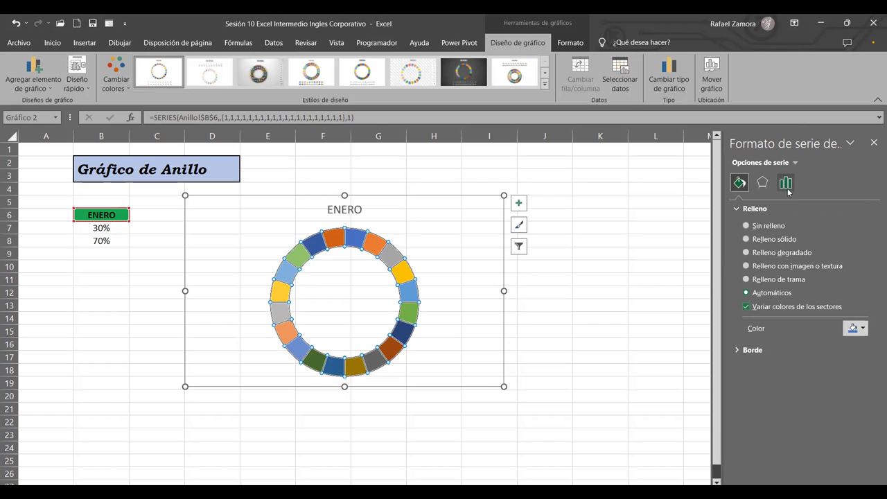
{"action": "left_click", "coordinate": [761, 244]}
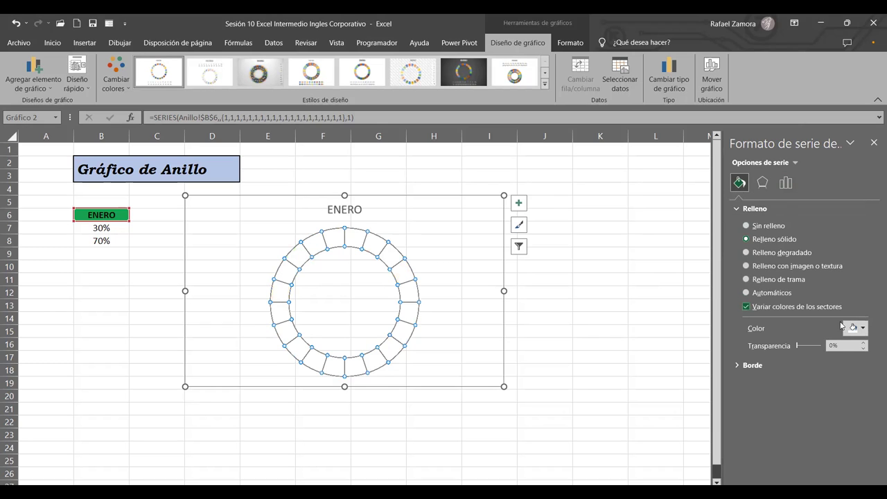
{"action": "left_click", "coordinate": [864, 330]}
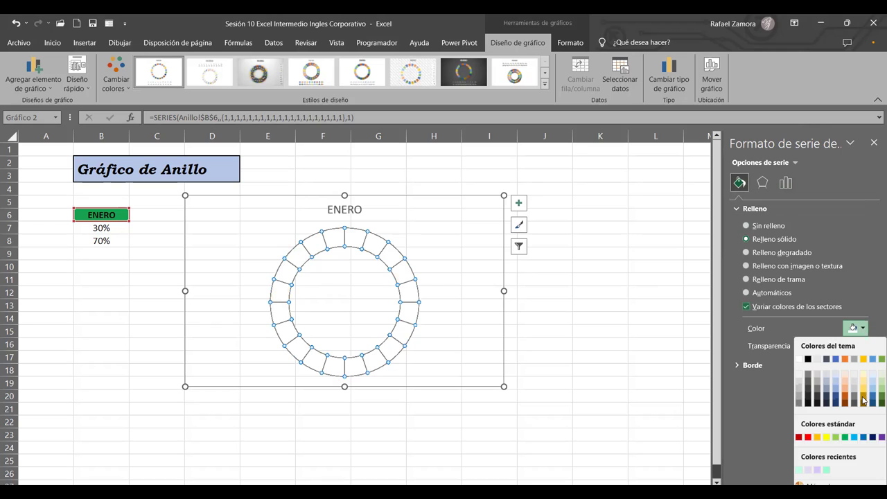
{"action": "left_click", "coordinate": [845, 438]}
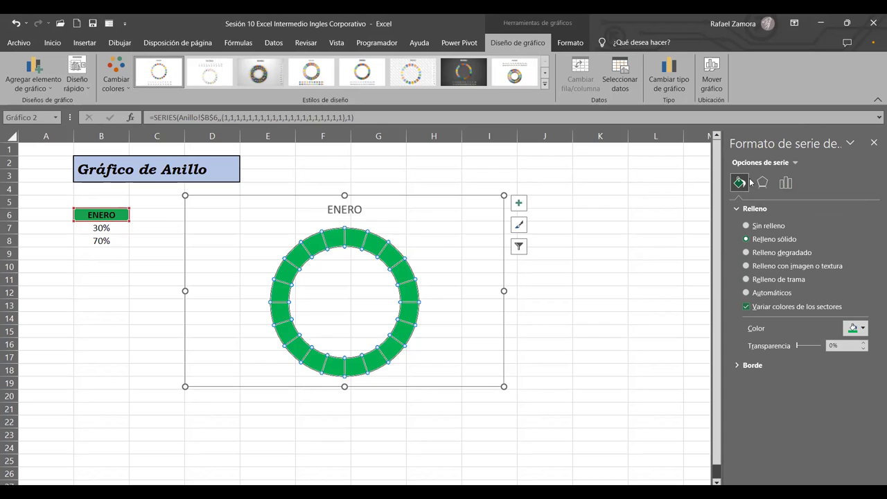
- Change the doughnut hole size from 75% to 45% in Opciones de serie
{"action": "left_click", "coordinate": [786, 184]}
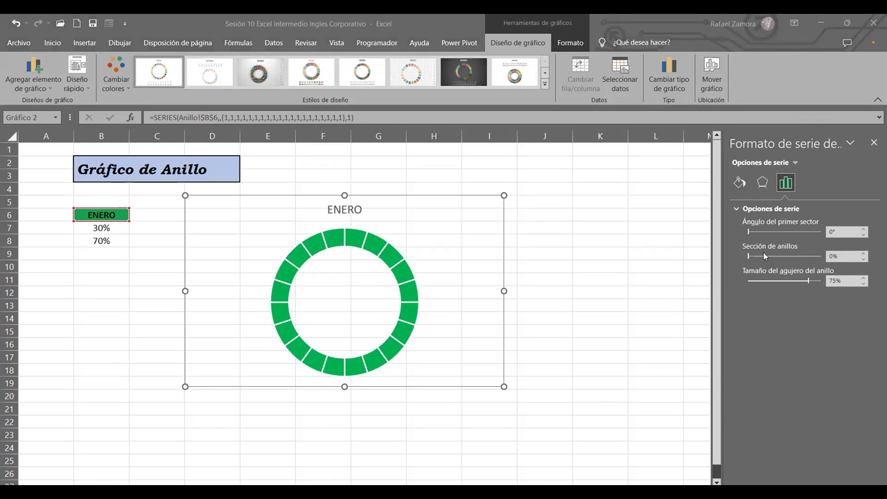
{"action": "left_click", "coordinate": [847, 258]}
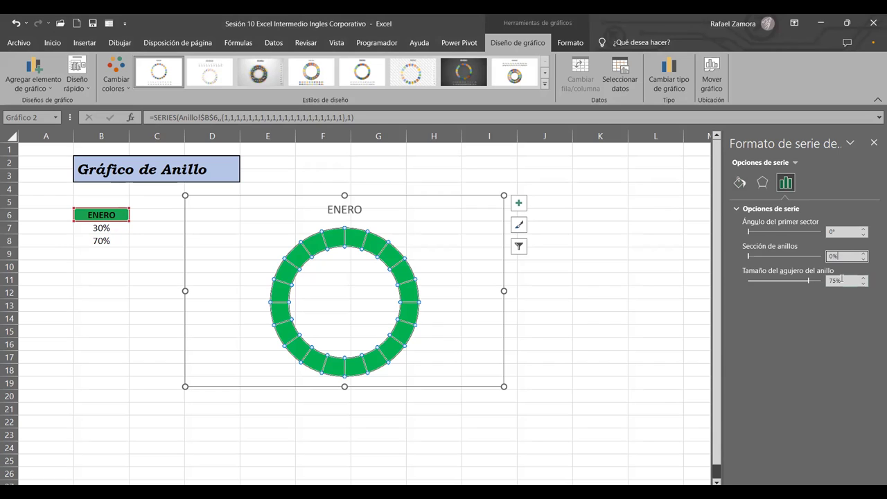
{"action": "left_click_drag", "start_coordinate": [841, 280], "coordinate": [733, 279]}
{"action": "type", "text": "45"}
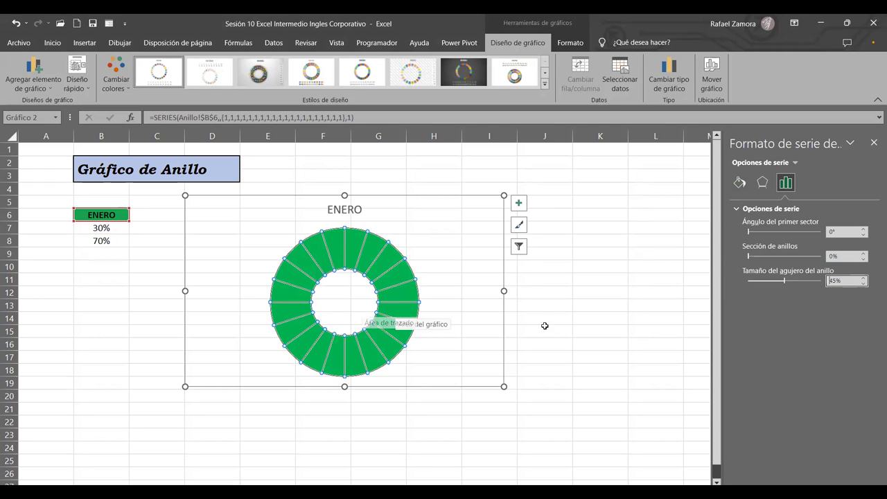
{"action": "left_click", "coordinate": [623, 306]}
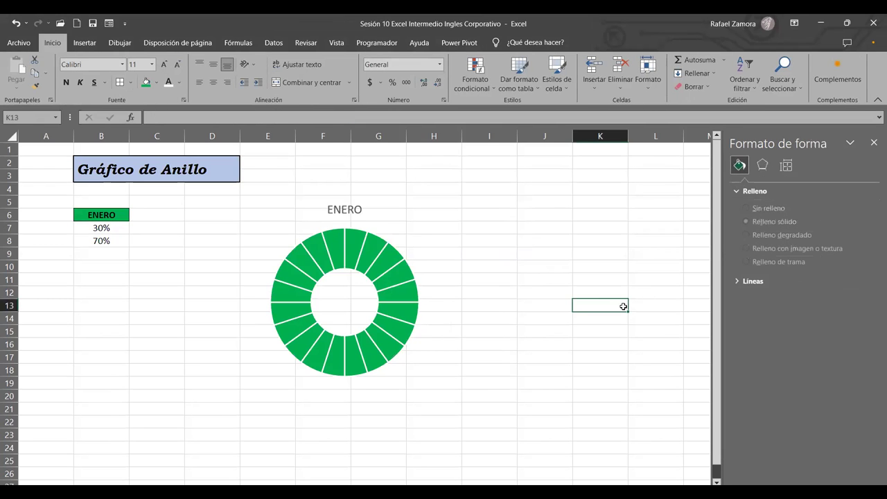
- Open the Seleccionar origen de datos dialog for the doughnut chart via Seleccionar datos
{"action": "mouse_move", "coordinate": [384, 254]}
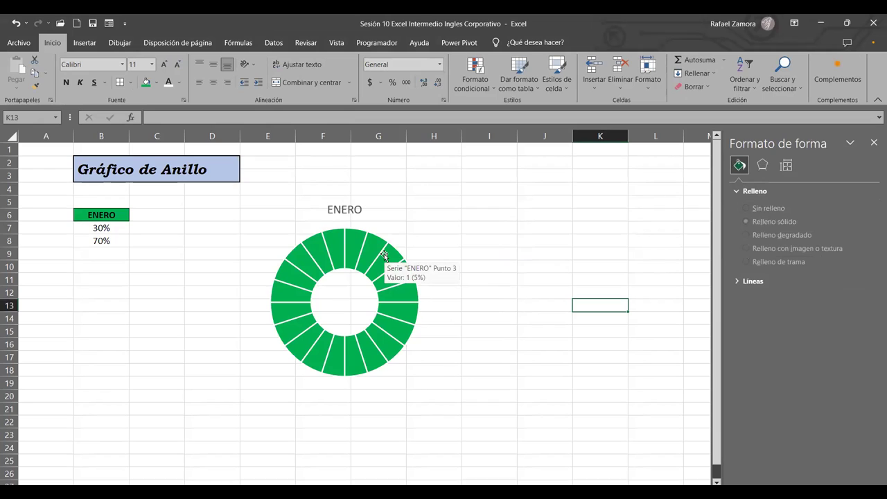
{"action": "mouse_move", "coordinate": [360, 271]}
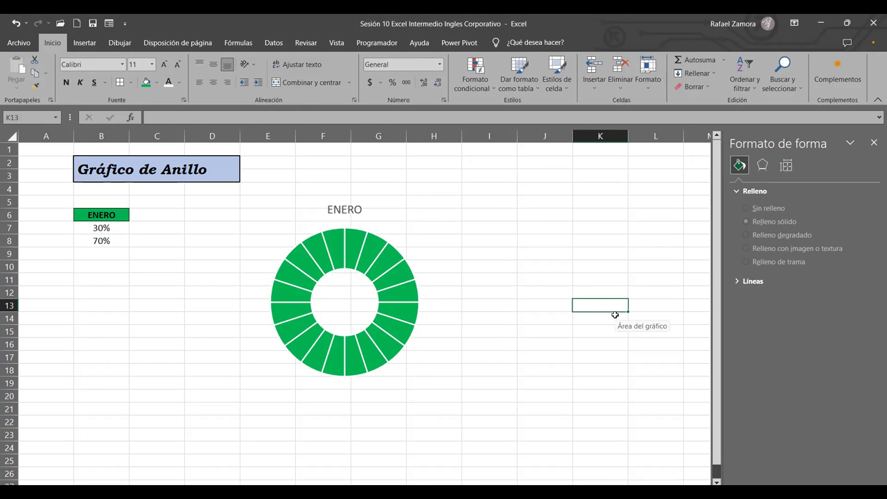
{"action": "left_click", "coordinate": [456, 234]}
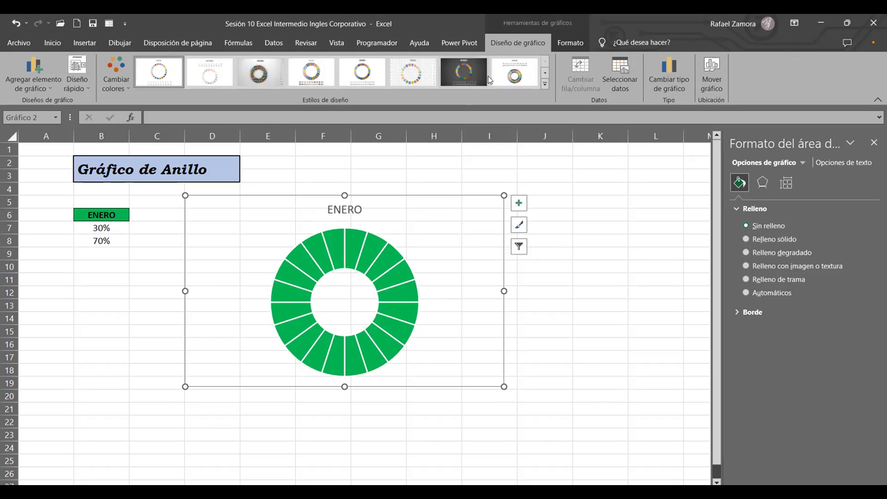
{"action": "right_click", "coordinate": [484, 208]}
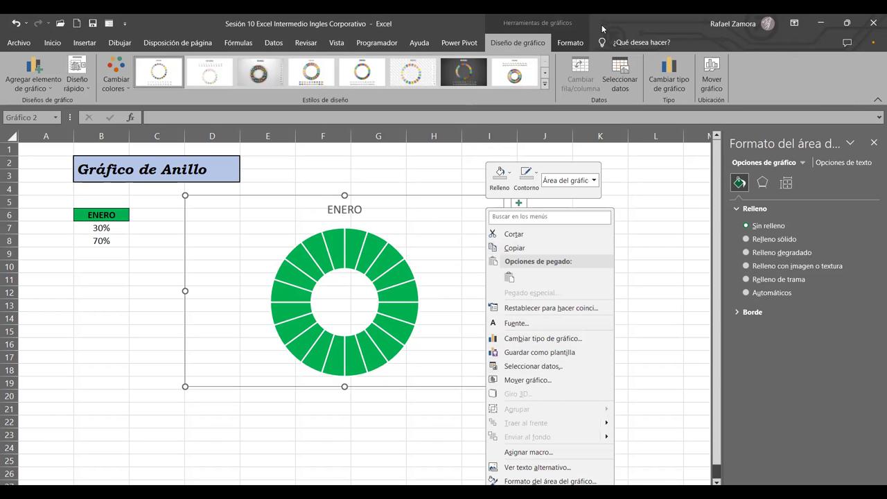
{"action": "left_click", "coordinate": [622, 75]}
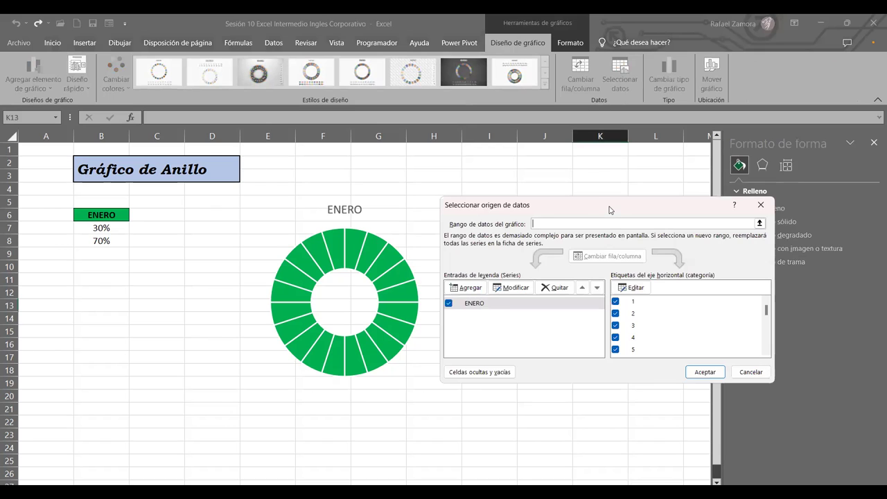
- Add a new series named from B6 with values B7:B8 to the doughnut
{"action": "left_click_drag", "start_coordinate": [600, 146], "coordinate": [601, 137]}
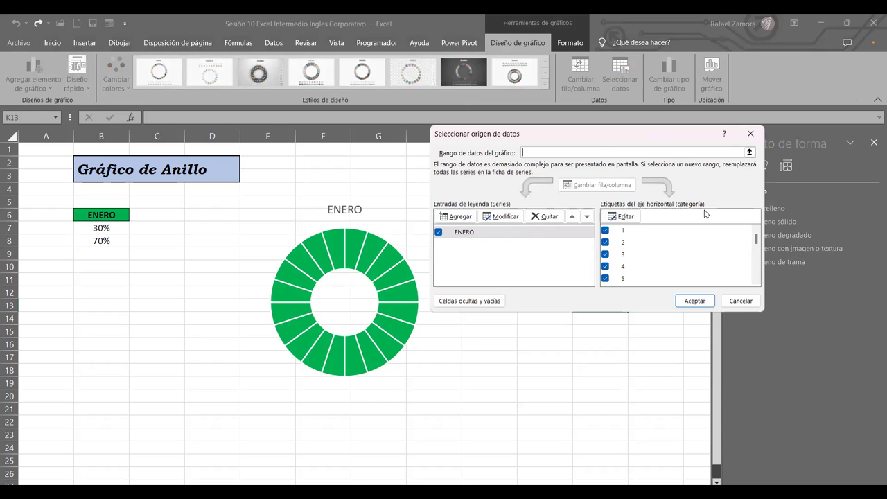
{"action": "left_click", "coordinate": [453, 216]}
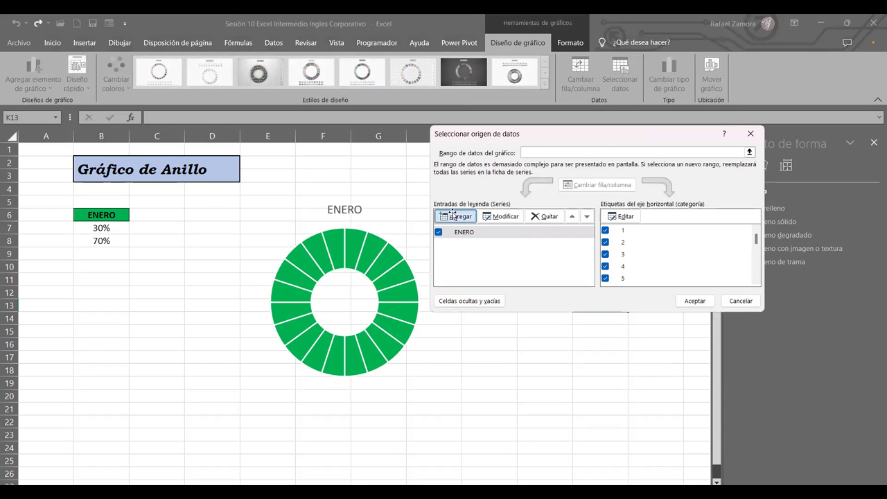
{"action": "left_click", "coordinate": [453, 216]}
{"action": "left_click_drag", "start_coordinate": [585, 254], "coordinate": [551, 155]}
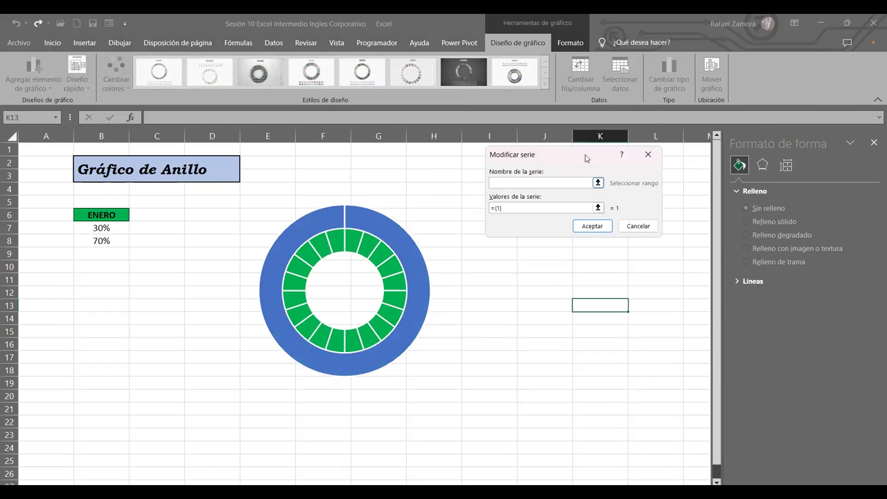
{"action": "left_click", "coordinate": [98, 217]}
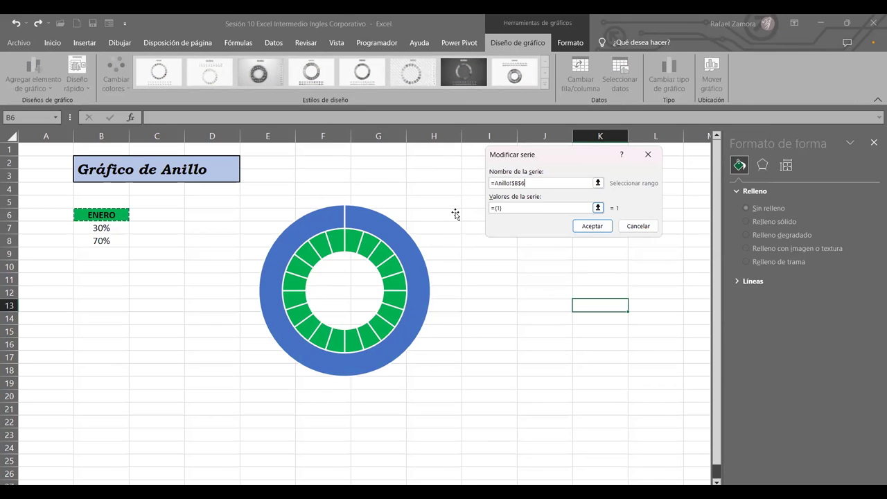
{"action": "left_click", "coordinate": [524, 207]}
{"action": "key", "text": "BackSpace"}
{"action": "key", "text": "BackSpace"}
{"action": "key", "text": "BackSpace"}
{"action": "key", "text": "BackSpace"}
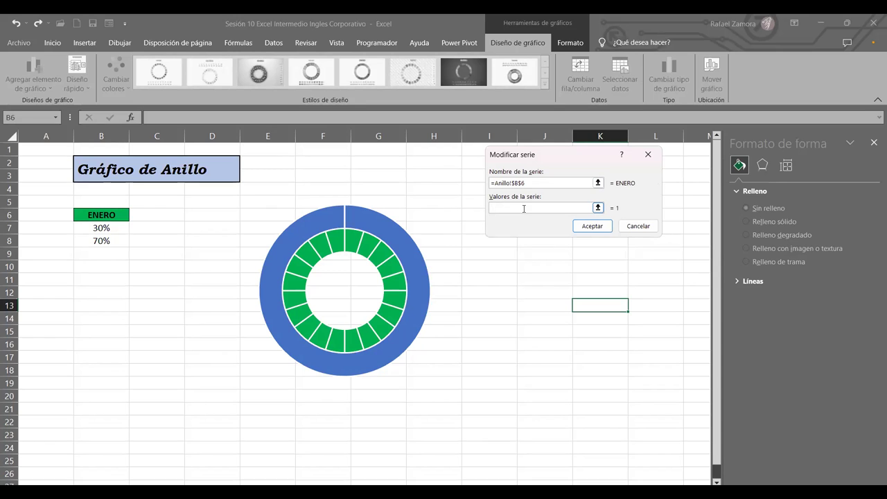
{"action": "left_click", "coordinate": [108, 227]}
{"action": "left_click", "coordinate": [108, 241], "text": "shift"}
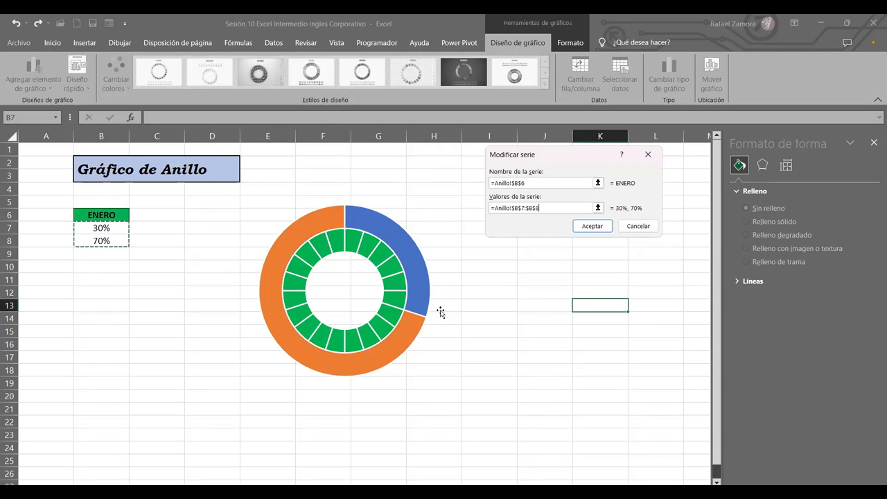
{"action": "left_click", "coordinate": [588, 228]}
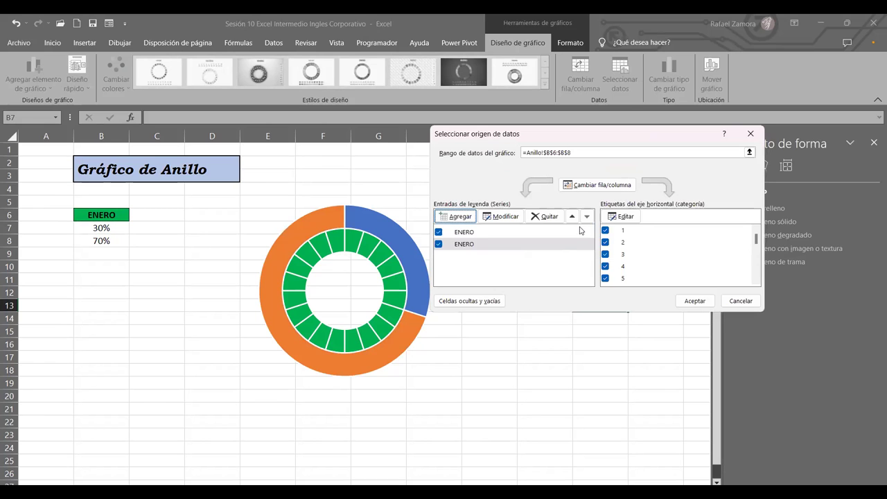
- Confirm the data source changes and select the outer 30%/70% ring series
{"action": "left_click", "coordinate": [696, 303]}
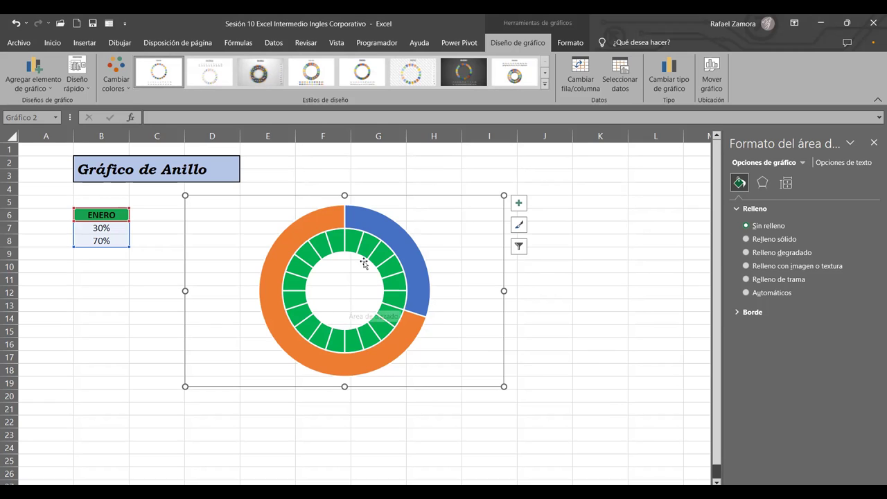
{"action": "mouse_move", "coordinate": [398, 224]}
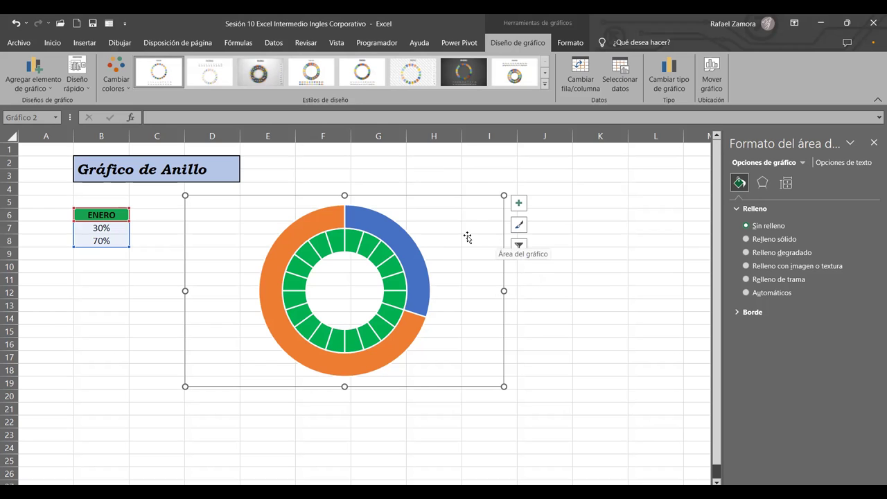
{"action": "left_click", "coordinate": [392, 228]}
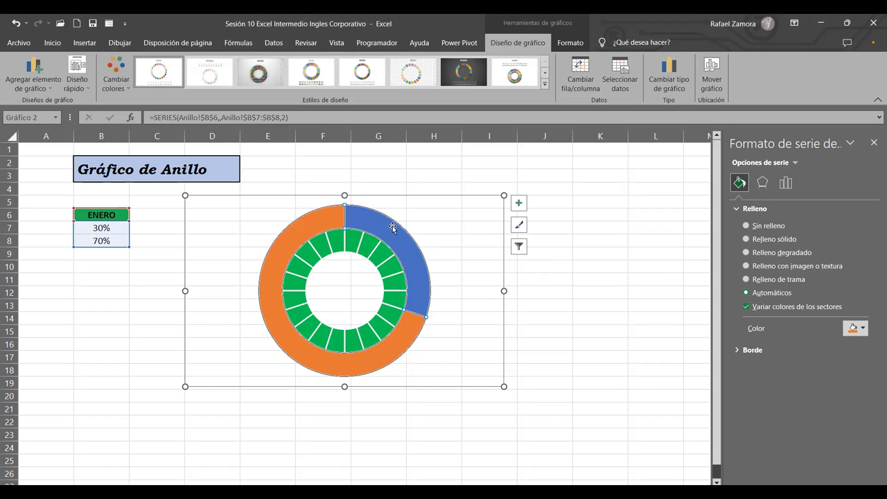
- Put the second ENERO series on the secondary axis in Cambiar tipo de gráfico de series
{"action": "right_click", "coordinate": [393, 228]}
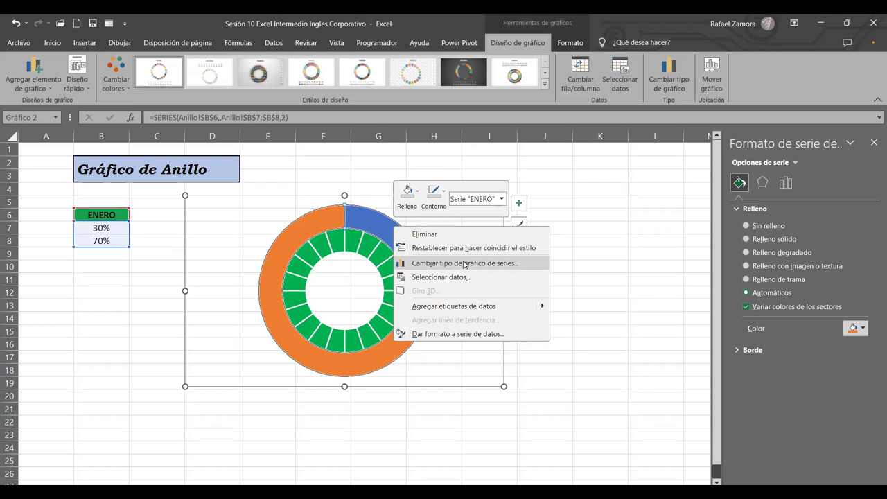
{"action": "left_click", "coordinate": [464, 264]}
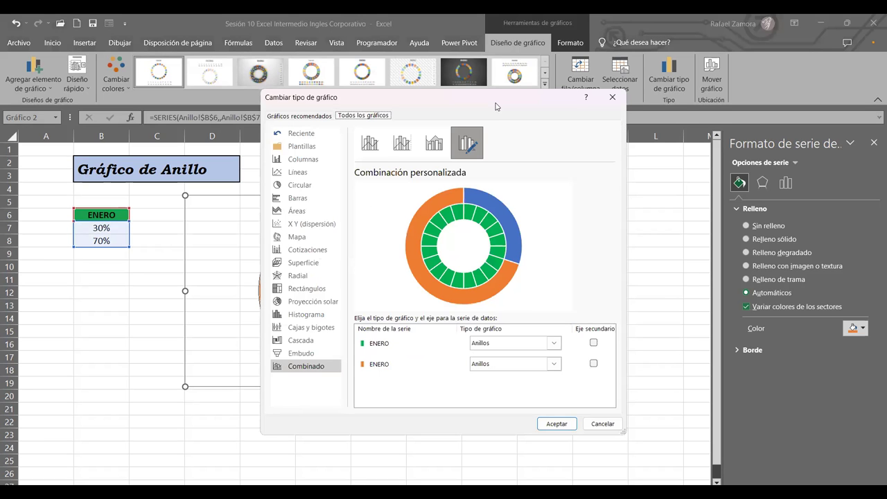
{"action": "left_click_drag", "start_coordinate": [495, 106], "coordinate": [560, 58]}
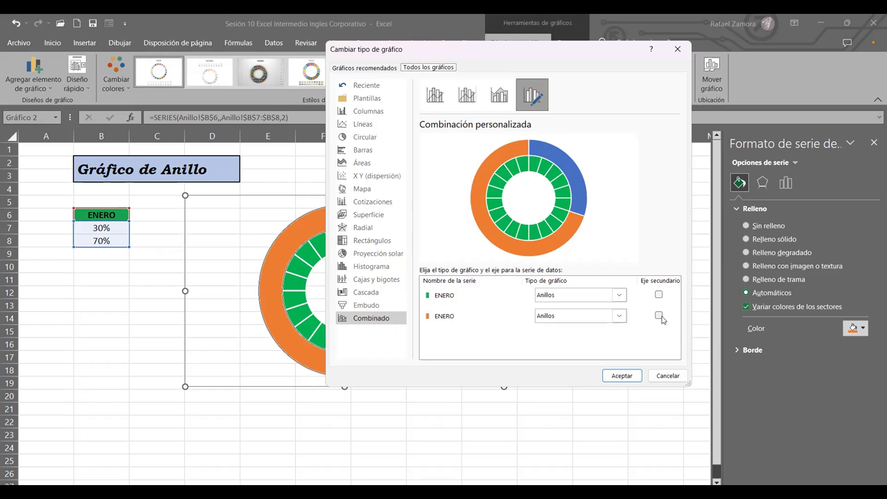
{"action": "left_click", "coordinate": [659, 316]}
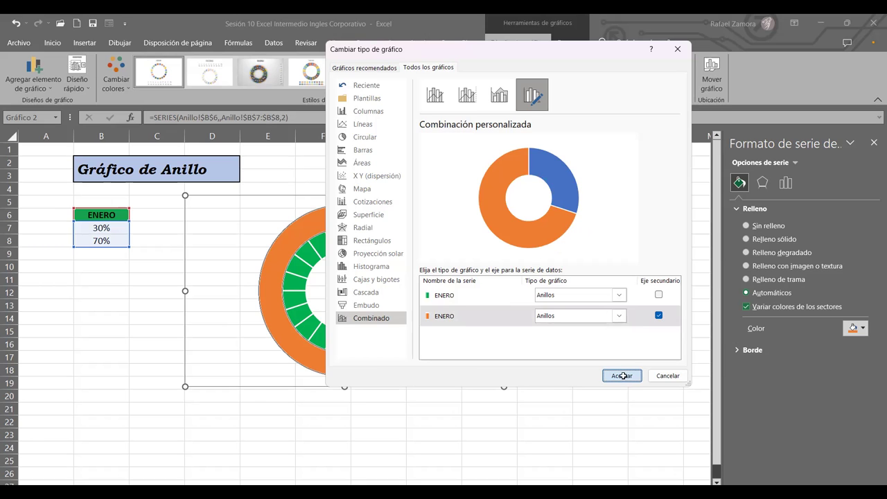
{"action": "left_click", "coordinate": [622, 376]}
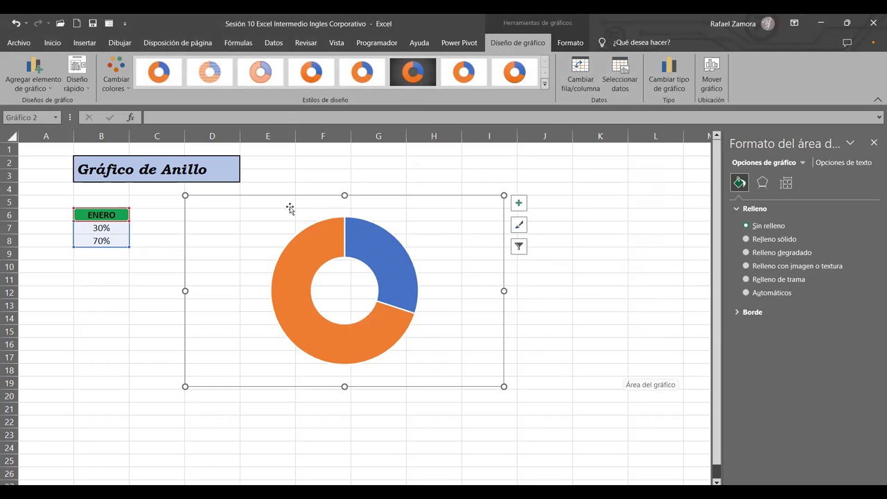
- Set the donut's 30% slice to Sin relleno so the green segments show through
{"action": "mouse_move", "coordinate": [386, 256]}
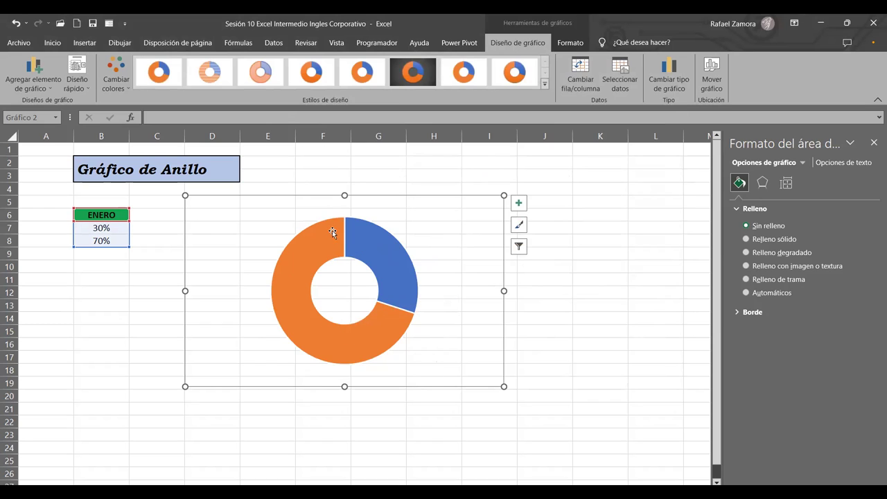
{"action": "mouse_move", "coordinate": [395, 347]}
{"action": "left_click", "coordinate": [395, 251]}
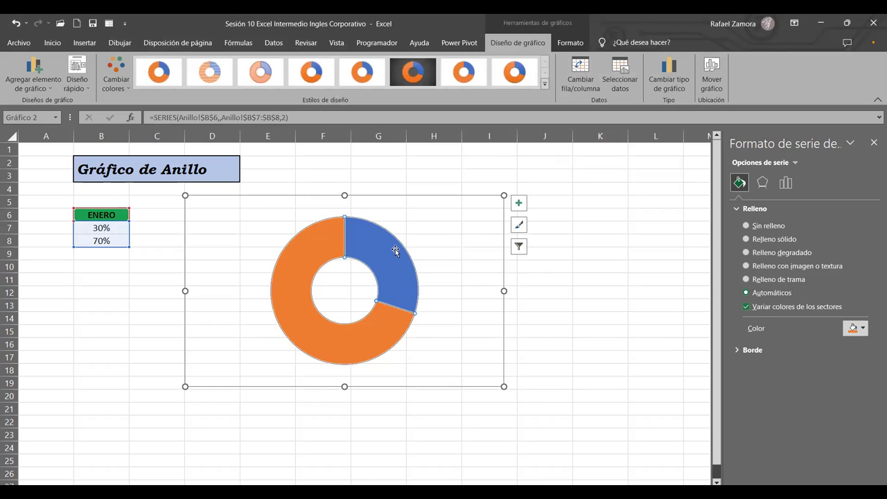
{"action": "left_click", "coordinate": [382, 257]}
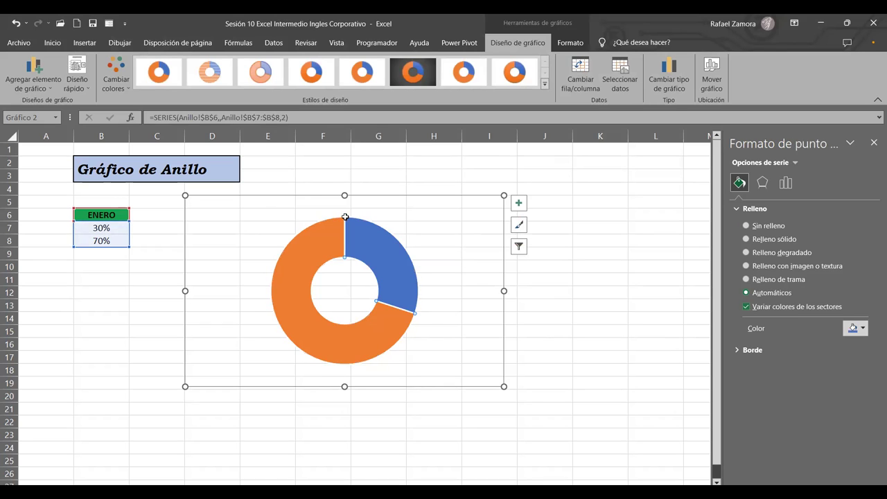
{"action": "mouse_move", "coordinate": [399, 278]}
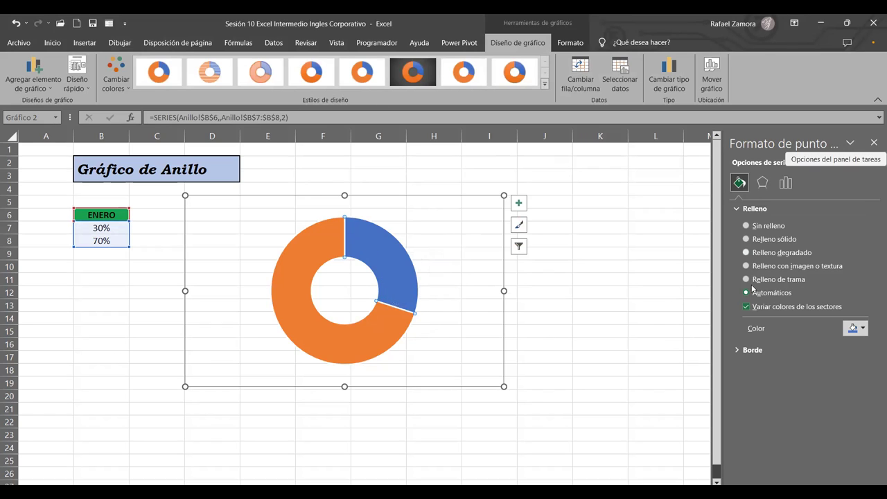
{"action": "left_click", "coordinate": [746, 225]}
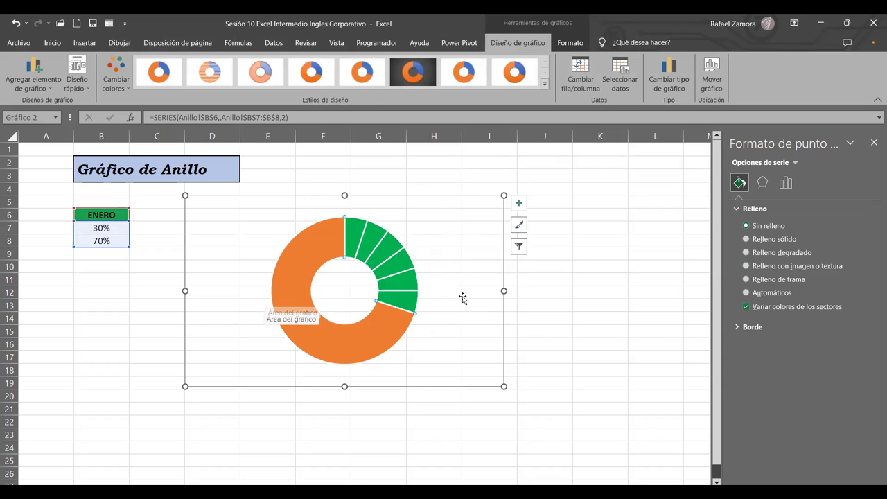
{"action": "left_click", "coordinate": [300, 248]}
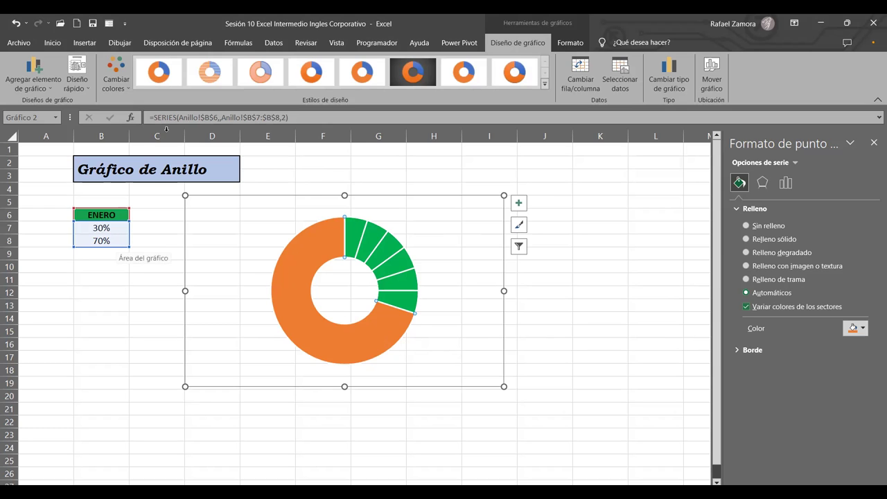
- Fill the 70% slice with solid white at 25% transparency
{"action": "left_click", "coordinate": [781, 239]}
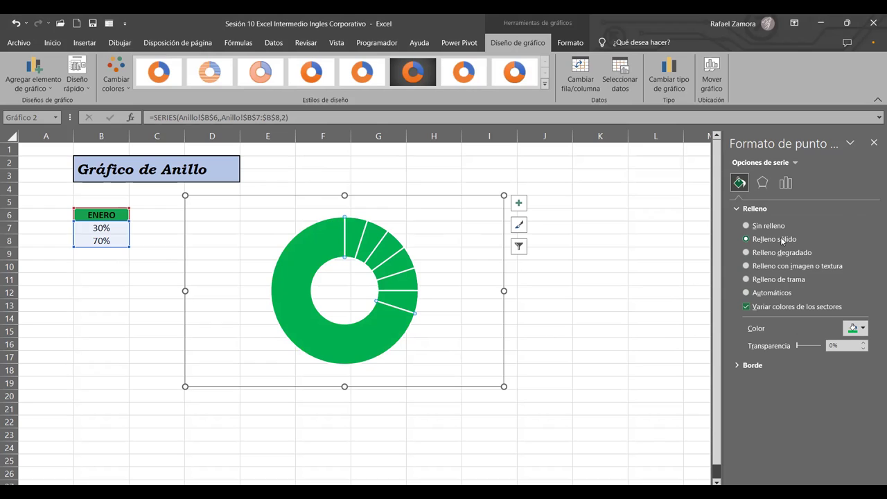
{"action": "left_click", "coordinate": [864, 328]}
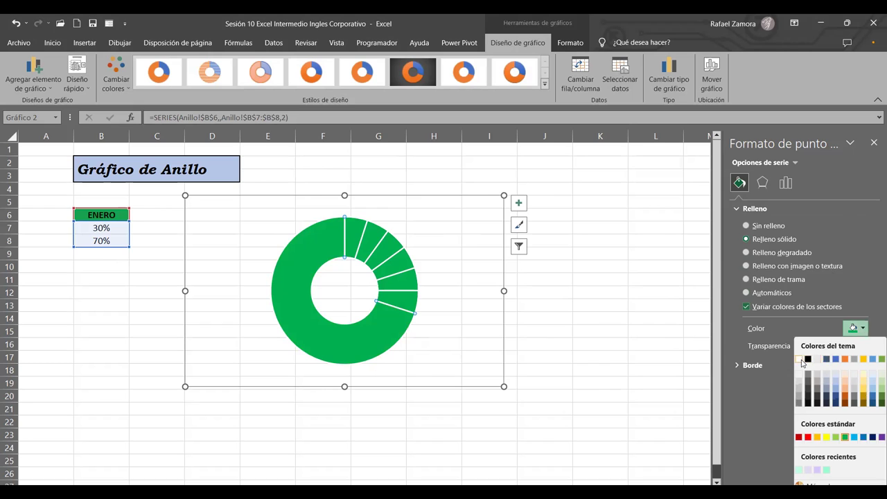
{"action": "left_click", "coordinate": [800, 360]}
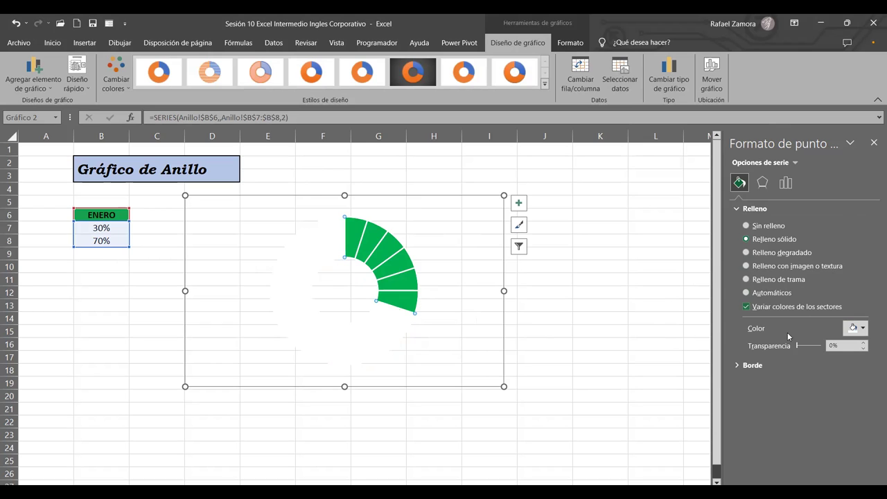
{"action": "double_click", "coordinate": [842, 345]}
{"action": "type", "text": "25"}
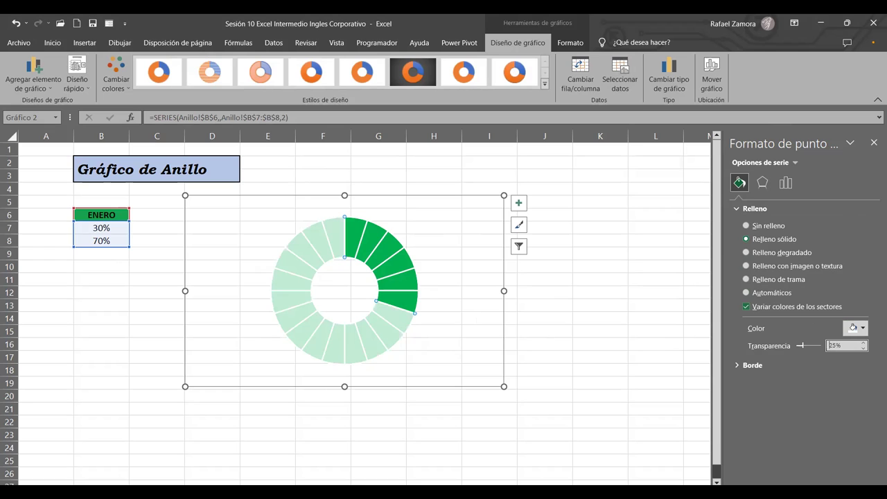
{"action": "left_click", "coordinate": [604, 278]}
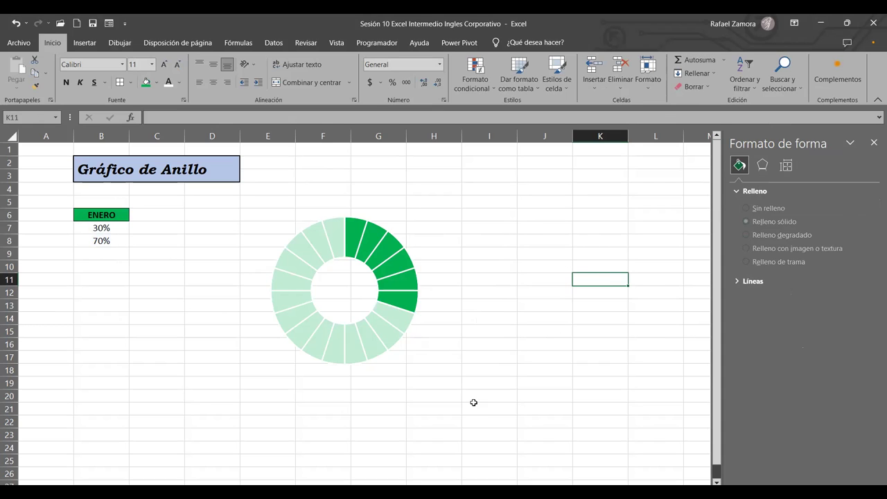
- Draw a 1.86 × 2.47 cm rectangle over the centre hole of the donut chart
{"action": "left_click", "coordinate": [601, 239]}
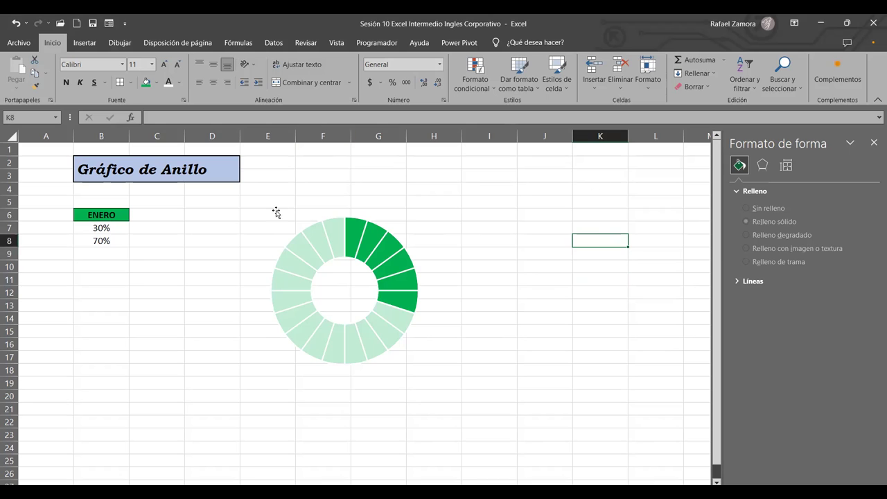
{"action": "left_click", "coordinate": [90, 37]}
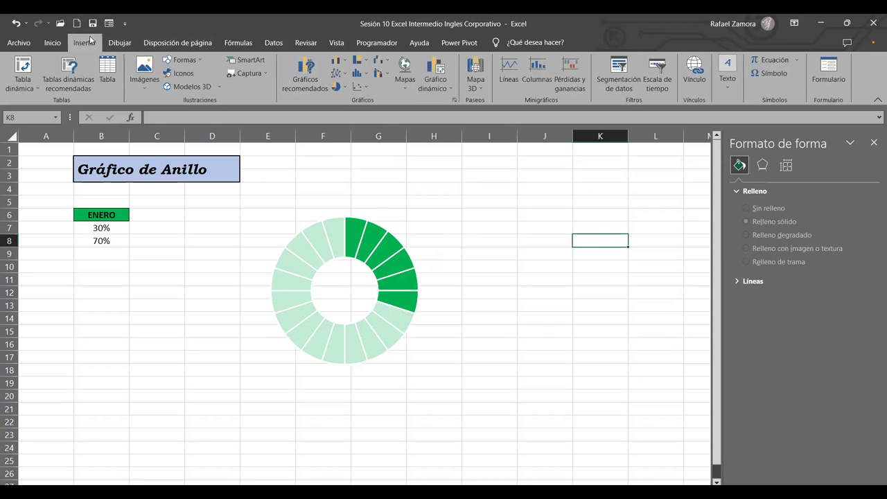
{"action": "left_click", "coordinate": [200, 63]}
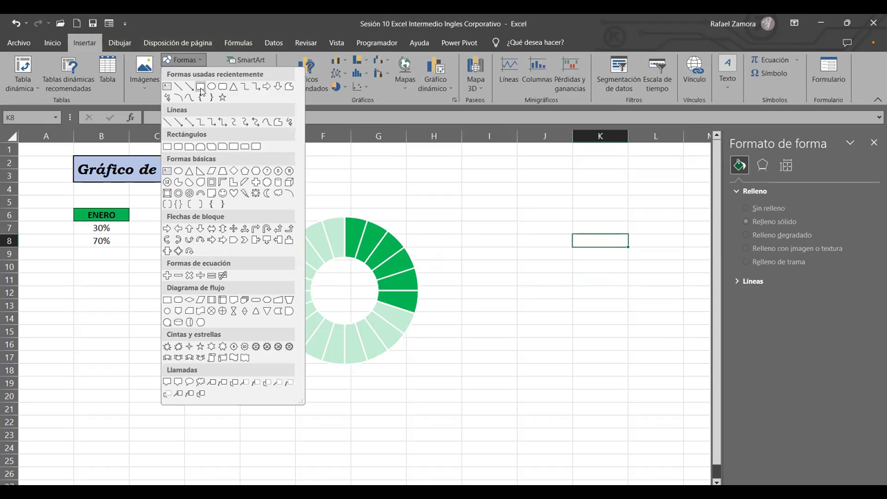
{"action": "left_click", "coordinate": [201, 85]}
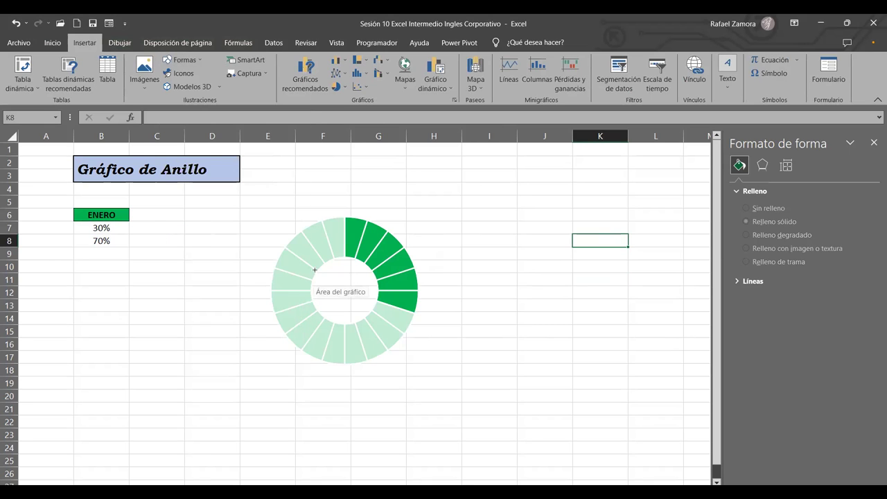
{"action": "left_click_drag", "start_coordinate": [326, 295], "coordinate": [376, 314]}
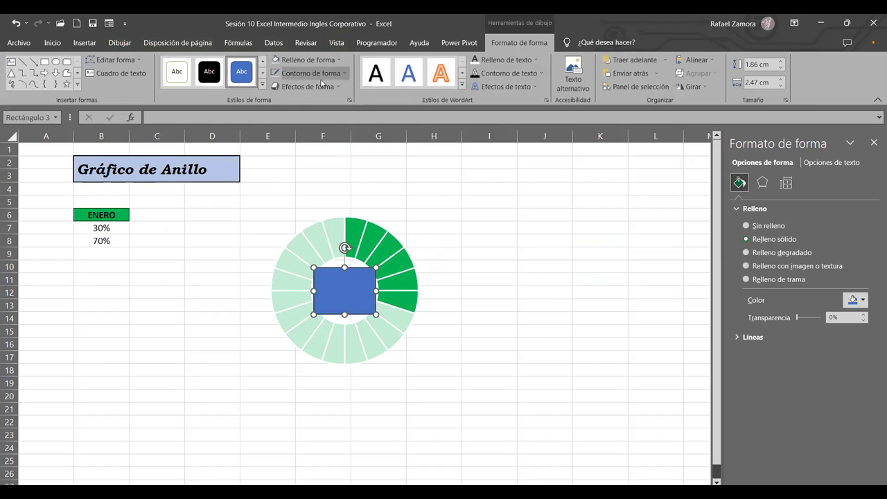
- Set the rectangle's shape fill to No Fill
{"action": "left_click", "coordinate": [277, 62]}
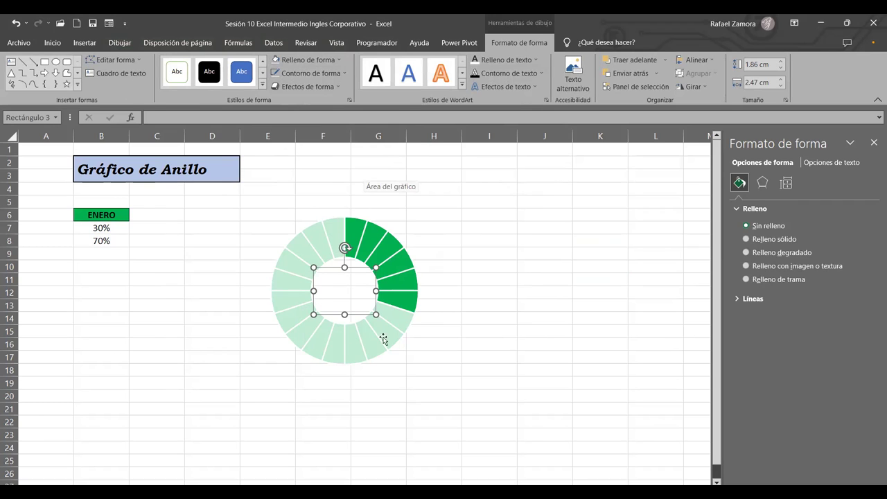
- Link the rectangle's text to cell B7 with the formula =$B$7
{"action": "left_click", "coordinate": [217, 117]}
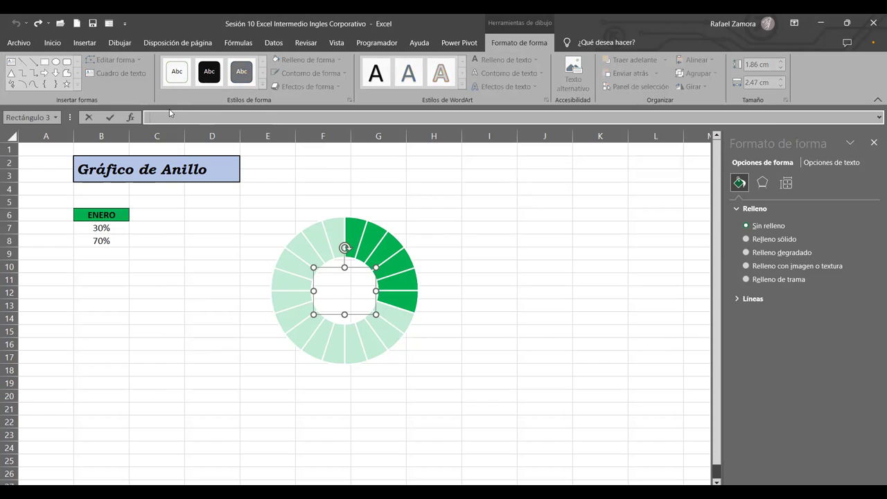
{"action": "type", "text": "="}
{"action": "left_click", "coordinate": [113, 229]}
{"action": "key", "text": "Return"}
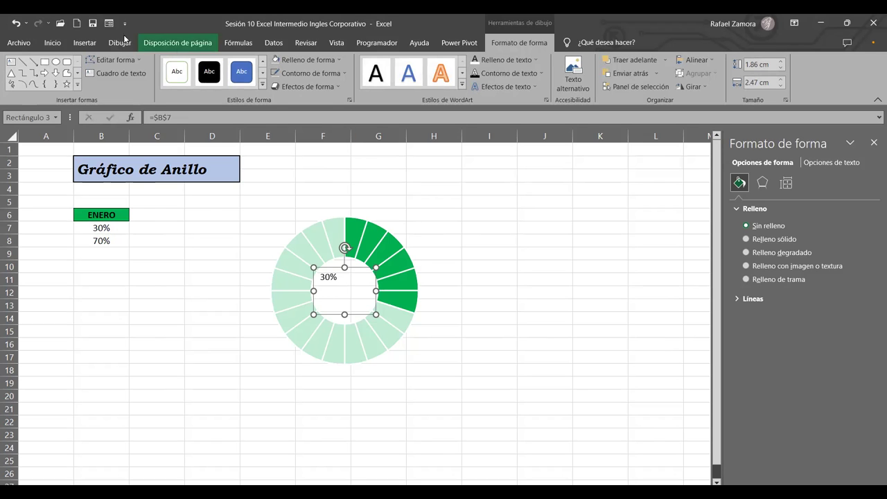
- Try middle and centre alignment, then undo the alignment, the B7 link and the fill removal
{"action": "left_click", "coordinate": [53, 42]}
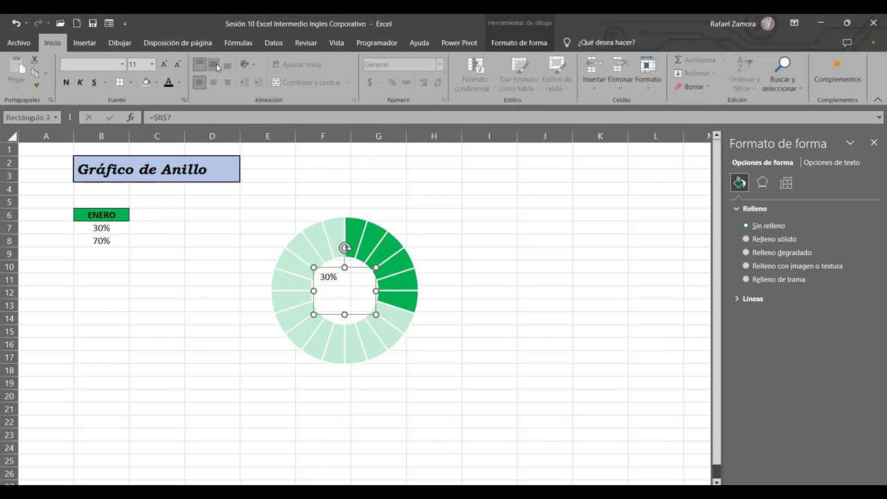
{"action": "left_click", "coordinate": [213, 64]}
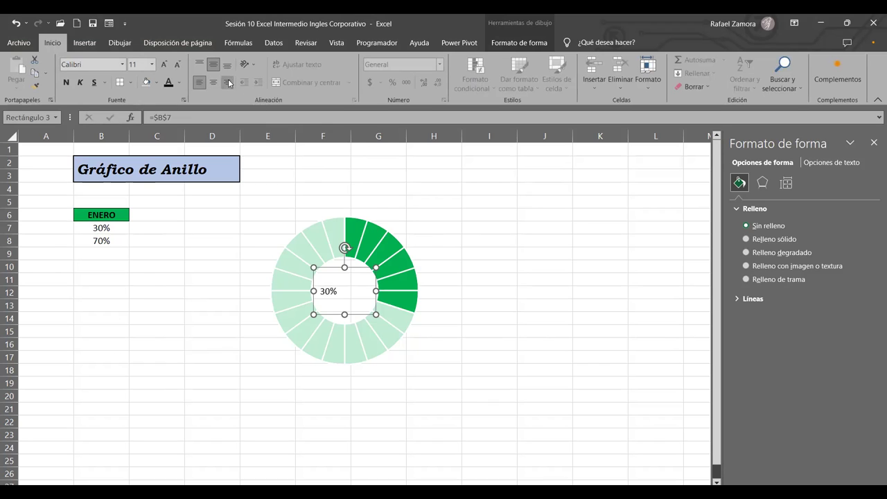
{"action": "left_click", "coordinate": [214, 84]}
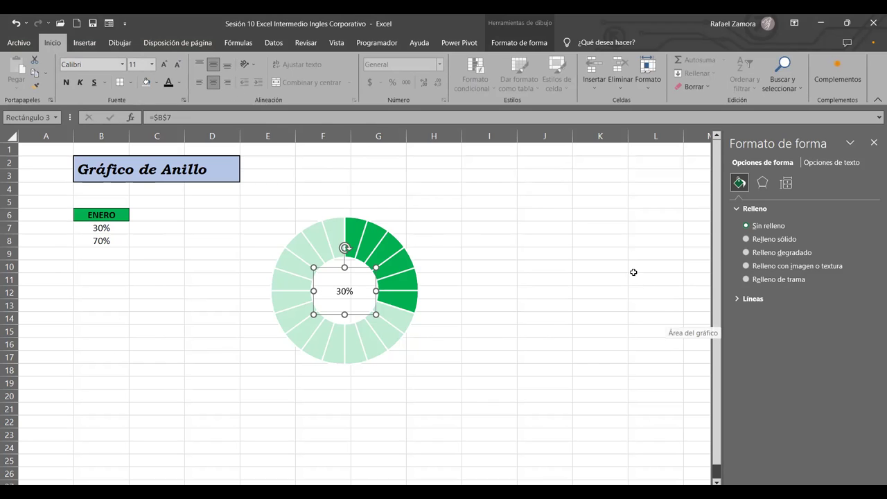
{"action": "key", "text": "ctrl+l"}
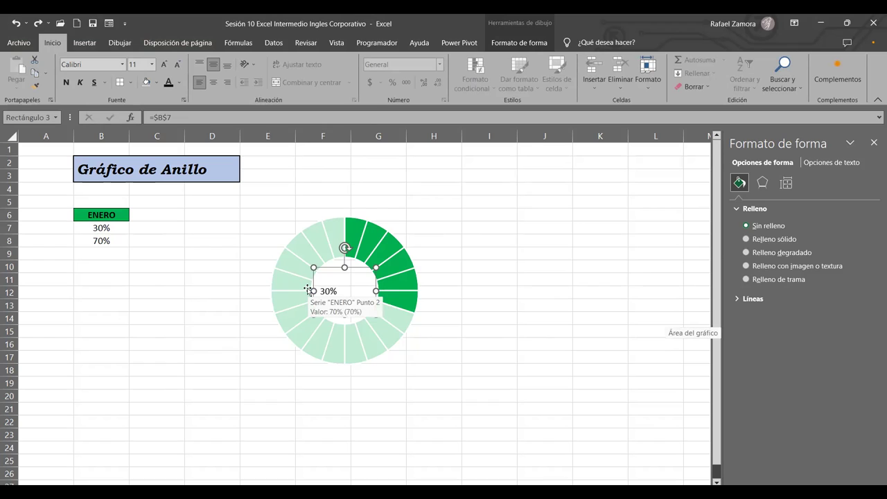
{"action": "key", "text": "ctrl+z"}
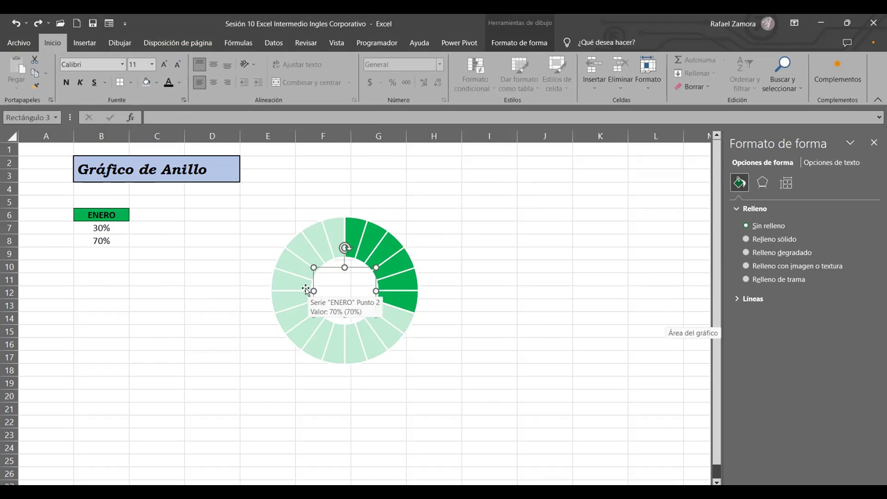
{"action": "key", "text": "ctrl+z"}
{"action": "key", "text": "ctrl+z"}
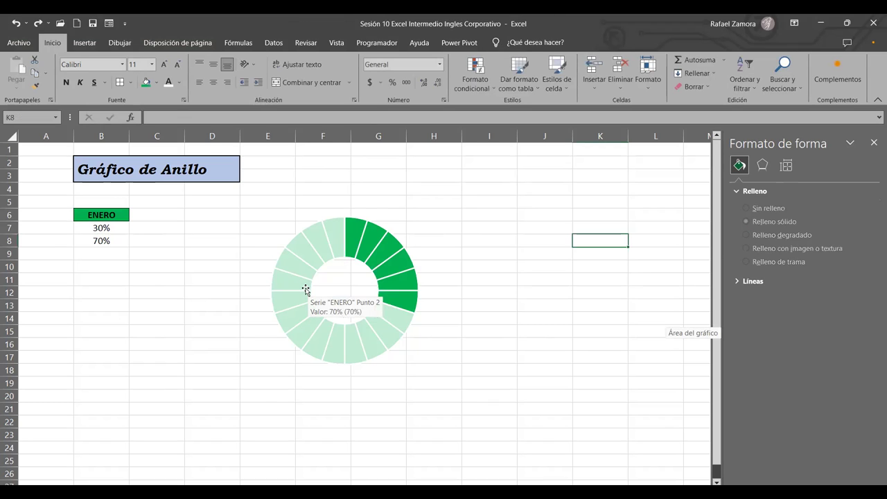
- Draw a 2.12 × 2.54 cm rectangle over the ring's hole with no fill and a faint grey outline
{"action": "left_click", "coordinate": [95, 49]}
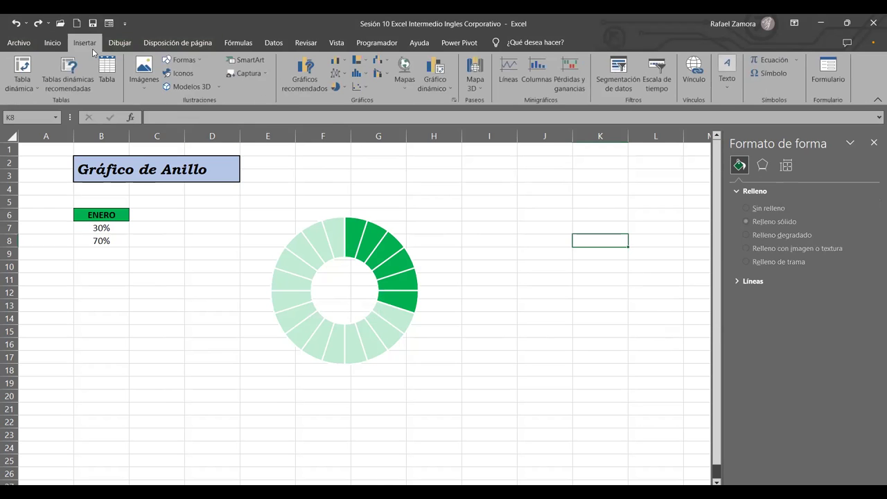
{"action": "left_click", "coordinate": [183, 64]}
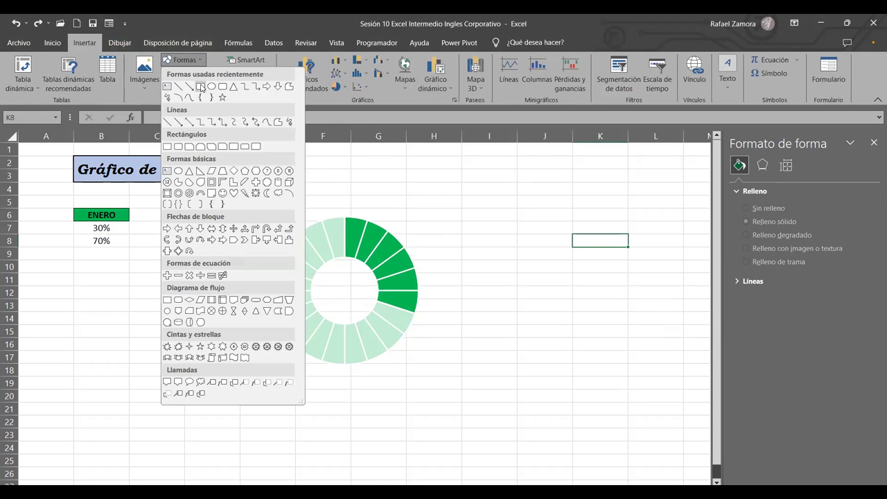
{"action": "left_click", "coordinate": [201, 87]}
{"action": "mouse_move", "coordinate": [313, 265]}
{"action": "left_mouse_down"}
{"action": "mouse_move", "coordinate": [326, 296]}
{"action": "mouse_move", "coordinate": [377, 316]}
{"action": "left_mouse_up"}
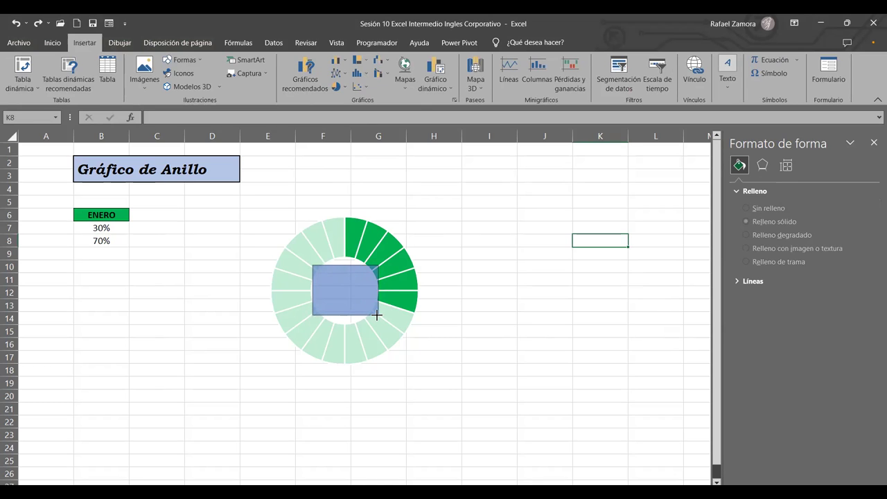
{"action": "left_click_drag", "start_coordinate": [377, 315], "coordinate": [378, 319]}
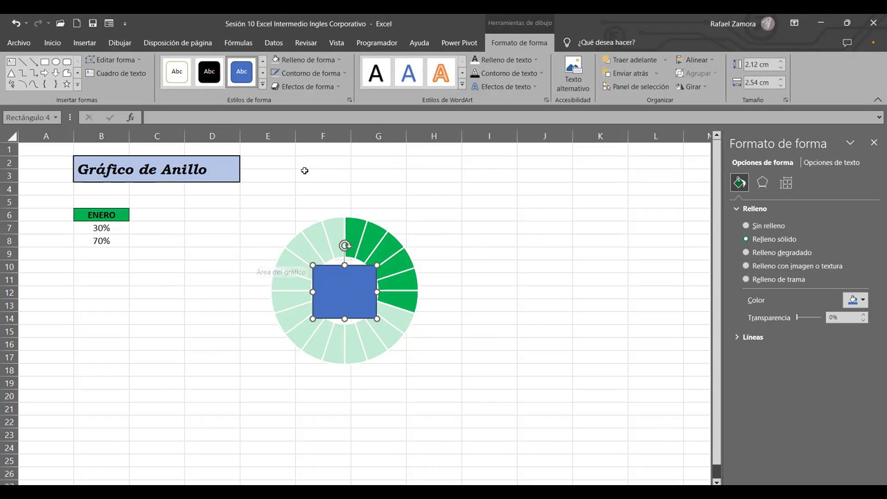
{"action": "left_click", "coordinate": [275, 61]}
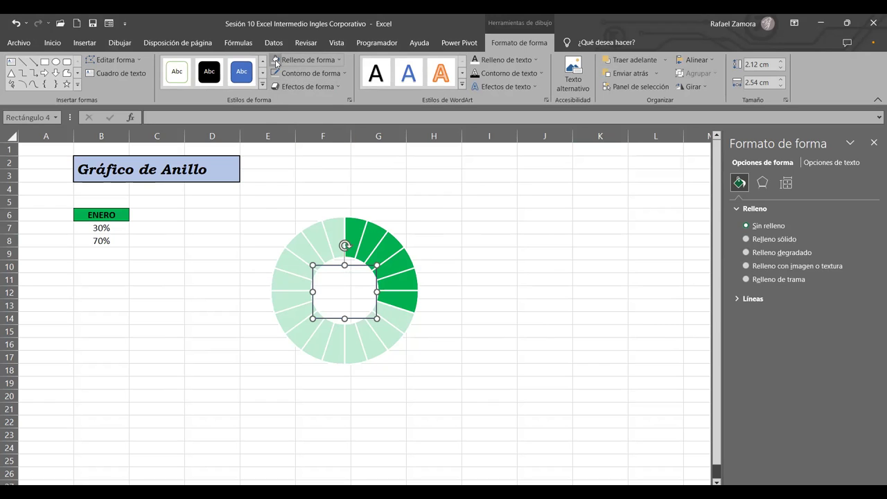
{"action": "left_click", "coordinate": [275, 78]}
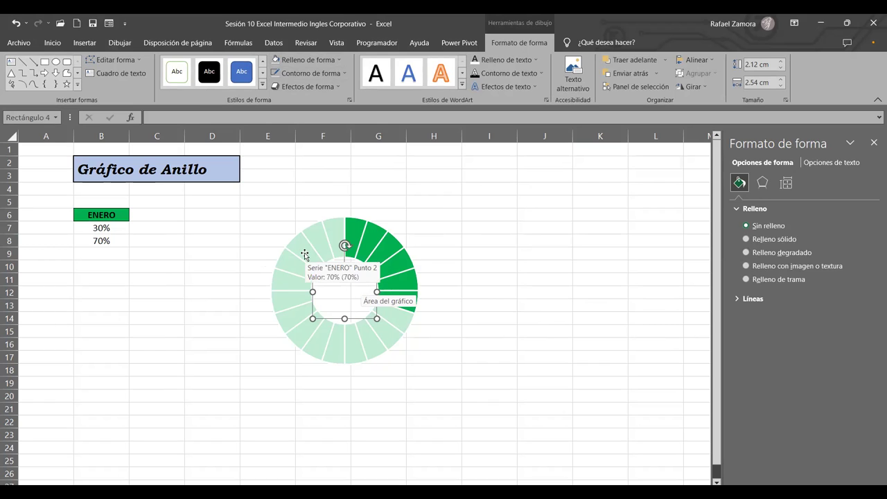
- Enter the formula =B7 for the rectangle so it shows 30% in the hole
{"action": "left_click", "coordinate": [172, 115]}
{"action": "type", "text": "="}
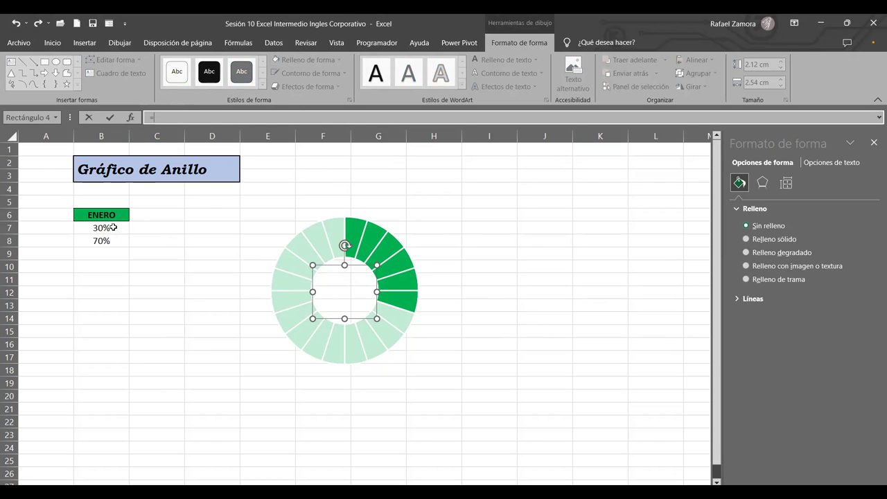
{"action": "left_click", "coordinate": [112, 228]}
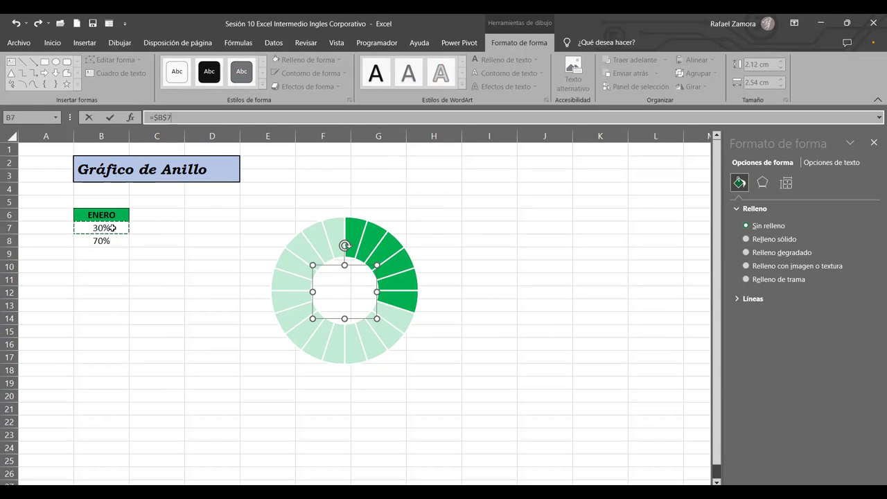
{"action": "key", "text": "Return"}
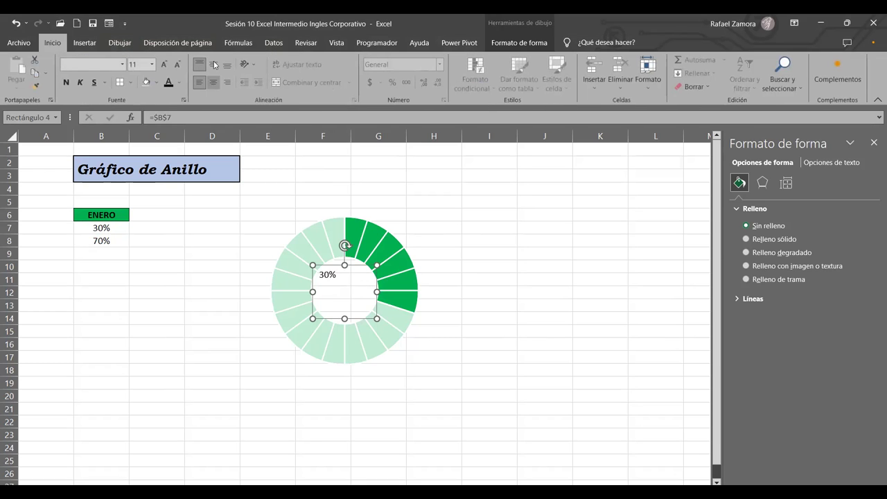
- Middle- and centre-align the 30% label, make it 32-point dark red, and nudge it to the centre
{"action": "left_click", "coordinate": [214, 65]}
{"action": "left_click", "coordinate": [214, 83]}
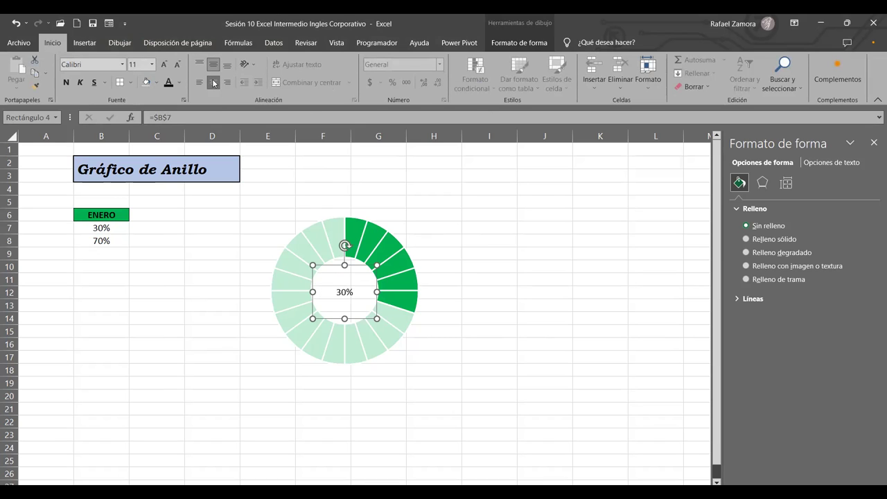
{"action": "left_click", "coordinate": [152, 64]}
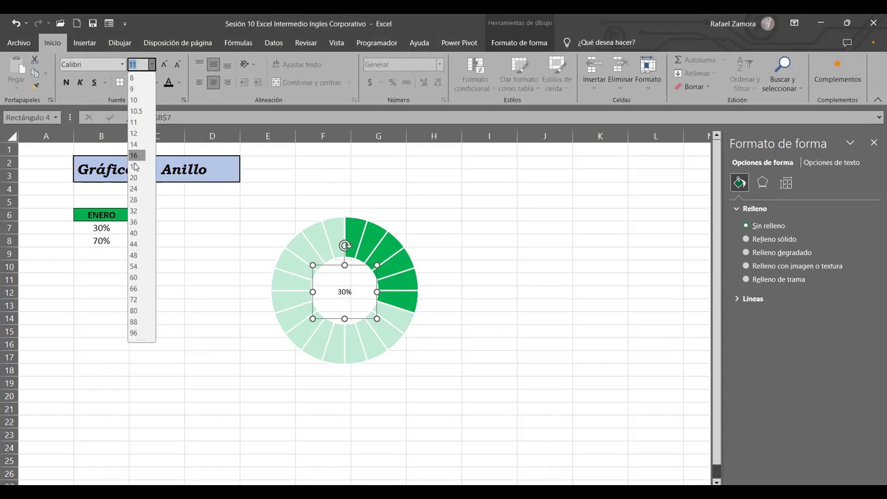
{"action": "left_click", "coordinate": [133, 212]}
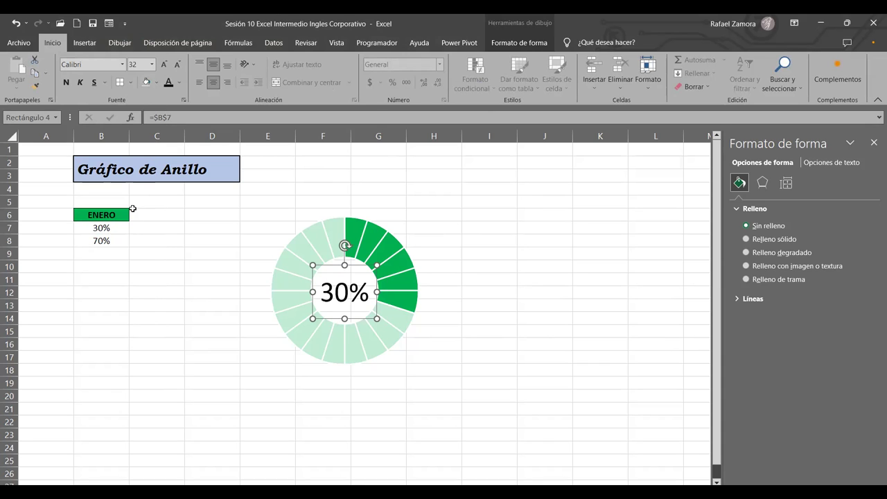
{"action": "left_click", "coordinate": [179, 86]}
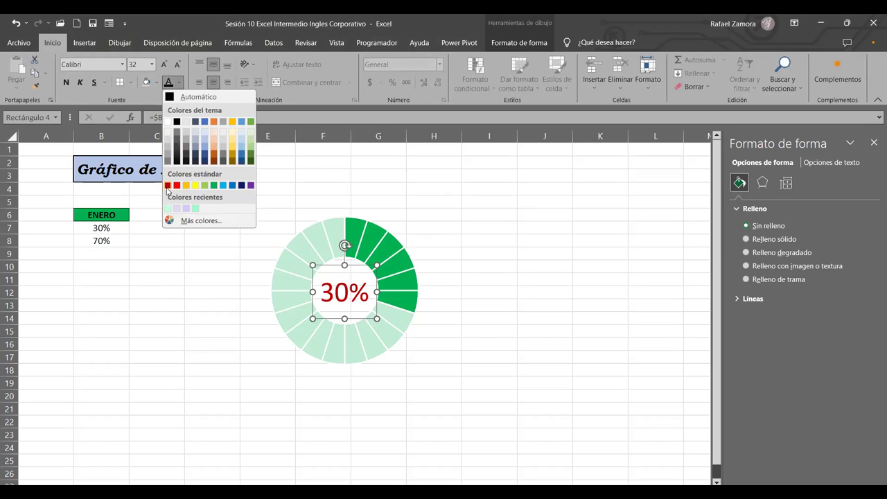
{"action": "left_click", "coordinate": [167, 185]}
{"action": "left_click_drag", "start_coordinate": [355, 262], "coordinate": [359, 262]}
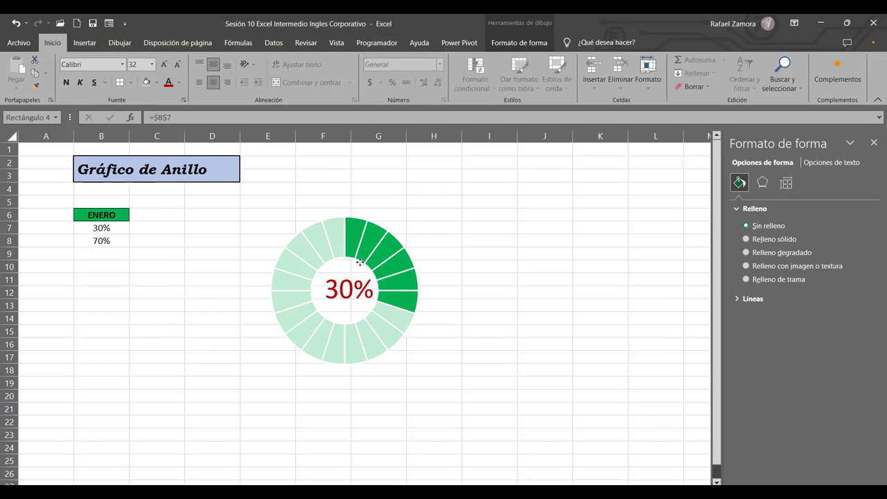
{"action": "left_click", "coordinate": [379, 173]}
- Test 50% and 75% in cell B7, and hide B8's 25% with white font colour
{"action": "left_click", "coordinate": [112, 223]}
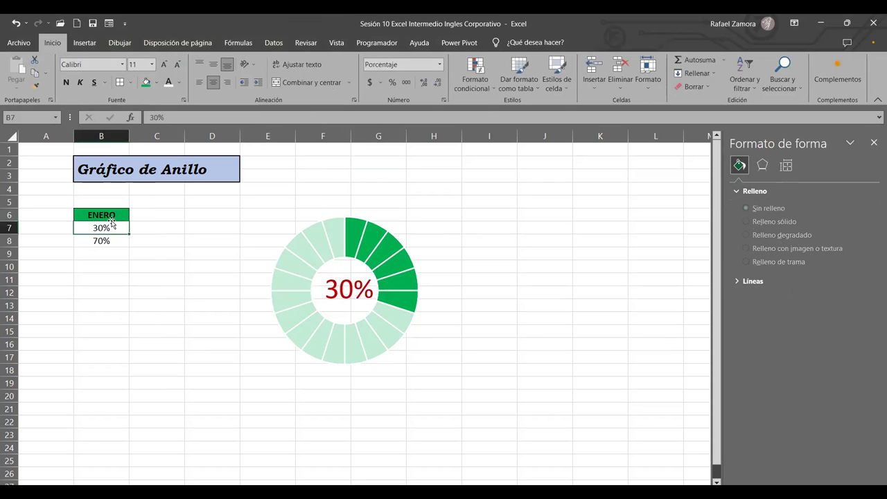
{"action": "type", "text": "50"}
{"action": "key", "text": "ctrl+Return"}
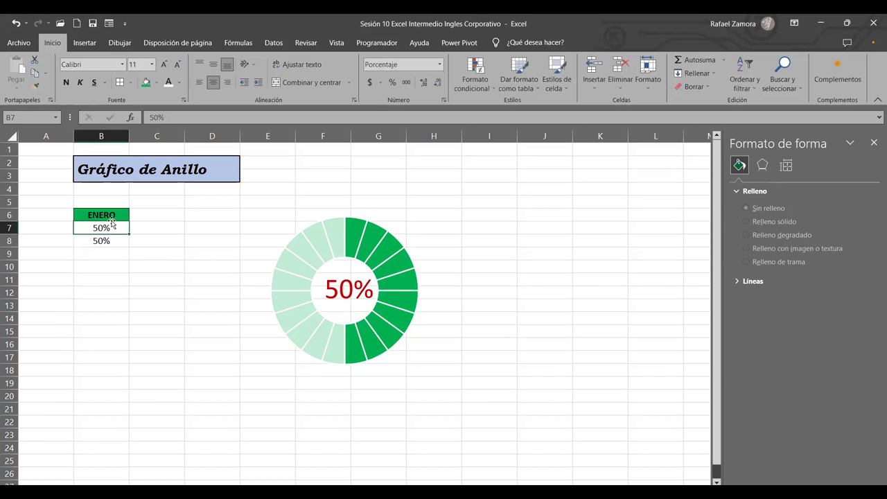
{"action": "type", "text": "75"}
{"action": "key", "text": "ctrl+Return"}
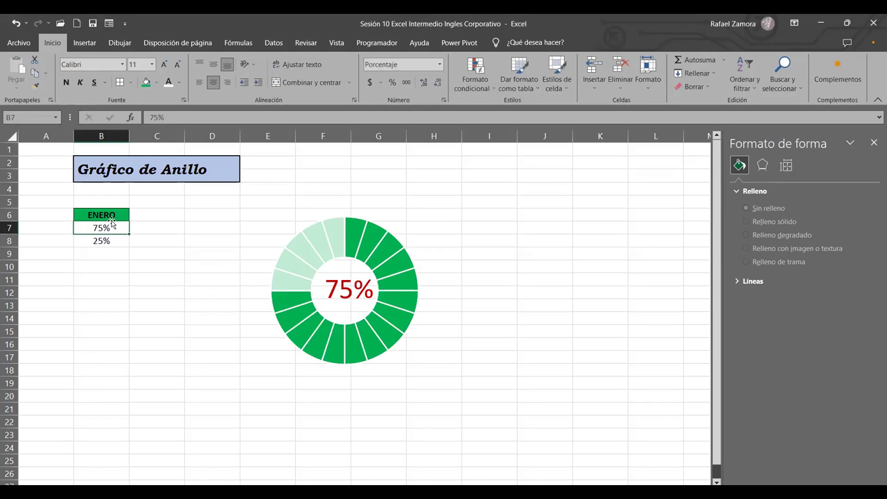
{"action": "left_click", "coordinate": [109, 239]}
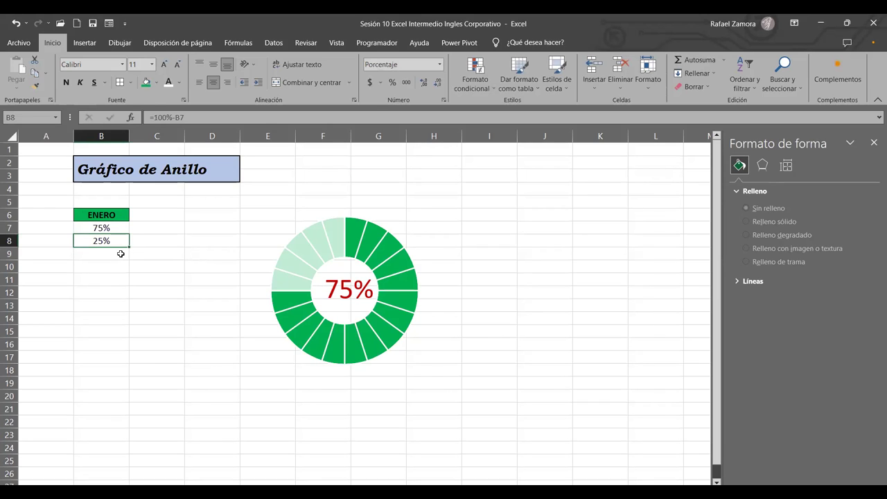
{"action": "left_click", "coordinate": [169, 82]}
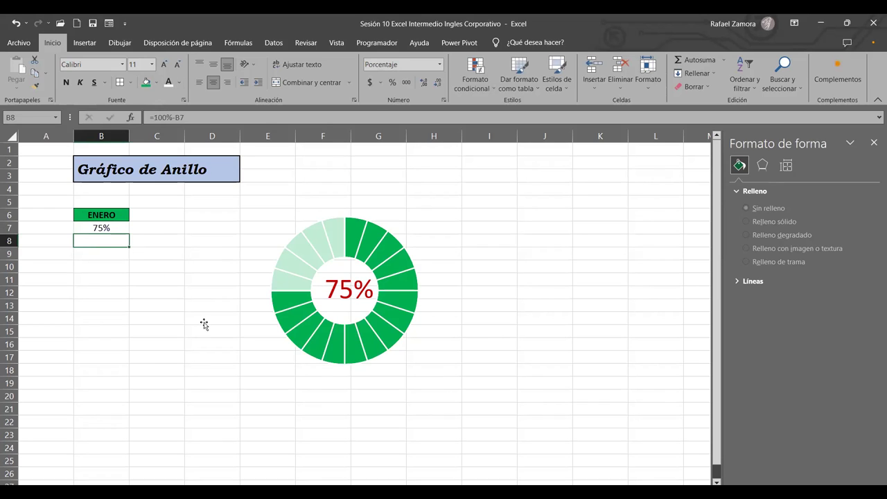
{"action": "left_click", "coordinate": [163, 316]}
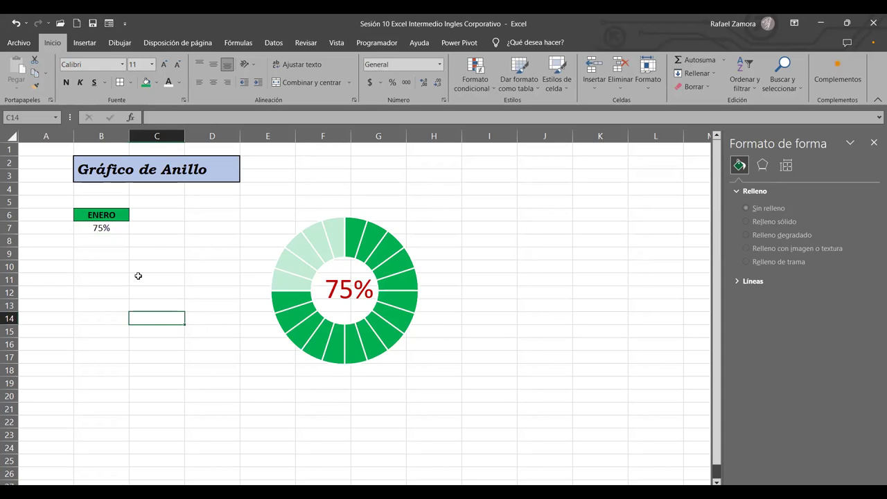
- Try 95% and 5% in B7, then settle on 65%
{"action": "left_click", "coordinate": [115, 229]}
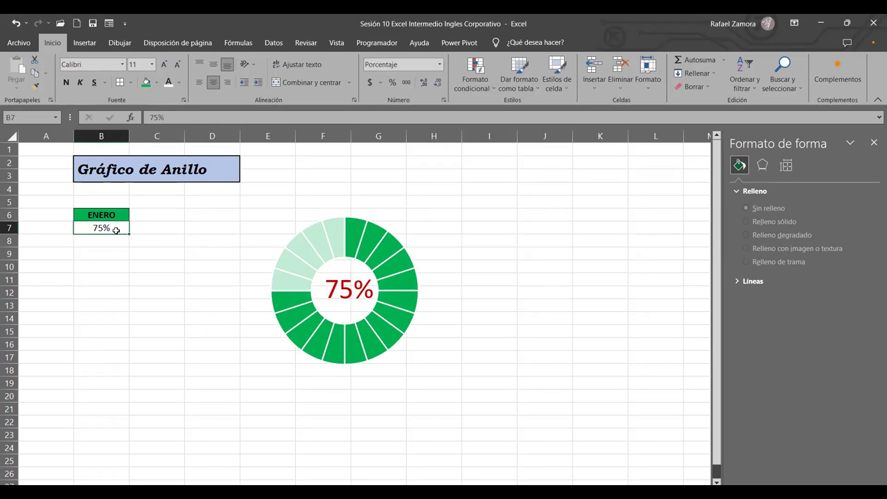
{"action": "type", "text": "95"}
{"action": "key", "text": "Return"}
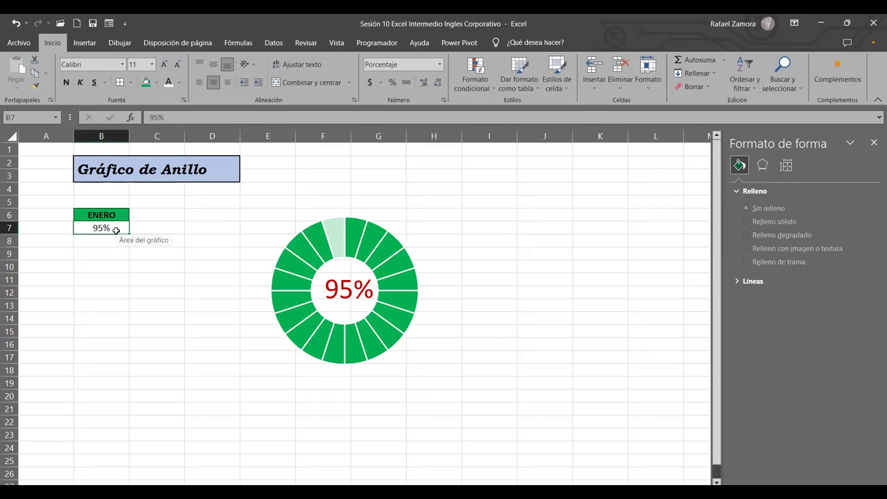
{"action": "left_click", "coordinate": [873, 144]}
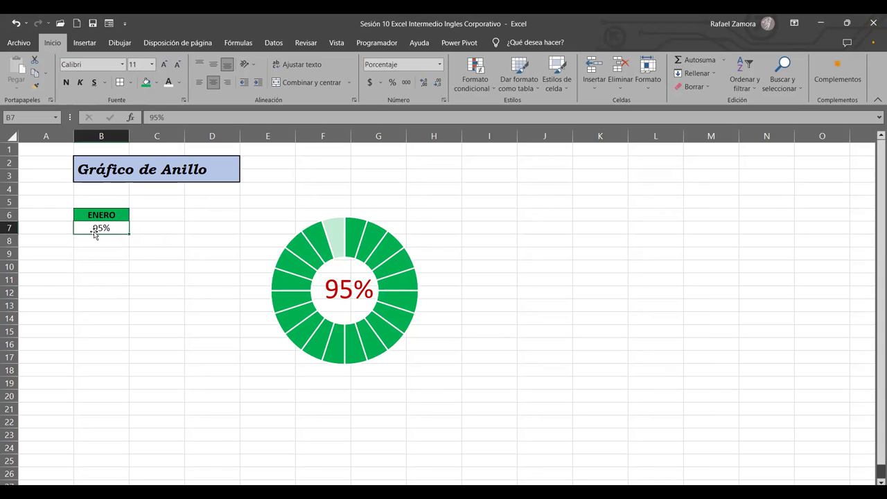
{"action": "type", "text": "5"}
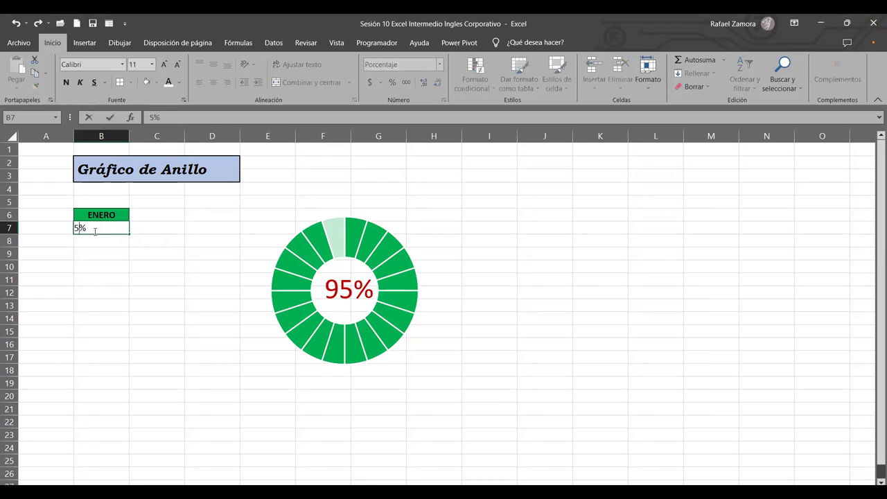
{"action": "key", "text": "ctrl+Return"}
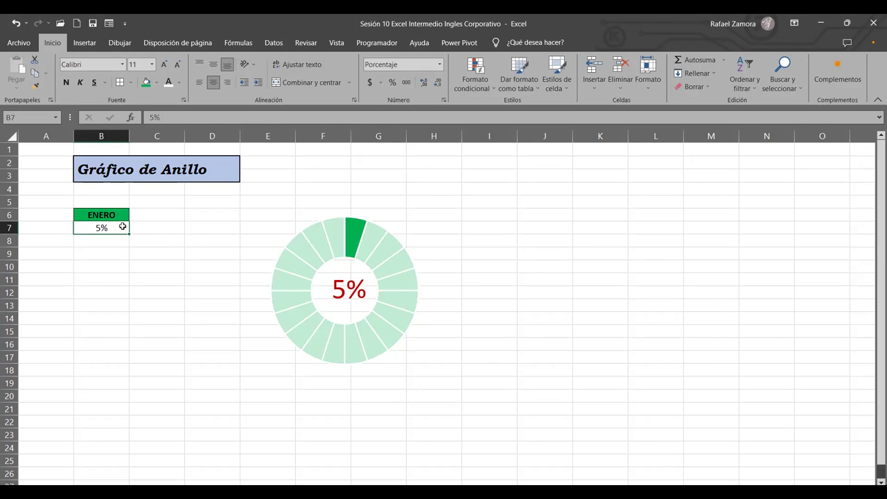
{"action": "type", "text": "65"}
{"action": "key", "text": "ctrl+Return"}
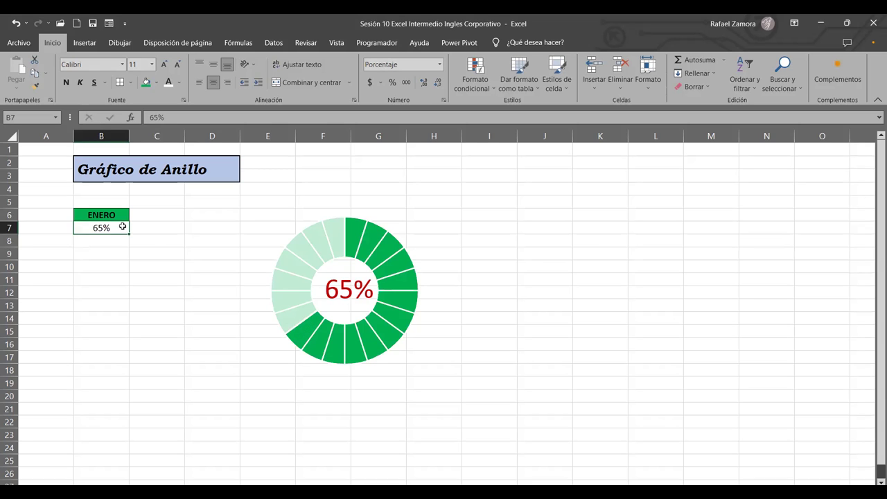
{"action": "left_click", "coordinate": [513, 238]}
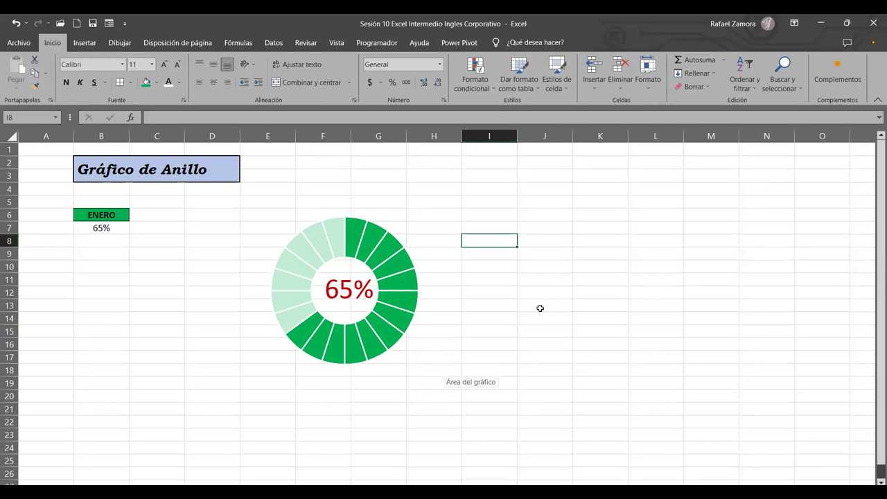
{"action": "left_click", "coordinate": [651, 316]}
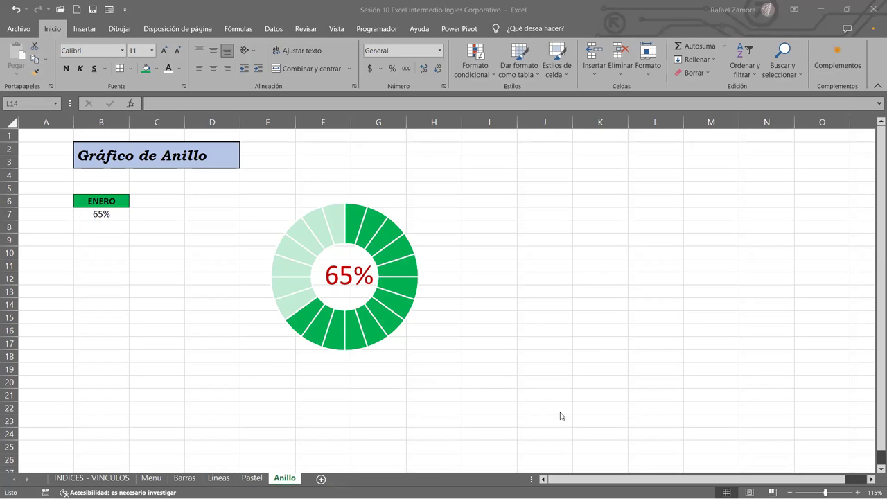
{"action": "left_click", "coordinate": [635, 256]}
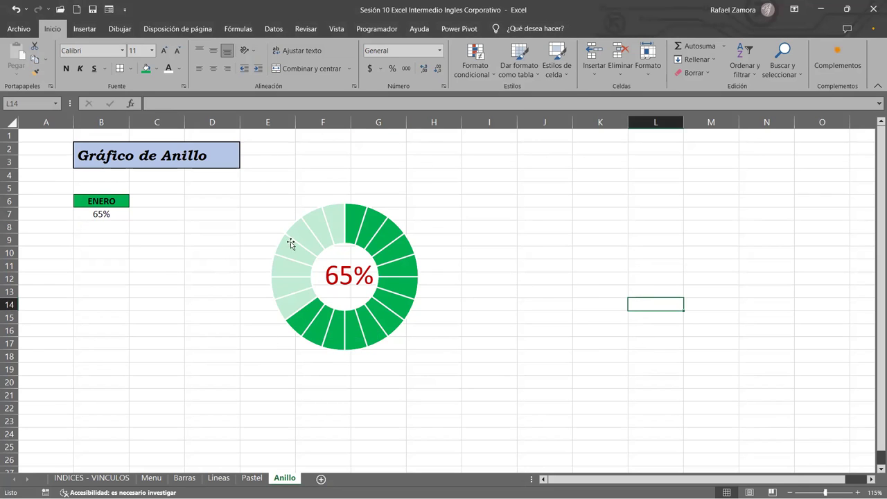
- On the Menu sheet, draw a rounded rectangle to the left of the picture
{"action": "left_click", "coordinate": [152, 478]}
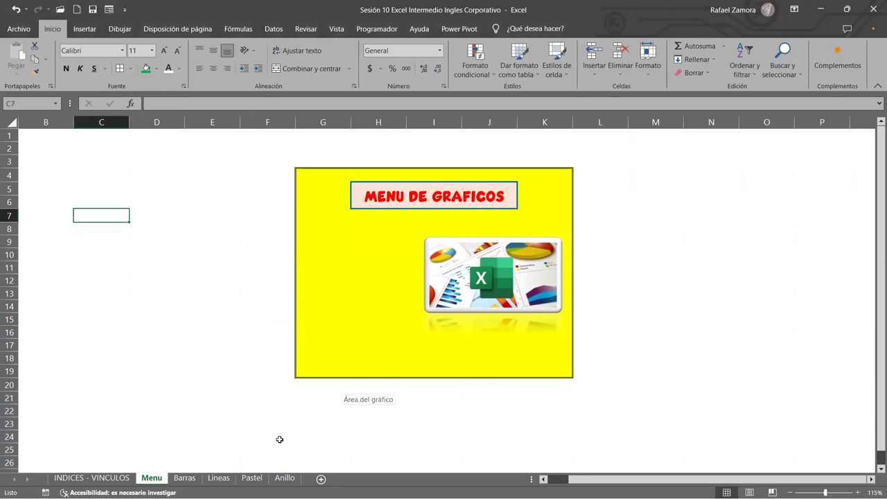
{"action": "left_click", "coordinate": [96, 32]}
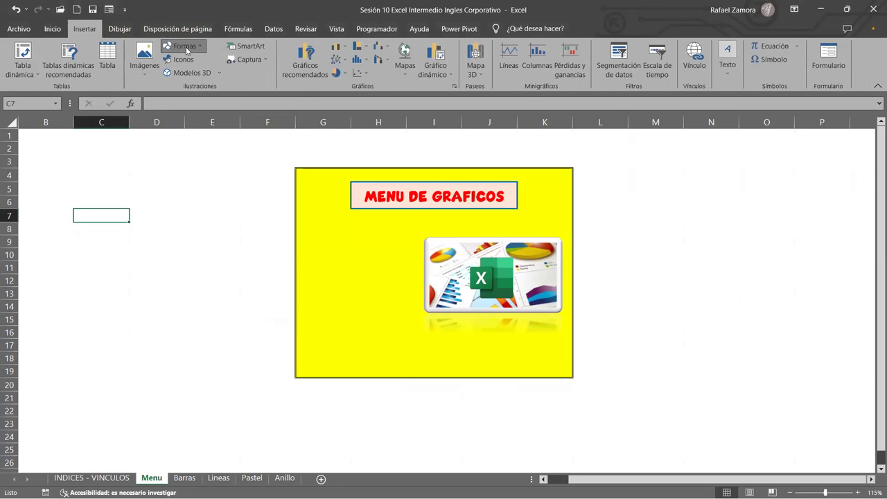
{"action": "left_click", "coordinate": [186, 48]}
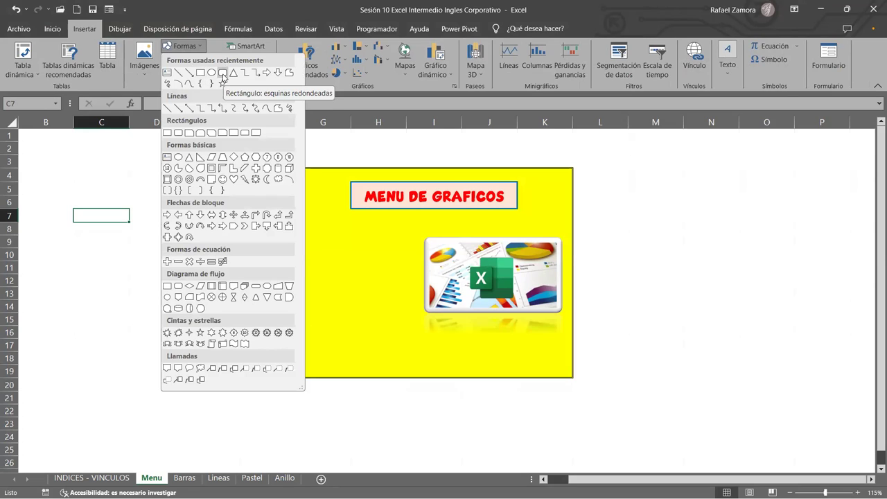
{"action": "left_click", "coordinate": [222, 73]}
{"action": "left_click_drag", "start_coordinate": [331, 239], "coordinate": [414, 254]}
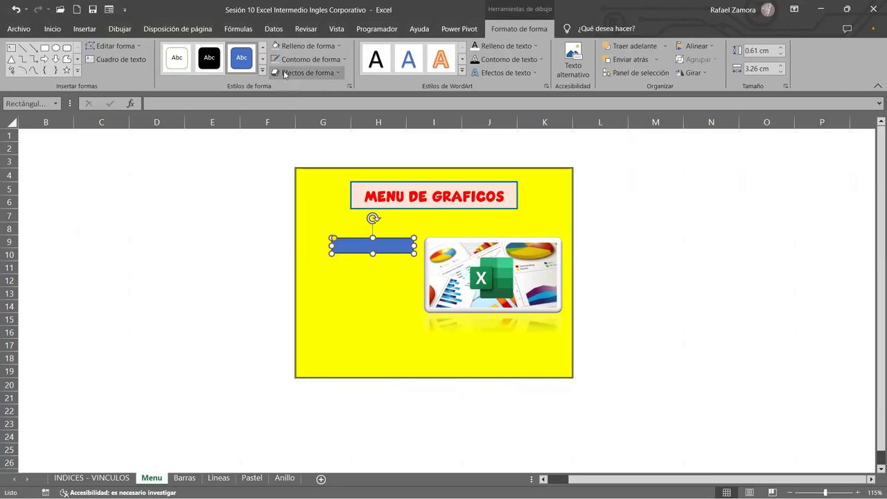
- Give the button a light blue fill, black outline and bevel effect, and nudge it into place
{"action": "left_click", "coordinate": [340, 50]}
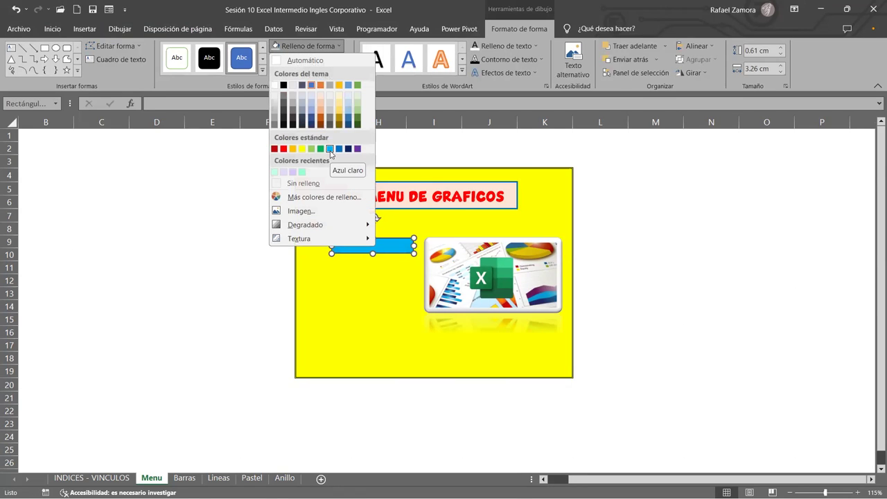
{"action": "left_click", "coordinate": [330, 148]}
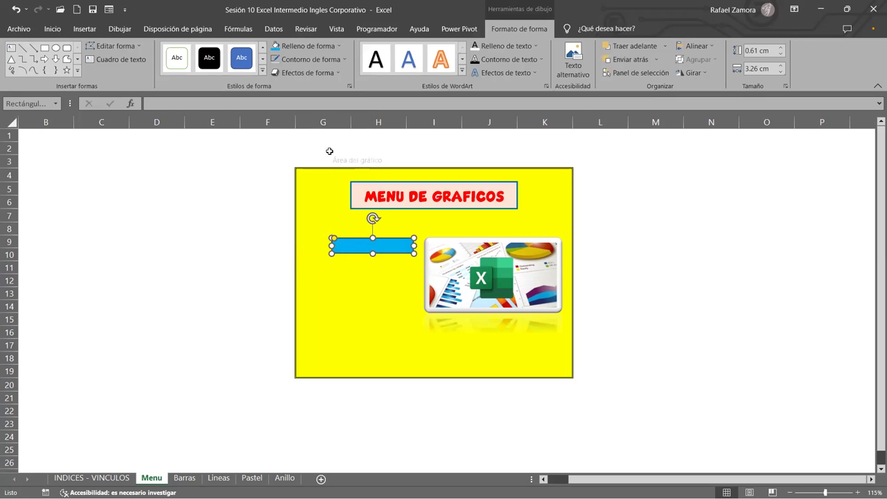
{"action": "left_click", "coordinate": [345, 61]}
{"action": "left_click", "coordinate": [283, 102]}
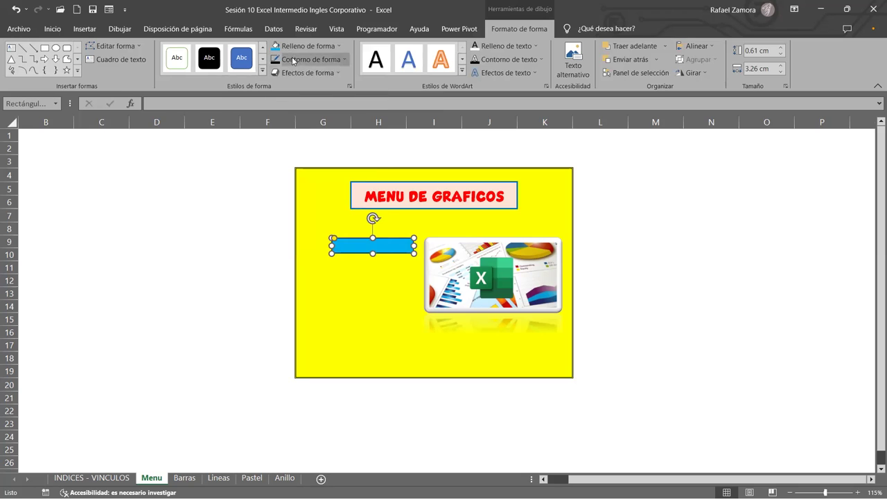
{"action": "left_click", "coordinate": [334, 74]}
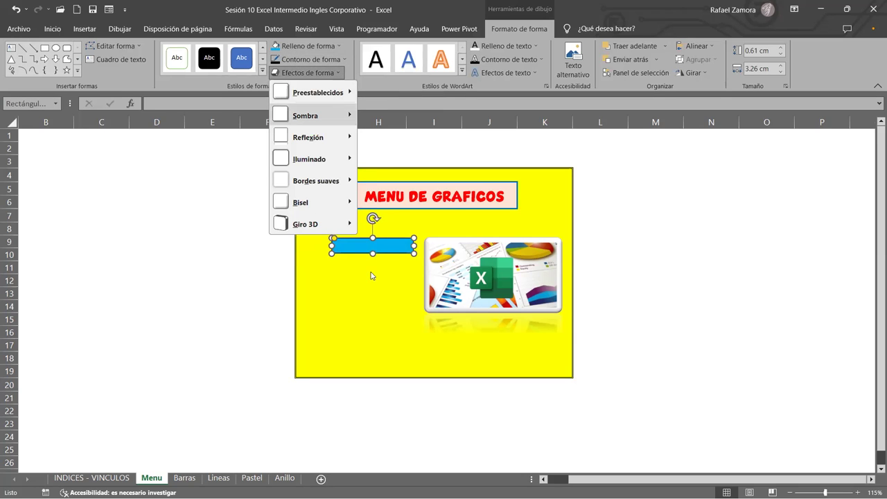
{"action": "left_click", "coordinate": [651, 225]}
{"action": "left_click", "coordinate": [652, 225]}
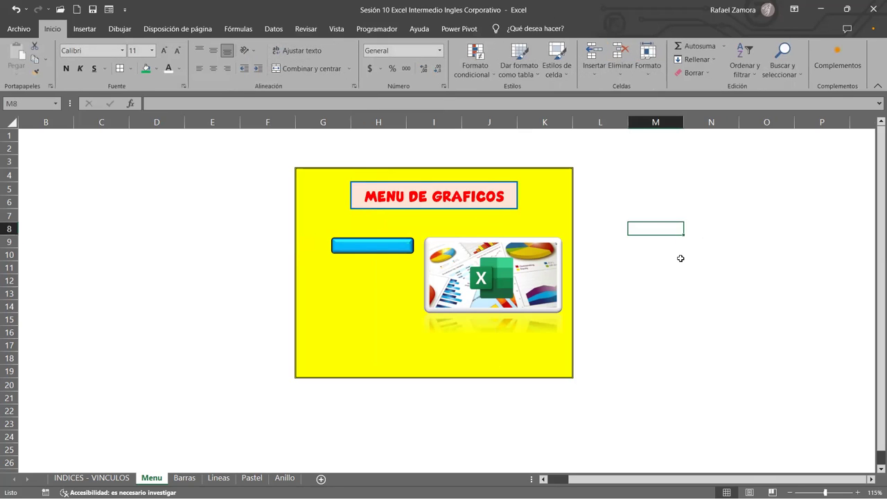
{"action": "left_click", "coordinate": [404, 247]}
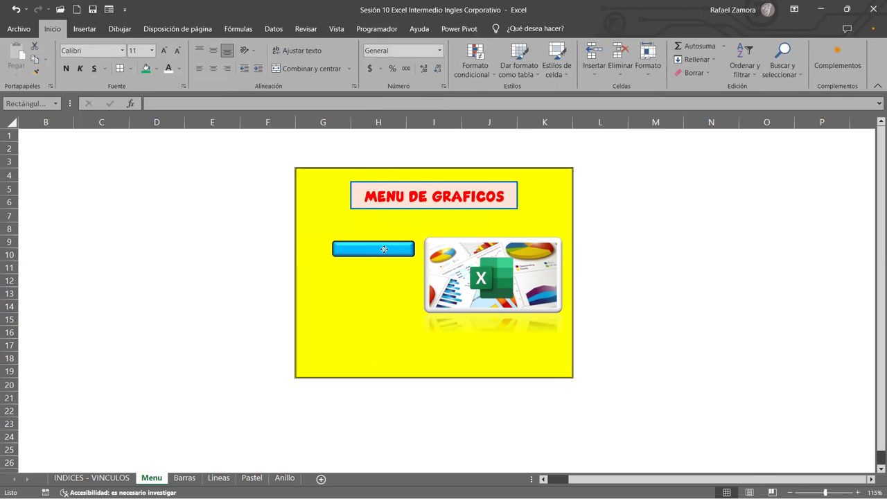
{"action": "left_click_drag", "start_coordinate": [385, 248], "coordinate": [386, 248]}
{"action": "type", "text": "Gráfico Ba"}
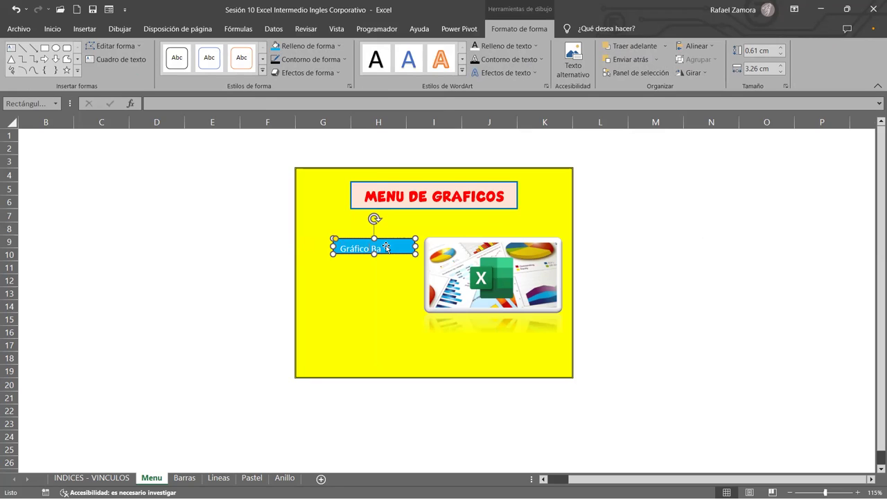
- Finish the label 'Gráfico Barras' and make it middle-aligned, black and bold
{"action": "type", "text": "rras"}
{"action": "key", "text": "Escape"}
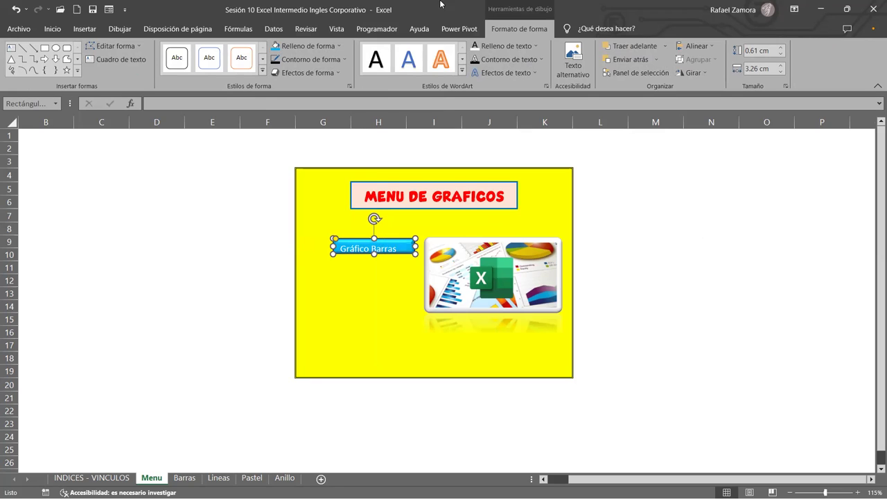
{"action": "left_click", "coordinate": [52, 29]}
{"action": "left_click", "coordinate": [215, 52]}
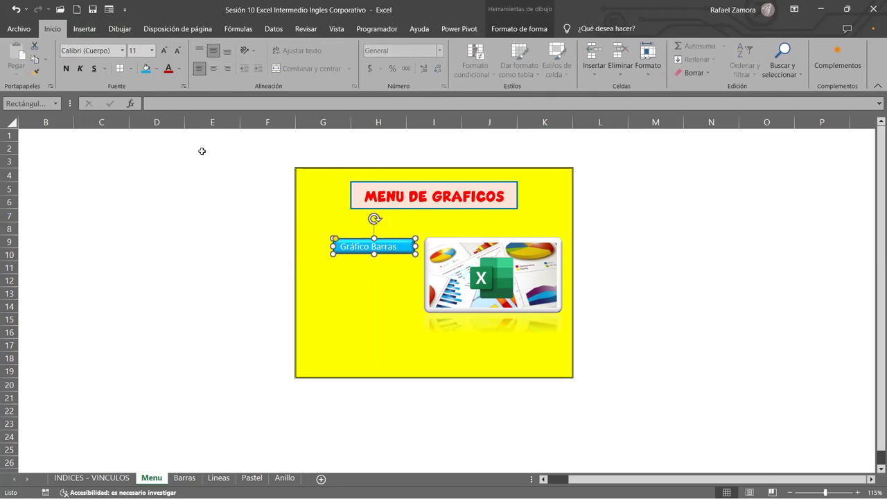
{"action": "left_click", "coordinate": [179, 69]}
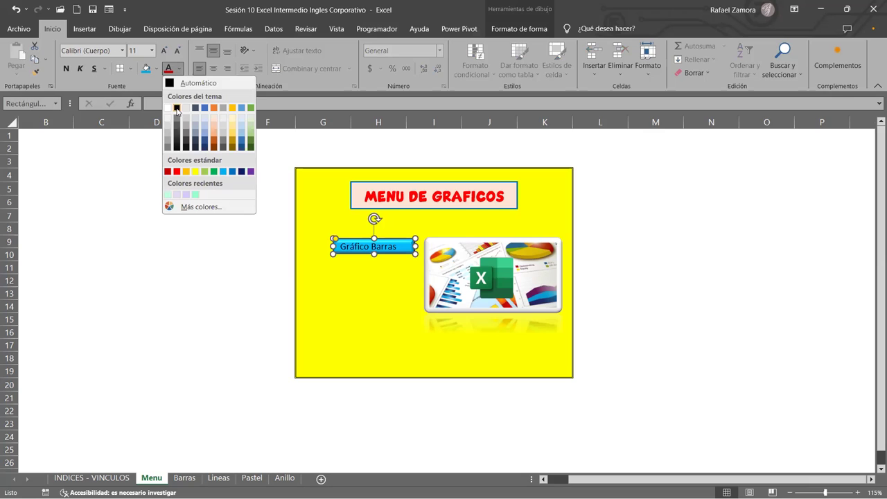
{"action": "left_click", "coordinate": [176, 109]}
{"action": "left_click", "coordinate": [65, 67]}
- Duplicate the Gráfico Barras button directly below the original
{"action": "left_click", "coordinate": [639, 254]}
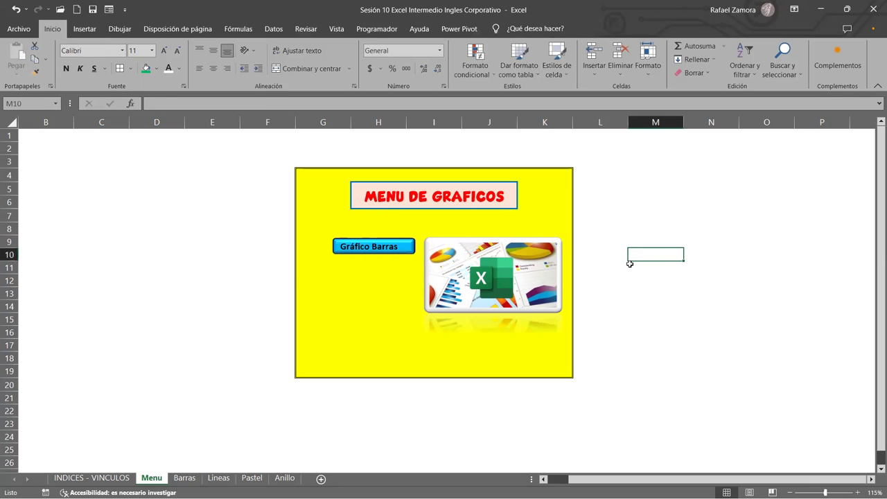
{"action": "left_click_drag", "start_coordinate": [404, 235], "coordinate": [406, 238]}
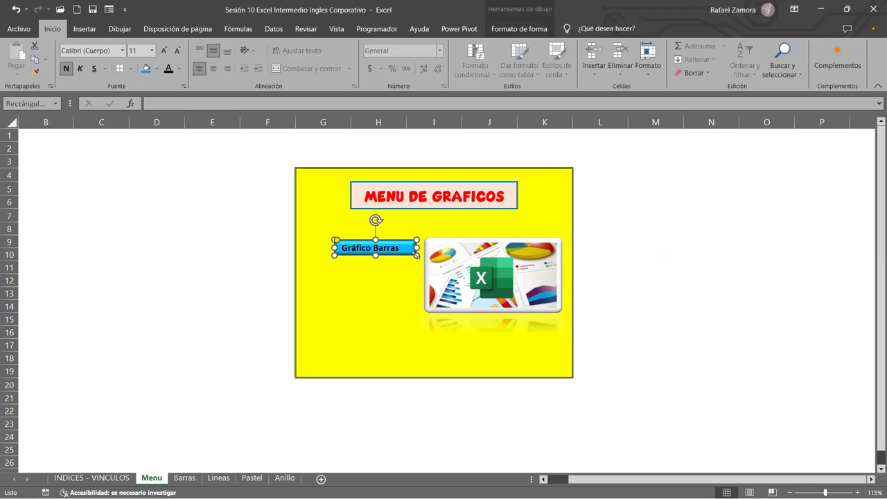
{"action": "left_click_drag", "start_coordinate": [399, 245], "coordinate": [400, 283]}
{"action": "left_click", "coordinate": [403, 241], "text": "ctrl"}
- Add two more button copies and relabel the lower three Gráfico Líneas, Gráfico Pastel and Gráfico Anillo
{"action": "left_click", "coordinate": [643, 284]}
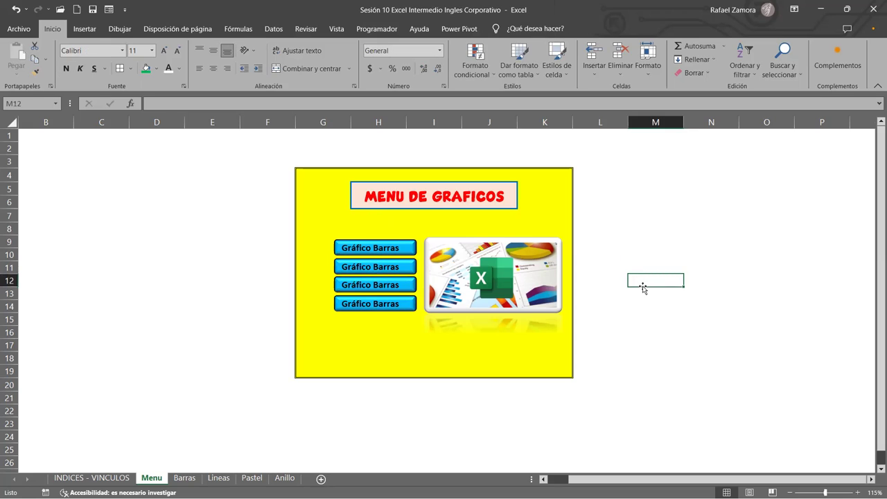
{"action": "left_click", "coordinate": [374, 272]}
{"action": "left_click_drag", "start_coordinate": [374, 269], "coordinate": [413, 274]}
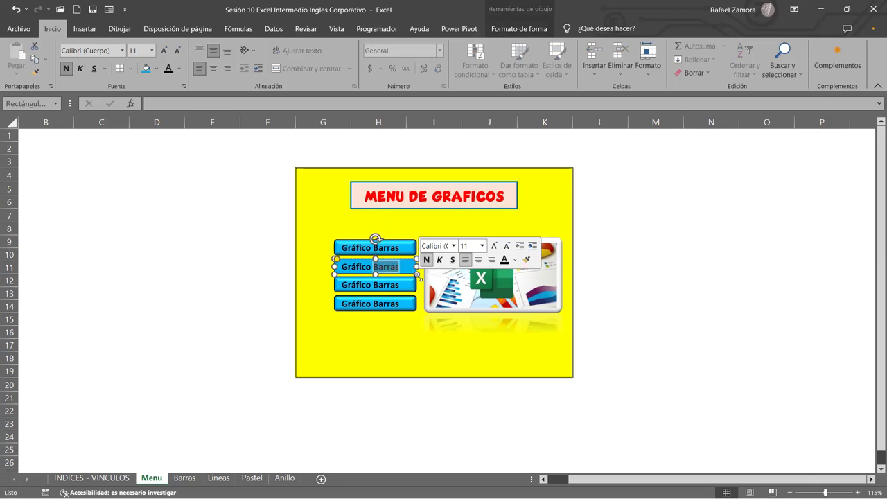
{"action": "type", "text": "Líne"}
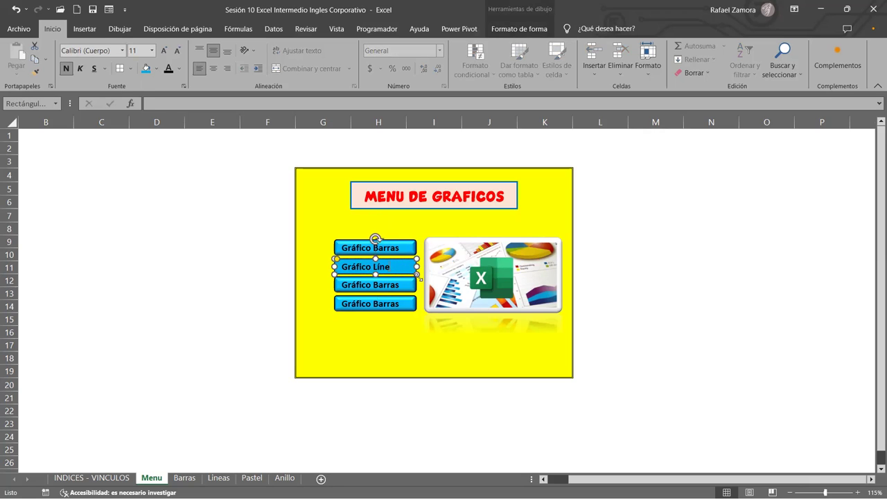
{"action": "double_click", "coordinate": [375, 286]}
{"action": "type", "text": "Pastel"}
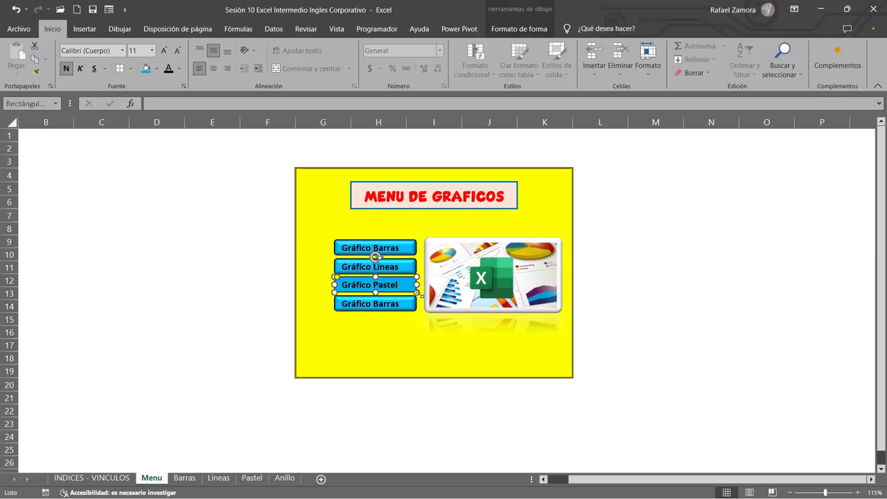
{"action": "double_click", "coordinate": [380, 304]}
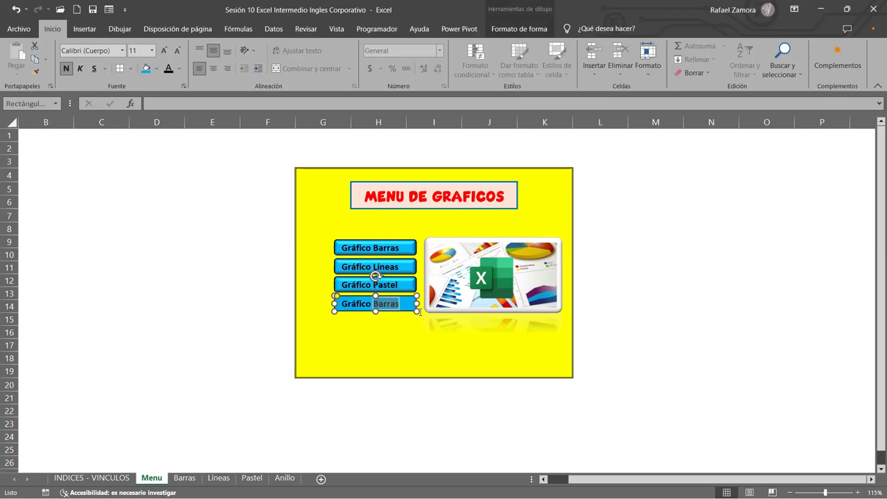
{"action": "type", "text": "Anillo"}
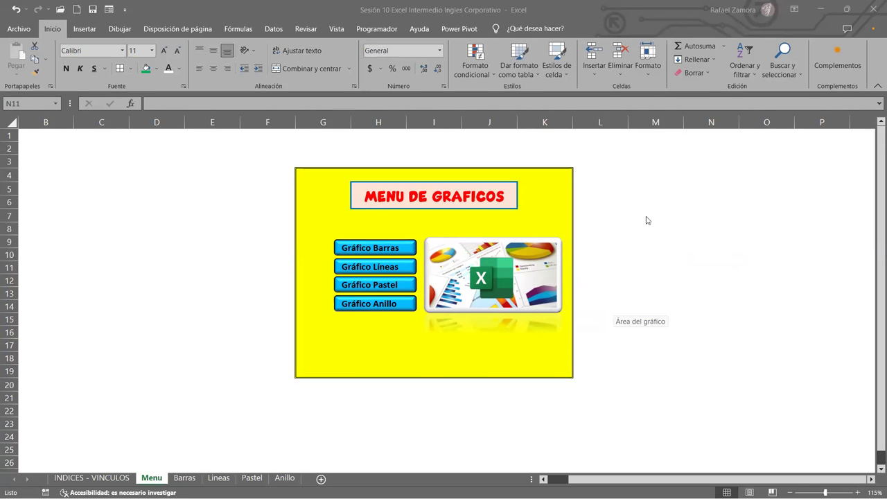
{"action": "left_click", "coordinate": [184, 479]}
{"action": "left_click", "coordinate": [219, 479]}
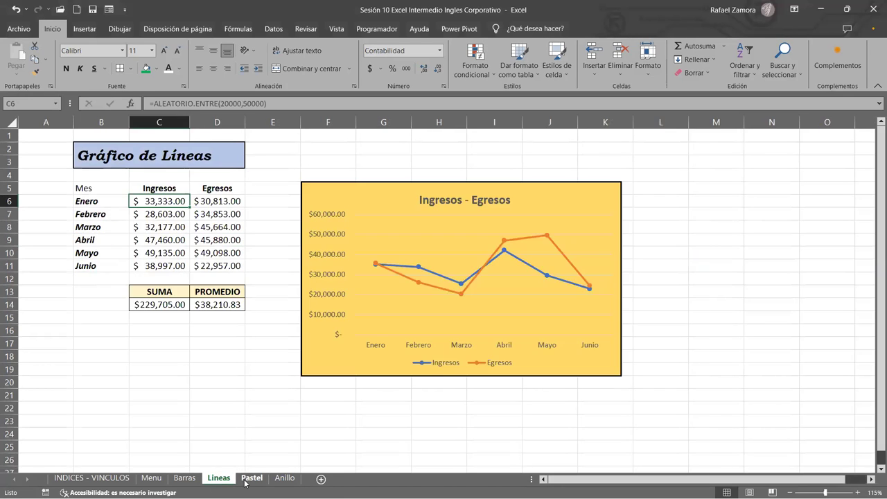
{"action": "left_click", "coordinate": [249, 478]}
{"action": "left_click", "coordinate": [284, 479]}
{"action": "left_click", "coordinate": [252, 478]}
{"action": "left_click", "coordinate": [219, 478]}
{"action": "left_click", "coordinate": [151, 478]}
{"action": "left_click", "coordinate": [185, 478]}
{"action": "left_click", "coordinate": [219, 478]}
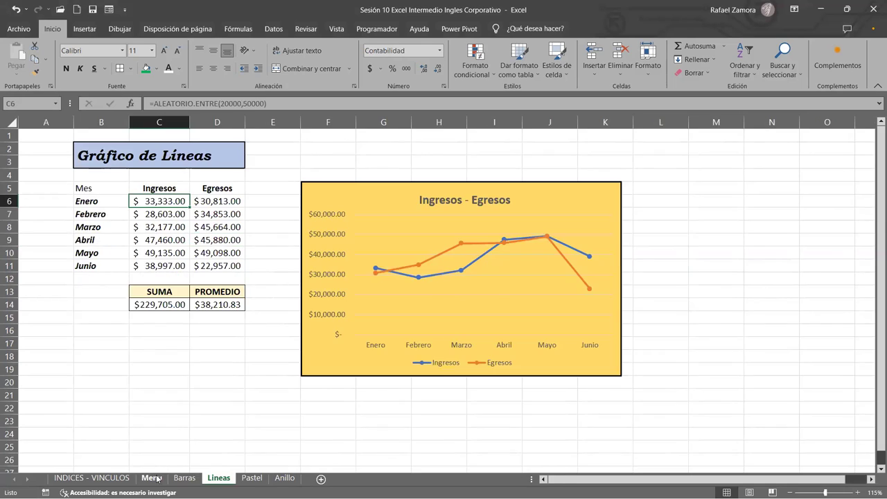
{"action": "left_click", "coordinate": [153, 478]}
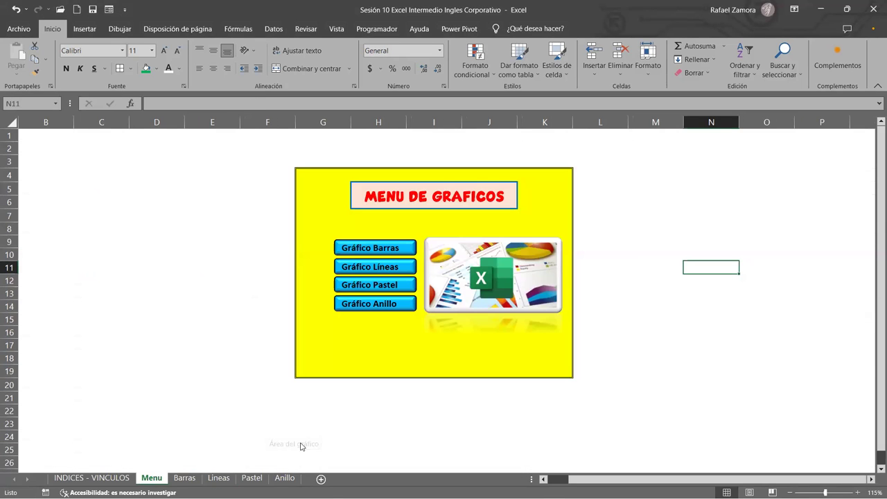
{"action": "left_click", "coordinate": [395, 241]}
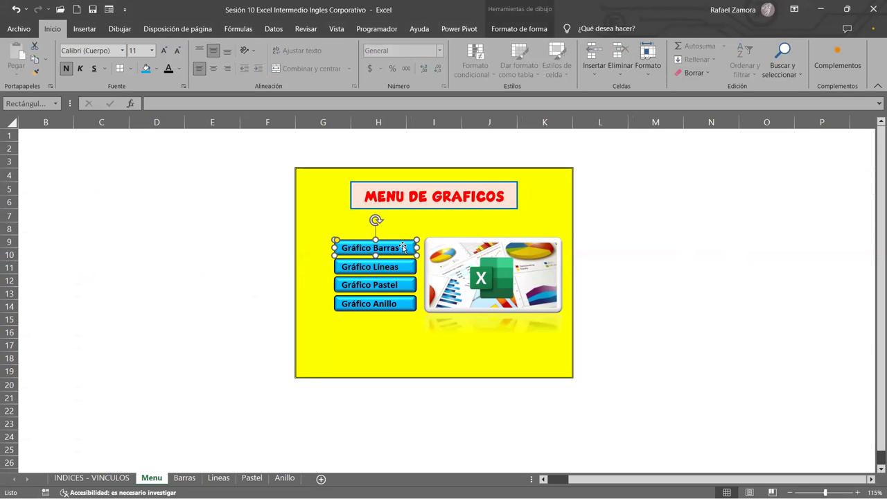
- Hyperlink the Gráfico Barras button to the Barras sheet as a place in this document
{"action": "left_click", "coordinate": [86, 32]}
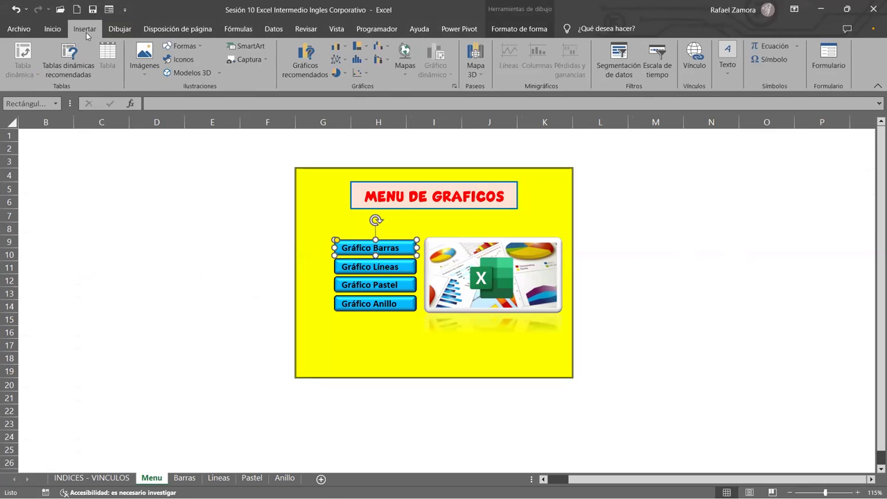
{"action": "left_click", "coordinate": [695, 55]}
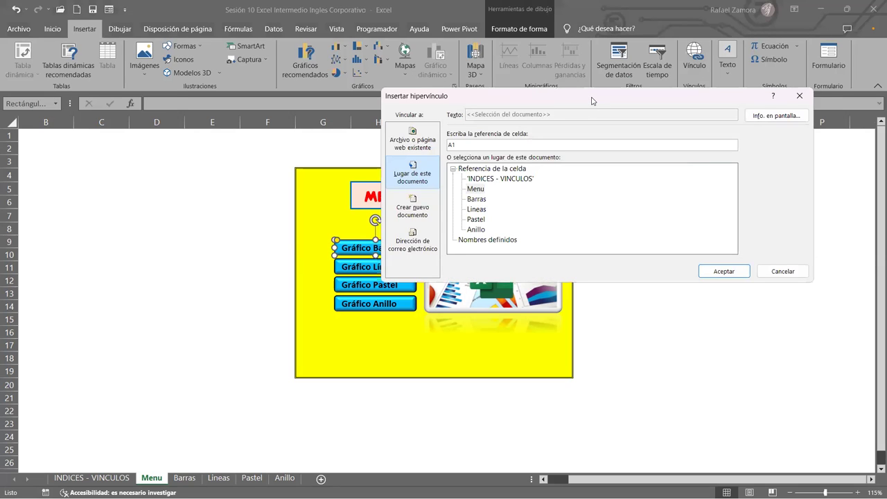
{"action": "left_click_drag", "start_coordinate": [593, 101], "coordinate": [265, 61]}
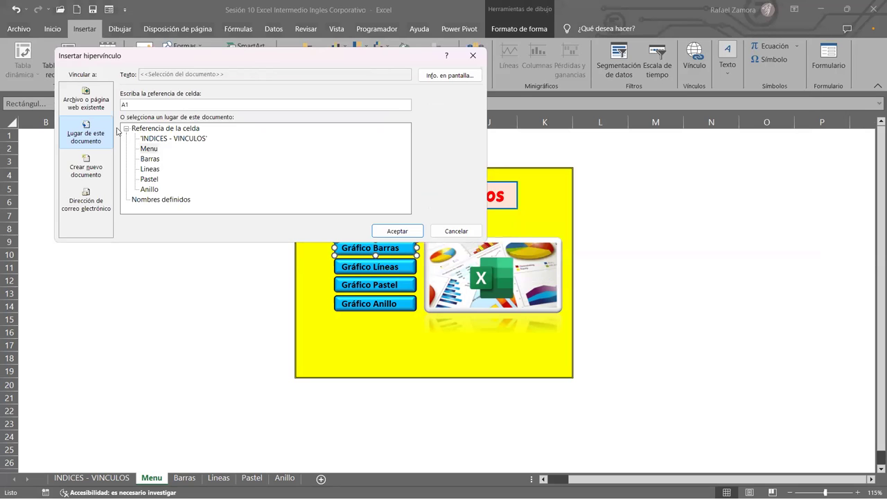
{"action": "left_click", "coordinate": [75, 105]}
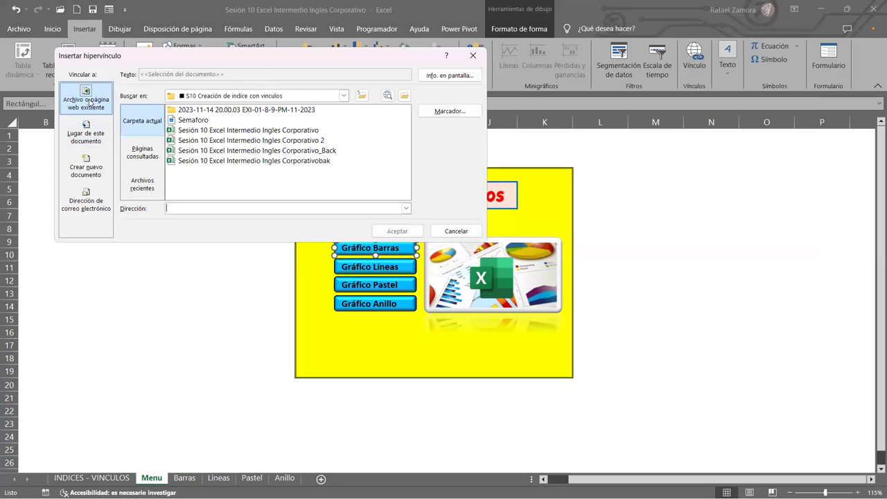
{"action": "left_click", "coordinate": [103, 136]}
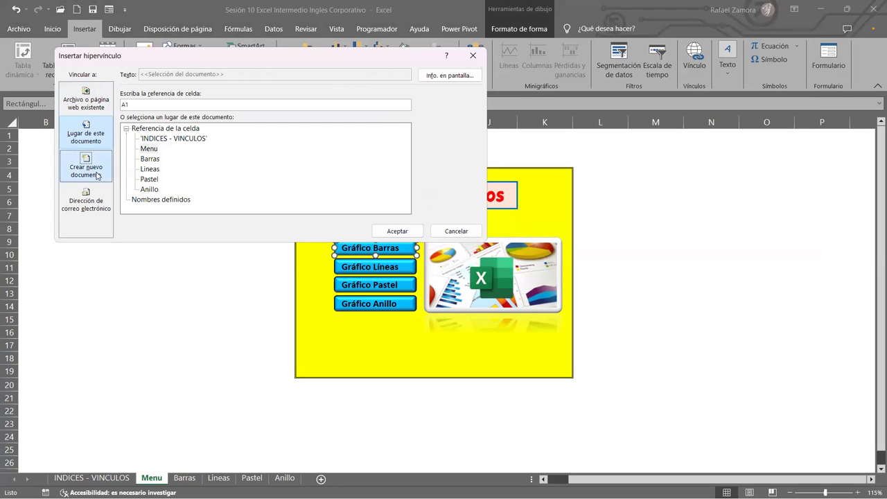
{"action": "left_click", "coordinate": [99, 171]}
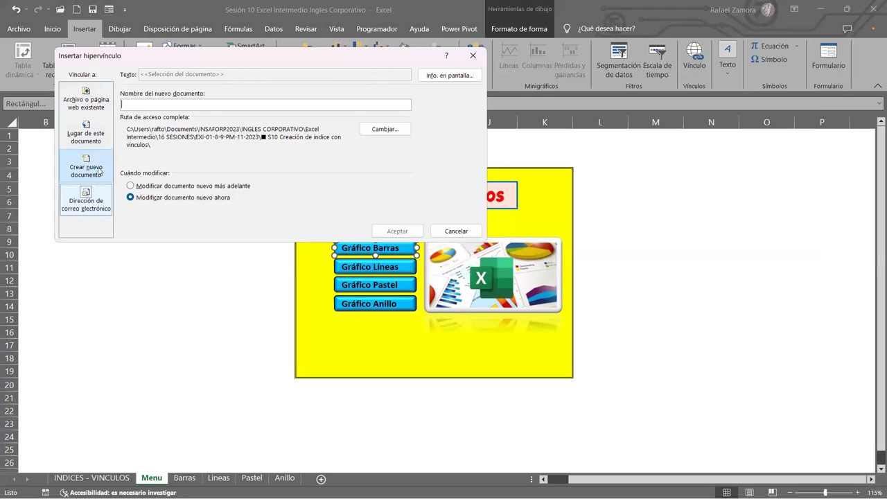
{"action": "left_click", "coordinate": [88, 136]}
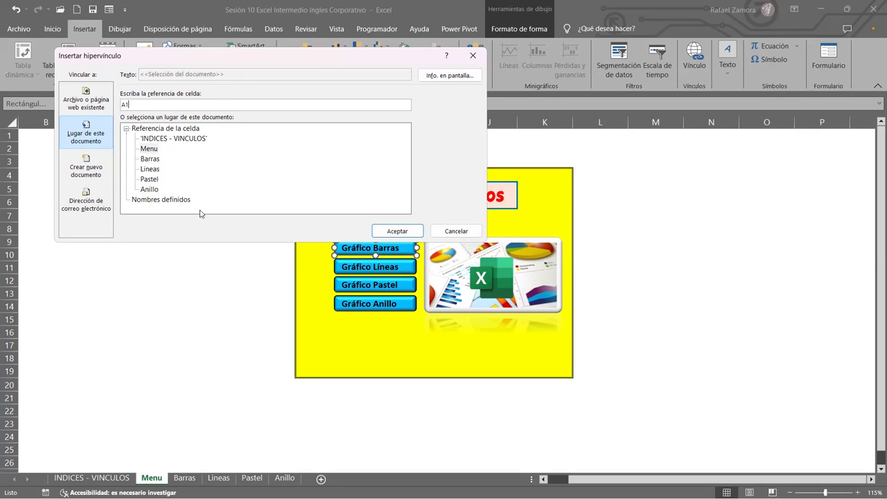
{"action": "left_click", "coordinate": [151, 160]}
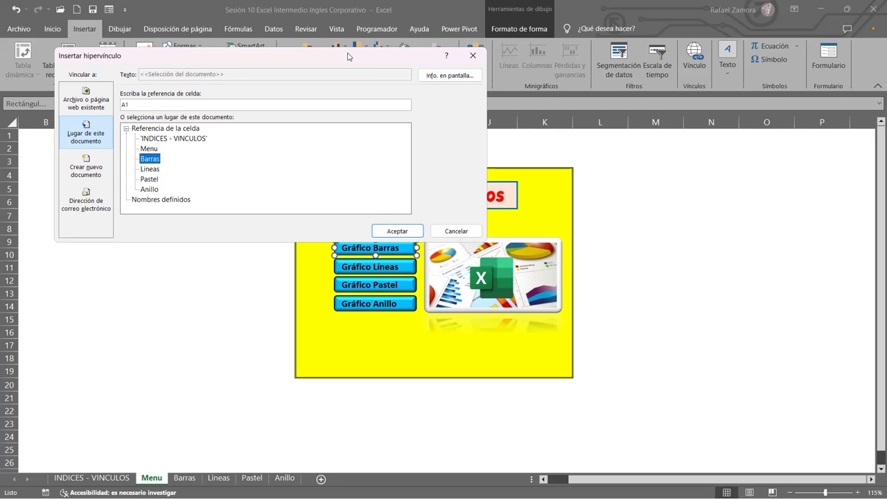
{"action": "left_click_drag", "start_coordinate": [348, 56], "coordinate": [322, 33]}
{"action": "left_click", "coordinate": [374, 208]}
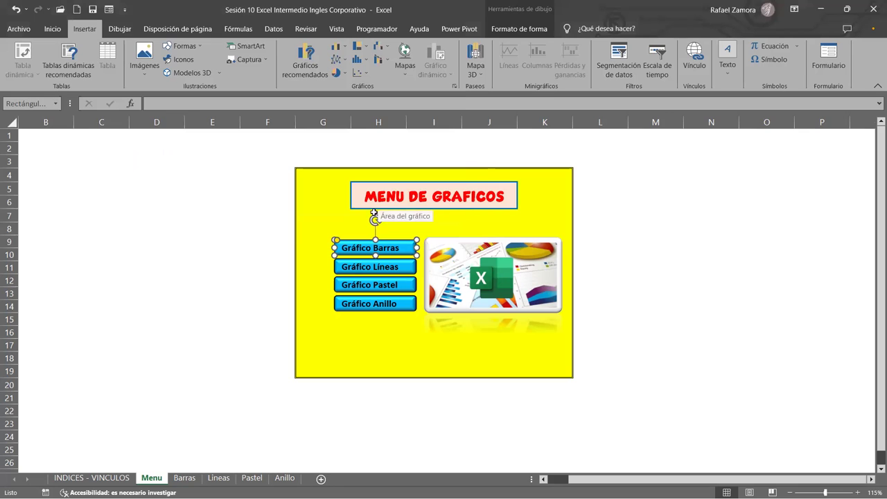
{"action": "left_click", "coordinate": [282, 239]}
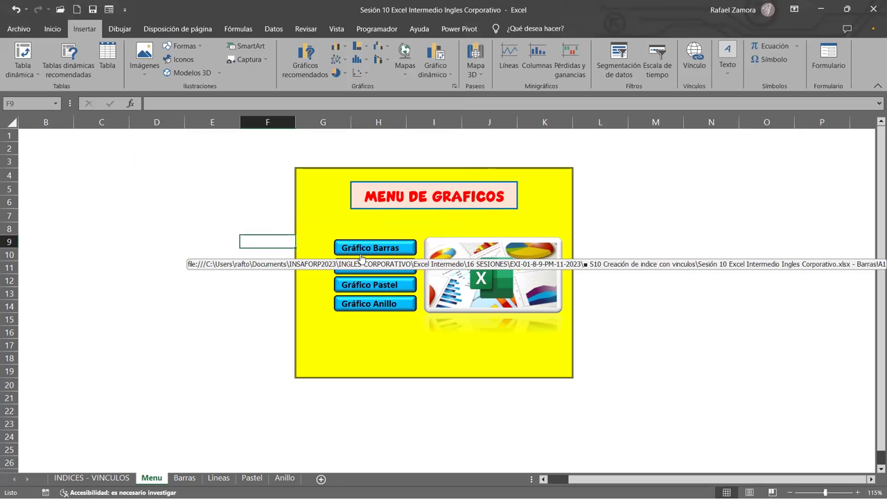
- Link the Gráfico Líneas button to the Lineas sheet
{"action": "left_click", "coordinate": [377, 262], "text": "ctrl"}
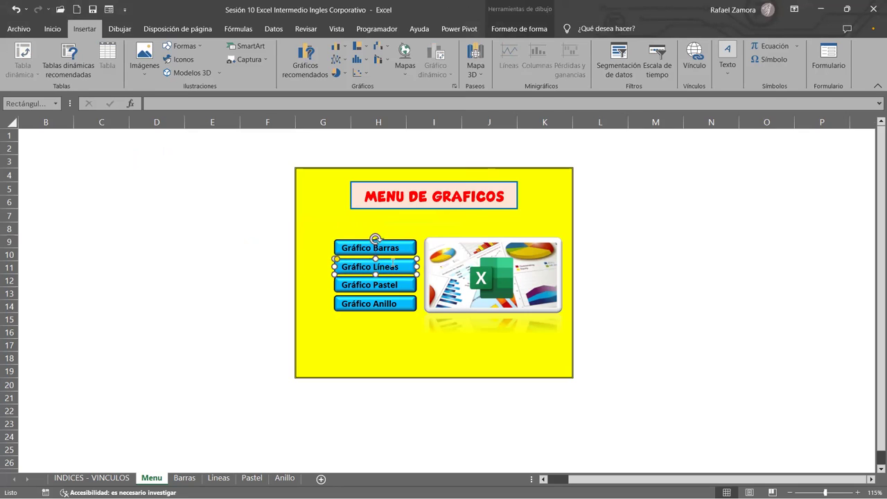
{"action": "right_click", "coordinate": [392, 260]}
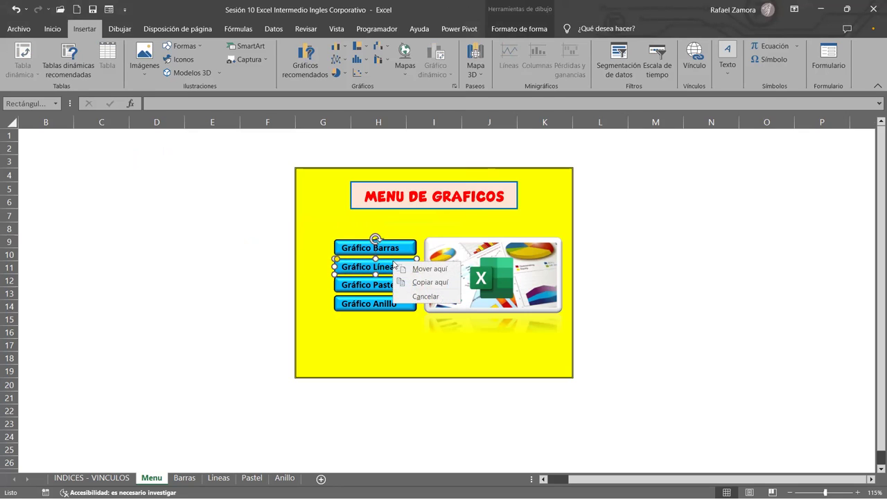
{"action": "key", "text": "Escape"}
{"action": "right_click", "coordinate": [386, 269]}
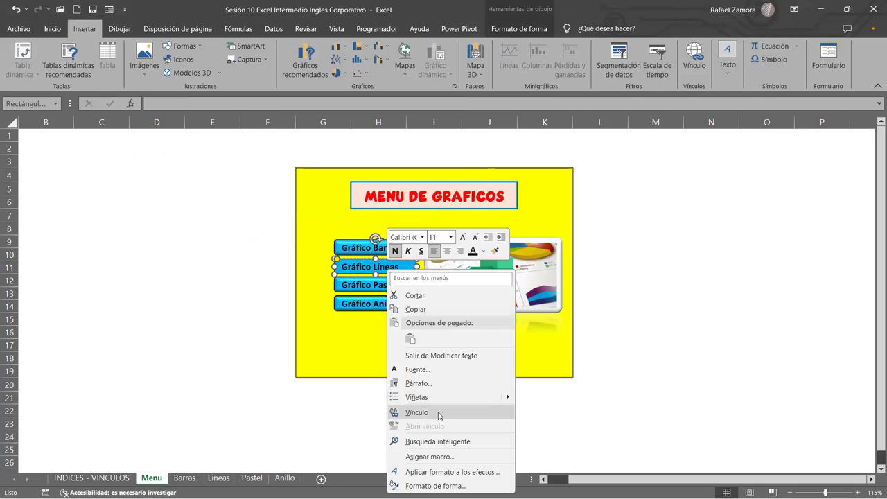
{"action": "left_click", "coordinate": [439, 415]}
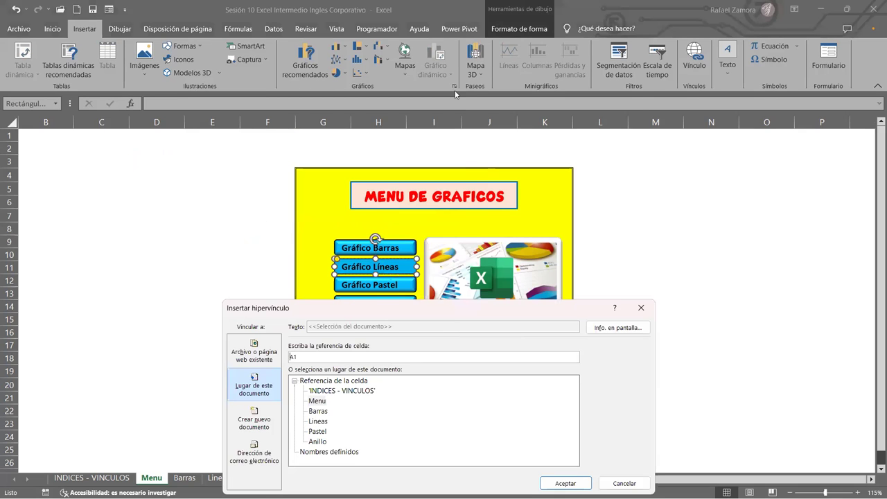
{"action": "left_click", "coordinate": [305, 164]}
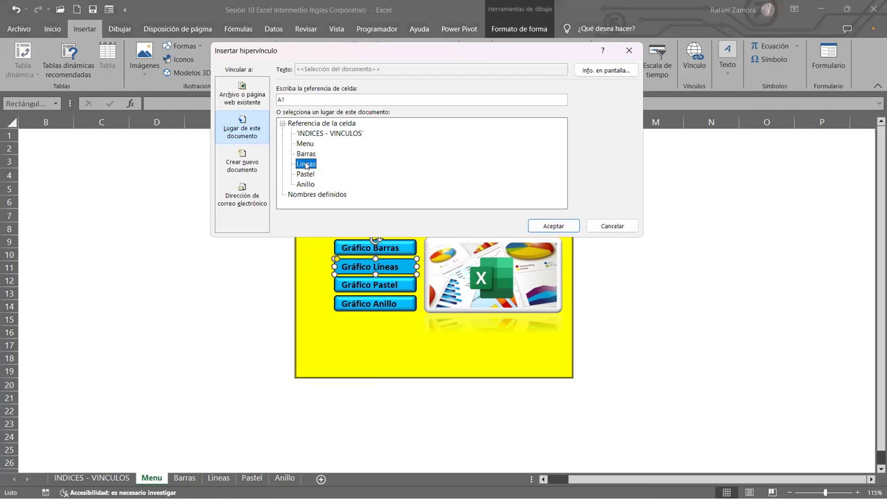
{"action": "left_click", "coordinate": [554, 226]}
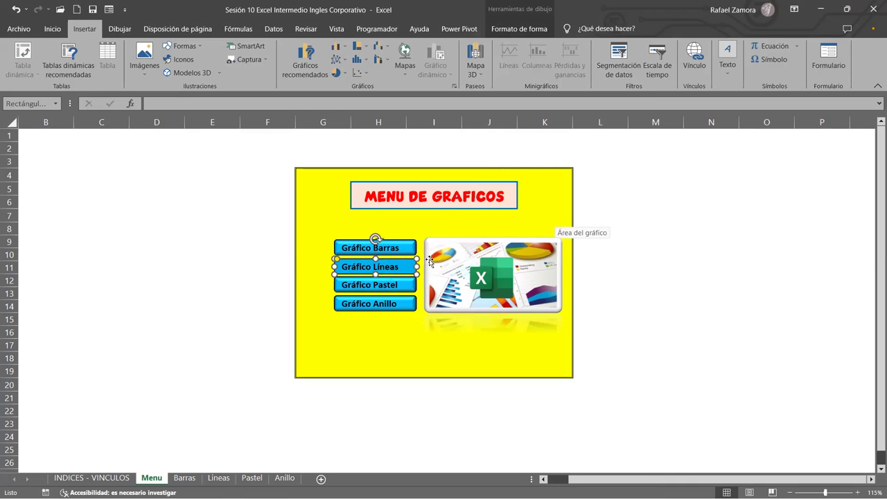
- Link the Gráfico Pastel button to the Pastel sheet
{"action": "left_click", "coordinate": [414, 284]}
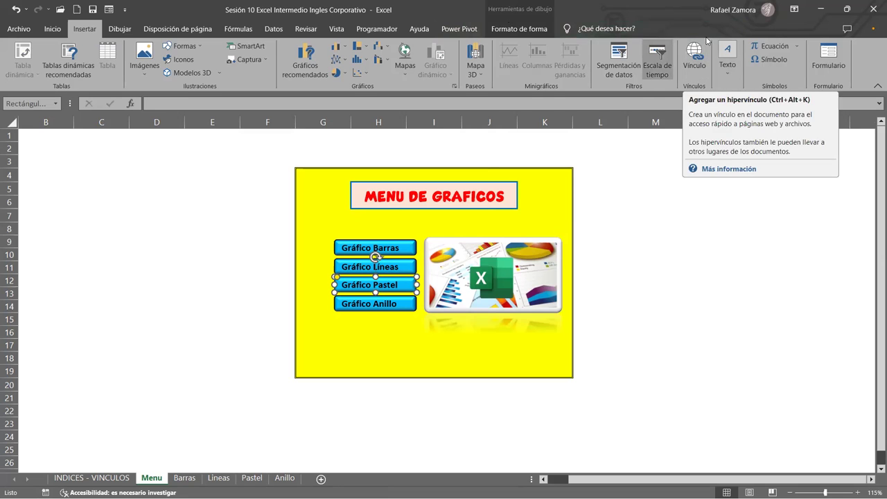
{"action": "left_click", "coordinate": [693, 62]}
{"action": "left_click", "coordinate": [130, 156]}
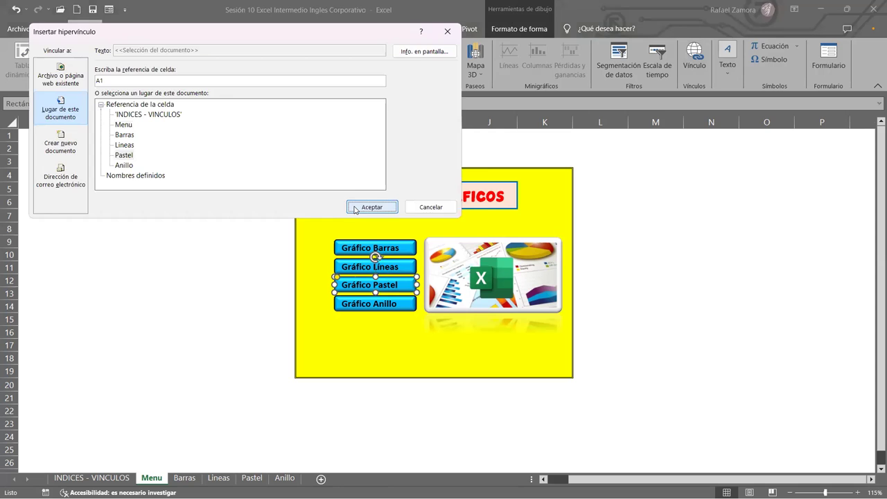
{"action": "left_click", "coordinate": [368, 207]}
- Link the Gráfico Anillo button to the Anillo sheet, then test the Gráfico Barras link
{"action": "left_click", "coordinate": [400, 307]}
{"action": "right_click", "coordinate": [400, 307]}
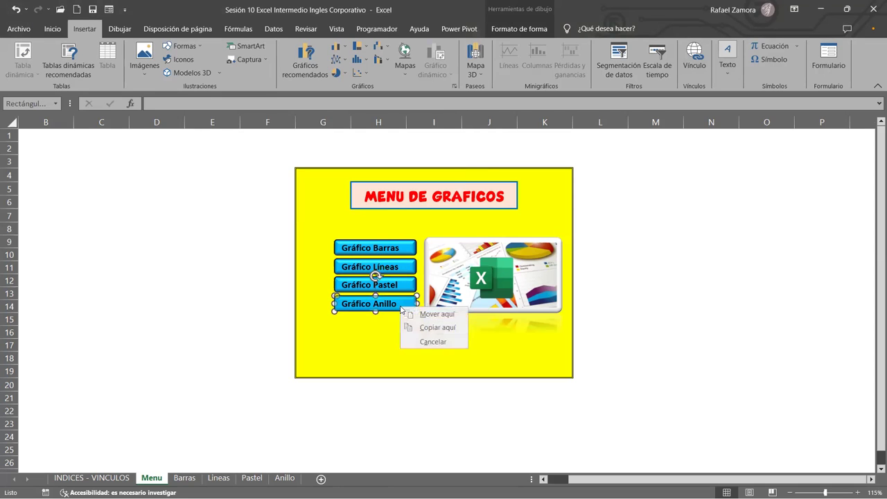
{"action": "key", "text": "Escape"}
{"action": "right_click", "coordinate": [401, 307]}
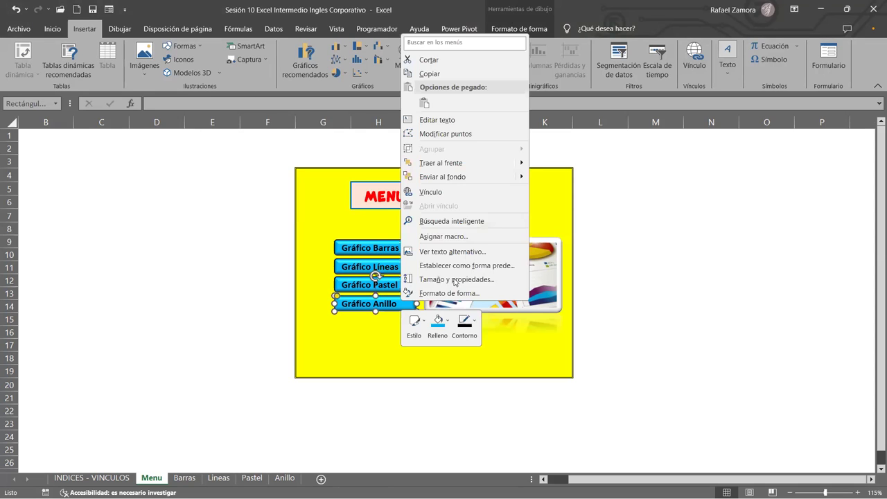
{"action": "left_click", "coordinate": [462, 198]}
{"action": "left_click", "coordinate": [340, 229]}
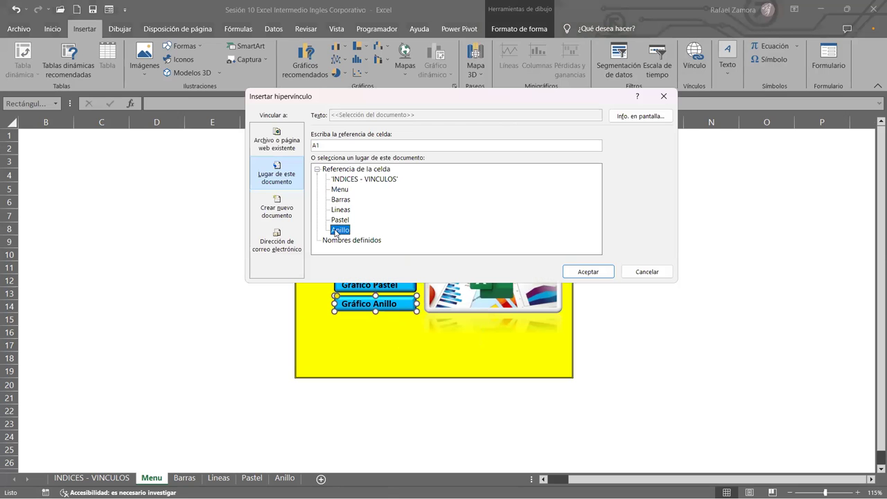
{"action": "left_click", "coordinate": [587, 272]}
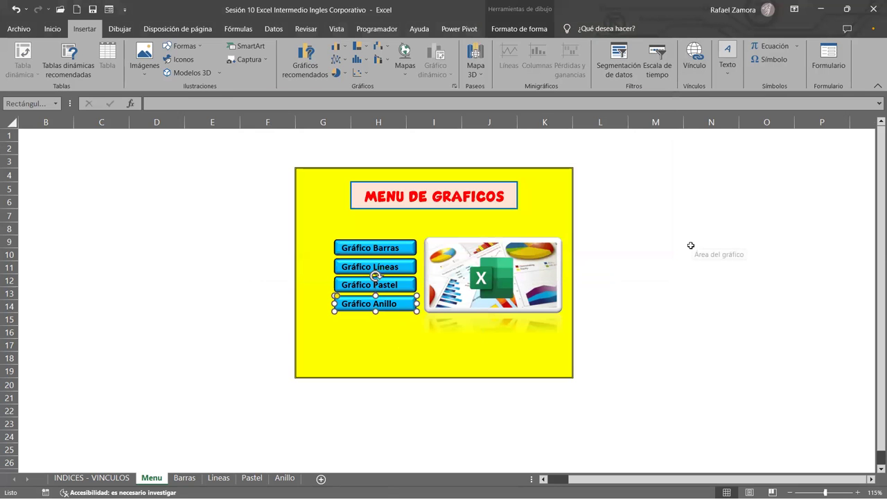
{"action": "left_click", "coordinate": [672, 212]}
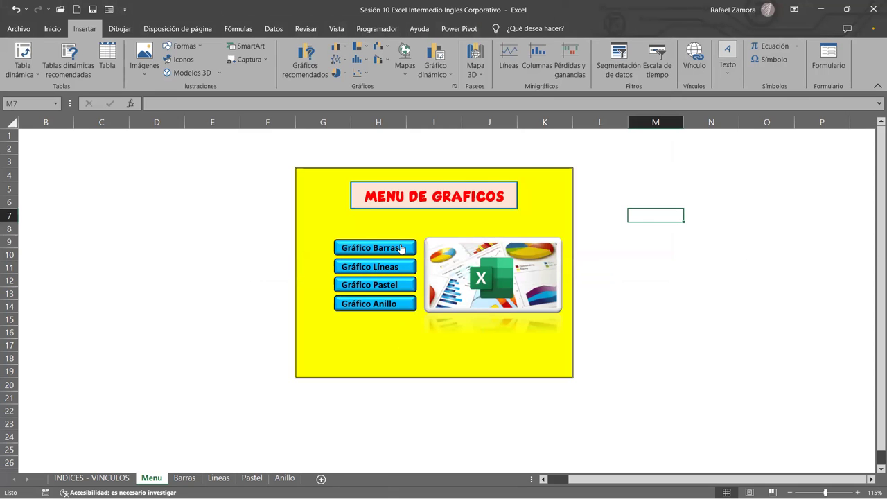
{"action": "left_click", "coordinate": [402, 248]}
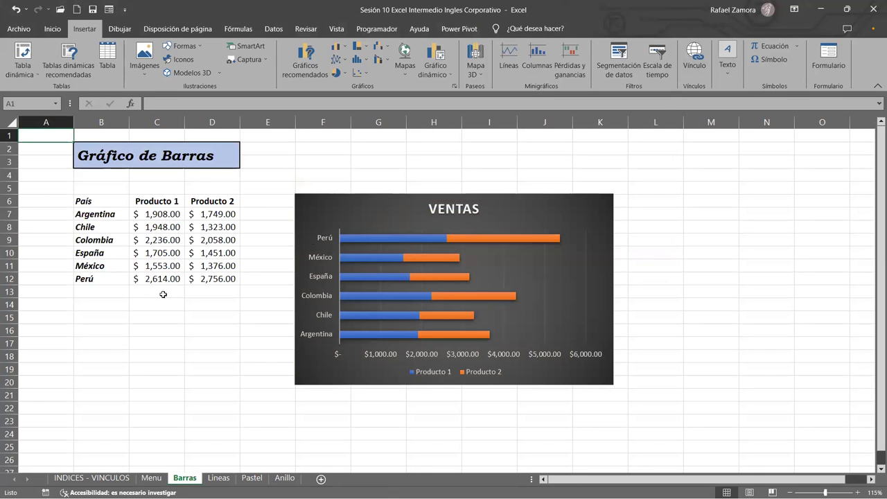
{"action": "left_click", "coordinate": [151, 478]}
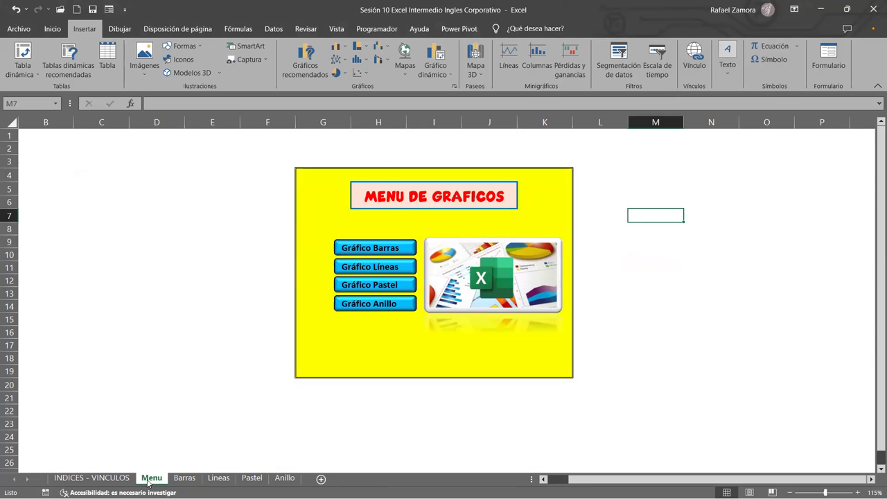
{"action": "left_click", "coordinate": [392, 266]}
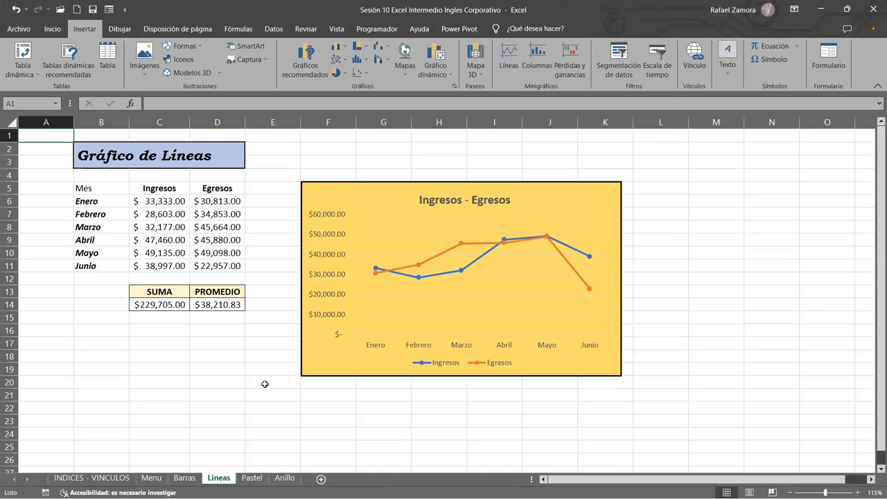
{"action": "left_click", "coordinate": [159, 483]}
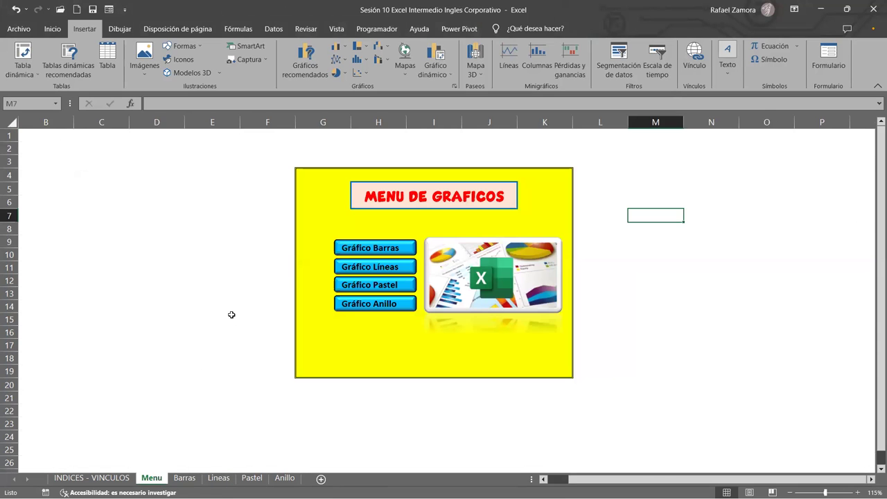
{"action": "left_click", "coordinate": [399, 284]}
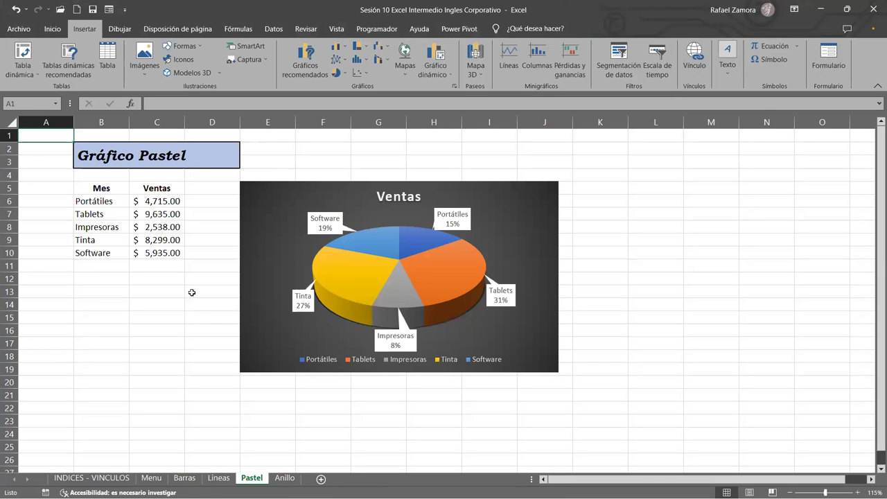
{"action": "left_click", "coordinate": [158, 482]}
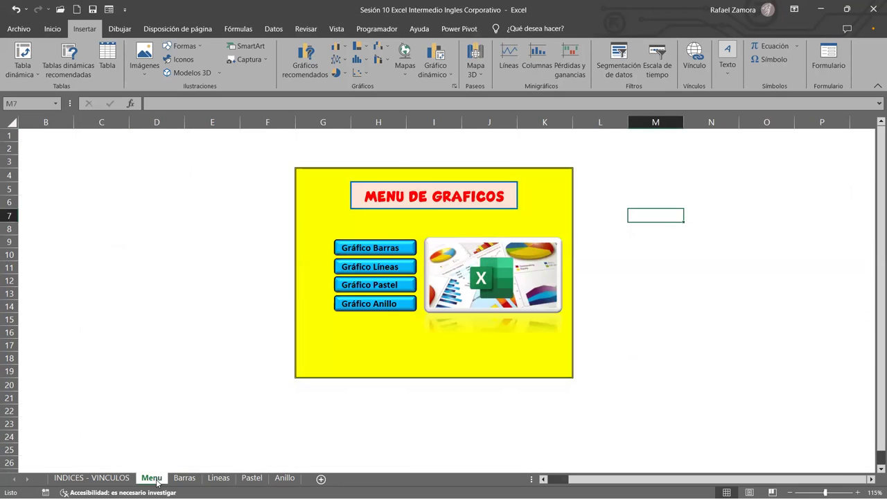
{"action": "left_click", "coordinate": [384, 307]}
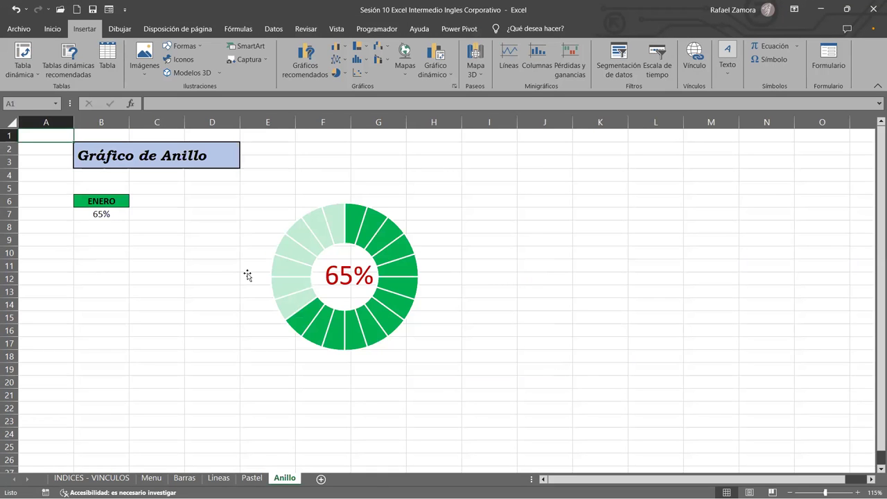
{"action": "left_click", "coordinate": [153, 479]}
{"action": "left_click", "coordinate": [183, 478]}
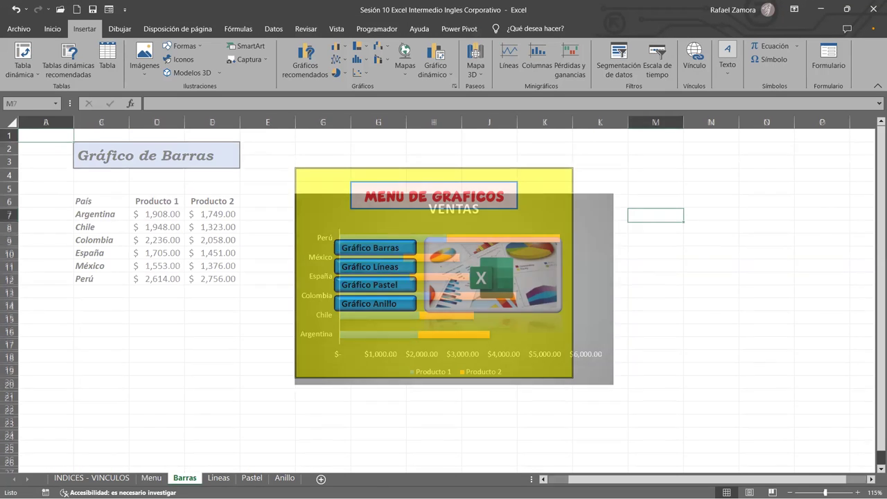
{"action": "left_click", "coordinate": [208, 158]}
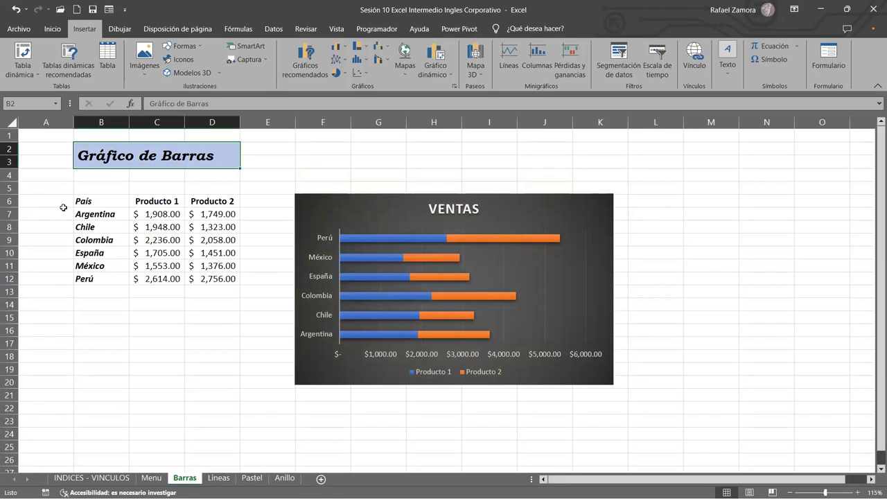
- Draw an up-arrow shape at the bottom left of the Barras sheet and shrink it to about 1.25 × 1.35 cm
{"action": "left_click", "coordinate": [194, 63]}
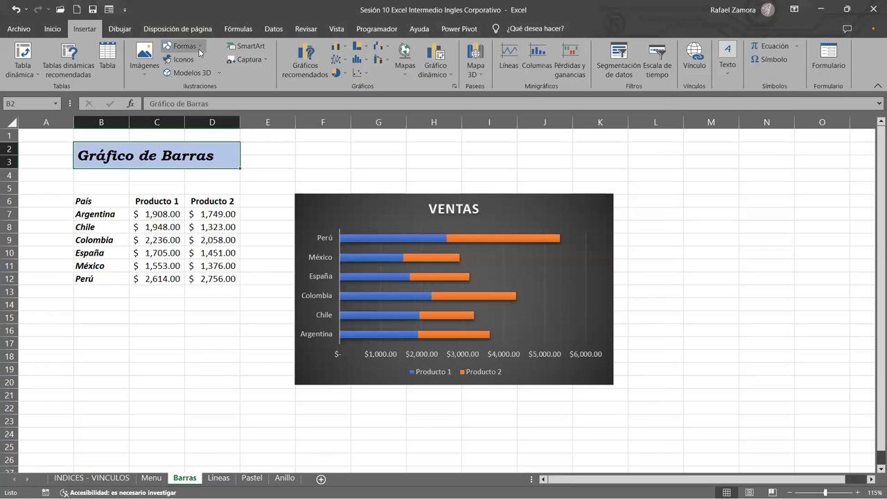
{"action": "left_click", "coordinate": [199, 49]}
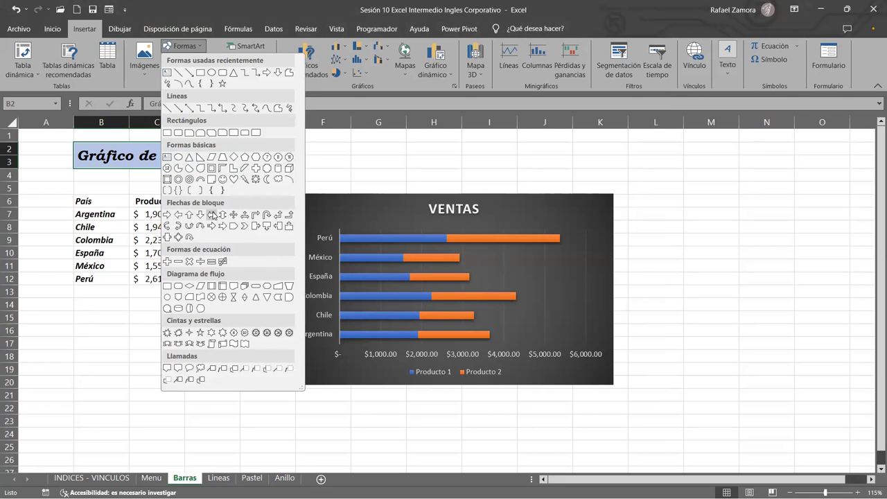
{"action": "left_click", "coordinate": [191, 214]}
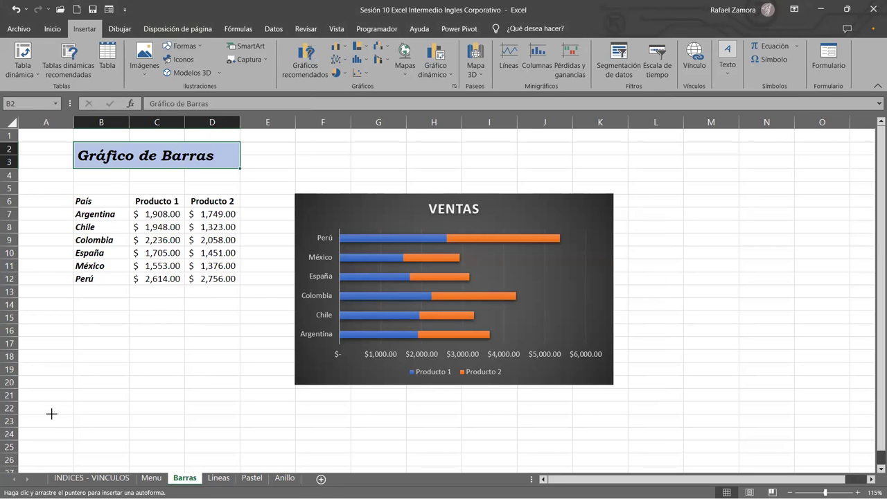
{"action": "left_click_drag", "start_coordinate": [53, 409], "coordinate": [88, 478]}
{"action": "left_click_drag", "start_coordinate": [64, 430], "coordinate": [109, 406]}
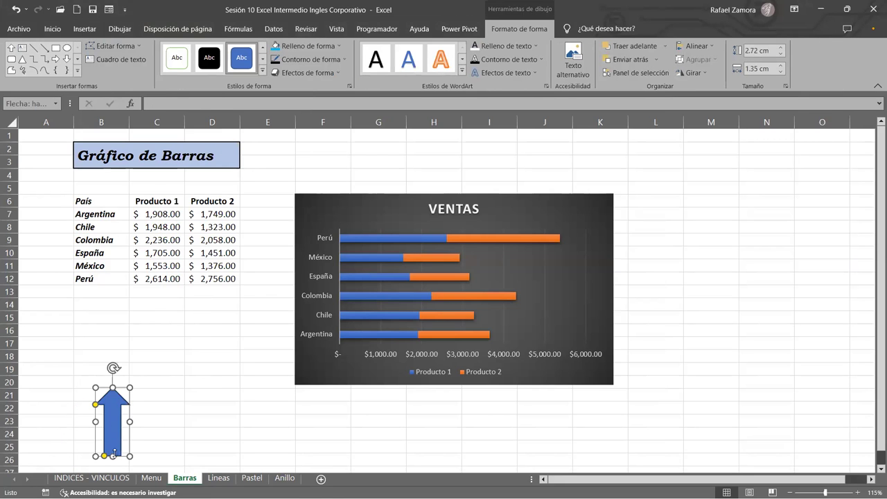
{"action": "mouse_move", "coordinate": [113, 456]}
{"action": "left_mouse_down"}
{"action": "mouse_move", "coordinate": [123, 416]}
{"action": "mouse_move", "coordinate": [45, 455]}
{"action": "left_mouse_up"}
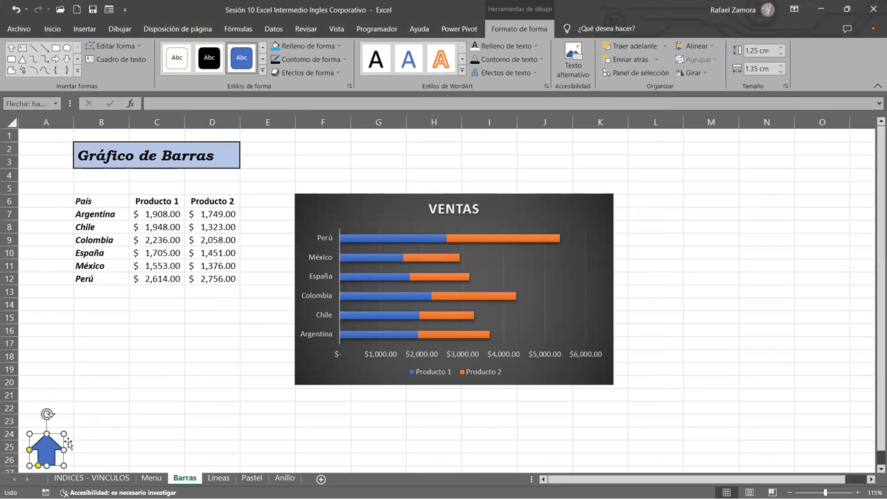
- Fill the up-arrow red and resize it to 0.92 cm by 1.1 cm
{"action": "left_click", "coordinate": [339, 46]}
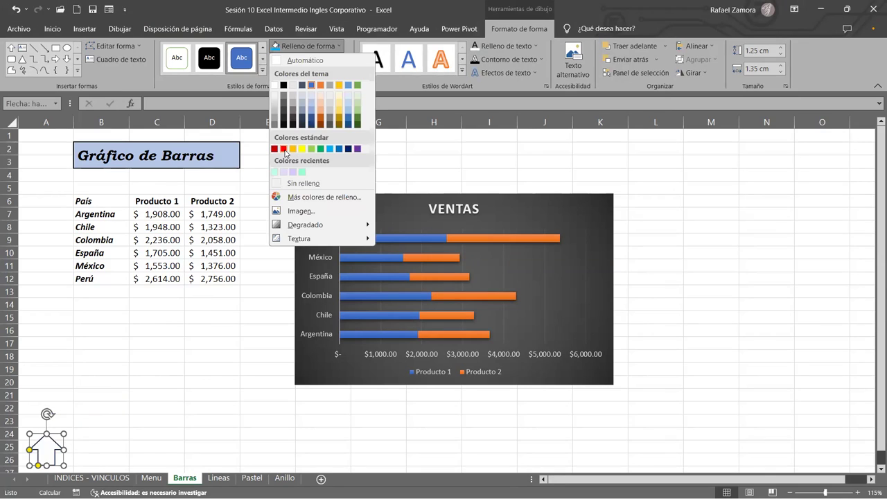
{"action": "left_click", "coordinate": [284, 149]}
{"action": "key", "text": "Escape"}
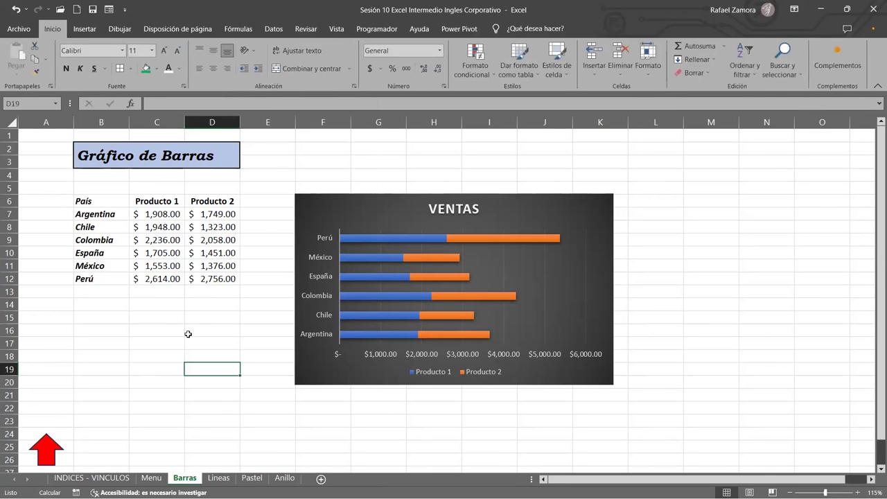
{"action": "left_click", "coordinate": [47, 454]}
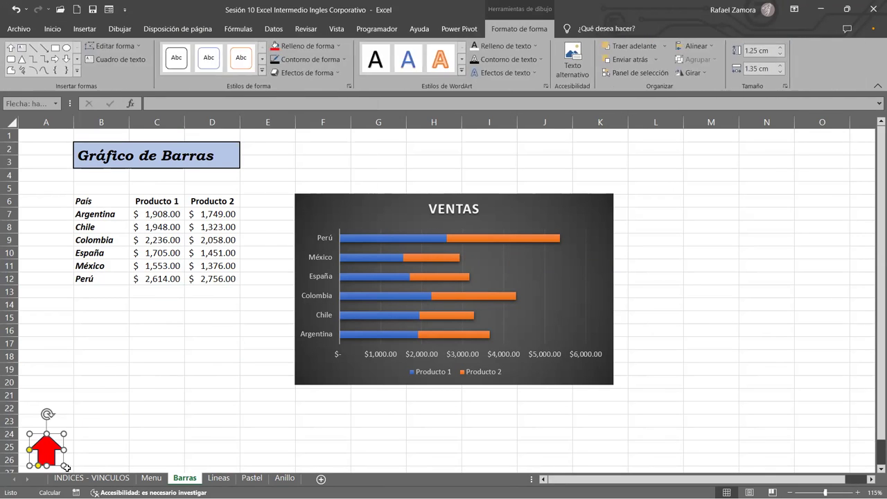
{"action": "left_click_drag", "start_coordinate": [65, 466], "coordinate": [58, 457]}
{"action": "left_click", "coordinate": [106, 416]}
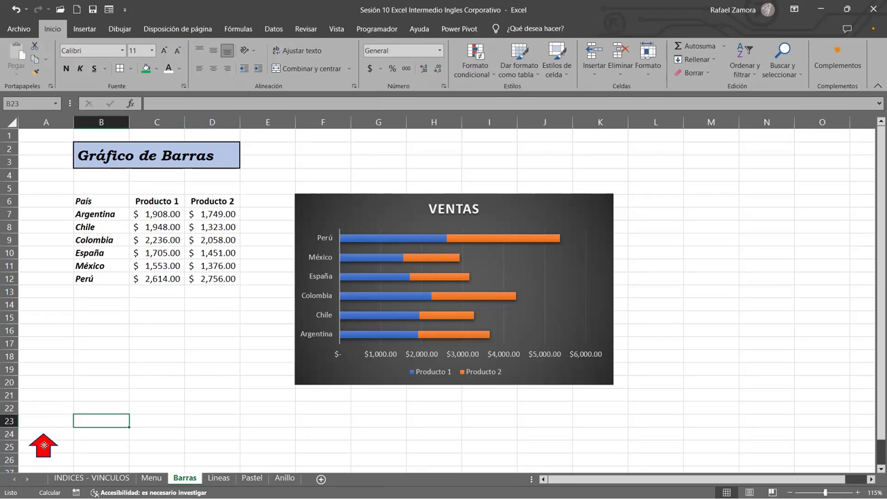
{"action": "left_click", "coordinate": [44, 445]}
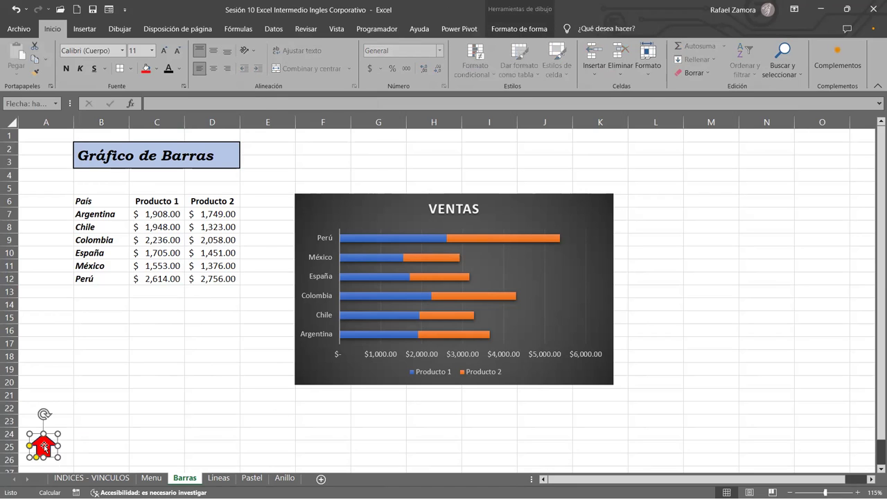
- Hyperlink the red up-arrow to cell A1 of the Menu sheet
{"action": "right_click", "coordinate": [44, 445]}
{"action": "key", "text": "Escape"}
{"action": "right_click", "coordinate": [44, 440]}
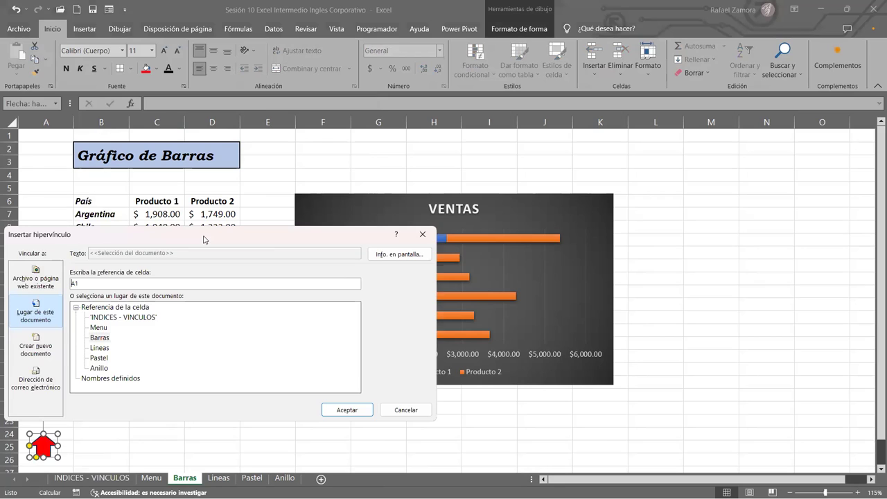
{"action": "left_click_drag", "start_coordinate": [204, 239], "coordinate": [401, 110]}
{"action": "left_click", "coordinate": [294, 198]}
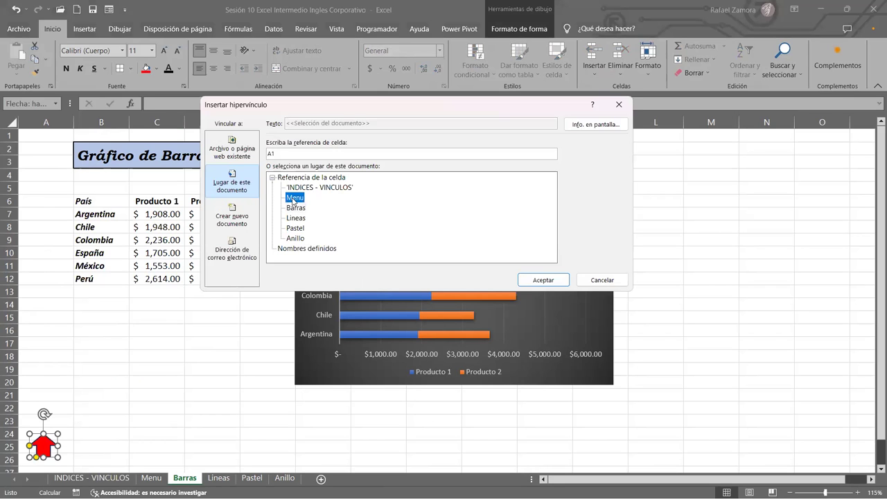
{"action": "left_click", "coordinate": [545, 281]}
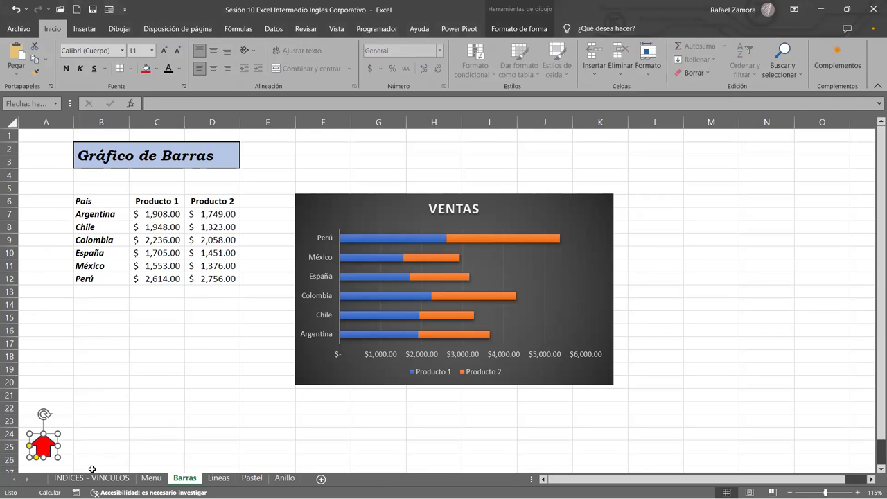
- Paste the red arrow onto the Lineas, Pastel and Anillo sheets, placing each at rows 24–26
{"action": "left_click", "coordinate": [215, 477]}
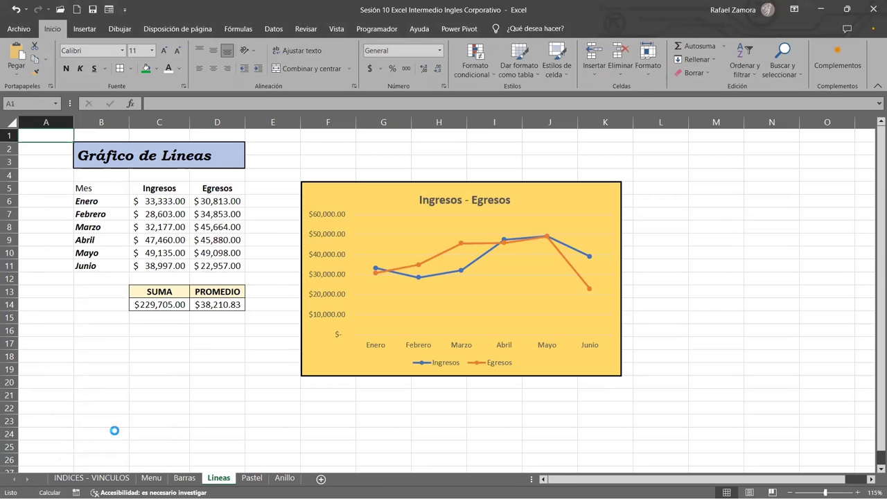
{"action": "key", "text": "ctrl+v"}
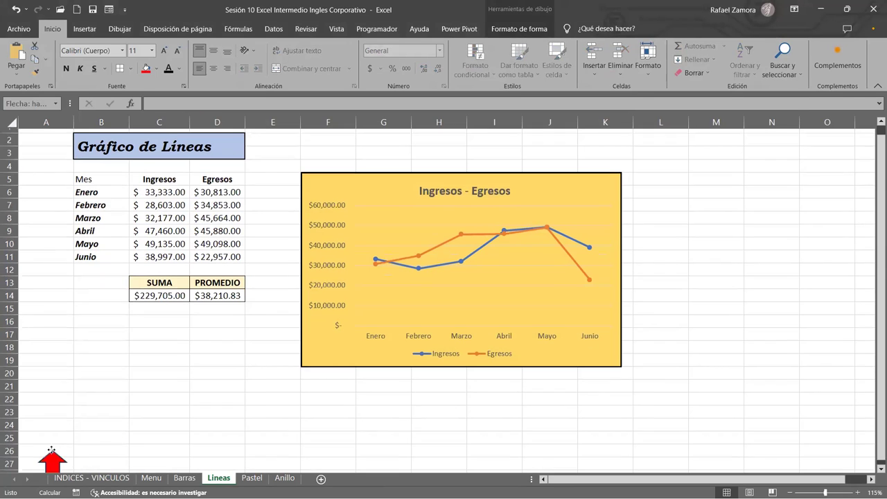
{"action": "left_click_drag", "start_coordinate": [88, 402], "coordinate": [64, 448]}
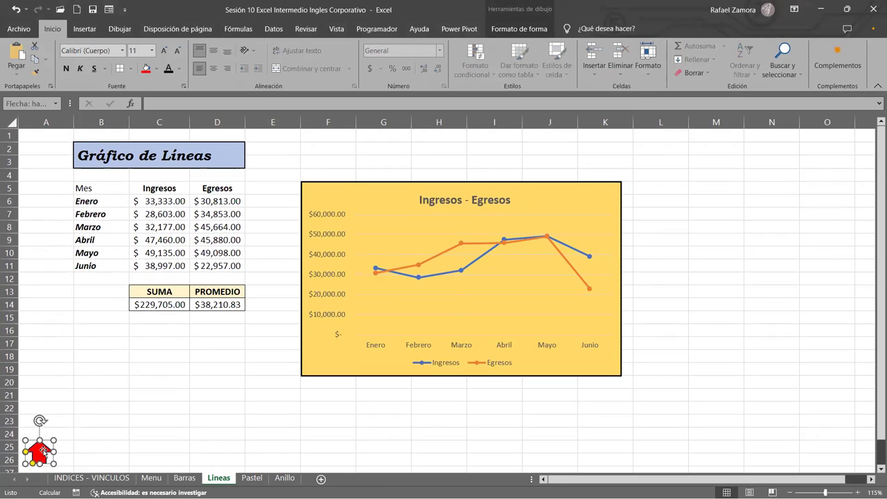
{"action": "left_click", "coordinate": [115, 431]}
{"action": "left_click", "coordinate": [252, 478]}
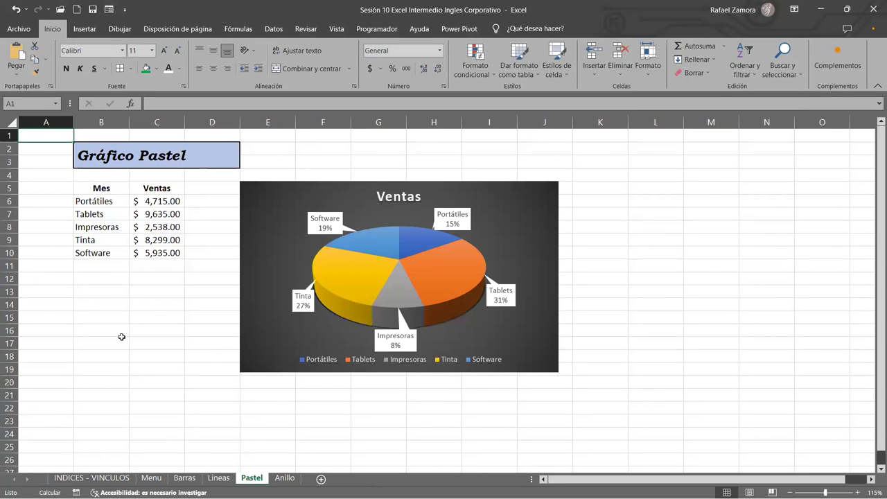
{"action": "key", "text": "ctrl+v"}
{"action": "left_click_drag", "start_coordinate": [41, 142], "coordinate": [43, 447]}
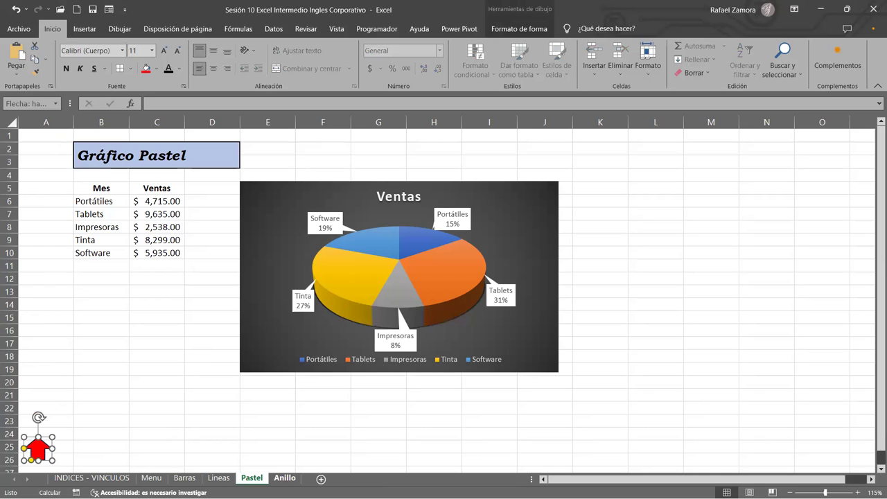
{"action": "left_click", "coordinate": [251, 443]}
{"action": "key", "text": "ctrl+Page_Down"}
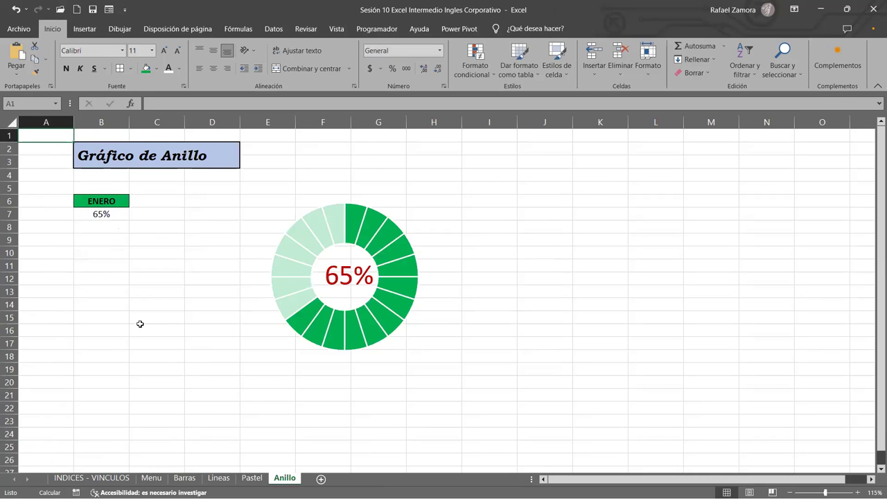
{"action": "key", "text": "ctrl+v"}
{"action": "left_click_drag", "start_coordinate": [32, 143], "coordinate": [36, 451]}
{"action": "left_click", "coordinate": [174, 400]}
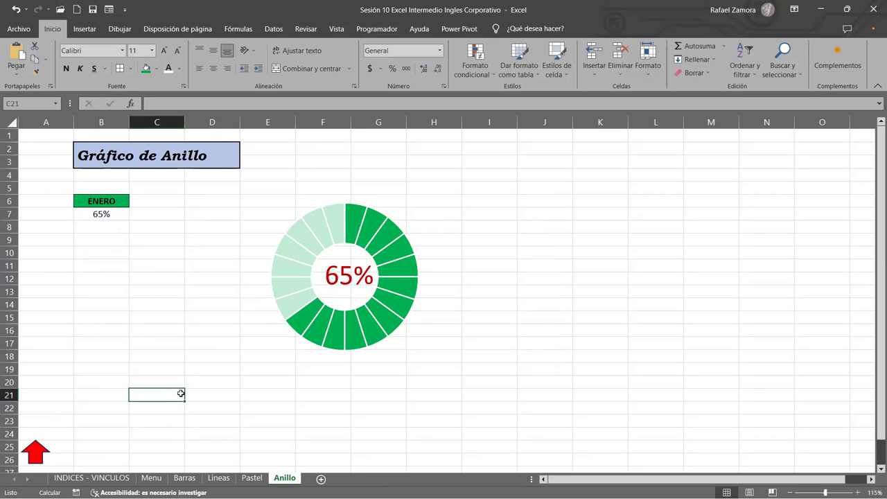
- Test navigation between Menu and the Lineas, Barras and Pastel sheets using buttons and return arrows
{"action": "left_click", "coordinate": [40, 453]}
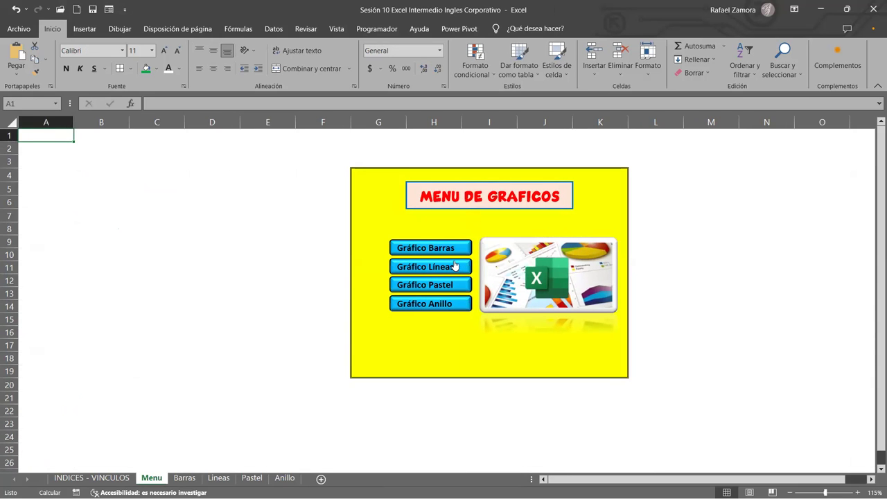
{"action": "left_click", "coordinate": [451, 266]}
{"action": "left_click", "coordinate": [40, 458]}
{"action": "left_click", "coordinate": [463, 249]}
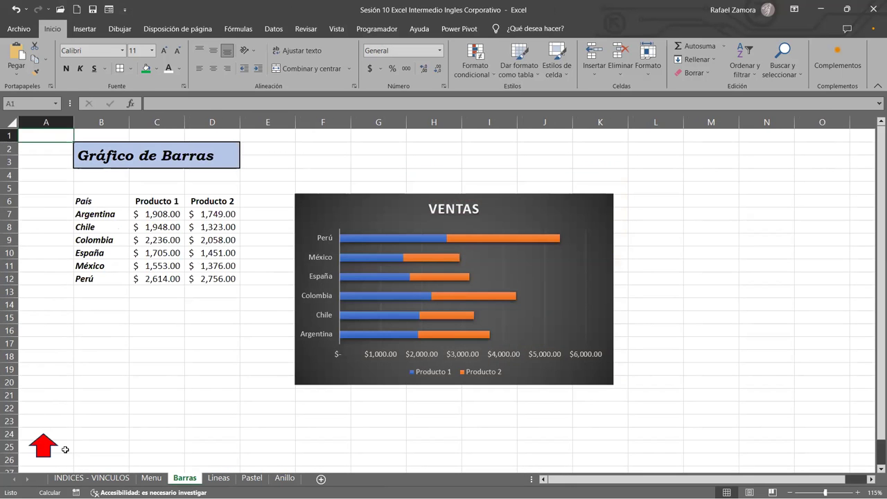
{"action": "left_click", "coordinate": [42, 453]}
{"action": "left_click", "coordinate": [447, 284]}
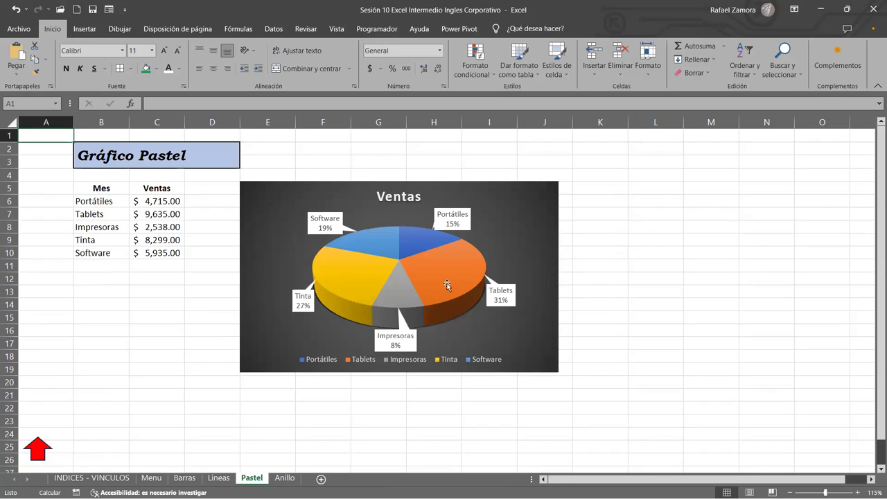
{"action": "left_click", "coordinate": [42, 455]}
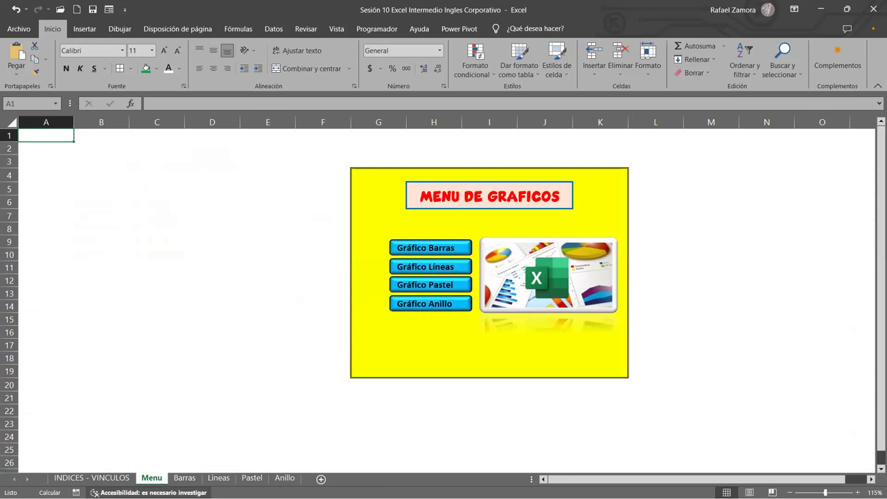
{"action": "left_click", "coordinate": [442, 284]}
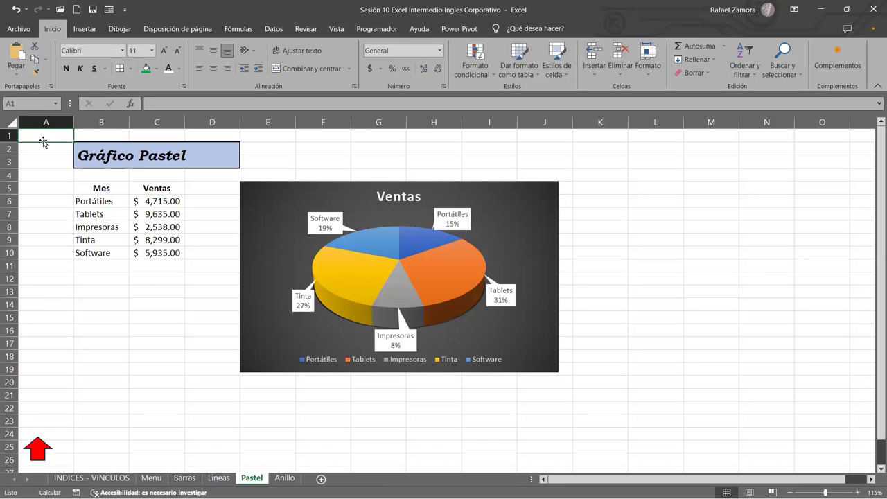
{"action": "left_click", "coordinate": [44, 458]}
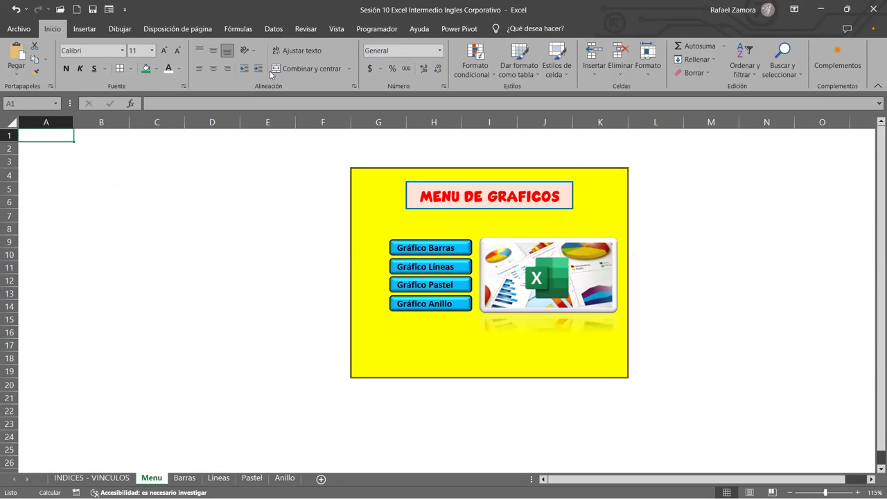
- Delete column C on the Menu sheet to shift the menu panel left
{"action": "left_click", "coordinate": [171, 122]}
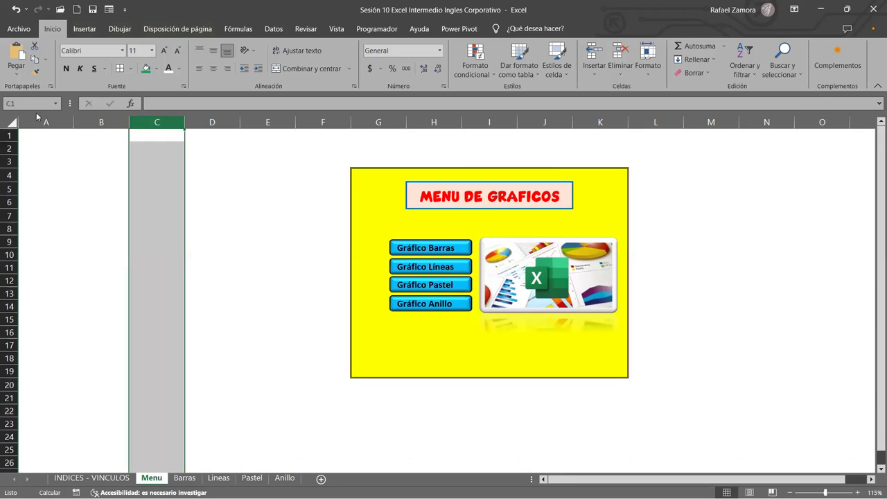
{"action": "key", "text": "ctrl+minus"}
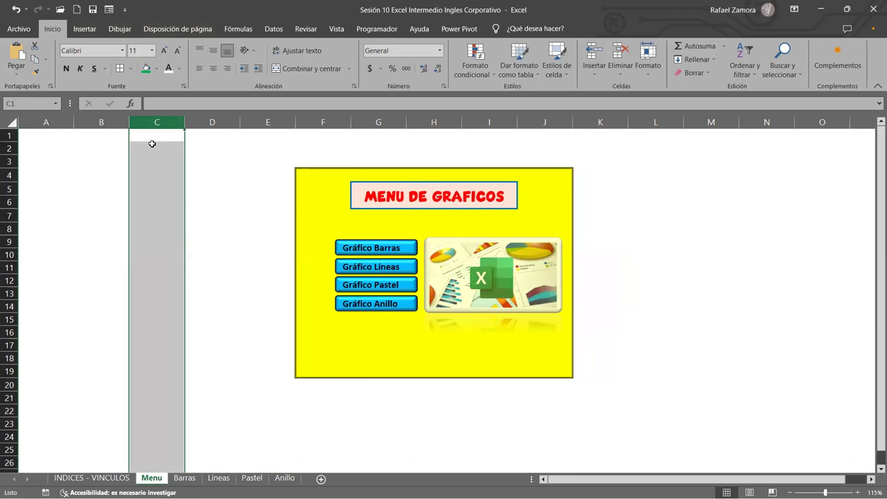
{"action": "left_click", "coordinate": [725, 208]}
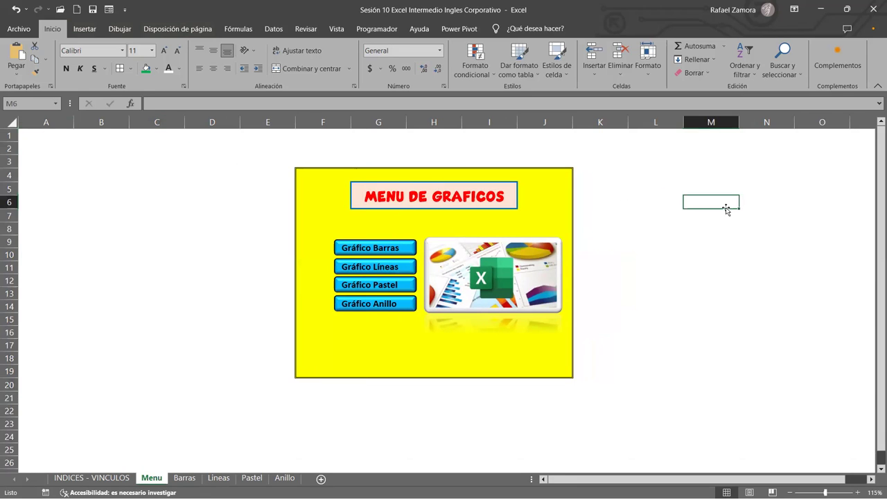
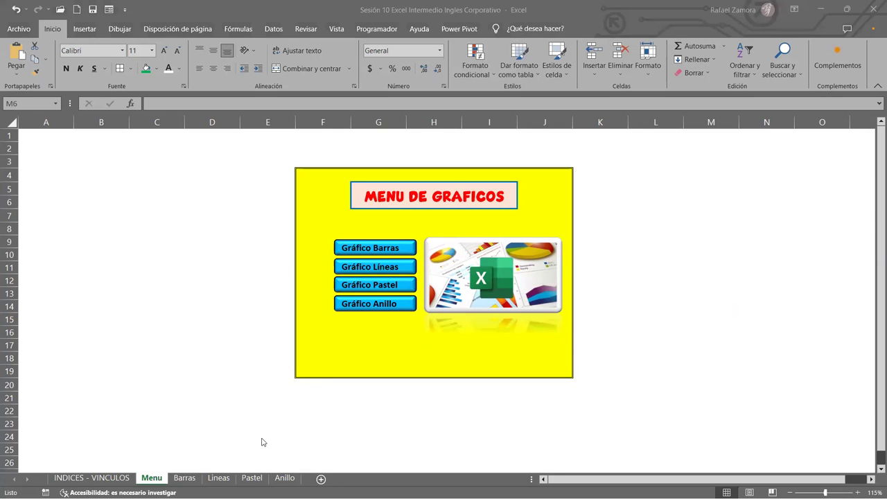
- Look over the Anillo sheet, then switch to the Lineas sheet with the Ingresos/Egresos chart
{"action": "left_click", "coordinate": [279, 478]}
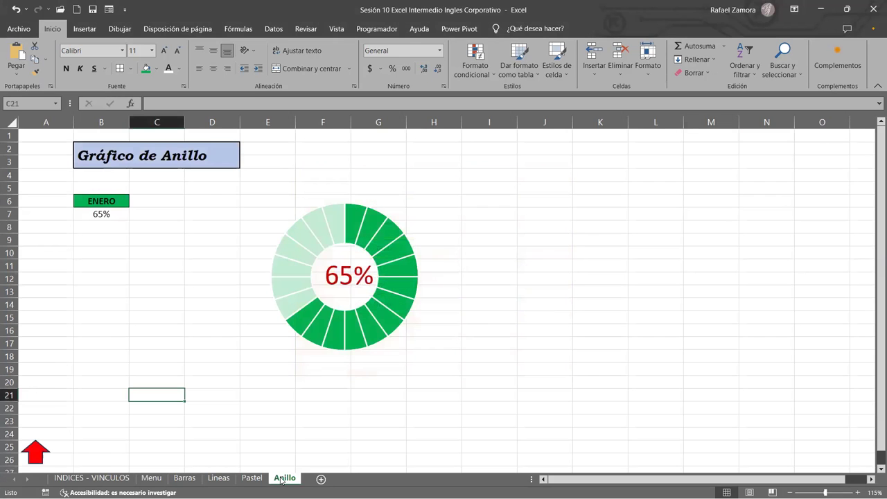
{"action": "left_click", "coordinate": [604, 292]}
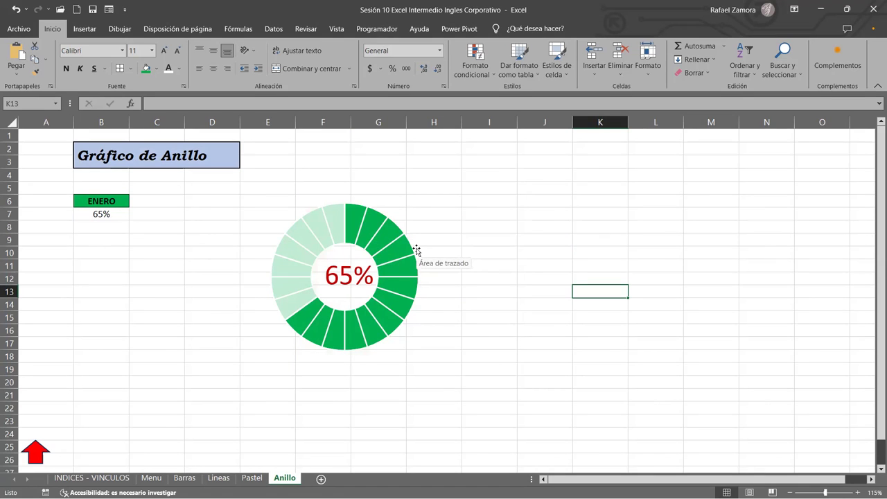
{"action": "left_click", "coordinate": [520, 228]}
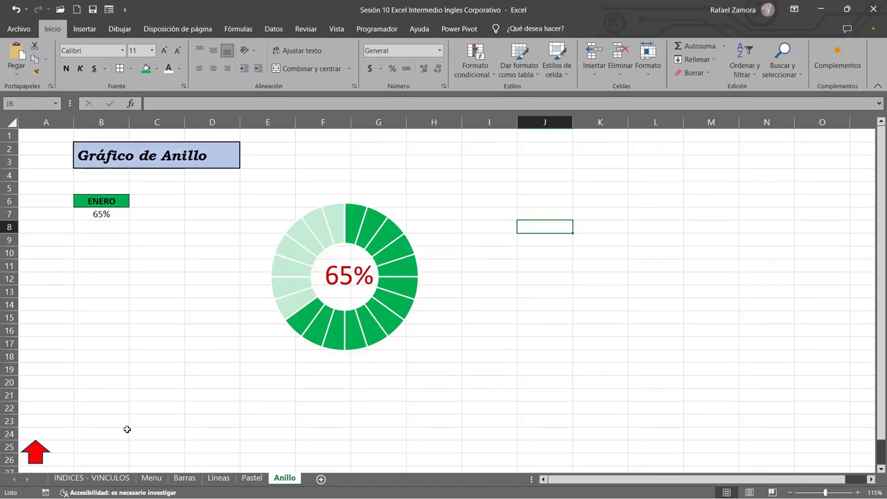
{"action": "left_click", "coordinate": [147, 479]}
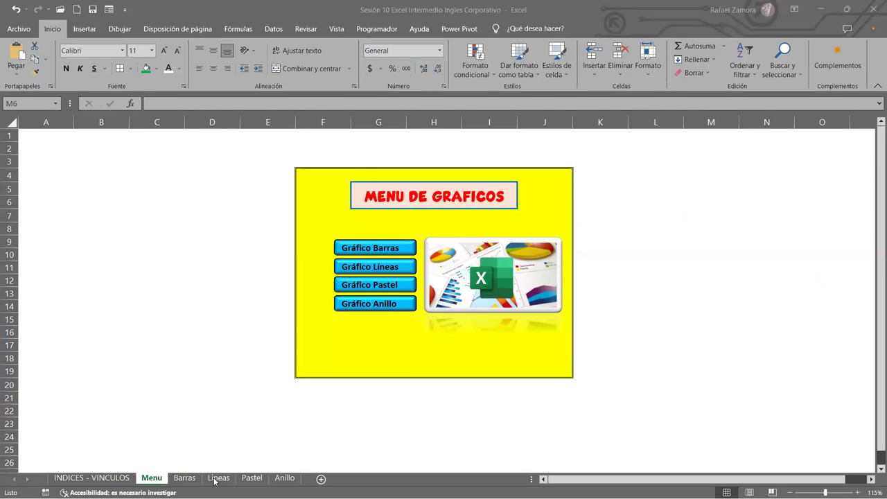
{"action": "left_click", "coordinate": [217, 478]}
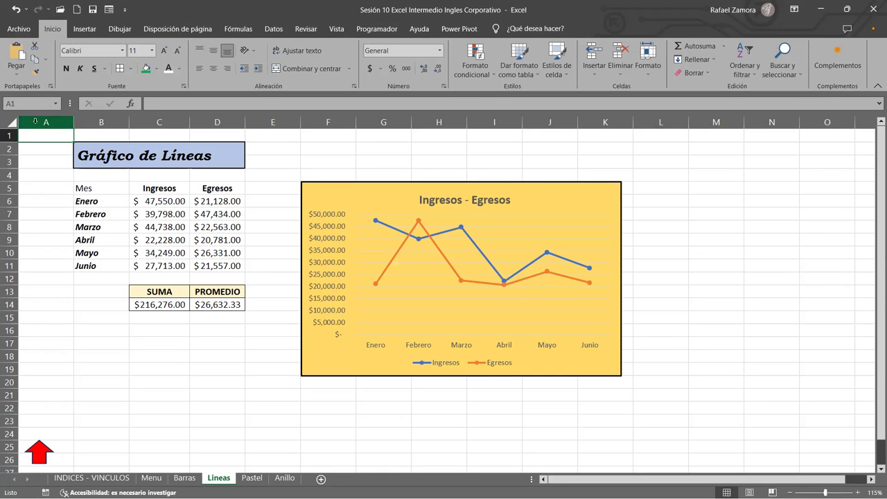
- Select the entire Lineas worksheet with the Select All corner button
{"action": "left_click", "coordinate": [10, 123]}
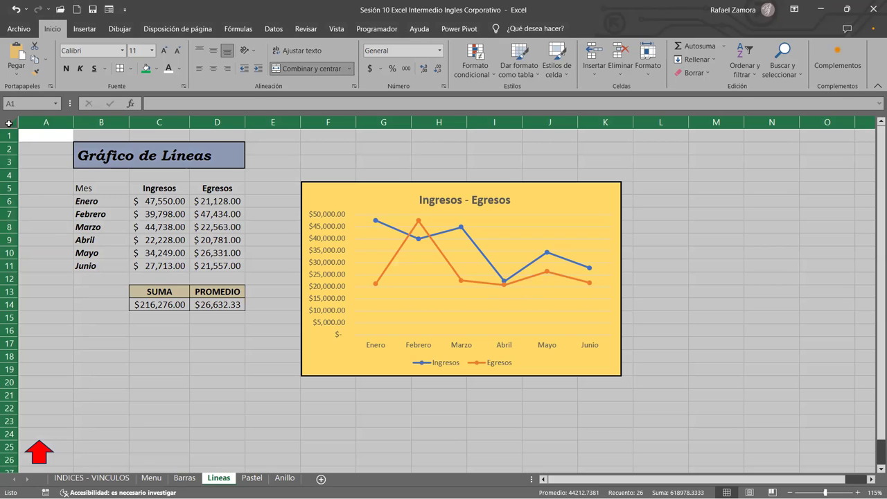
- Apply Bloqueada checked and Oculta unchecked to all cells, then select E19
{"action": "key", "text": "ctrl+1"}
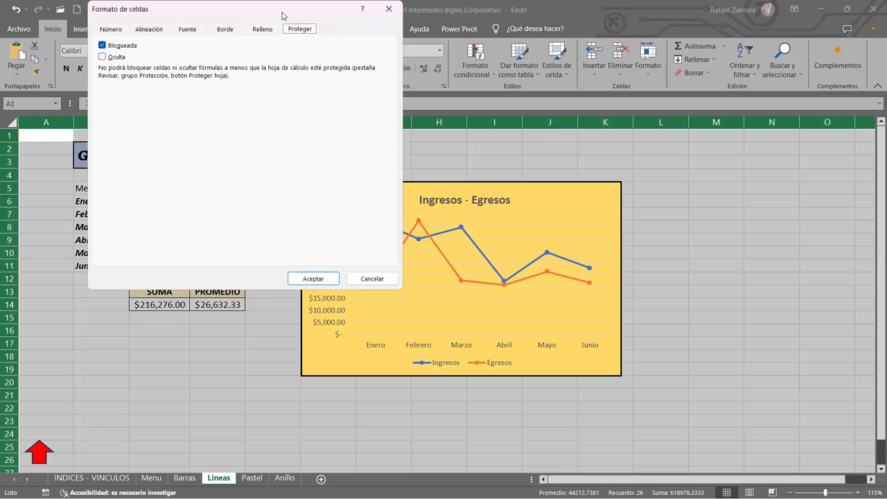
{"action": "left_click_drag", "start_coordinate": [282, 15], "coordinate": [492, 98]}
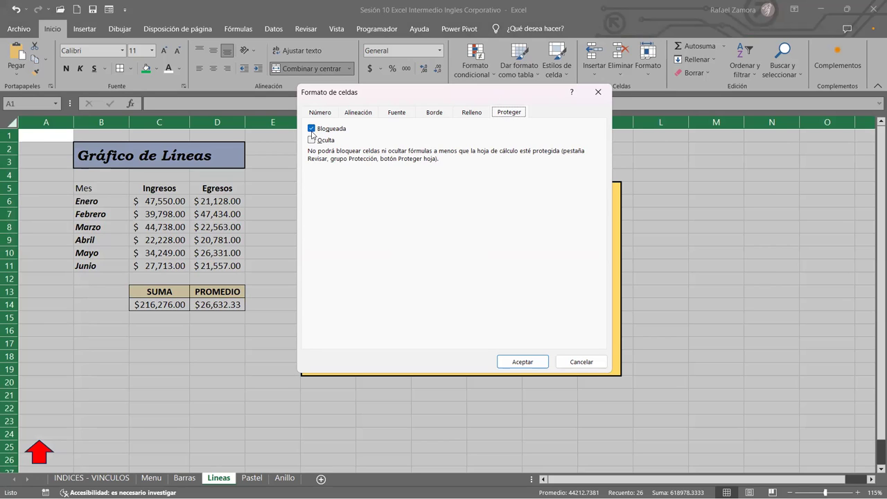
{"action": "left_click", "coordinate": [535, 368]}
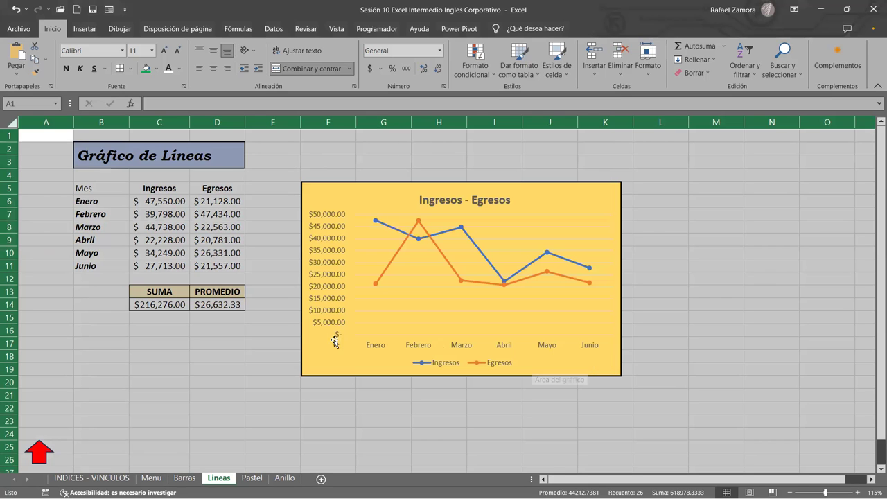
{"action": "left_click", "coordinate": [248, 368]}
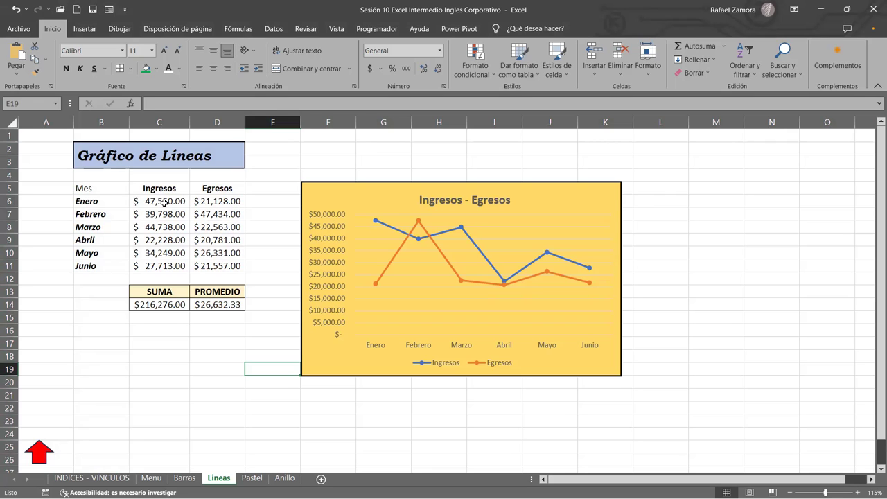
- Inspect the ALEATORIO.ENTRE formulas in C6:D11, then select the whole sheet again
{"action": "left_click_drag", "start_coordinate": [164, 201], "coordinate": [206, 259]}
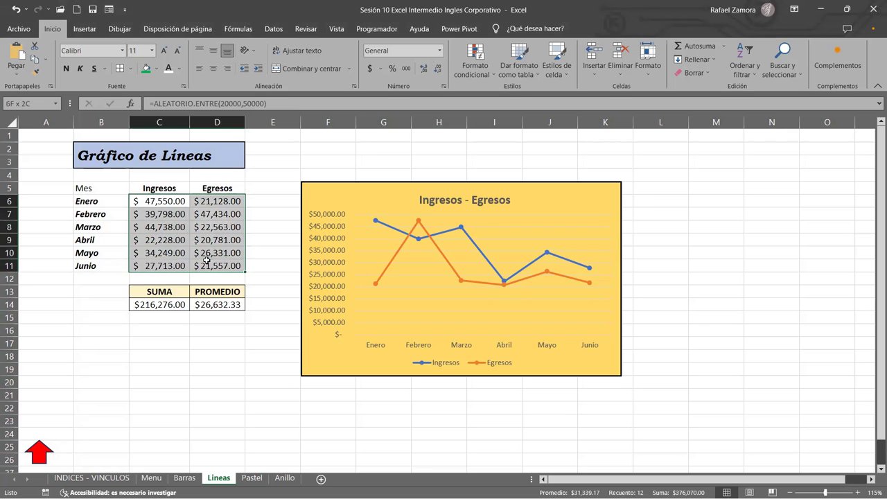
{"action": "left_click", "coordinate": [167, 200]}
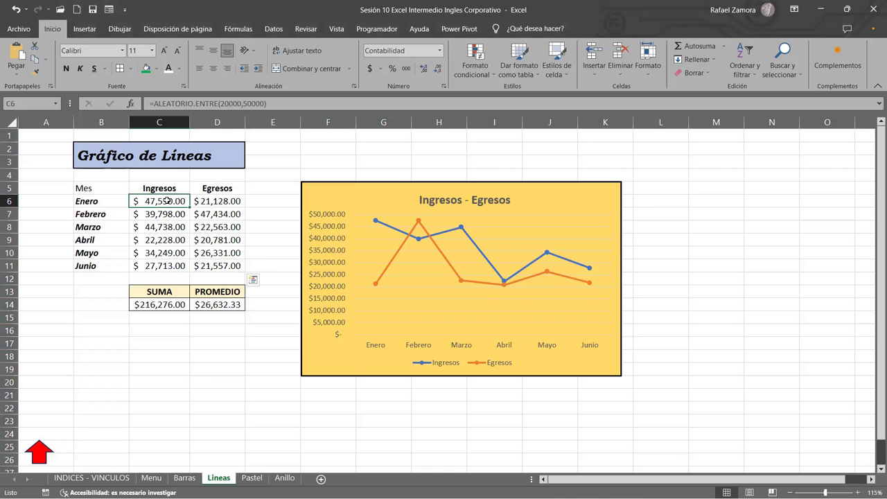
{"action": "left_click_drag", "start_coordinate": [167, 201], "coordinate": [217, 273]}
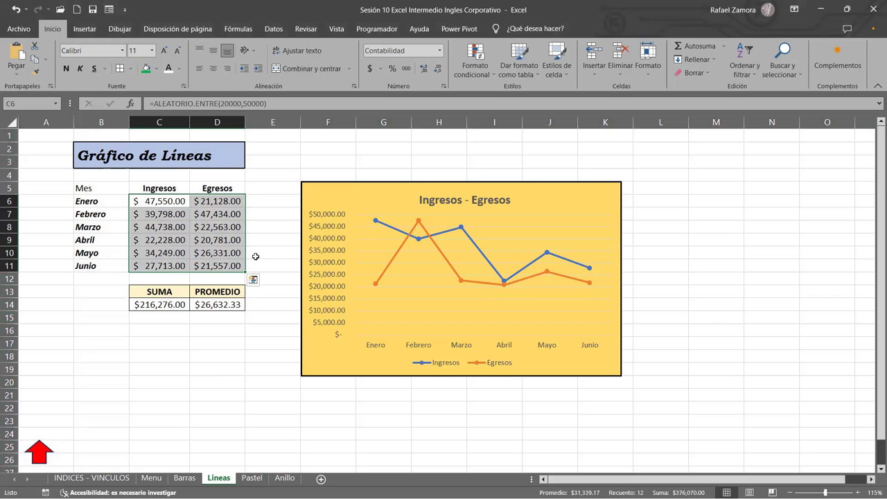
{"action": "left_click", "coordinate": [739, 315]}
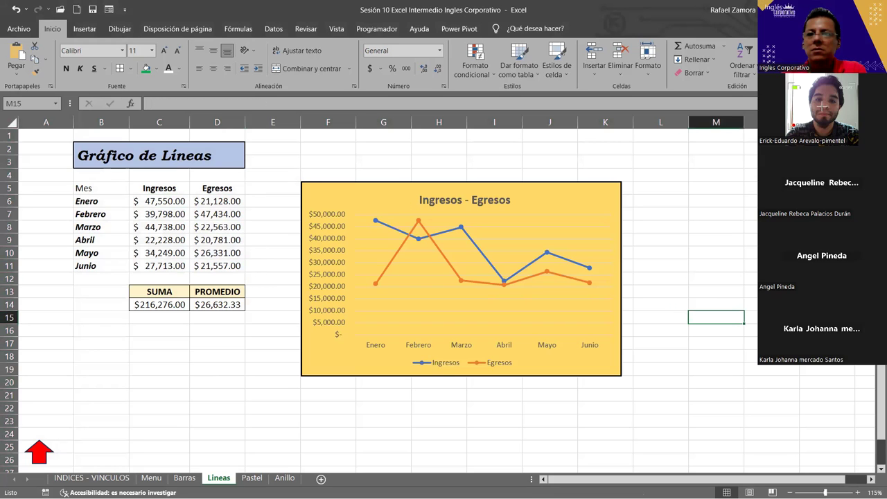
{"action": "left_click", "coordinate": [159, 432]}
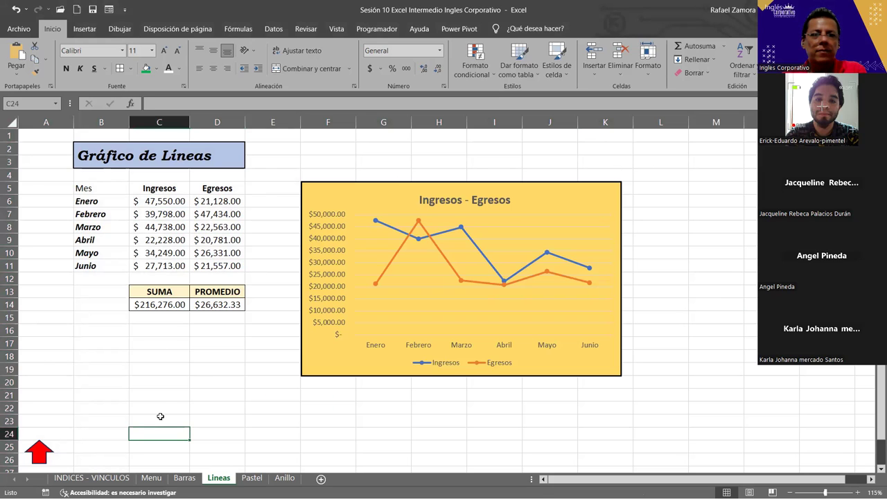
{"action": "left_click", "coordinate": [12, 124]}
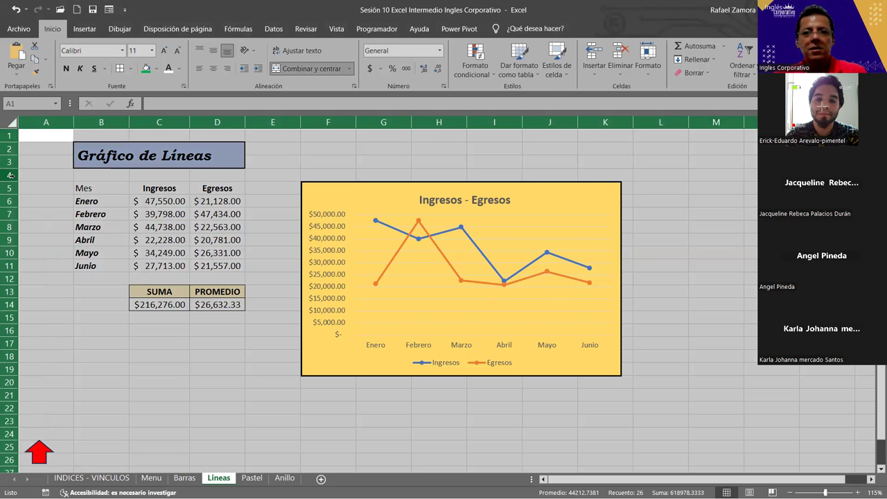
- Reconfirm Bloqueada checked for all cells on the Proteger tab, then select B20
{"action": "key", "text": "ctrl+1"}
{"action": "left_click", "coordinate": [315, 113]}
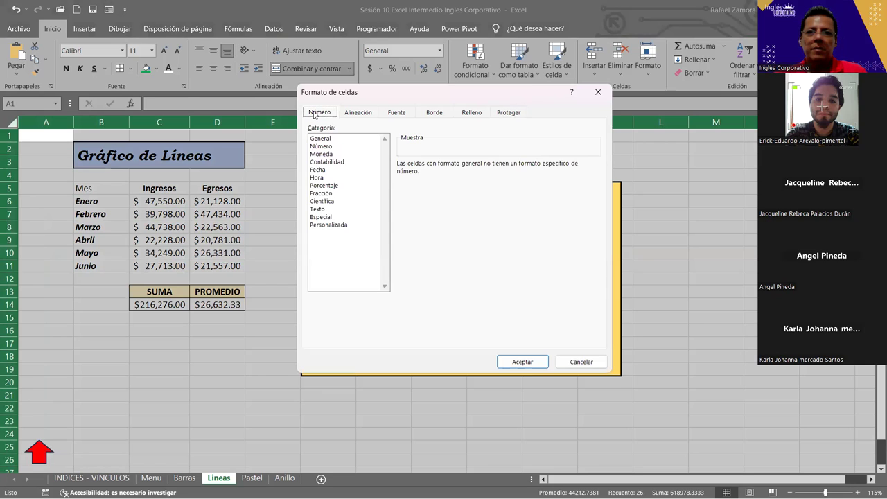
{"action": "left_click", "coordinate": [516, 113]}
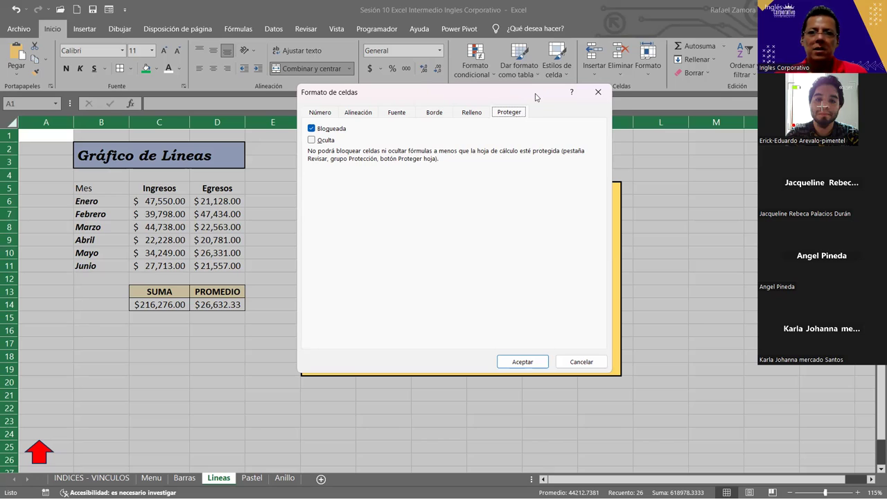
{"action": "left_click_drag", "start_coordinate": [535, 97], "coordinate": [543, 99]}
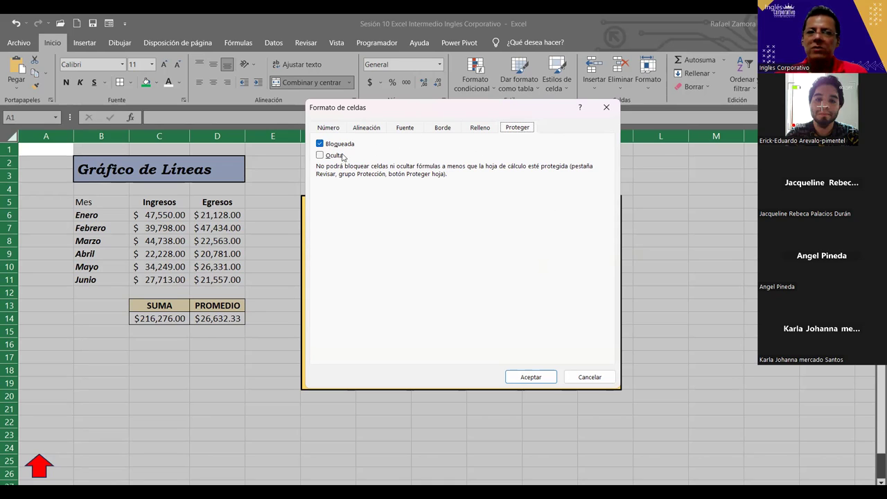
{"action": "left_click", "coordinate": [531, 381]}
{"action": "left_click", "coordinate": [81, 391]}
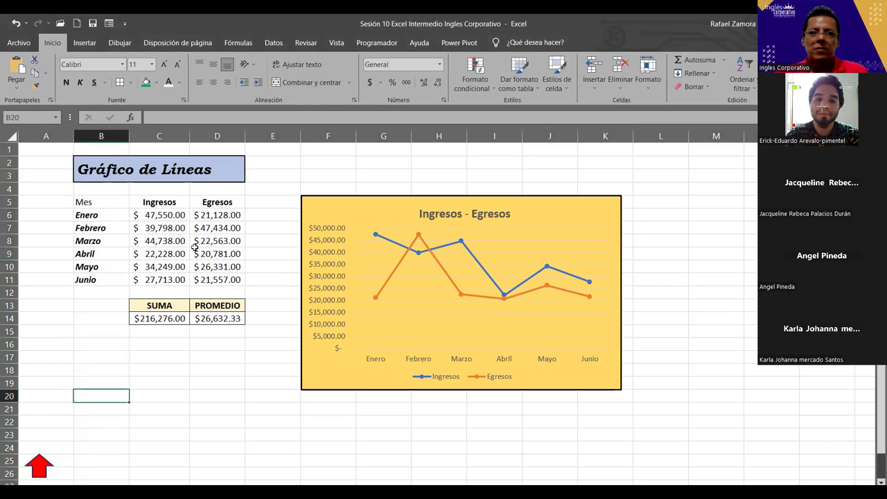
- Unlock the Ingresos and Egresos cells C6:D11 by unchecking Bloqueada
{"action": "left_click_drag", "start_coordinate": [166, 216], "coordinate": [218, 279]}
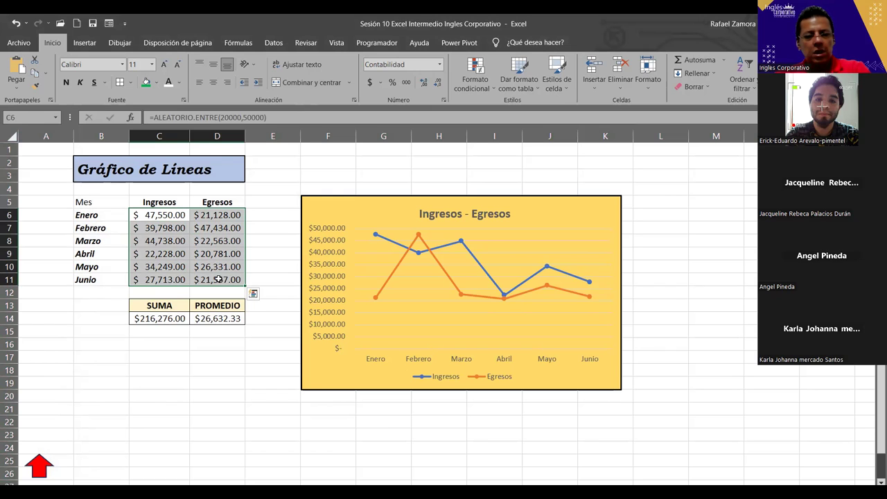
{"action": "key", "text": "ctrl+1"}
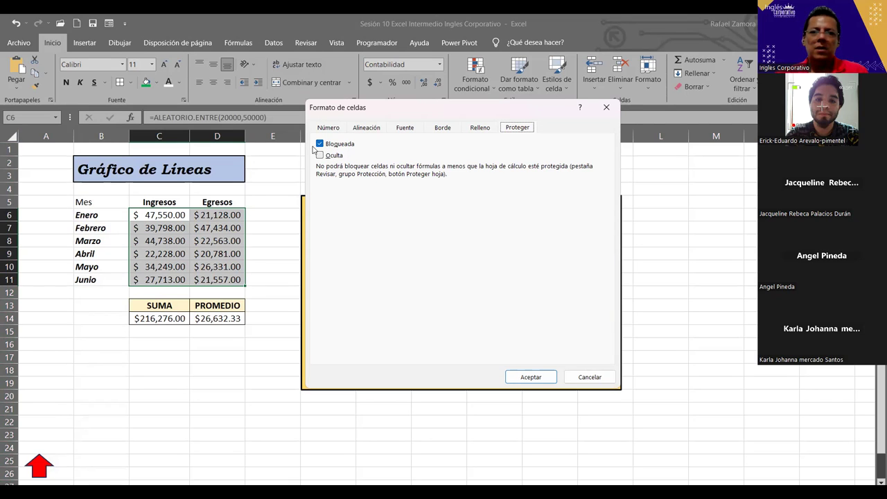
{"action": "left_click", "coordinate": [320, 145]}
{"action": "left_click", "coordinate": [525, 376]}
{"action": "key", "text": "Return"}
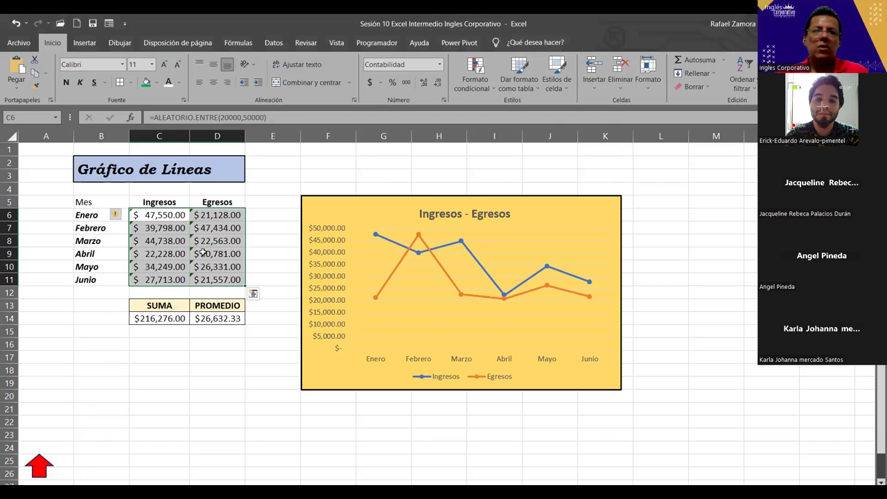
- Choose Omitir error to clear the unprotected-formula warnings on C6:D11
{"action": "left_click", "coordinate": [170, 216]}
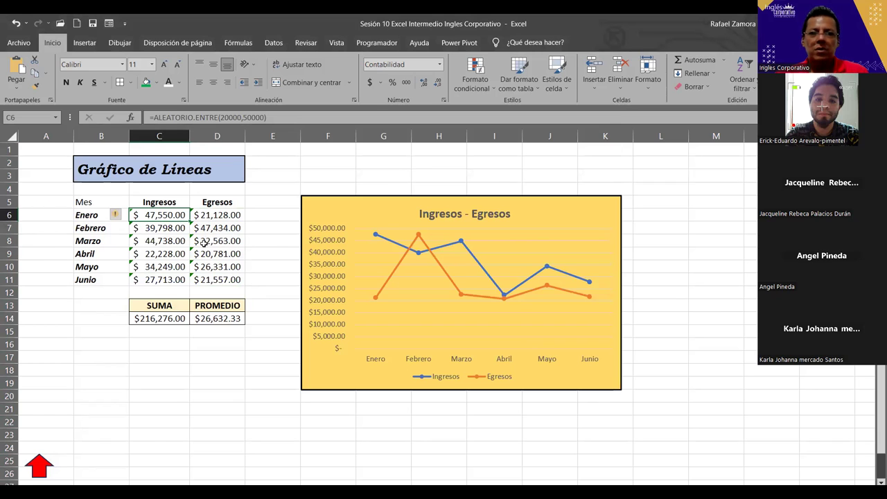
{"action": "left_click", "coordinate": [284, 188]}
{"action": "left_click", "coordinate": [170, 218]}
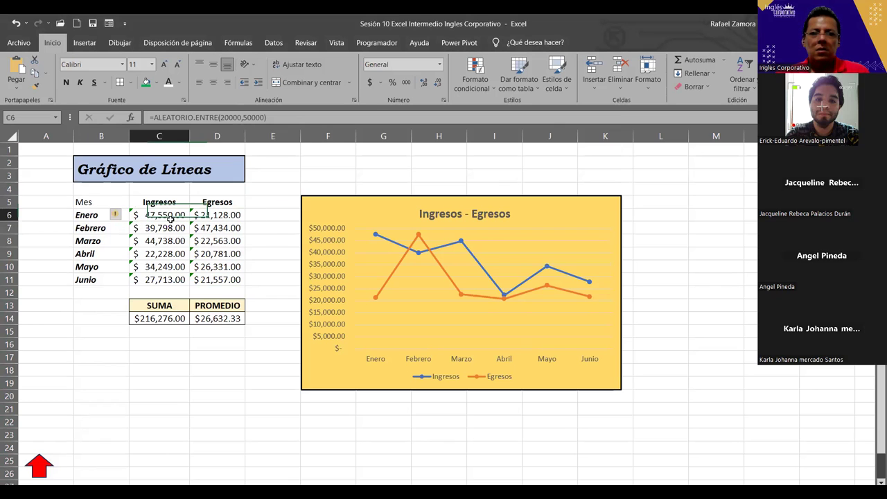
{"action": "left_click_drag", "start_coordinate": [170, 219], "coordinate": [222, 279]}
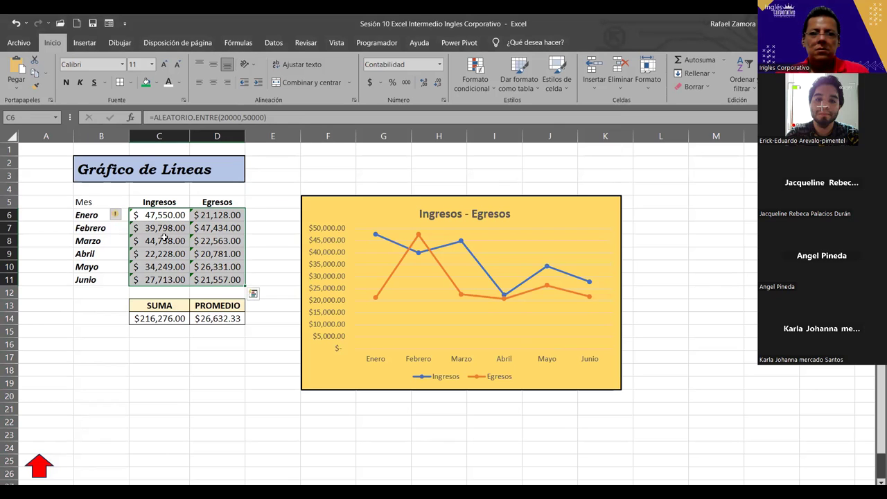
{"action": "left_click", "coordinate": [119, 215]}
{"action": "left_click", "coordinate": [142, 273]}
{"action": "left_click", "coordinate": [343, 169]}
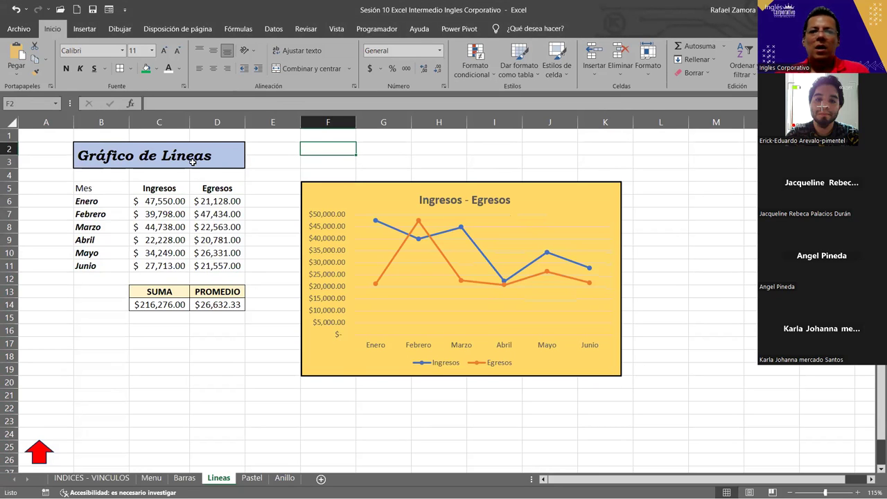
- Select title cell B2 and switch to the Revisar ribbon
{"action": "left_click", "coordinate": [192, 160]}
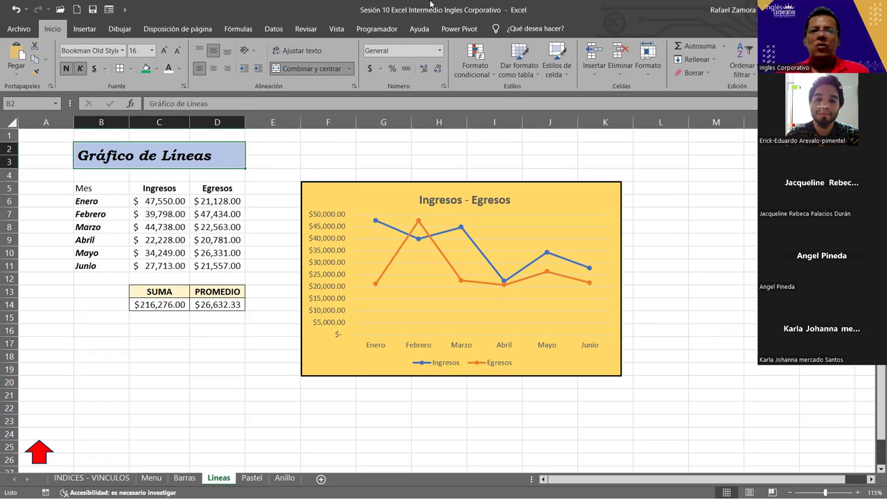
{"action": "left_click", "coordinate": [315, 29]}
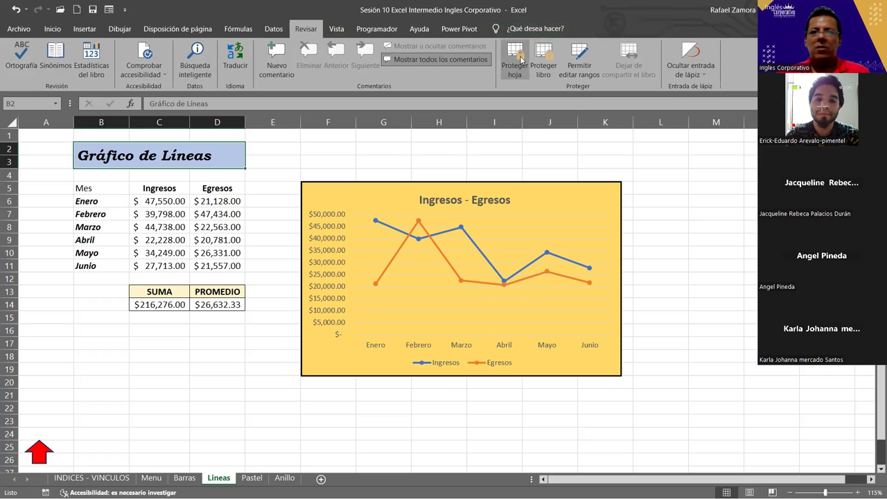
- Apply Proteger hoja with a confirmed password, keeping locked and unlocked cell selection allowed
{"action": "left_click", "coordinate": [521, 58]}
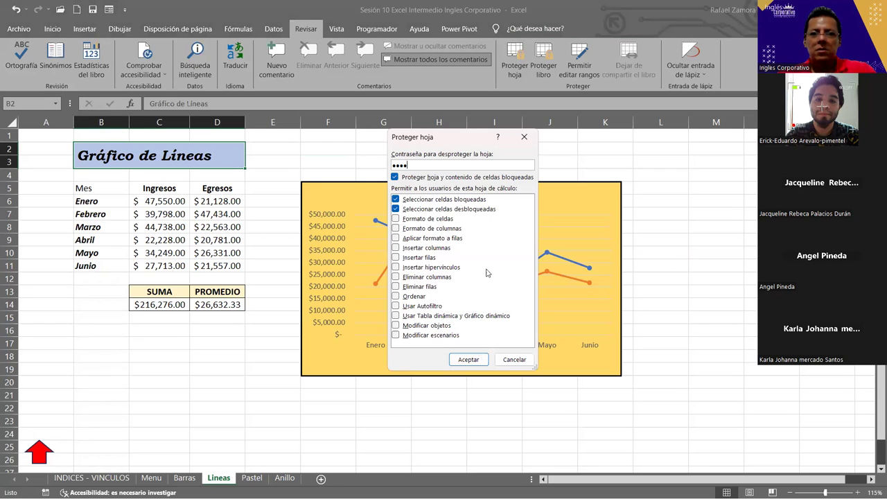
{"action": "left_click", "coordinate": [468, 360]}
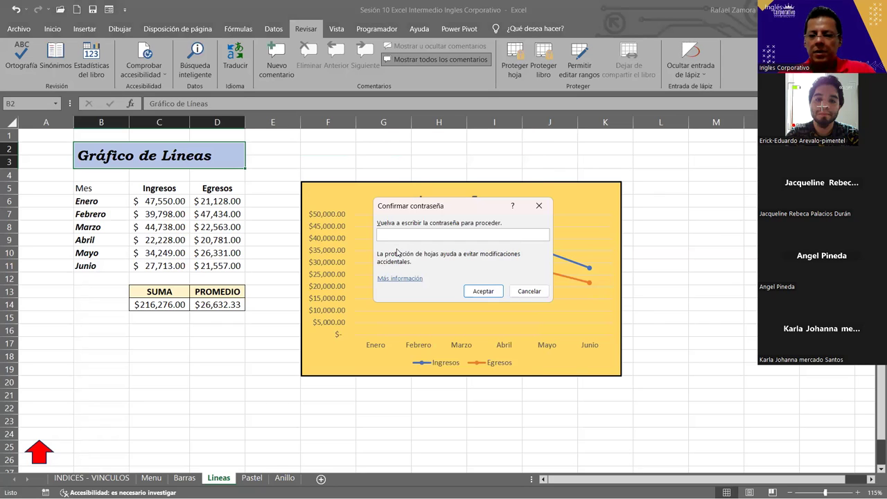
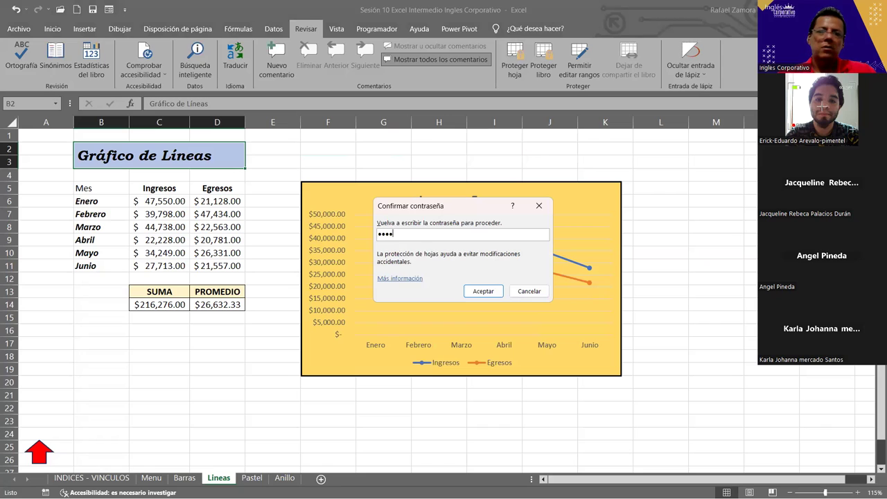
{"action": "left_click", "coordinate": [483, 291]}
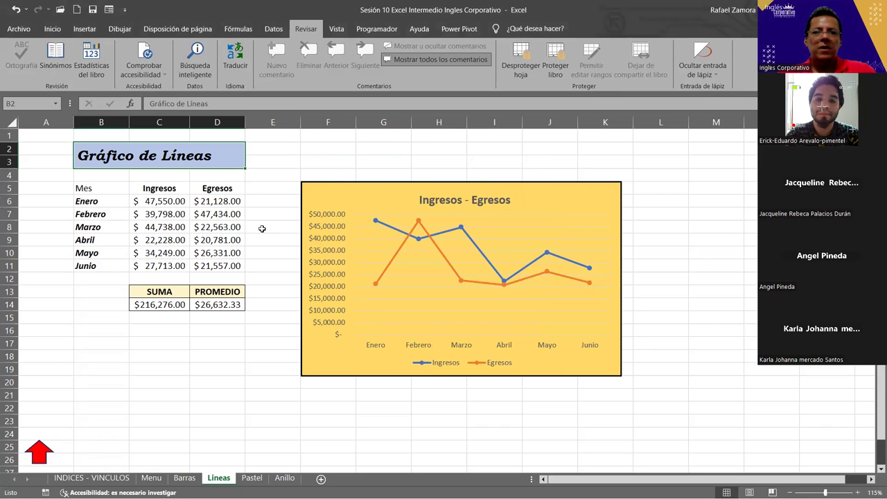
{"action": "left_click", "coordinate": [268, 289]}
{"action": "left_click", "coordinate": [104, 212]}
{"action": "left_click", "coordinate": [370, 178]}
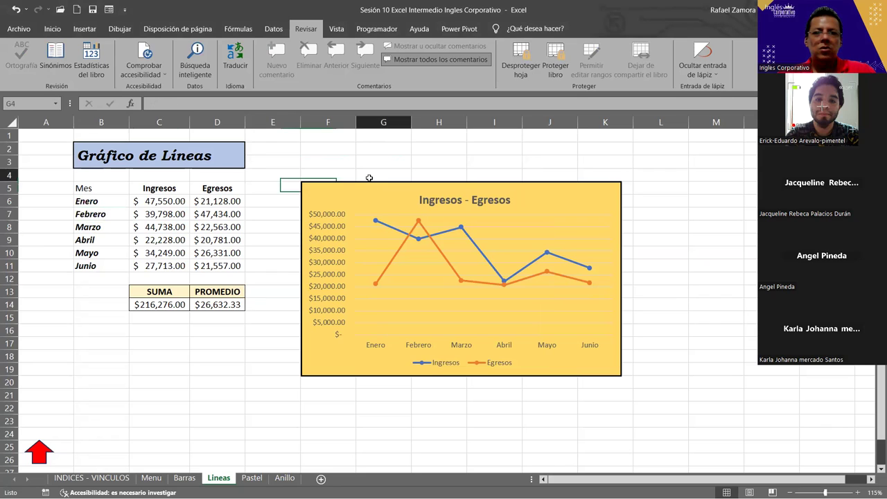
{"action": "left_click", "coordinate": [253, 144]}
{"action": "left_click", "coordinate": [239, 149]}
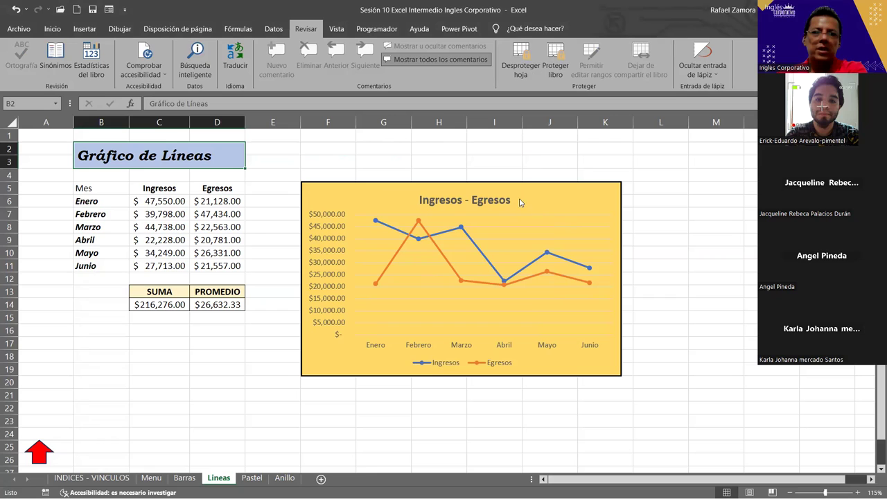
{"action": "double_click", "coordinate": [172, 154]}
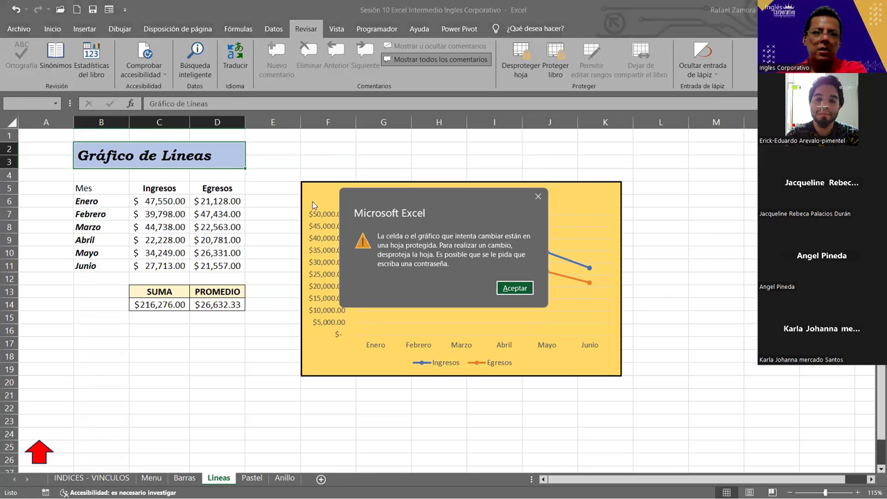
{"action": "left_click", "coordinate": [515, 289]}
{"action": "left_click", "coordinate": [485, 161]}
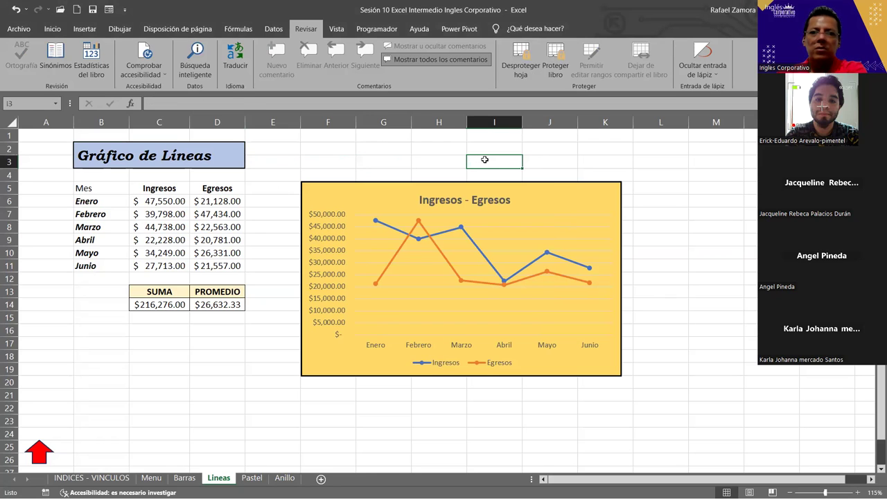
{"action": "double_click", "coordinate": [488, 164]}
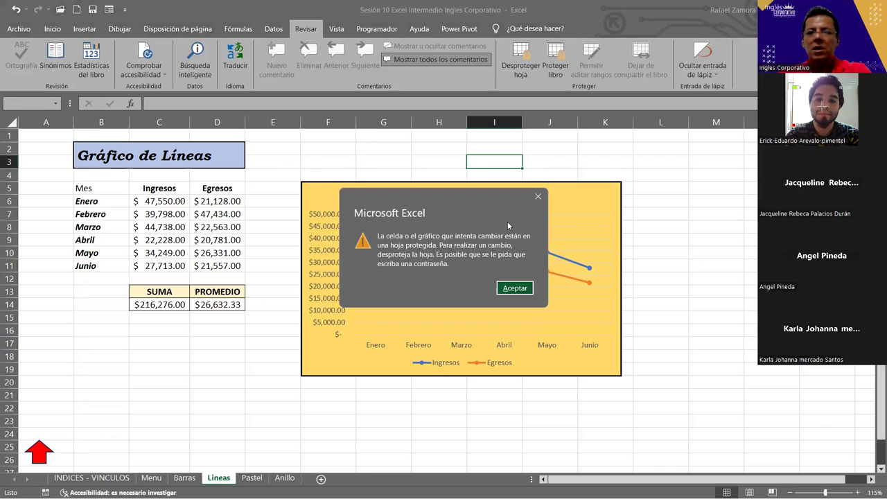
{"action": "key", "text": "Return"}
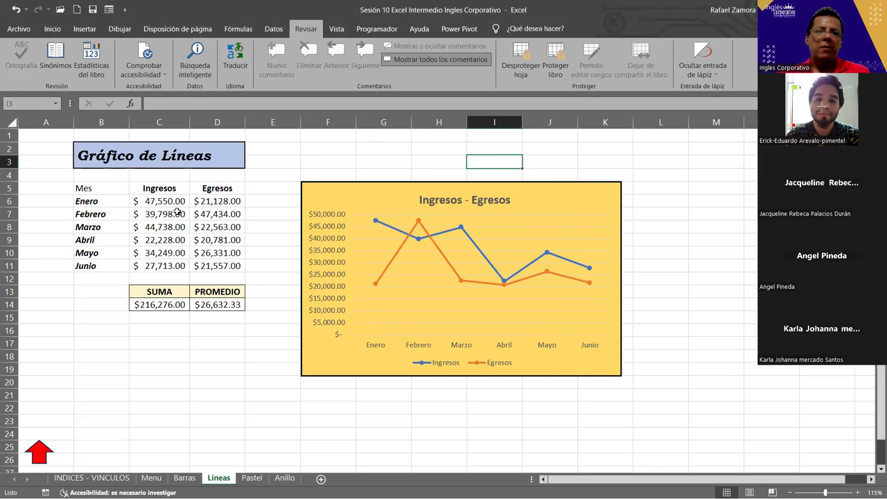
{"action": "left_click", "coordinate": [168, 201]}
{"action": "left_click_drag", "start_coordinate": [228, 212], "coordinate": [188, 201]}
- Enter 32000 in C6 (Enero Ingresos) and 25000 in D7 (Febrero Egresos)
{"action": "left_click", "coordinate": [179, 202]}
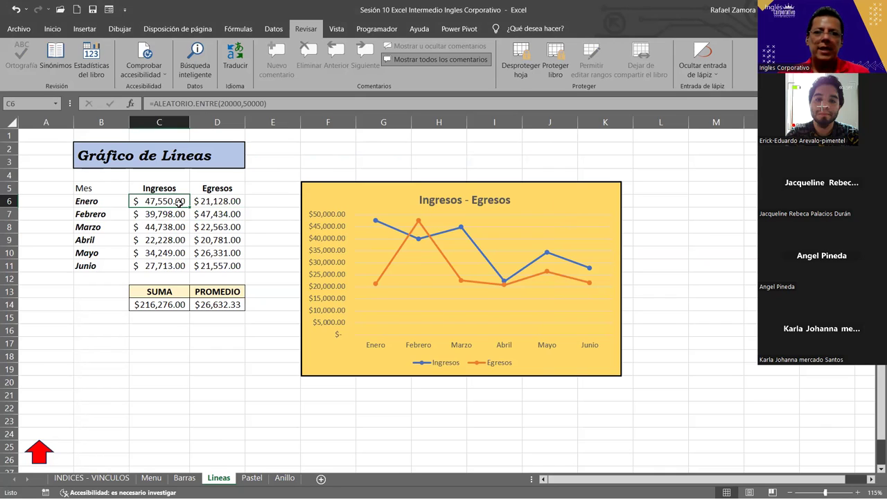
{"action": "type", "text": "320"}
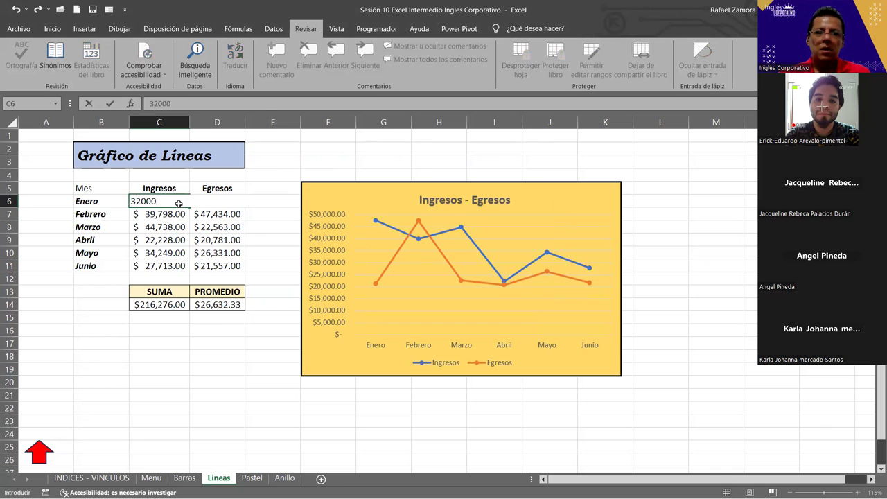
{"action": "key", "text": "Return"}
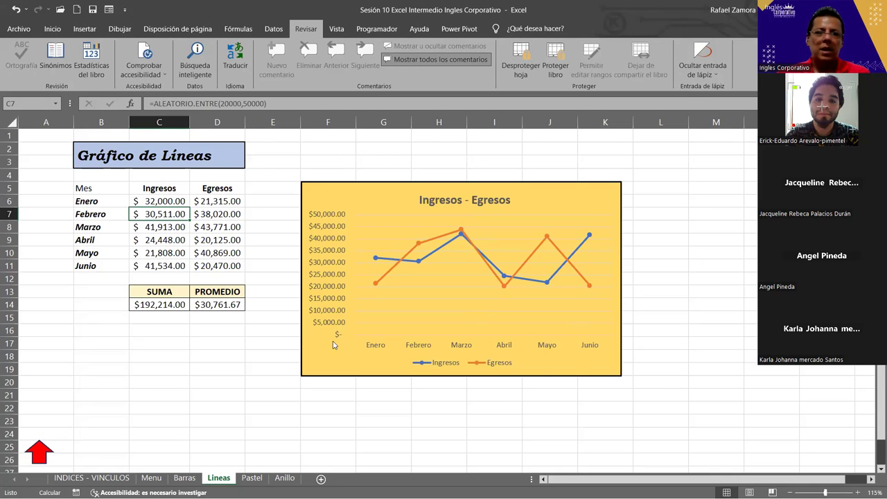
{"action": "left_click", "coordinate": [219, 214]}
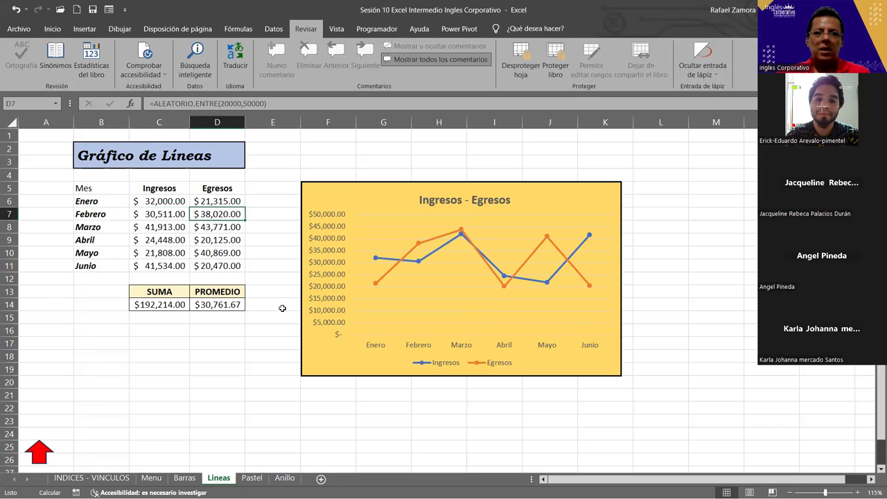
{"action": "type", "text": "250"}
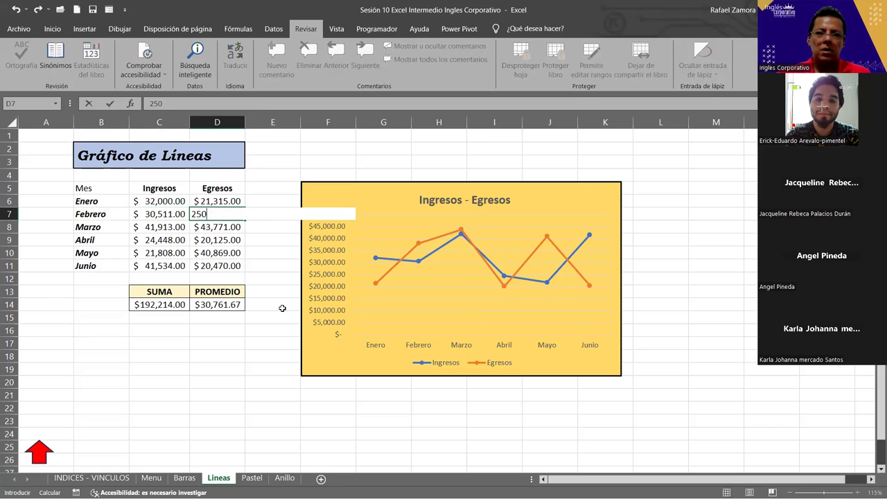
{"action": "key", "text": "Return"}
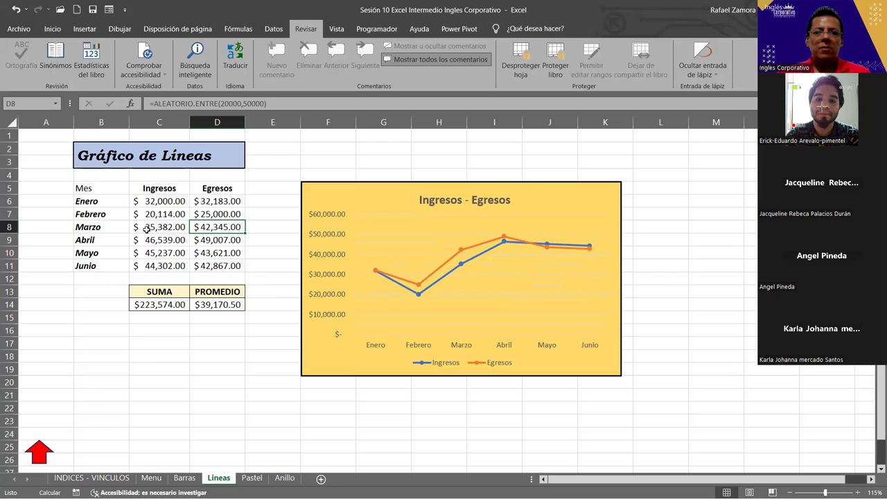
{"action": "left_click", "coordinate": [168, 303]}
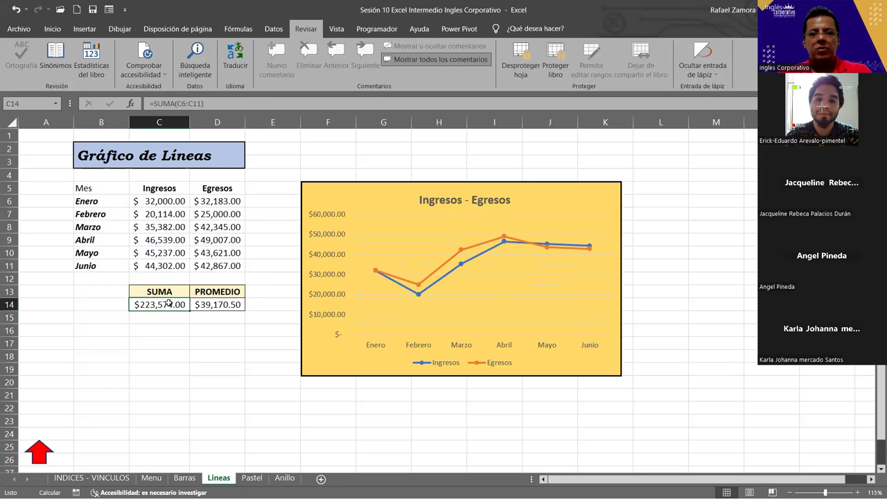
{"action": "left_click", "coordinate": [208, 102]}
{"action": "key", "text": "Return"}
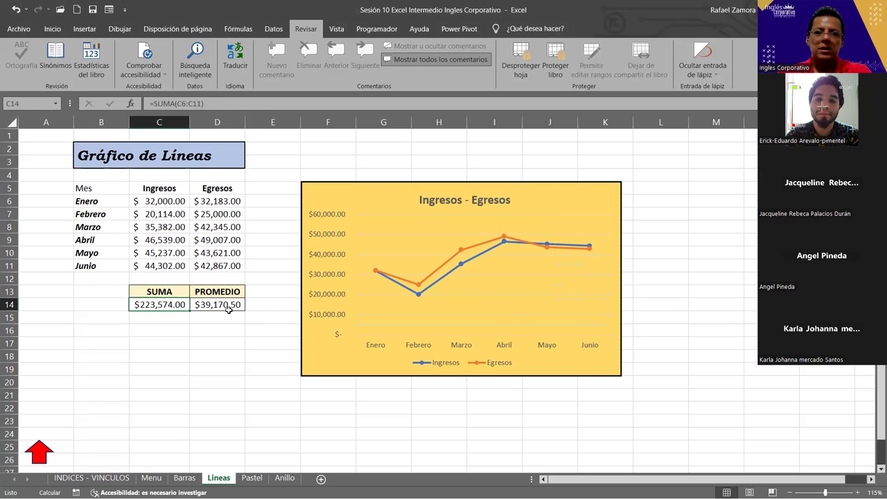
{"action": "left_click", "coordinate": [229, 309]}
{"action": "double_click", "coordinate": [228, 310]}
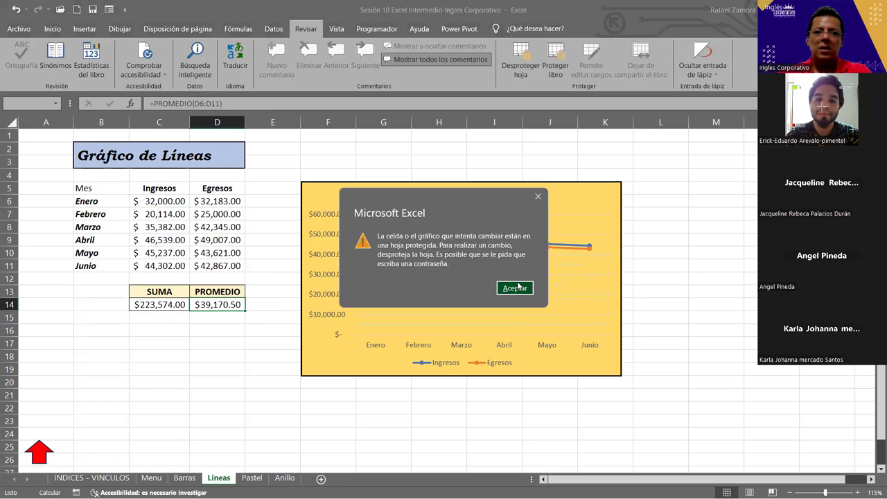
{"action": "left_click", "coordinate": [516, 287]}
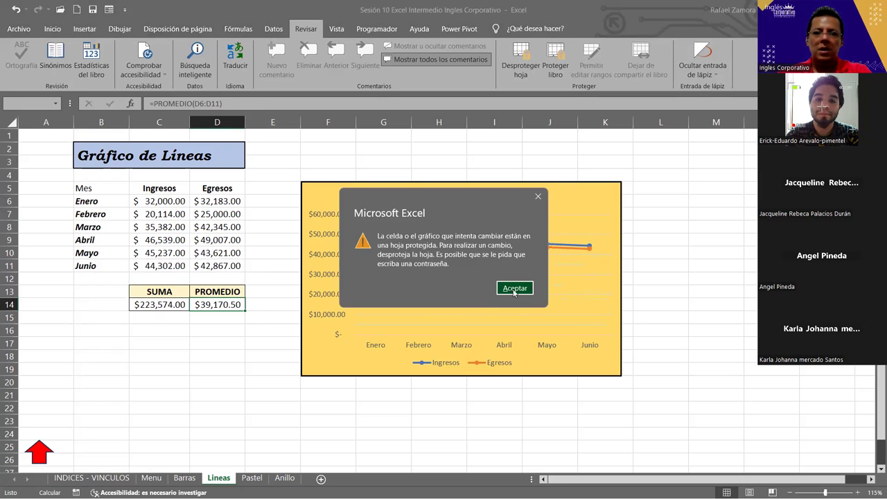
{"action": "left_click", "coordinate": [515, 288]}
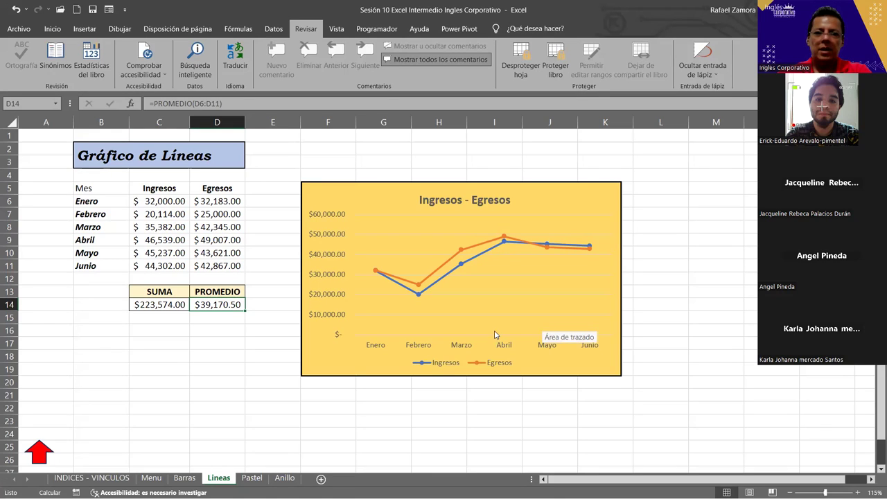
{"action": "left_click", "coordinate": [161, 306]}
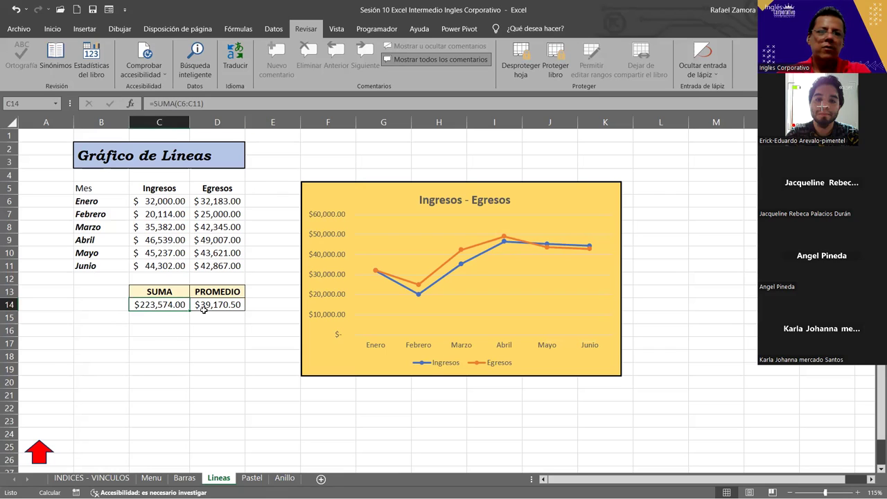
{"action": "left_click_drag", "start_coordinate": [160, 306], "coordinate": [219, 305]}
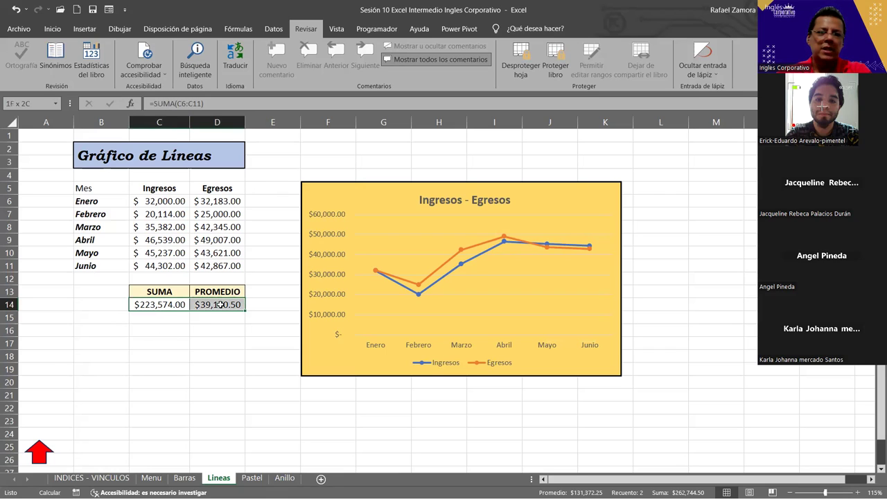
{"action": "left_click", "coordinate": [192, 328]}
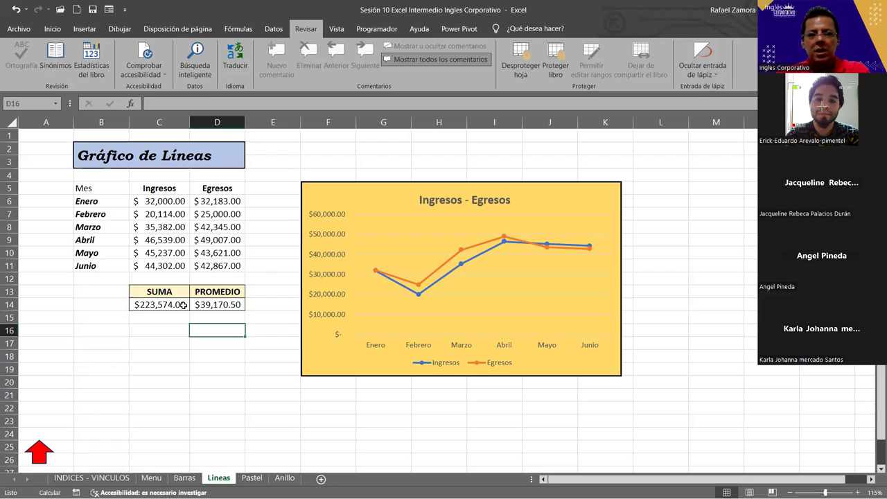
{"action": "left_click", "coordinate": [182, 305]}
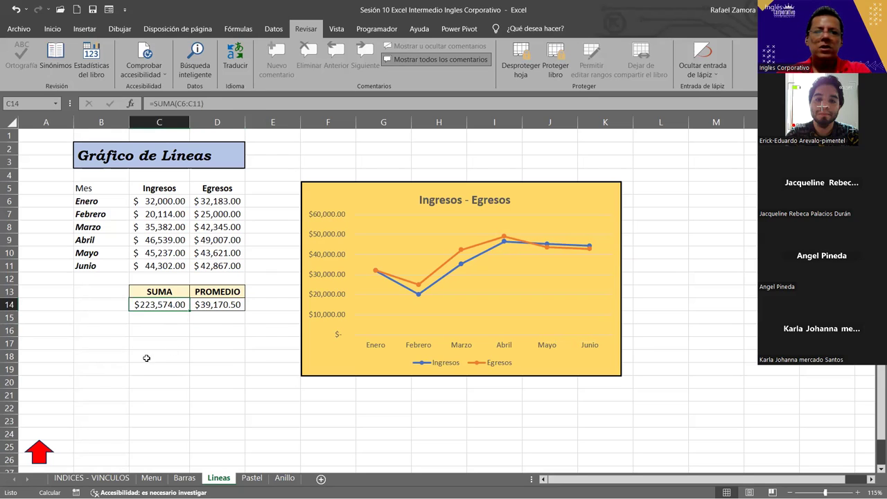
{"action": "left_click", "coordinate": [188, 232]}
{"action": "left_click_drag", "start_coordinate": [190, 233], "coordinate": [194, 234]}
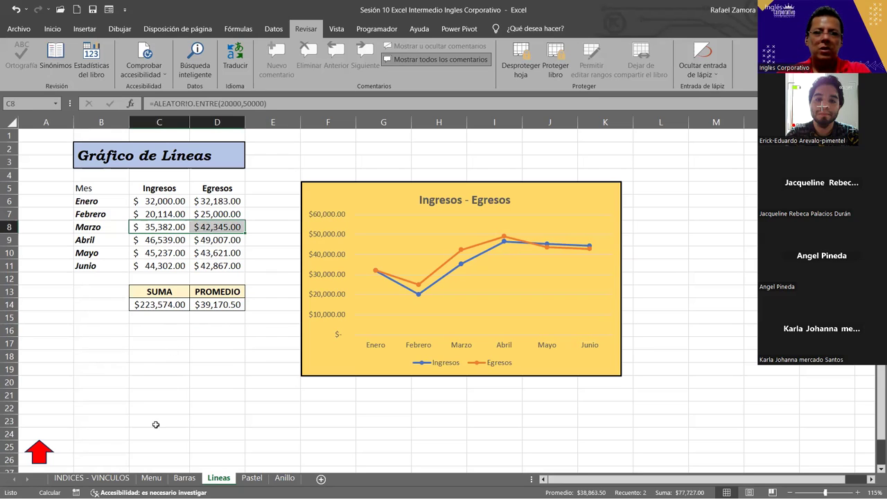
- Unprotect the sheet via Desproteger hoja with its password, then select all cells
{"action": "left_click", "coordinate": [517, 66]}
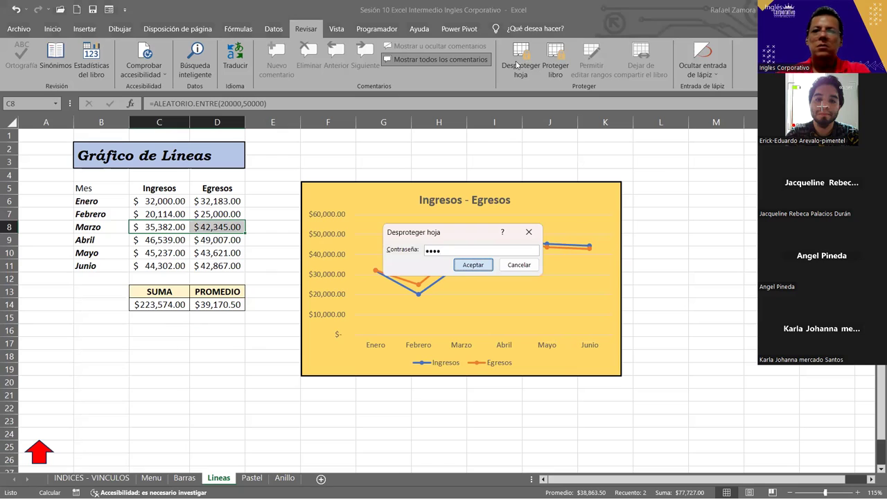
{"action": "left_click", "coordinate": [473, 264]}
{"action": "left_click", "coordinate": [171, 277]}
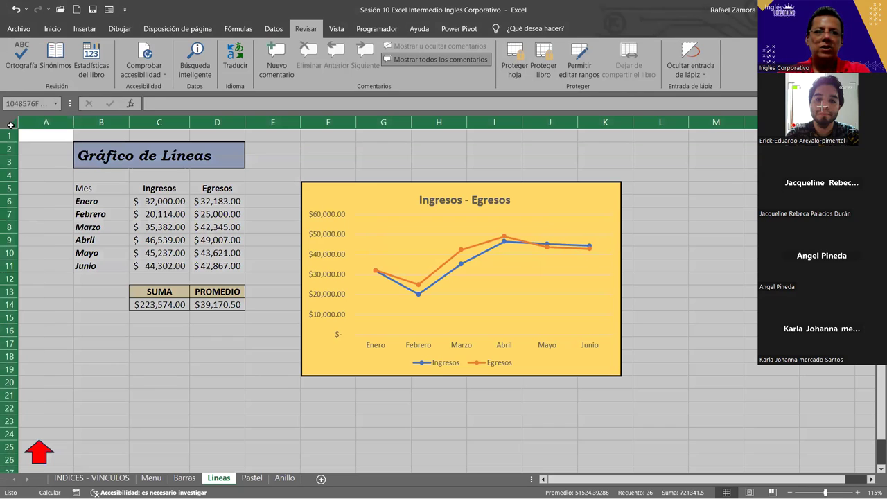
{"action": "left_click", "coordinate": [11, 126]}
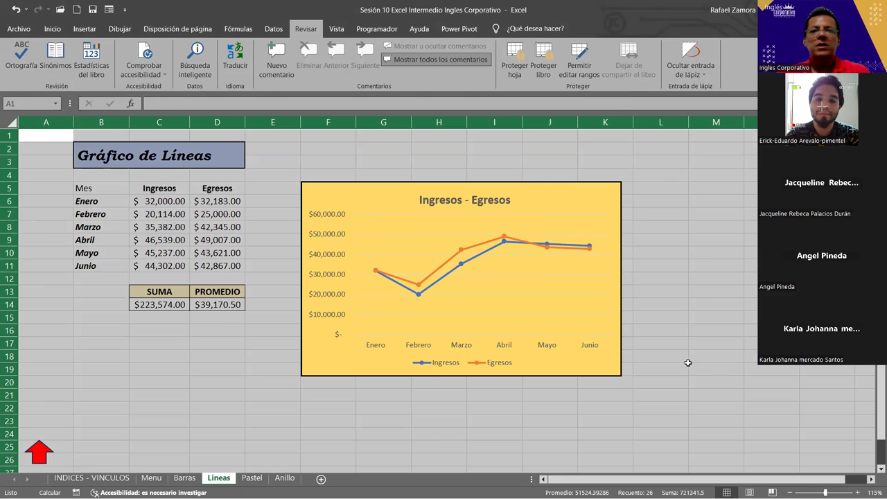
- Make every cell on the sheet locked with its formulas hidden
{"action": "key", "text": "ctrl+1"}
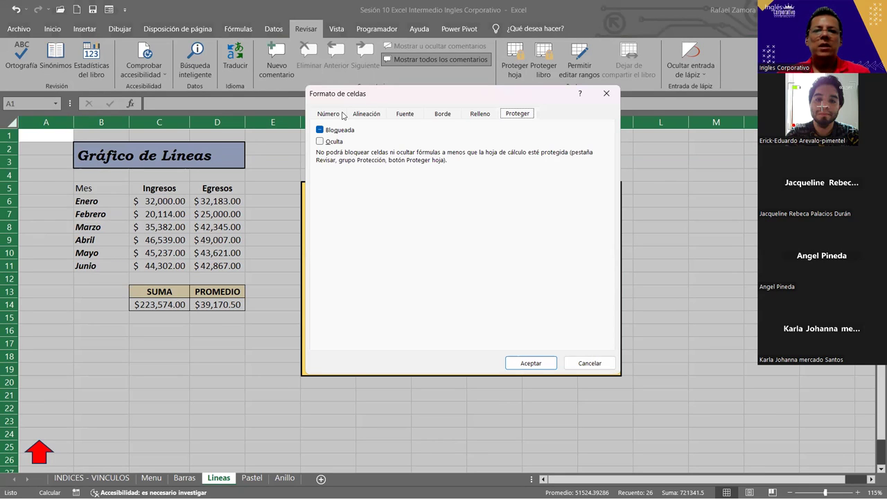
{"action": "left_click", "coordinate": [321, 142]}
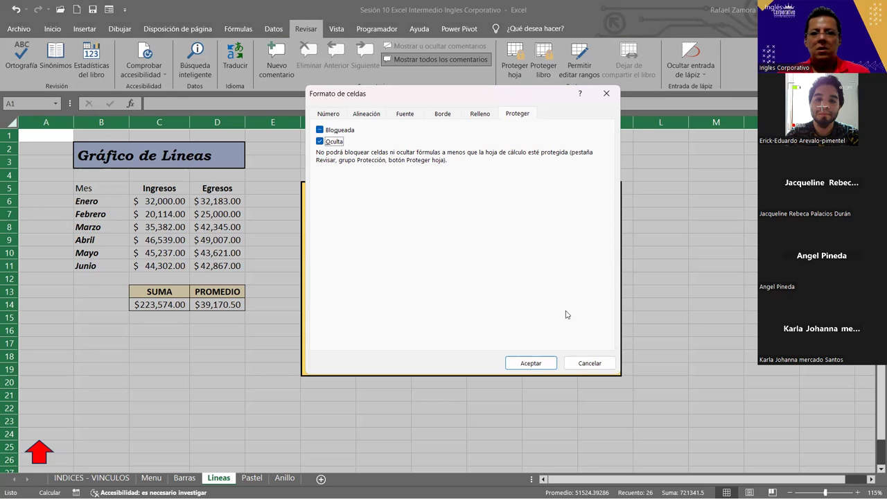
{"action": "left_click", "coordinate": [553, 367]}
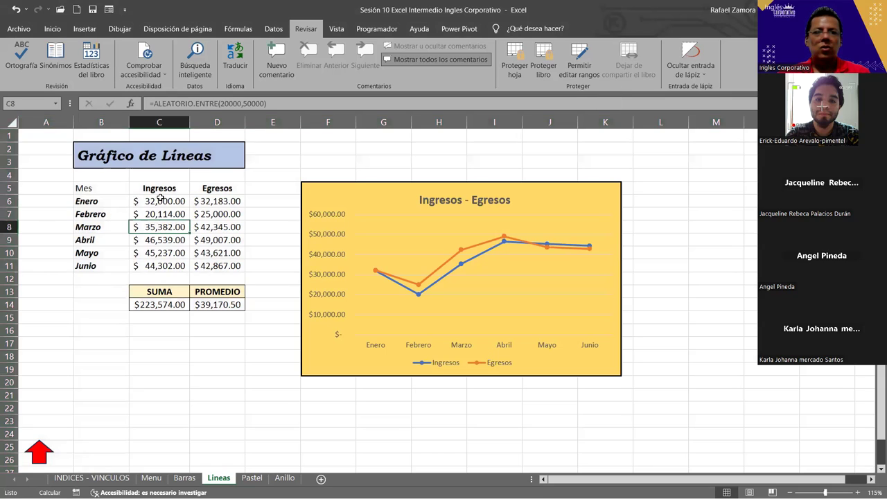
- Clear Bloqueada and Oculta for the Ingresos and Egresos figures in C6:D11
{"action": "left_click_drag", "start_coordinate": [159, 201], "coordinate": [214, 264]}
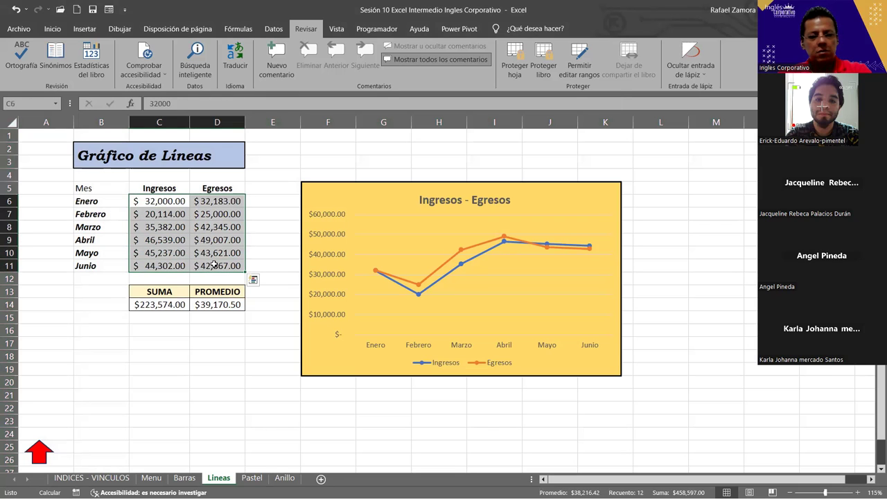
{"action": "key", "text": "ctrl+1"}
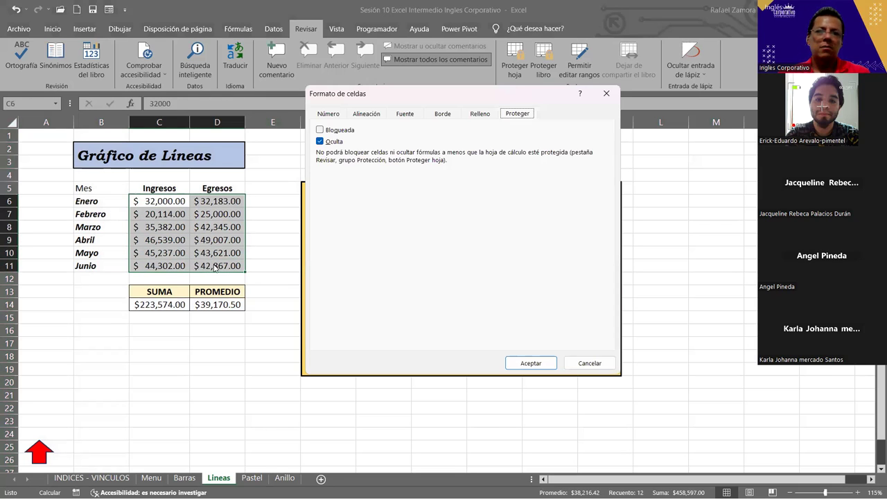
{"action": "left_click", "coordinate": [327, 142]}
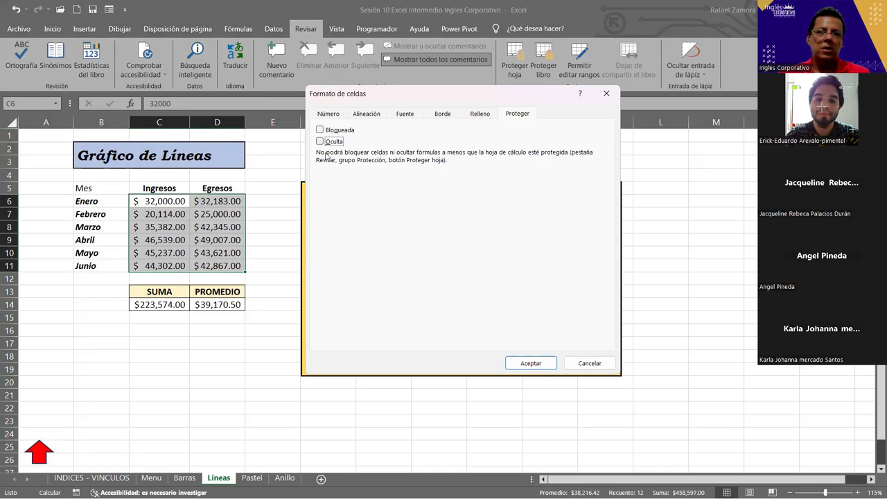
{"action": "left_click", "coordinate": [539, 364]}
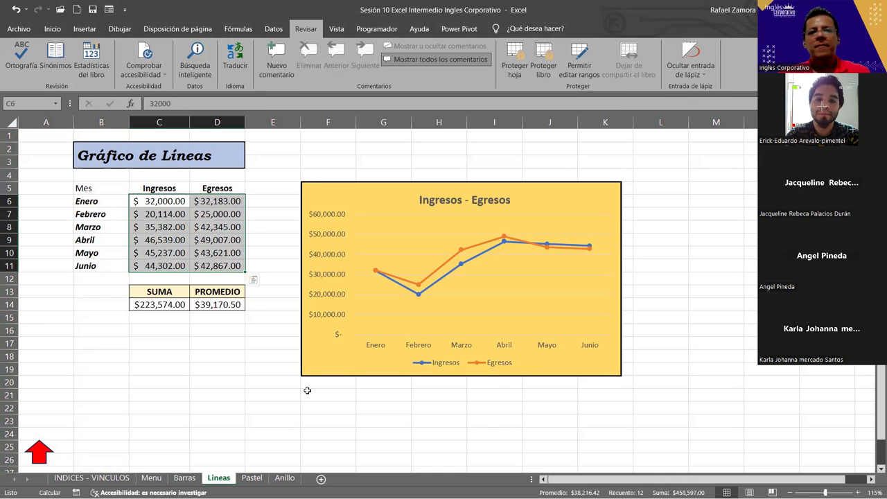
{"action": "left_click", "coordinate": [171, 164]}
- Protect the Líneas sheet with a password, entered and confirmed
{"action": "left_click", "coordinate": [516, 61]}
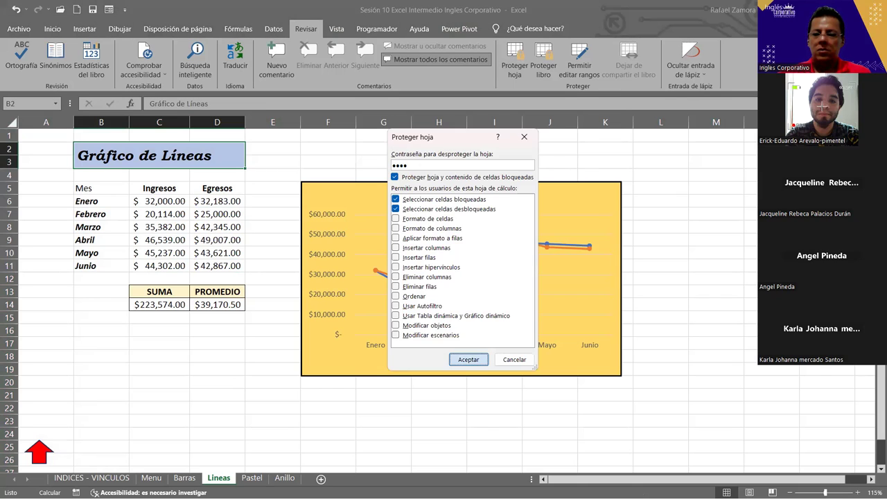
{"action": "key", "text": "Return"}
{"action": "key", "text": "Return"}
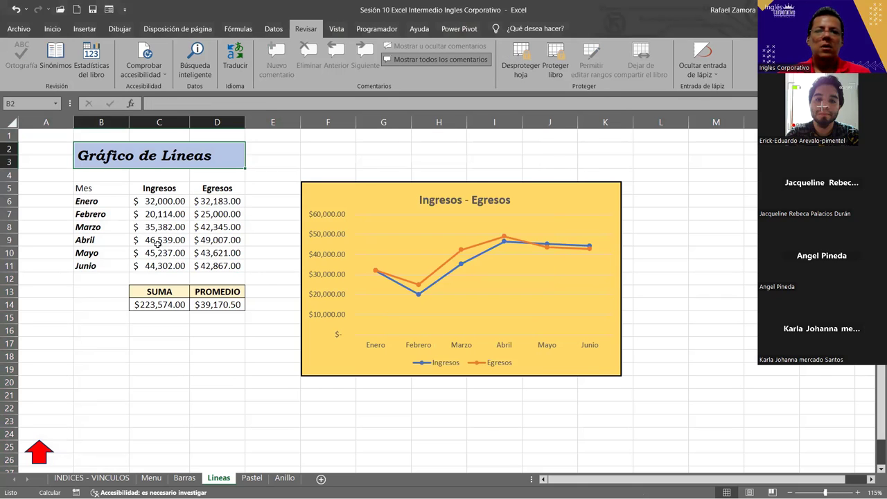
- Check that the unlocked Ingresos and Egresos cells can still be selected
{"action": "left_click", "coordinate": [178, 211]}
{"action": "left_click", "coordinate": [197, 239]}
{"action": "left_click", "coordinate": [211, 215]}
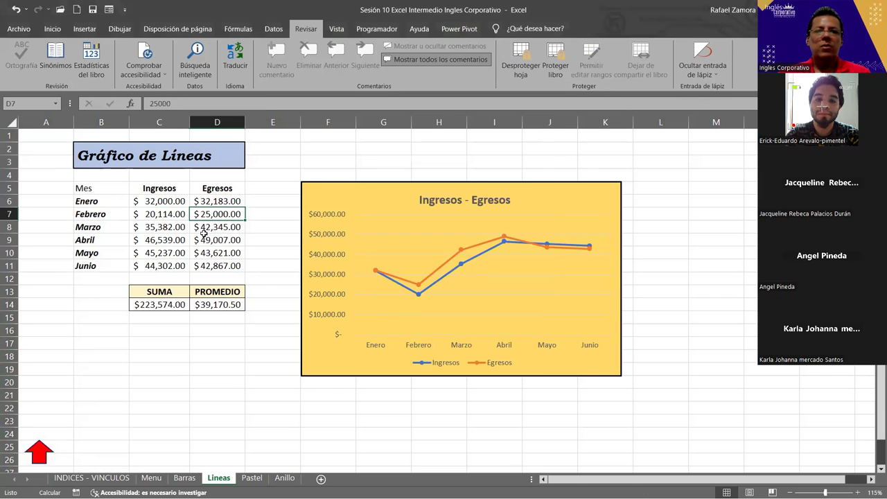
- Verify the SUMA and PROMEDIO formulas in C14 and D14 are hidden
{"action": "left_click", "coordinate": [178, 305]}
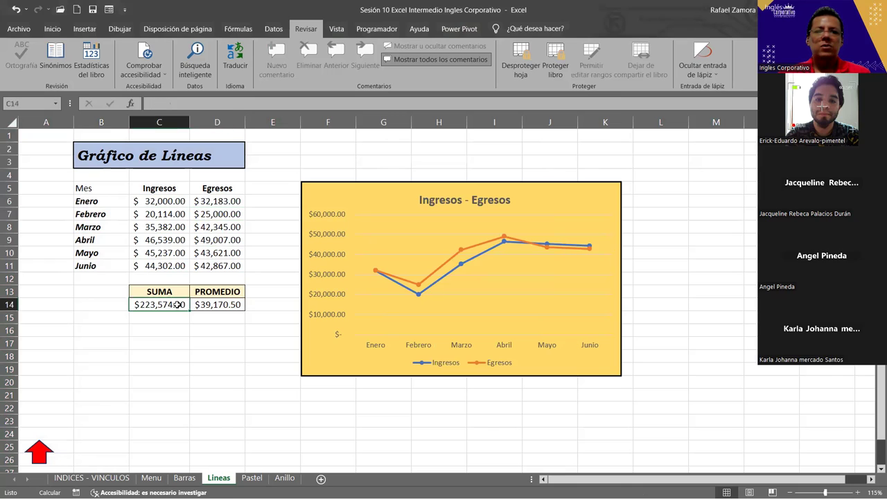
{"action": "left_click", "coordinate": [232, 305]}
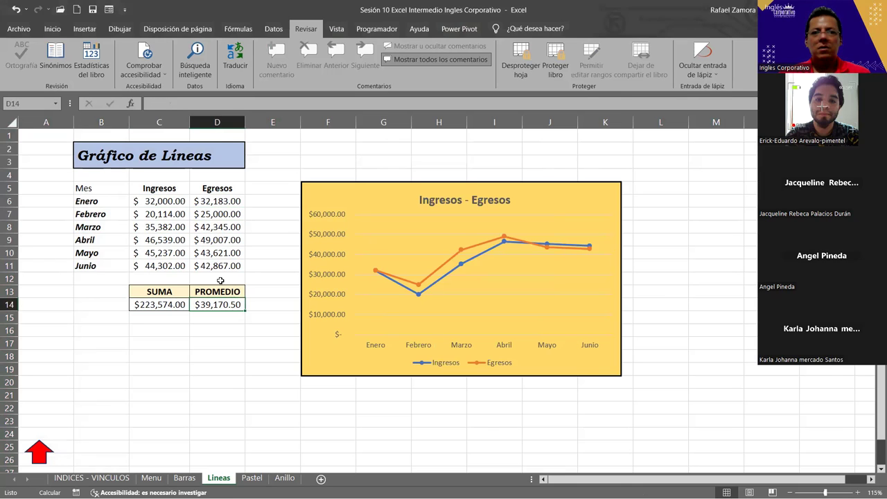
{"action": "left_click", "coordinate": [171, 306]}
{"action": "left_click", "coordinate": [235, 305]}
{"action": "left_click", "coordinate": [162, 301]}
{"action": "key", "text": "Right"}
{"action": "left_click", "coordinate": [159, 383]}
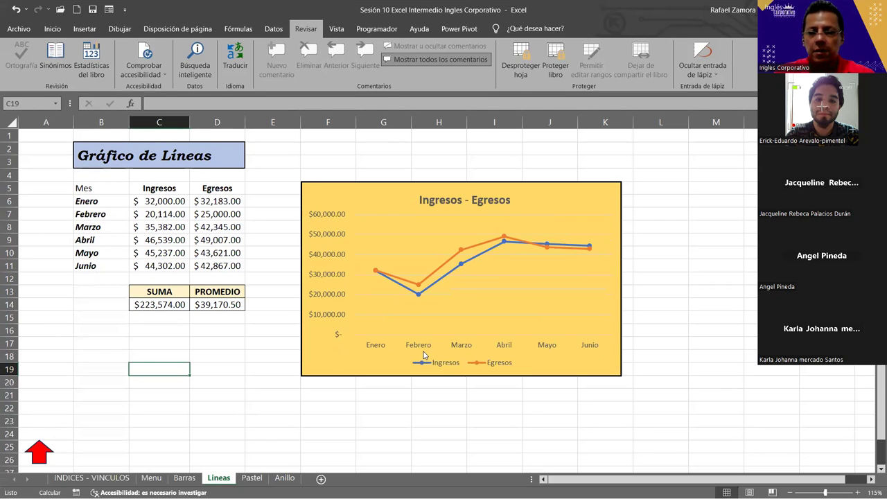
{"action": "left_click", "coordinate": [203, 308]}
{"action": "left_click", "coordinate": [171, 310]}
{"action": "left_click", "coordinate": [248, 367]}
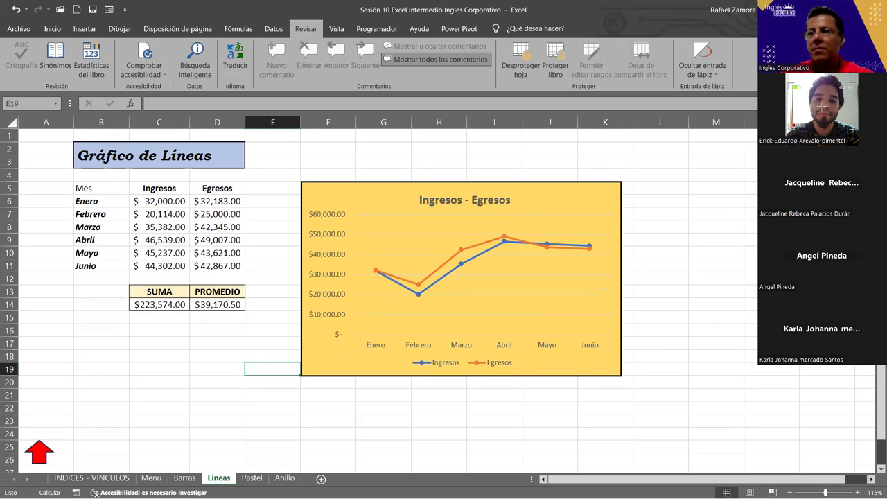